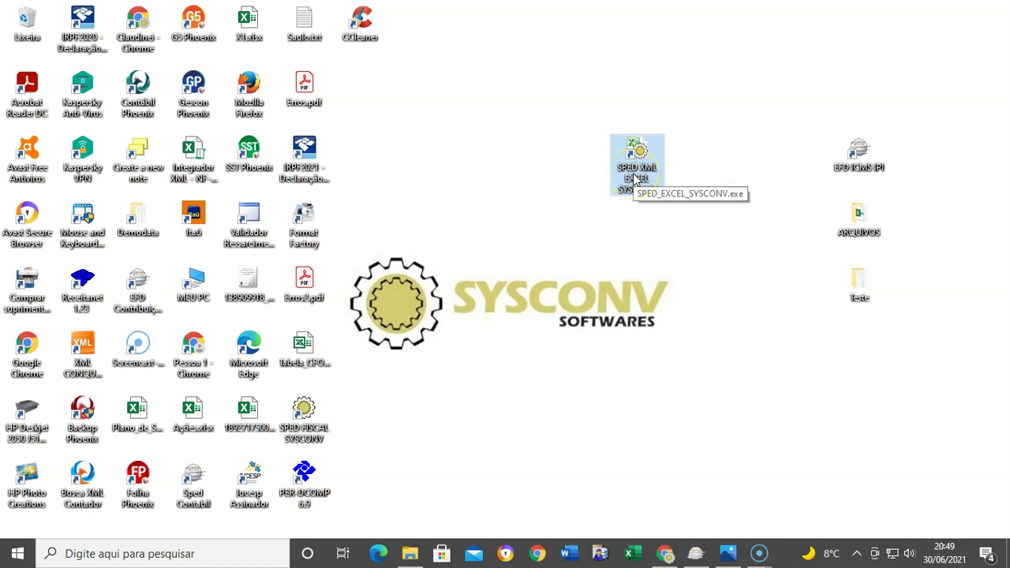
click(665, 553)
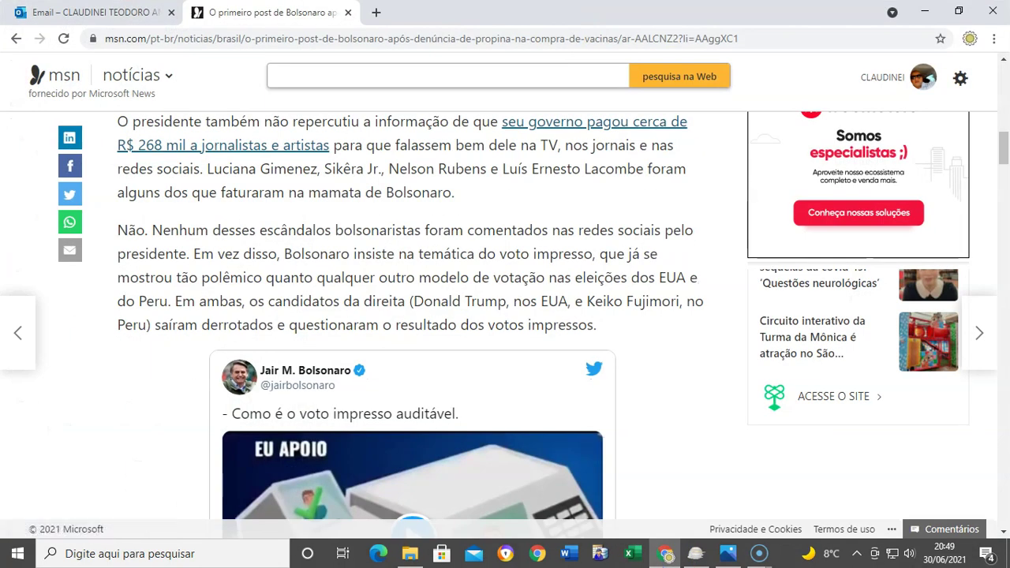
click(382, 12)
text(WWW)
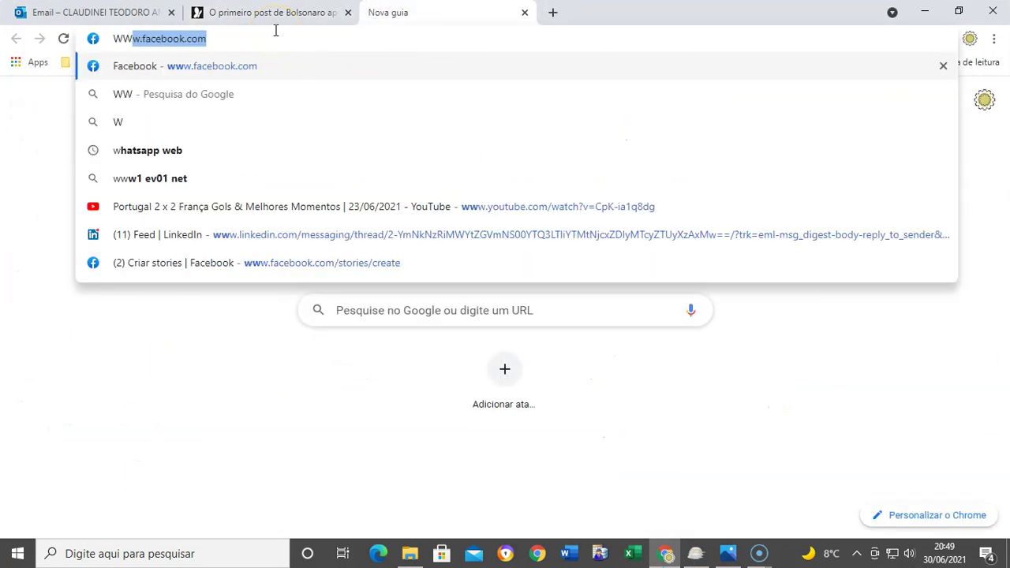
text(.SYS)
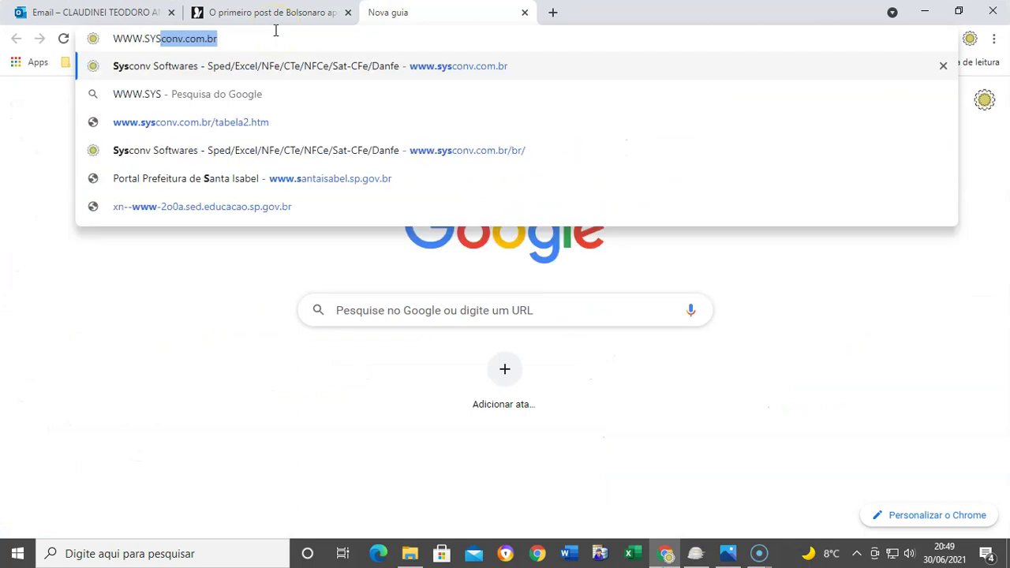
key(Return)
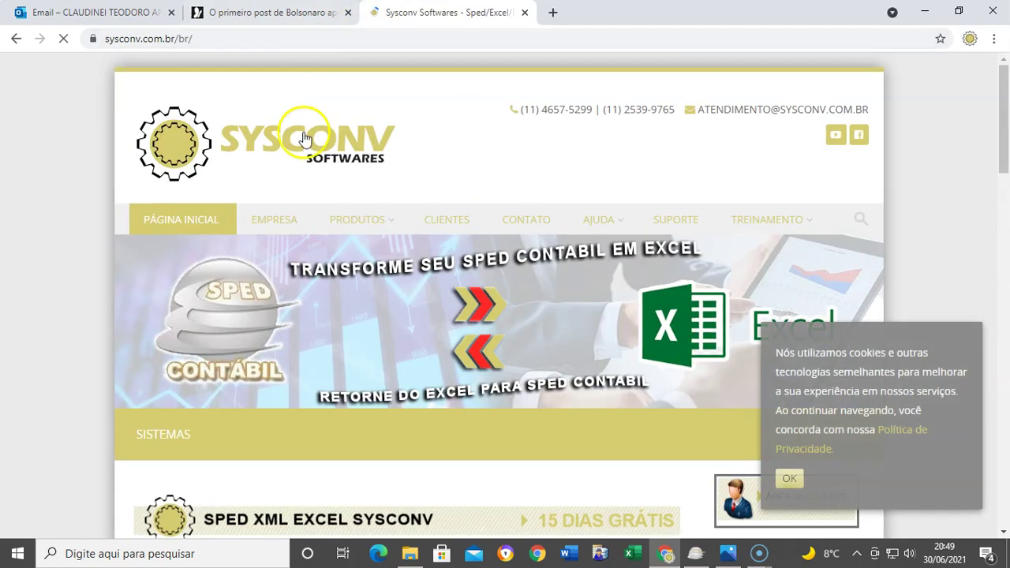
Open the SPED XML EXCEL SYSCONV product page, look over its demo download section, and dismiss the newsletter and chat pop-ups.
mouse_move(359, 231)
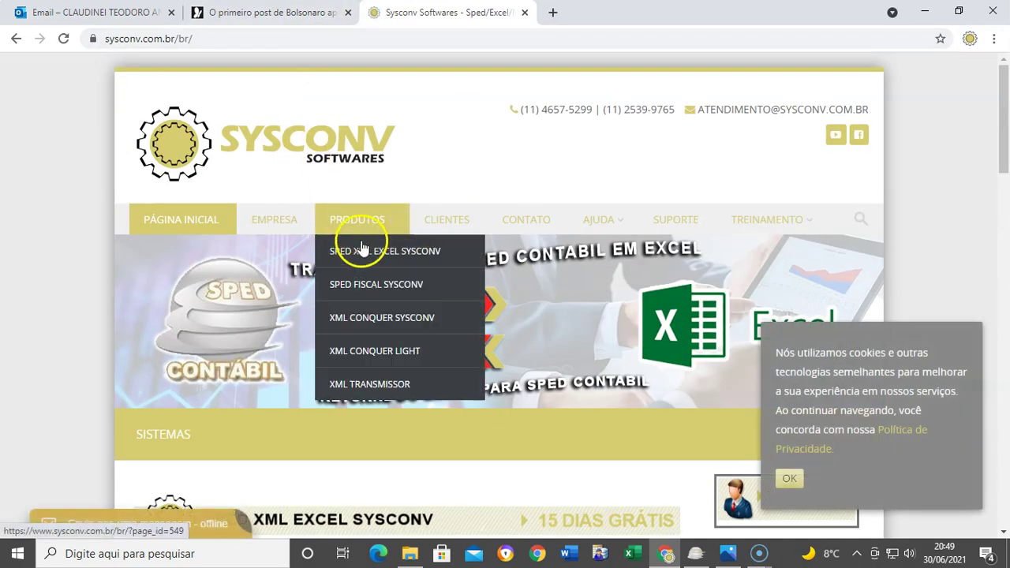
click(362, 257)
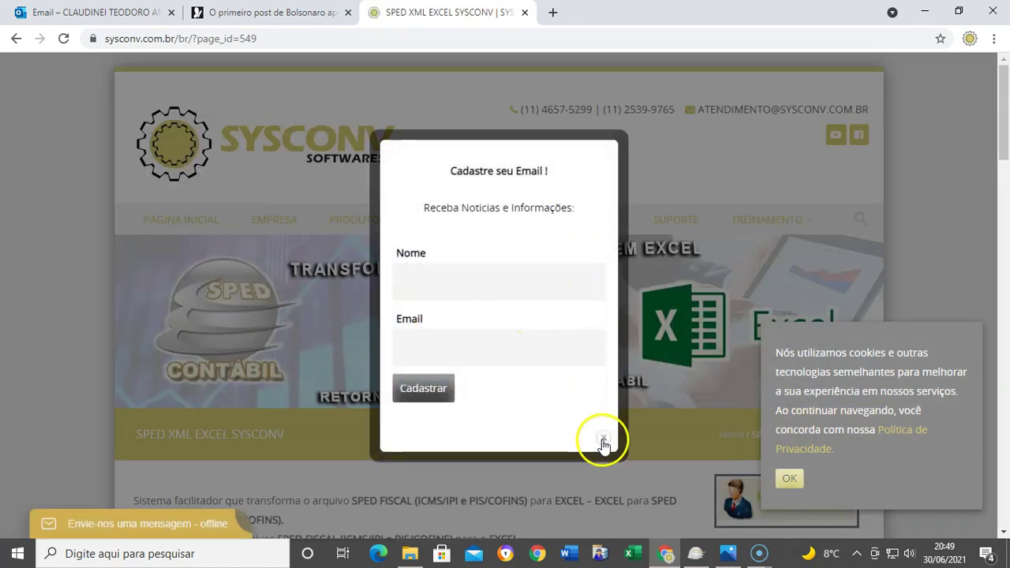
click(603, 438)
scroll(448, 402, down, 8)
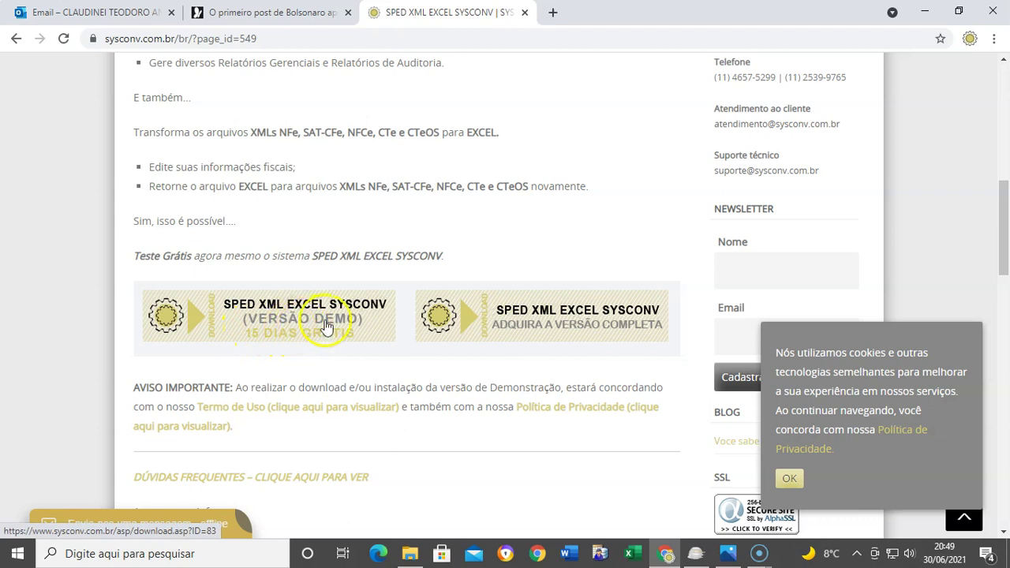
scroll(338, 309, up, 2)
scroll(374, 311, up, 5)
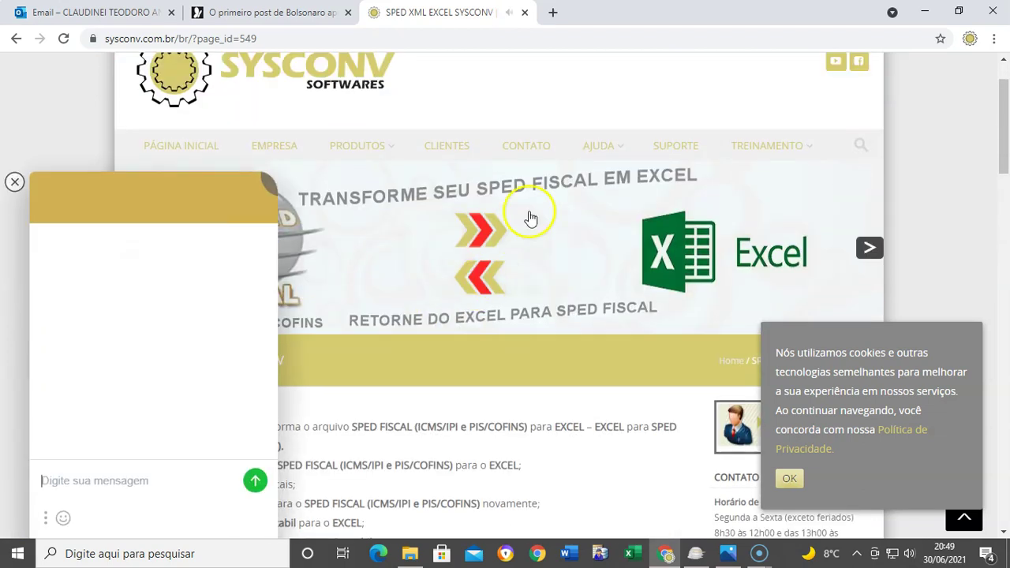
click(15, 182)
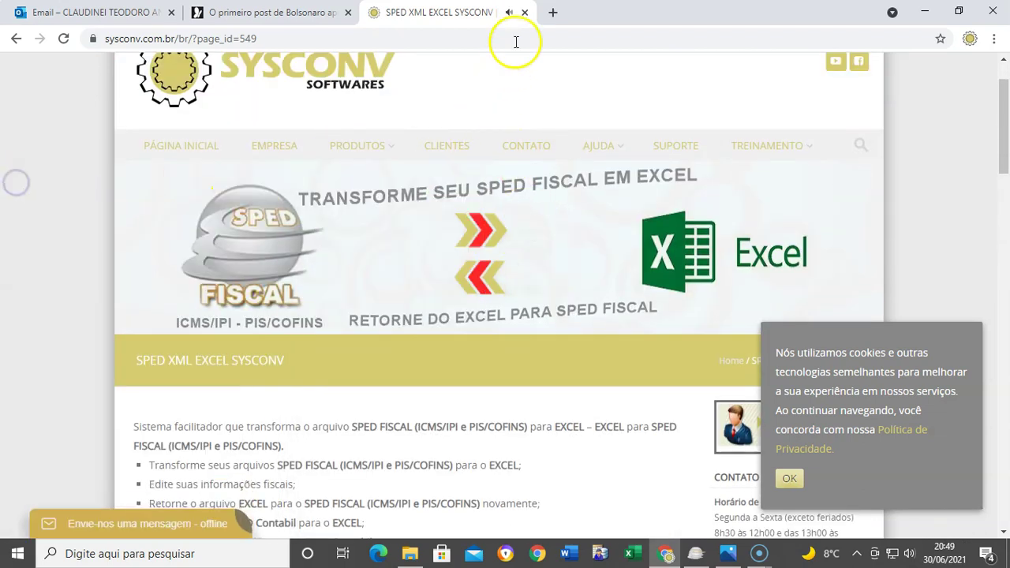
Return to the desktop and launch the SPED XML EXCEL SYSCONV program.
click(930, 13)
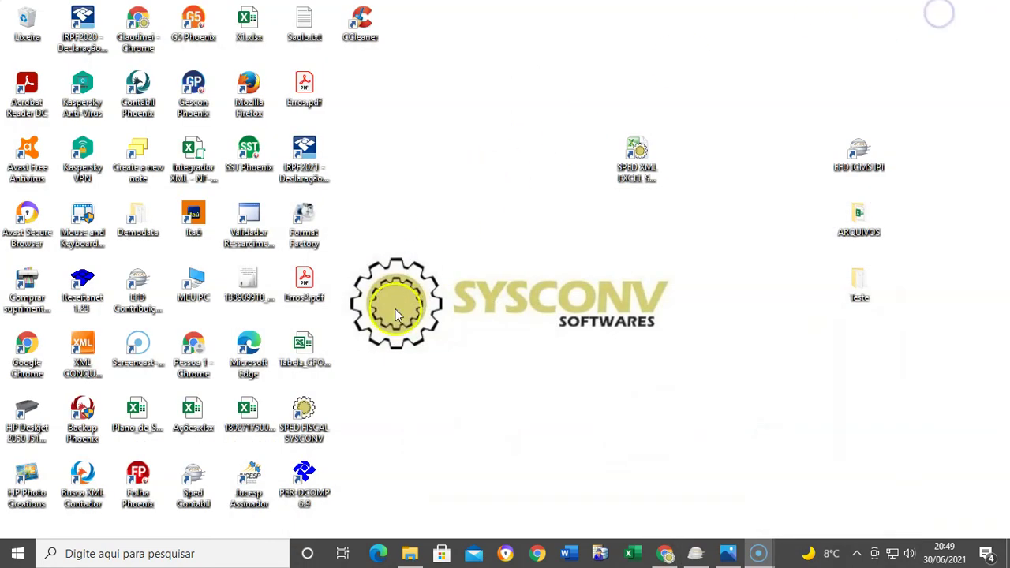
click(636, 158)
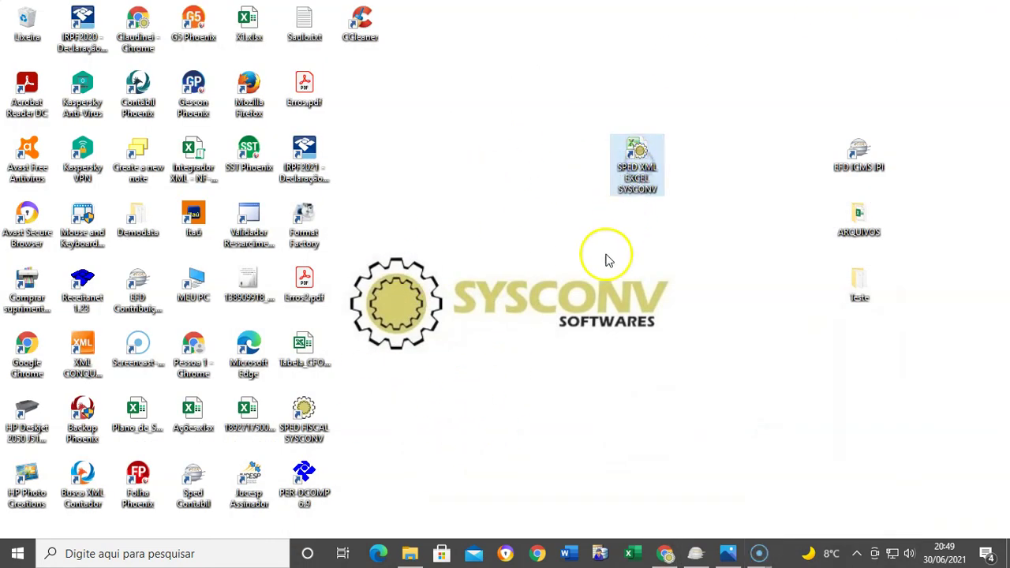
double_click(648, 169)
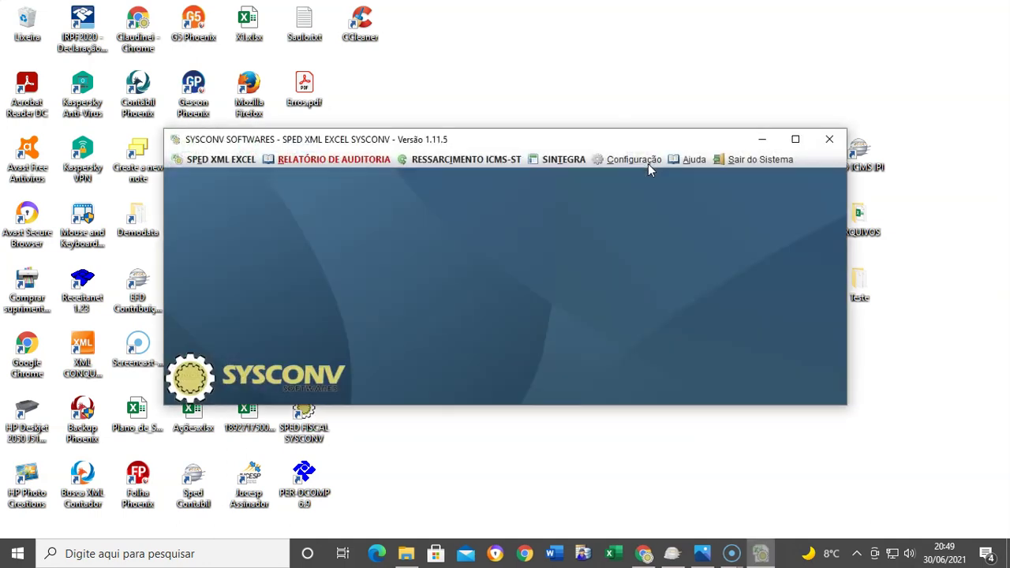
mouse_move(729, 554)
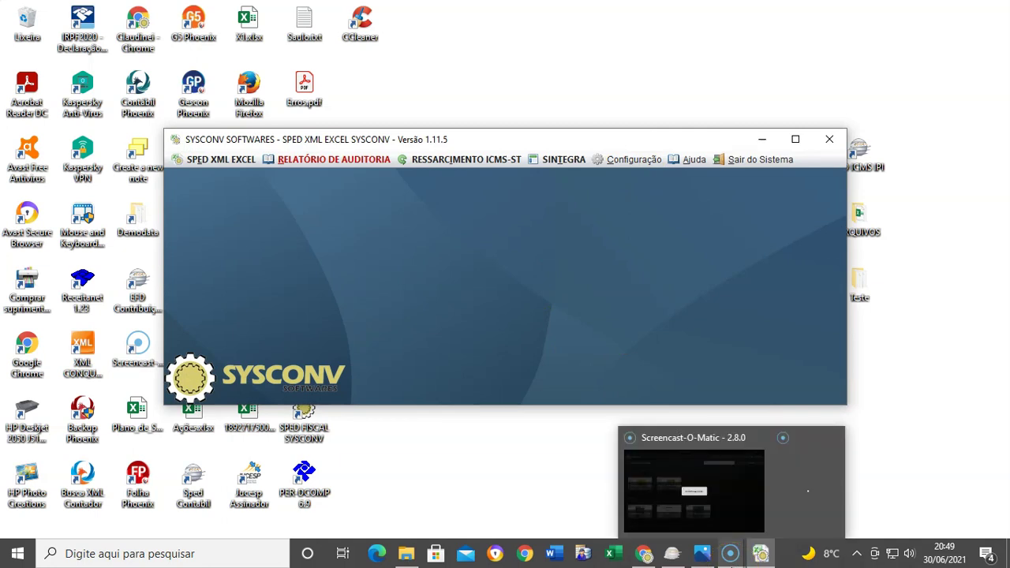
click(731, 442)
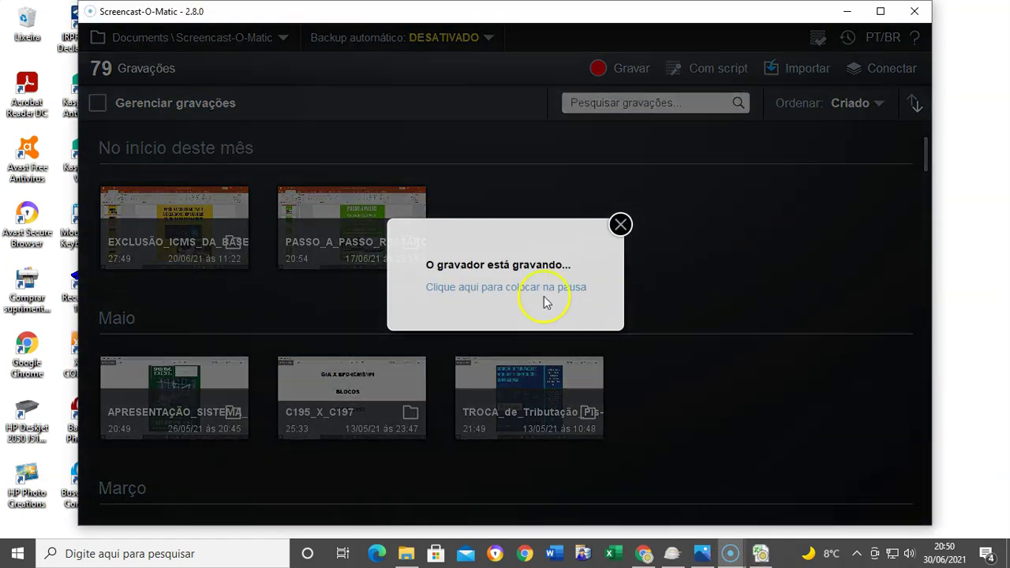
click(514, 297)
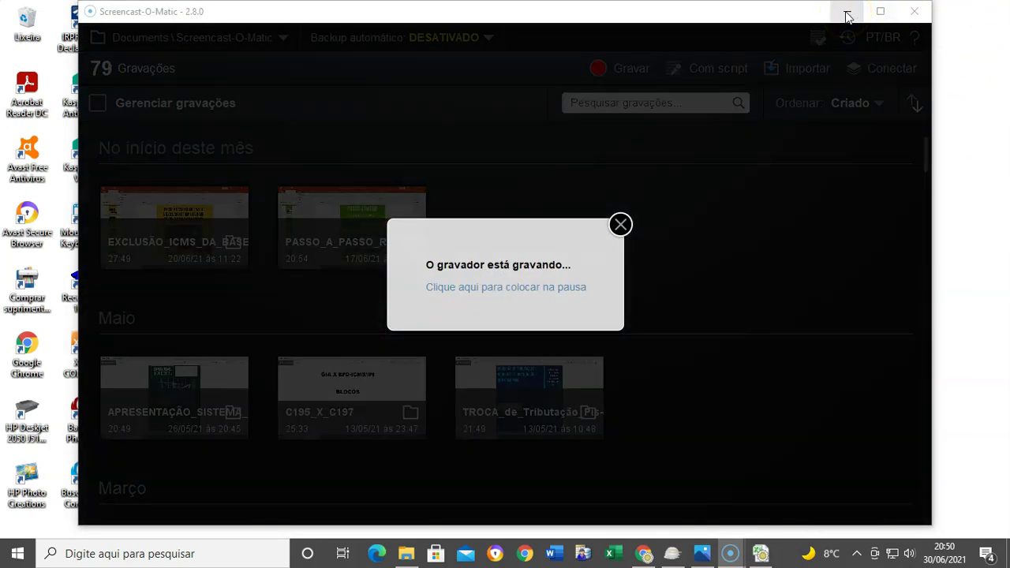
click(847, 16)
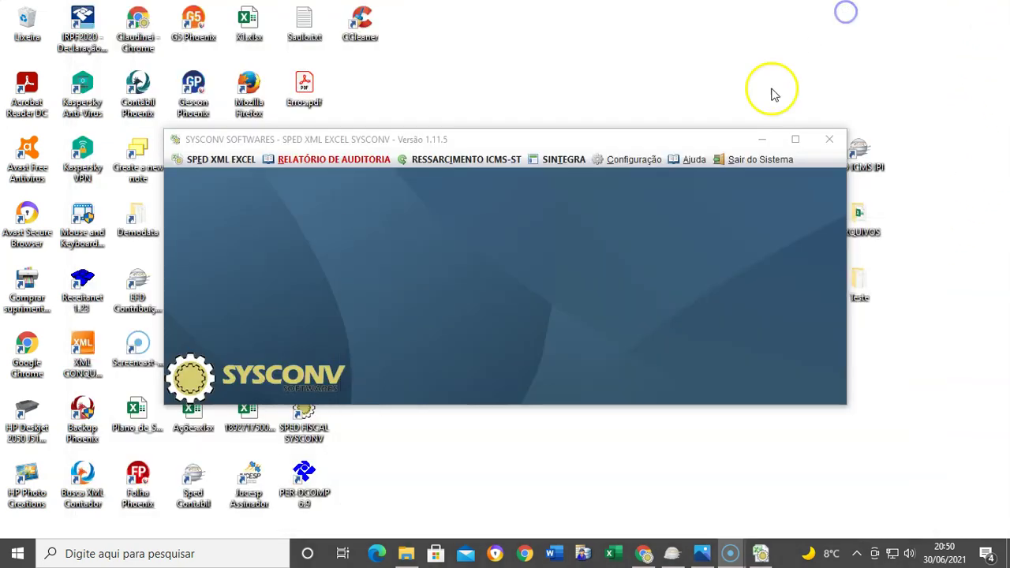
Open the SPED Fiscal TXT-to-Excel import and choose PIS/COFINS without automatic calculation of the Pis and Cofins values.
click(220, 160)
mouse_move(372, 187)
click(465, 183)
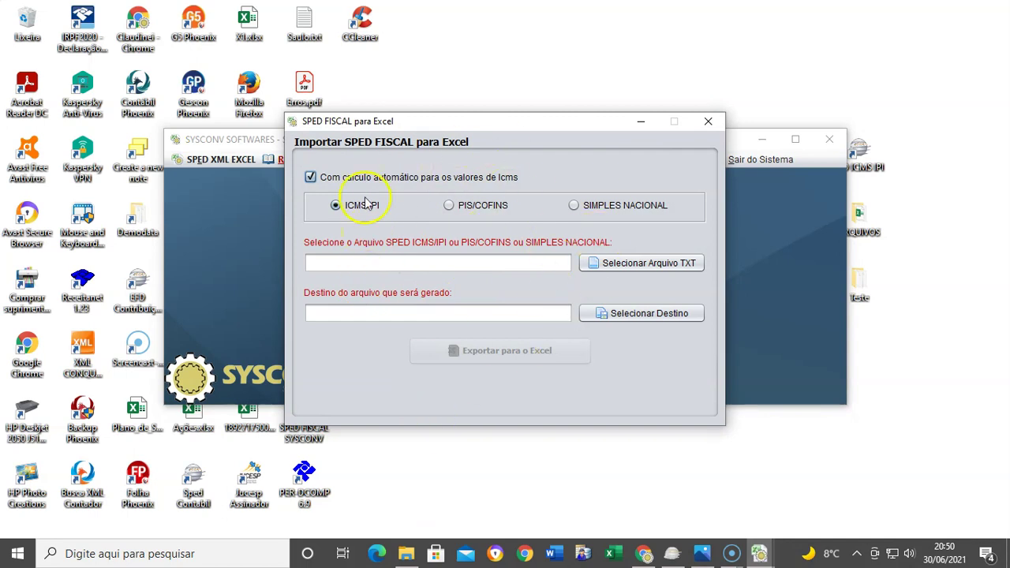
click(316, 178)
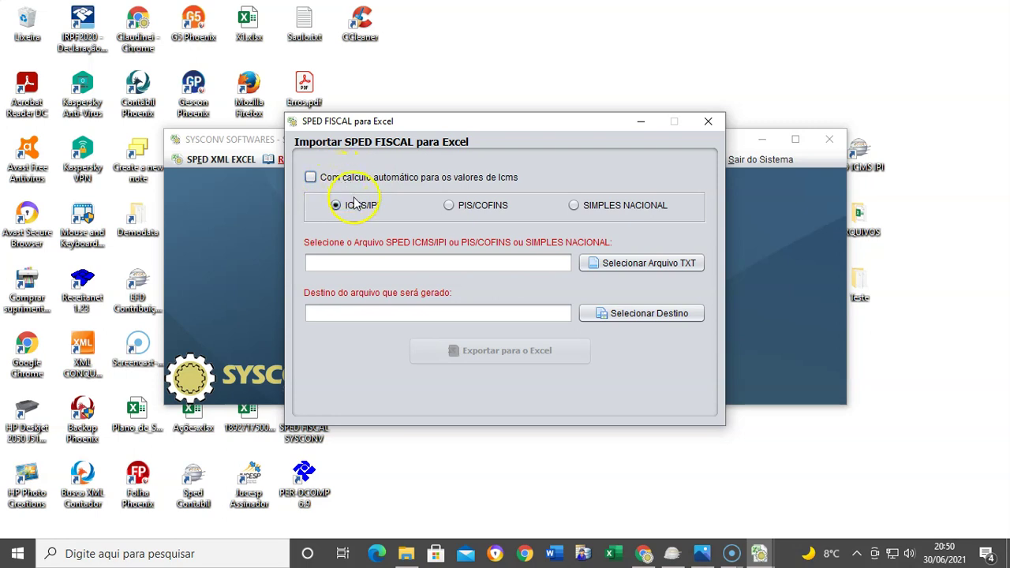
click(448, 205)
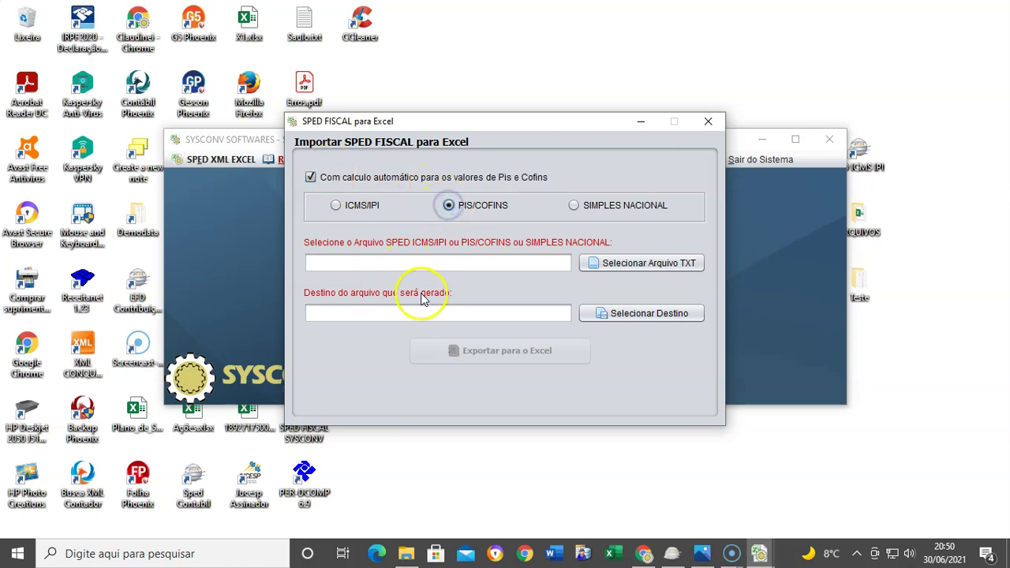
click(336, 181)
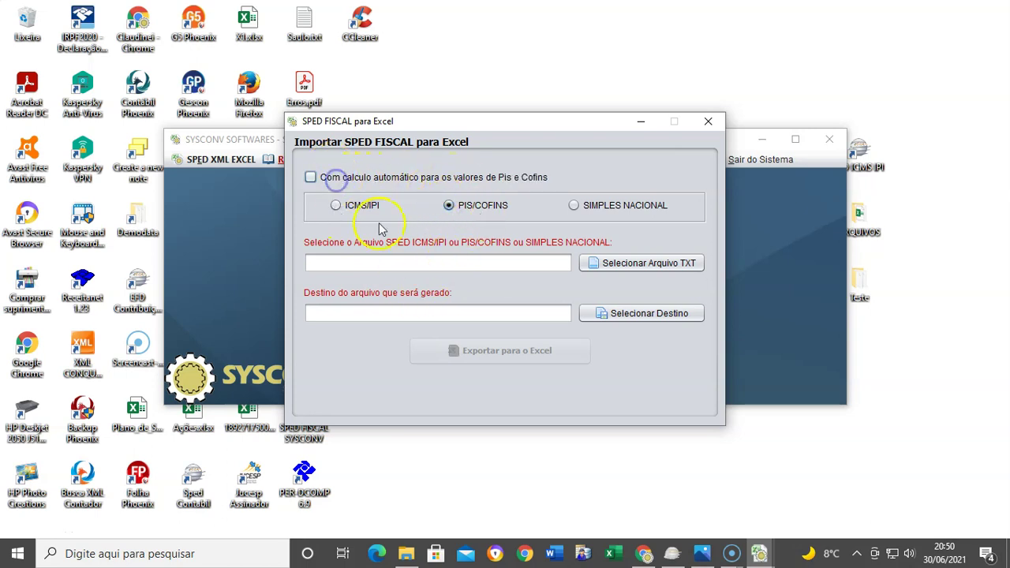
Export EFD_CONTRIBUIÇÕES_1ª_QUINZENA.txt from the AMBIENTE_TESTE folder to Excel and close the import window.
click(679, 264)
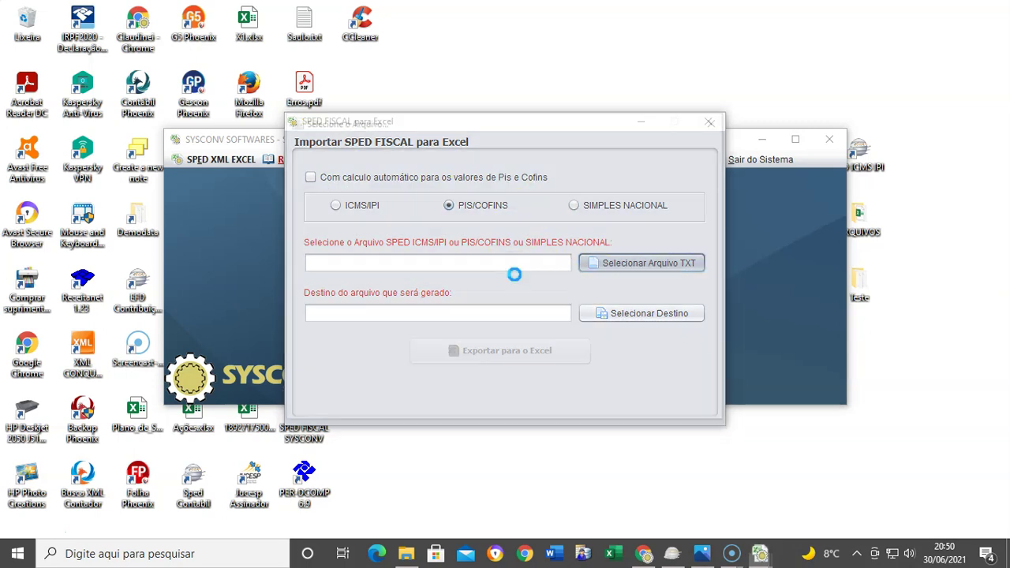
click(403, 179)
double_click(402, 179)
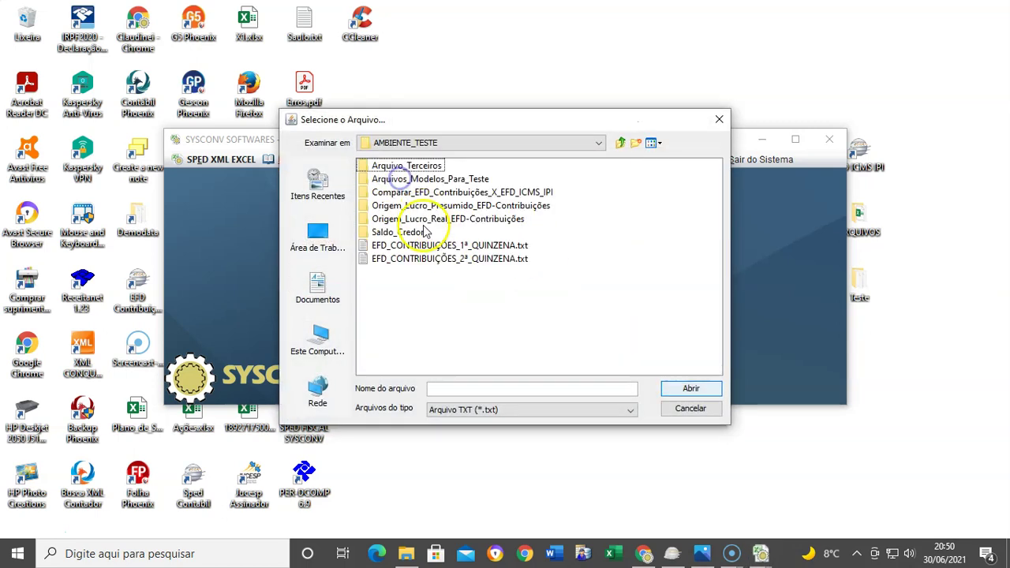
double_click(440, 245)
click(555, 360)
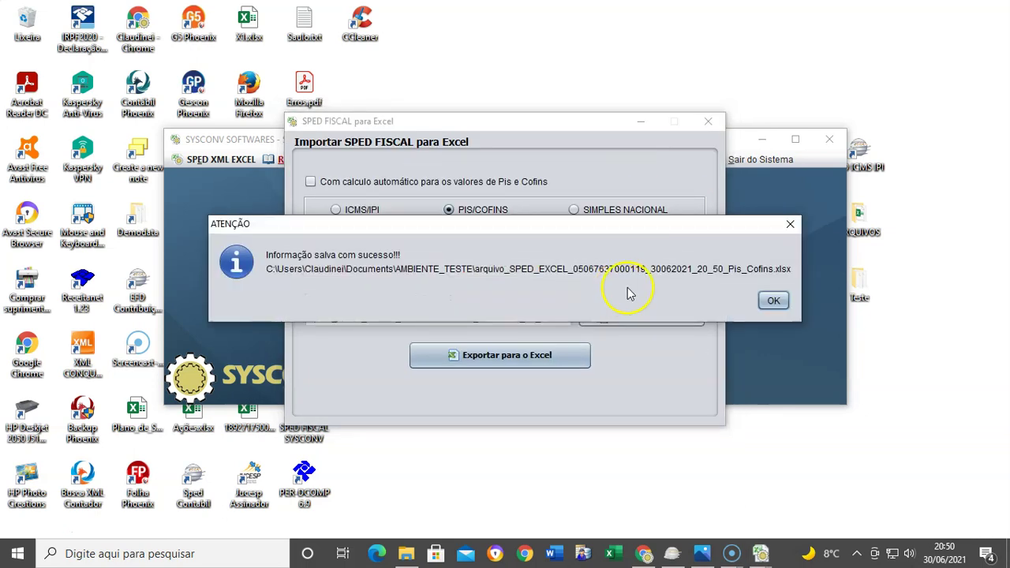
click(771, 300)
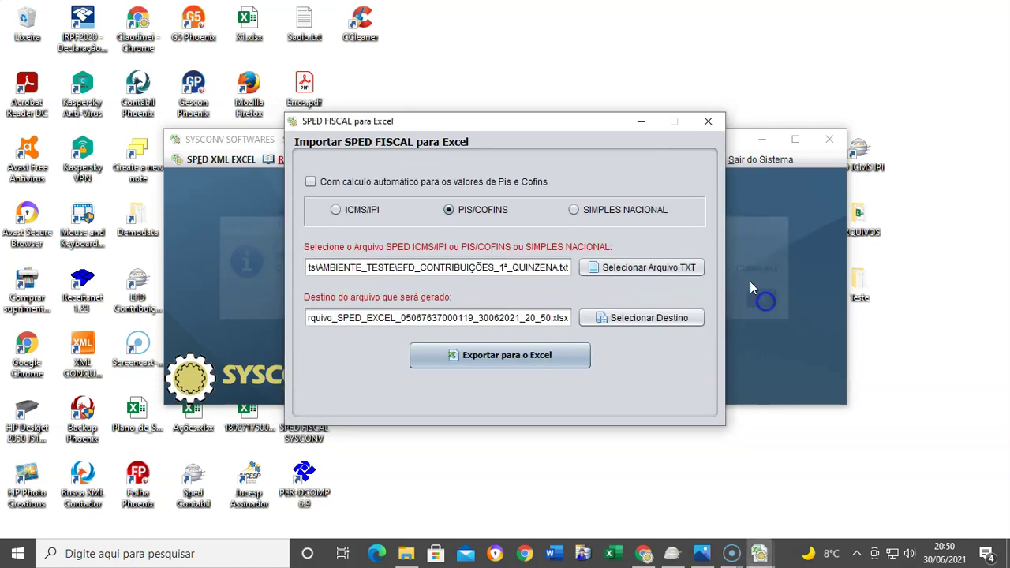
click(707, 121)
Switch to File Explorer and rename the exported workbook in AMBIENTE_TESTE to ARQUIVO_1.xlsx.
click(406, 553)
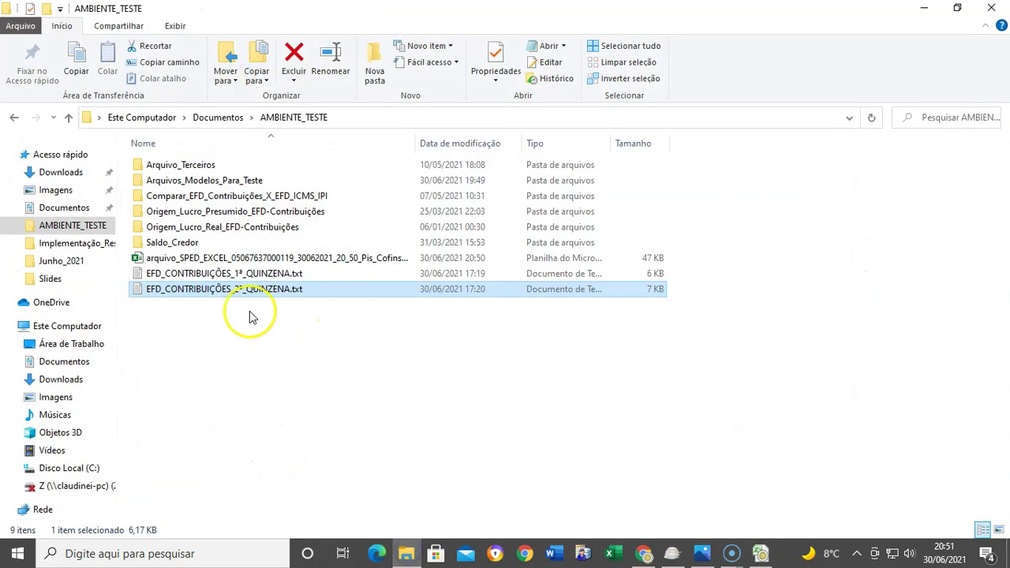
click(267, 259)
click(266, 260)
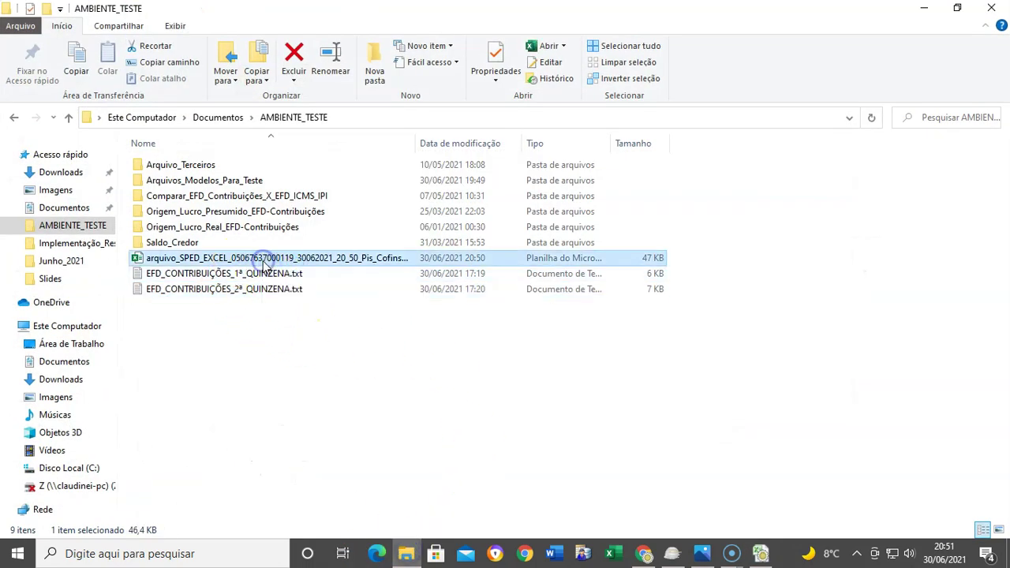
text(ARQUIVO_1.xlsx)
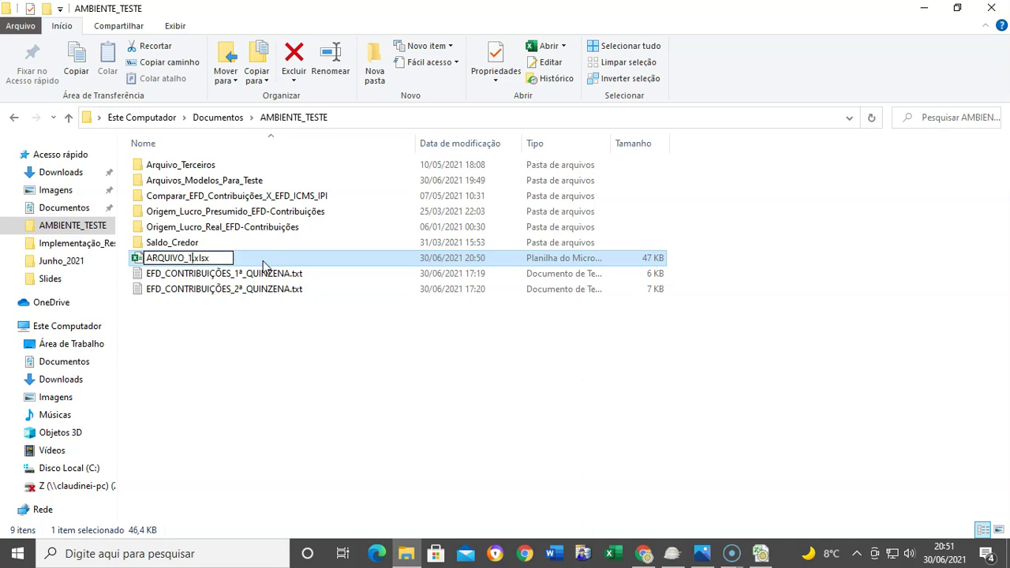
click(338, 349)
click(924, 8)
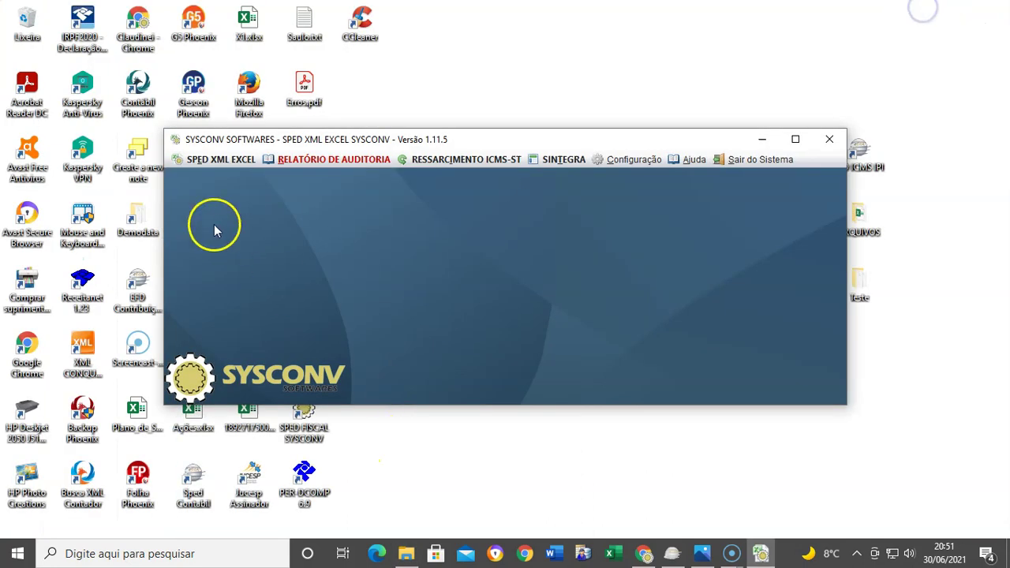
Start another SPED TXT-to-Excel import set to PIS/COFINS, with automatic Pis and Cofins calculation turned off.
click(213, 161)
mouse_move(237, 183)
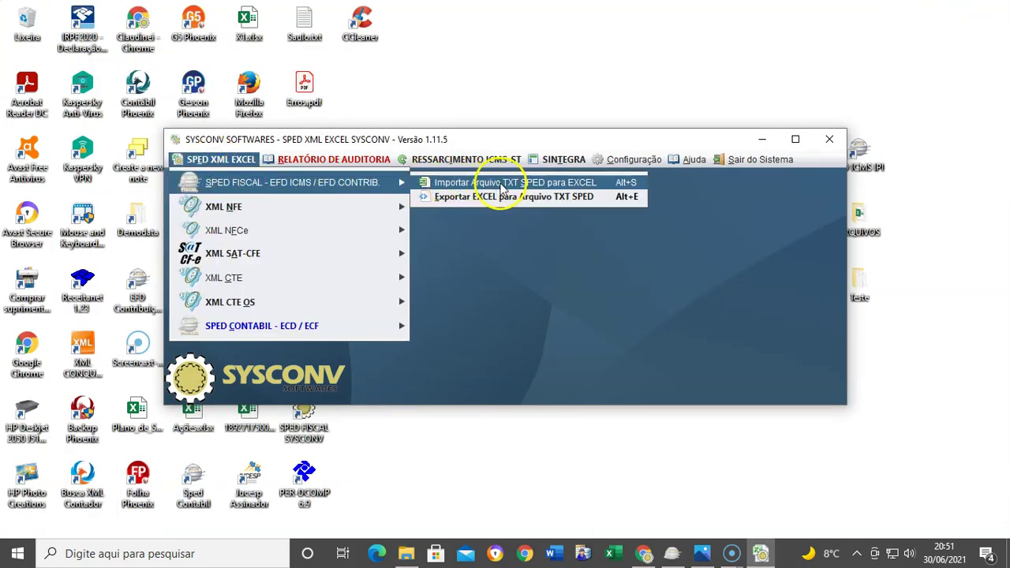
click(550, 183)
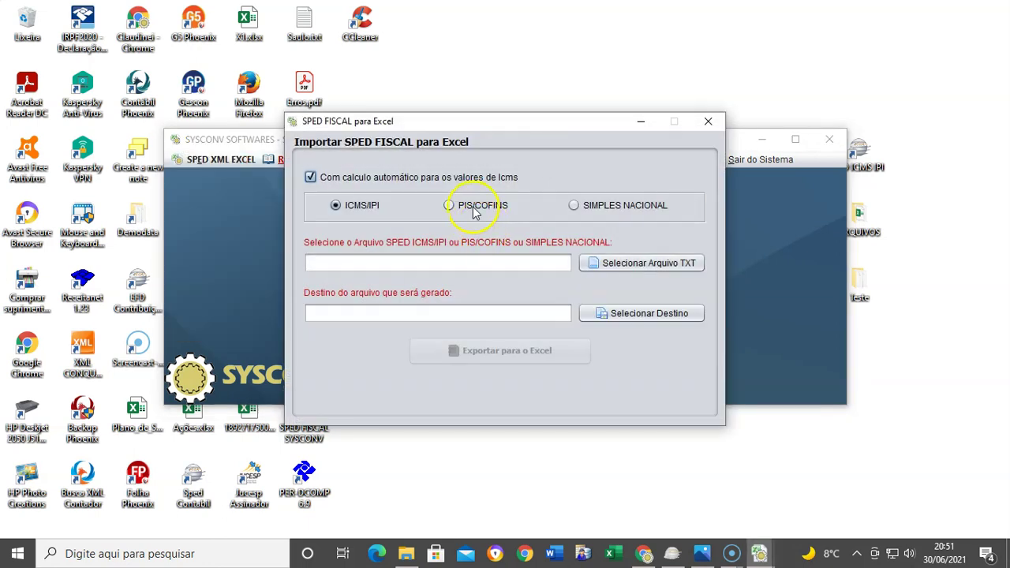
click(472, 207)
click(387, 177)
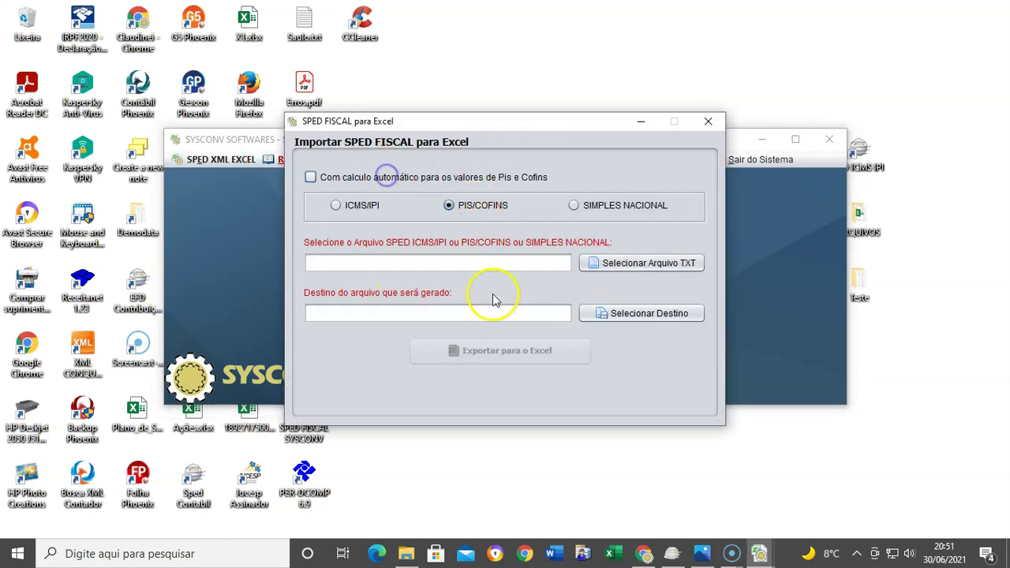
Export EFD_CONTRIBUIÇÕES_2ª_QUINZENA.txt from the AMBIENTE_TESTE folder to Excel, and close the import window and the program.
click(677, 263)
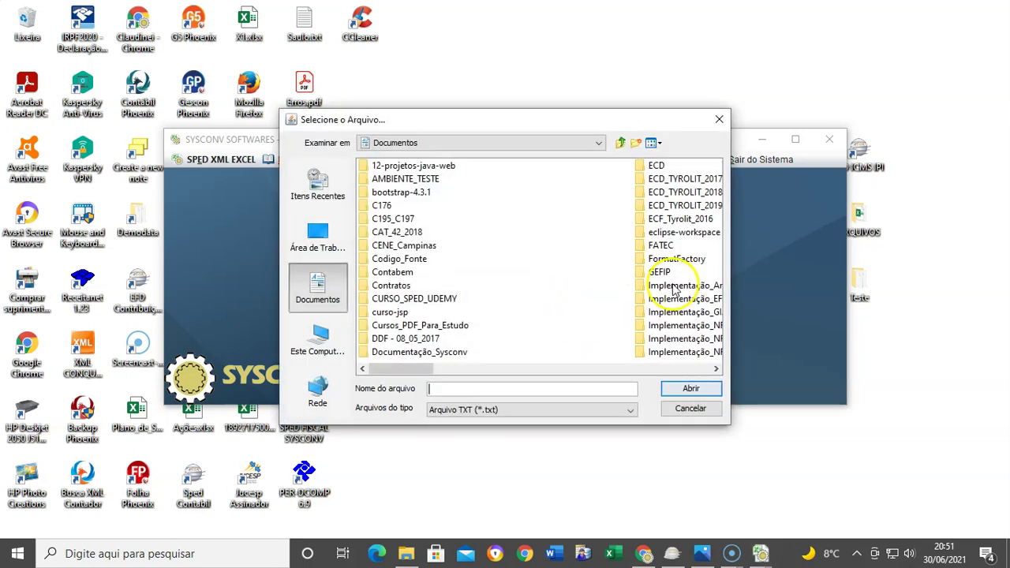
double_click(404, 179)
click(414, 263)
double_click(413, 263)
click(479, 351)
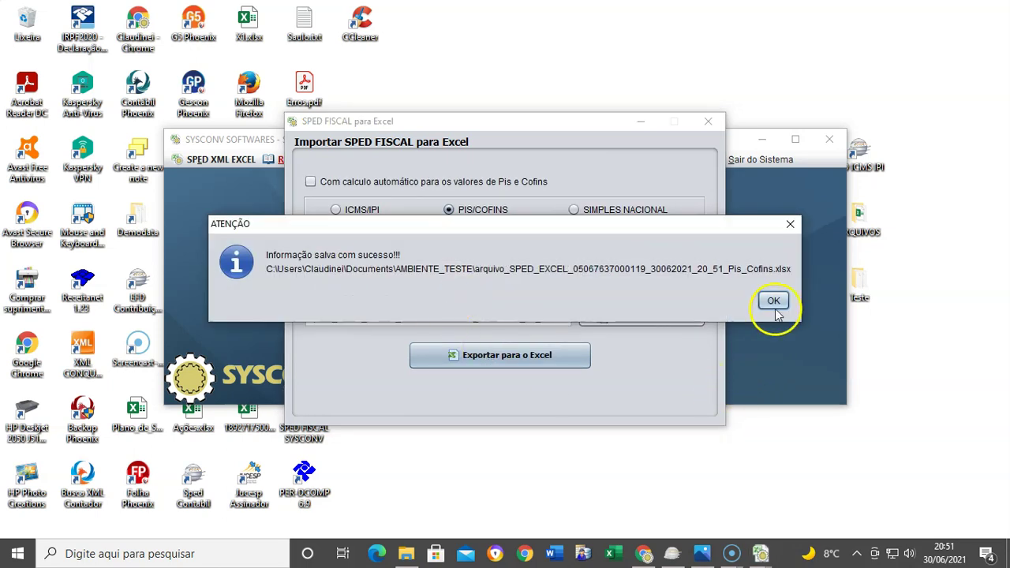
click(775, 301)
click(707, 122)
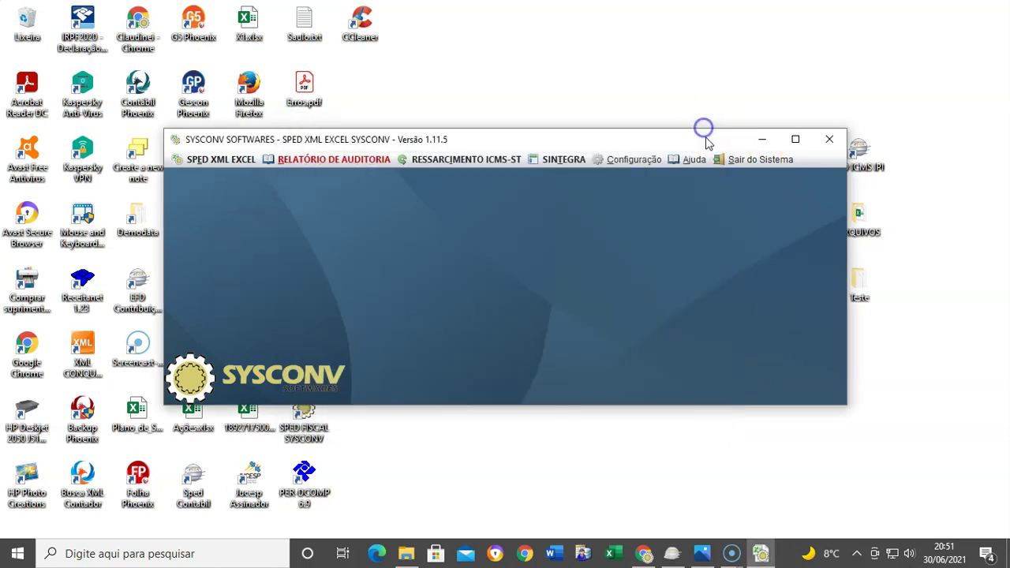
click(829, 142)
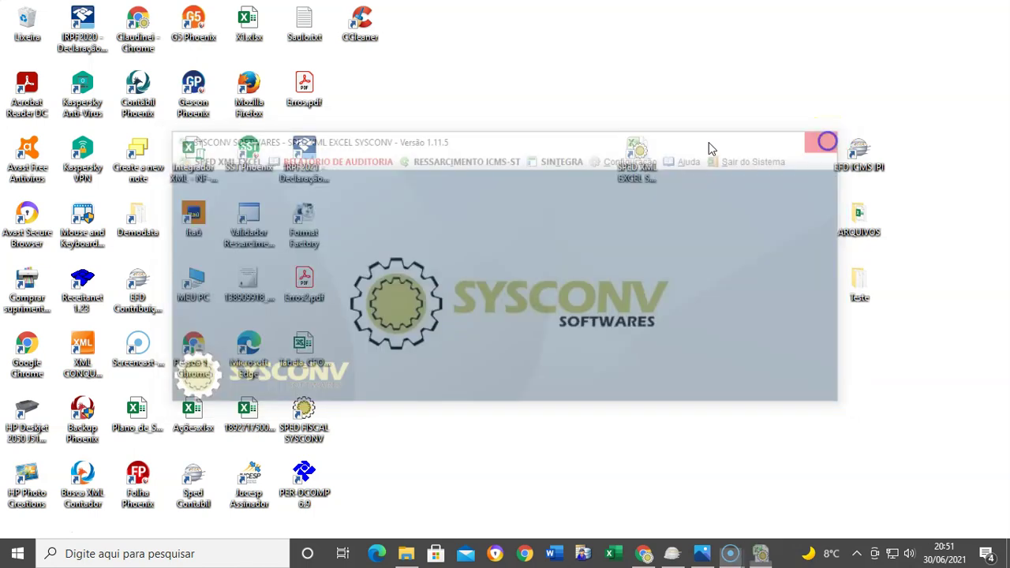
Switch to File Explorer and rename the newly exported workbook in AMBIENTE_TESTE to ARQUIVO_2.xlsx.
click(411, 556)
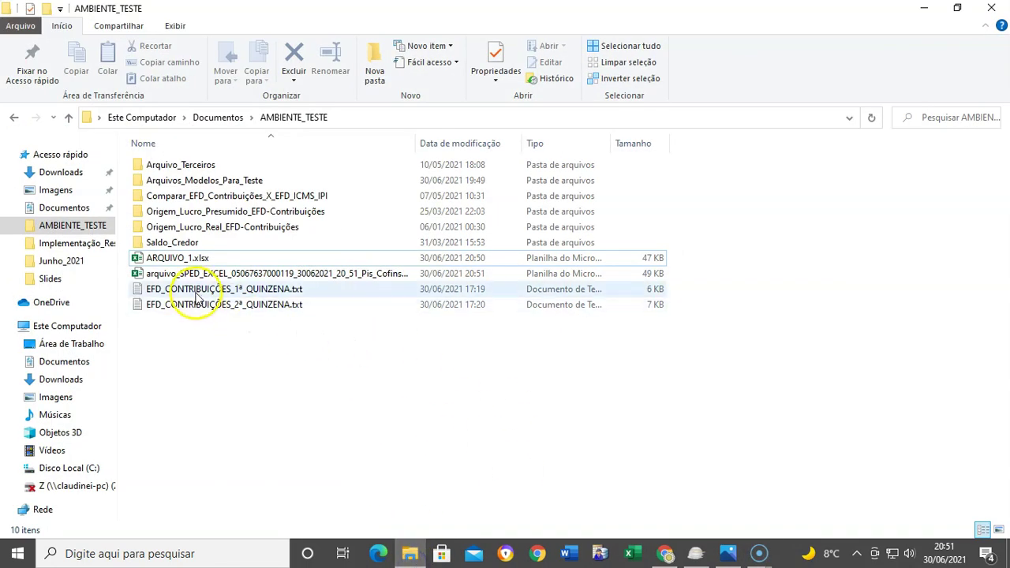
double_click(226, 272)
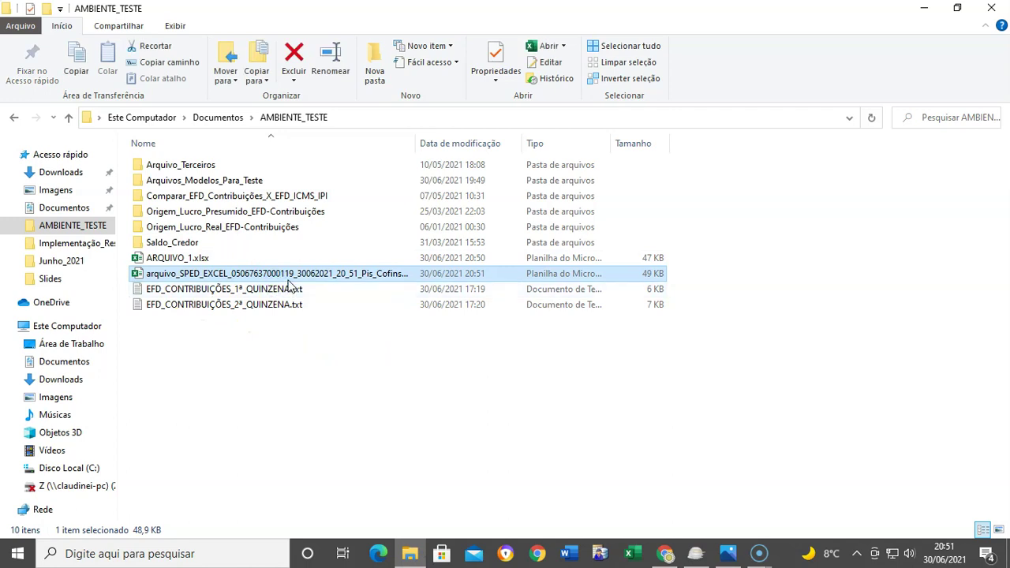
click(293, 273)
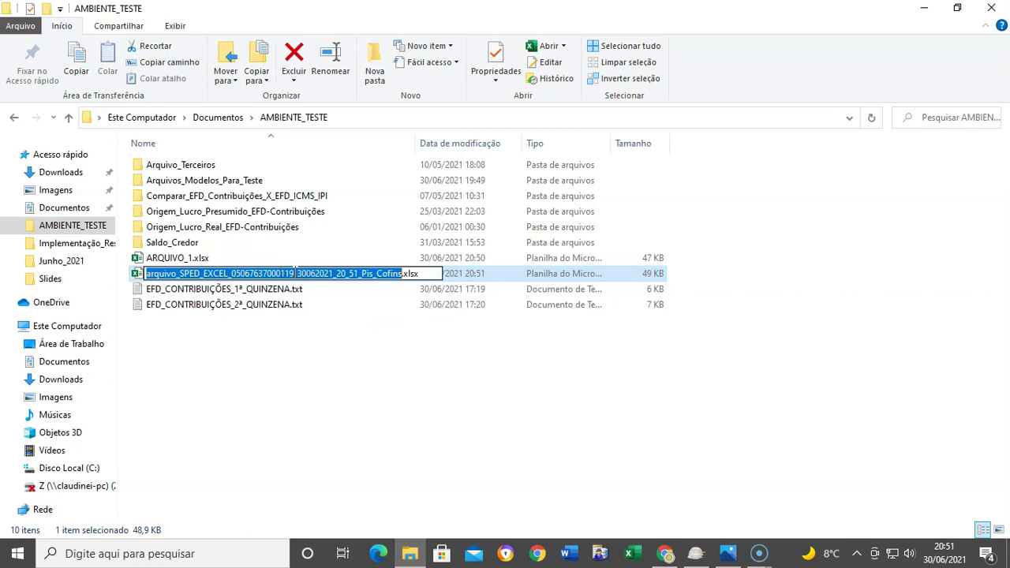
text(ARQUIV)
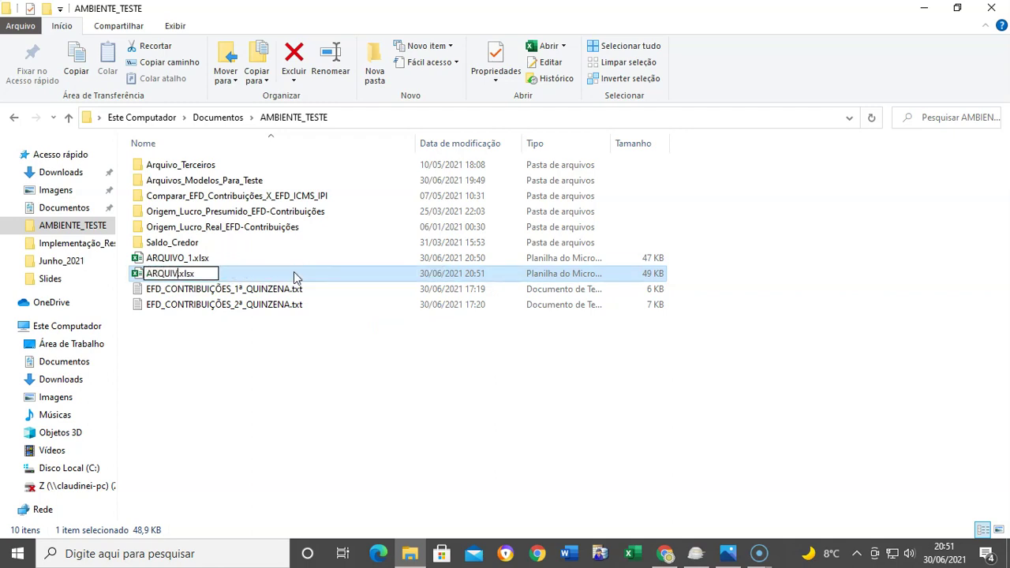
text(O_2)
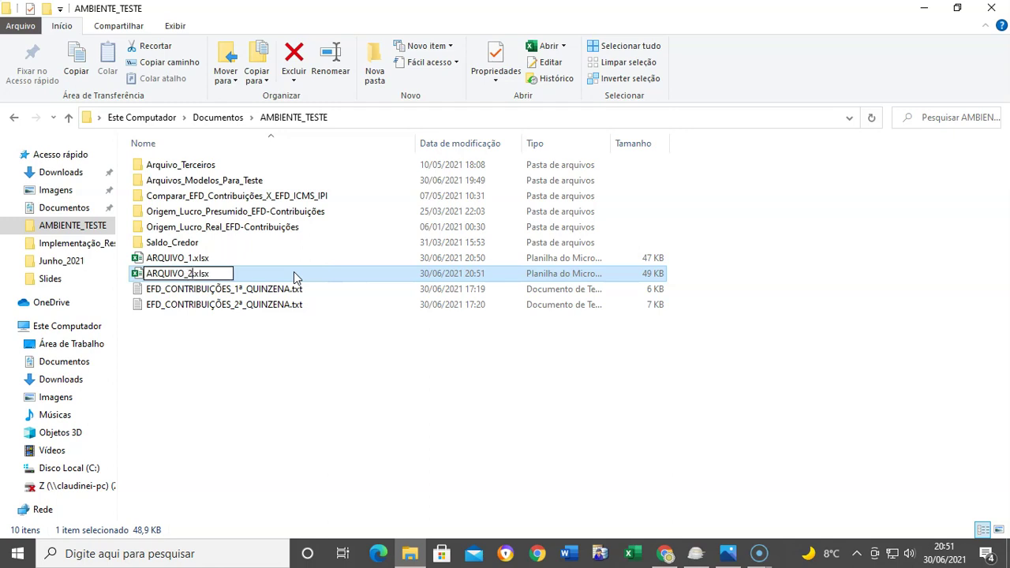
click(384, 396)
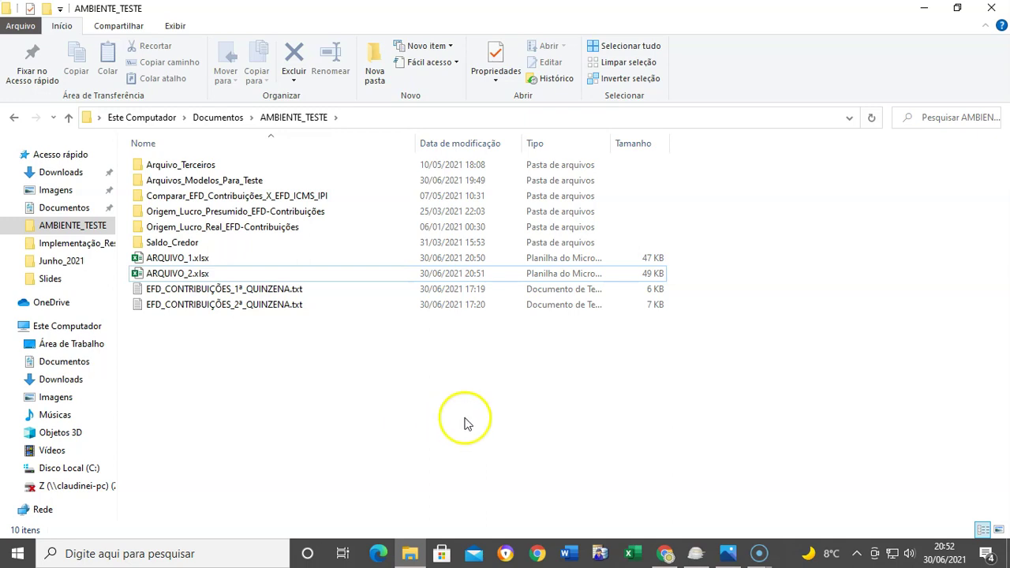
Open ARQUIVO_1.xlsx and ARQUIVO_2.xlsx from the AMBIENTE_TESTE folder in Excel.
click(174, 260)
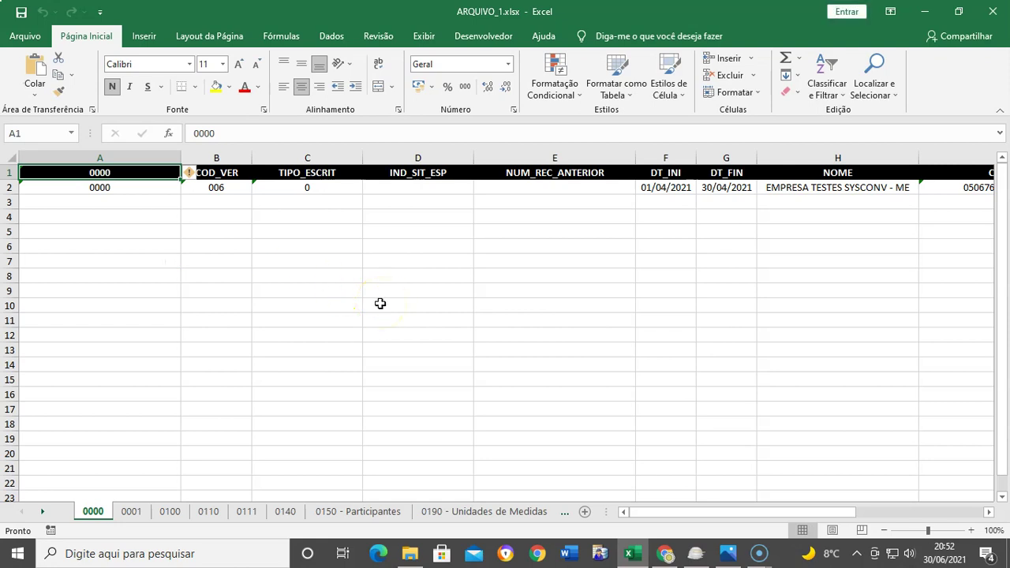
click(923, 11)
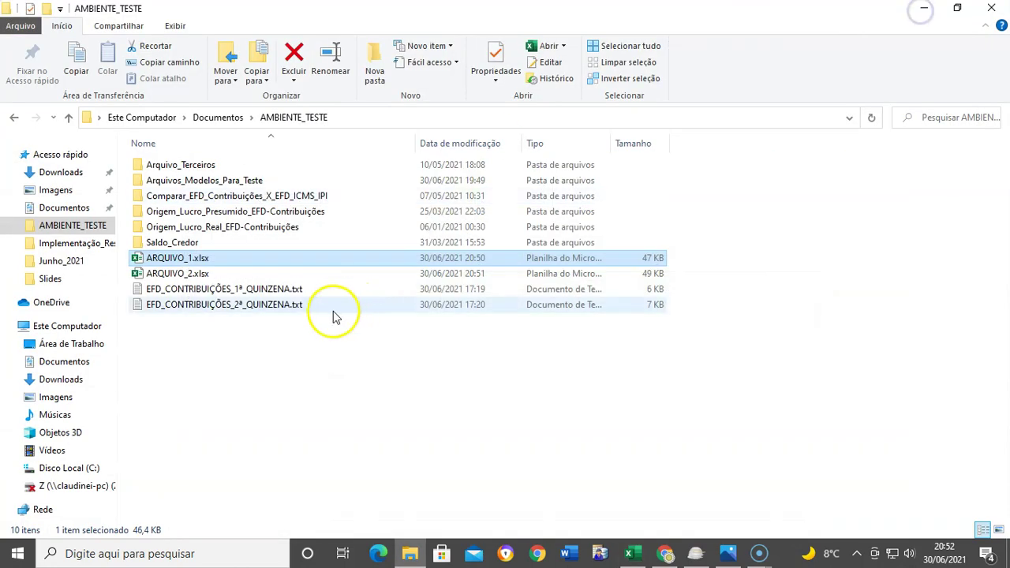
click(181, 273)
double_click(183, 273)
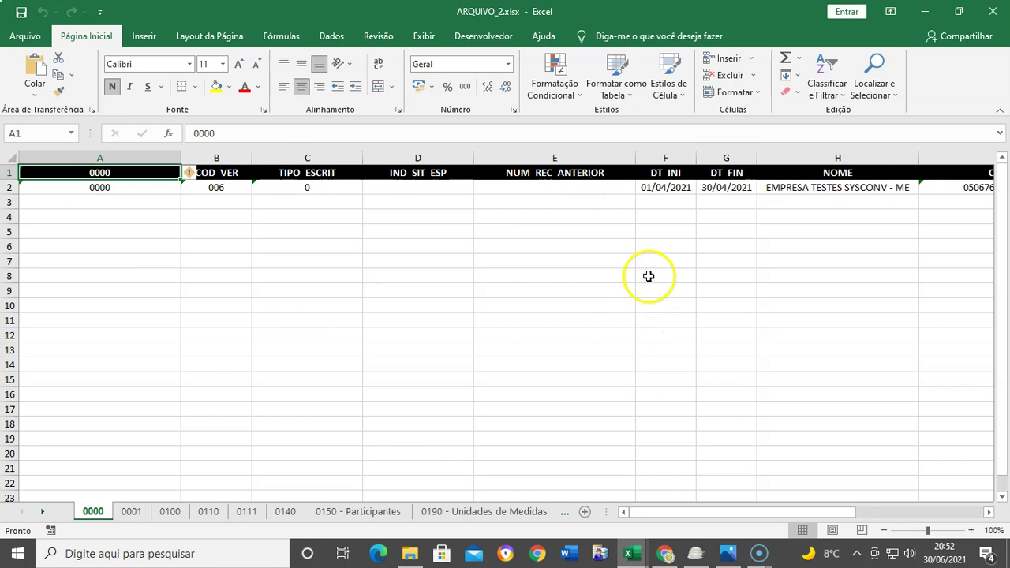
click(925, 12)
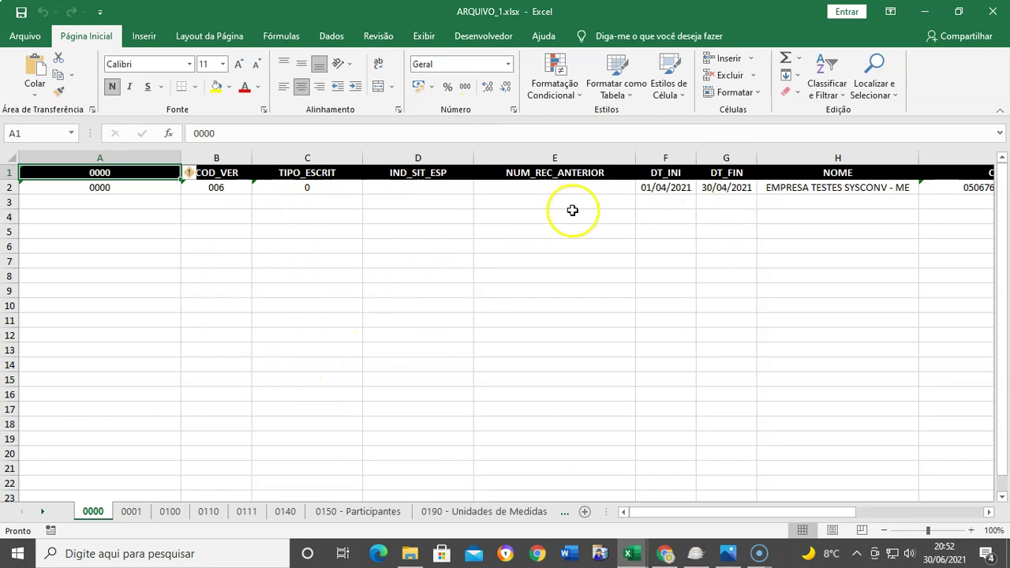
Compare sheet 0000 of ARQUIVO_2.xlsx with sheet 0000 of ARQUIVO_1.xlsx, ending in ARQUIVO_1.xlsx.
mouse_move(631, 552)
click(676, 507)
click(402, 297)
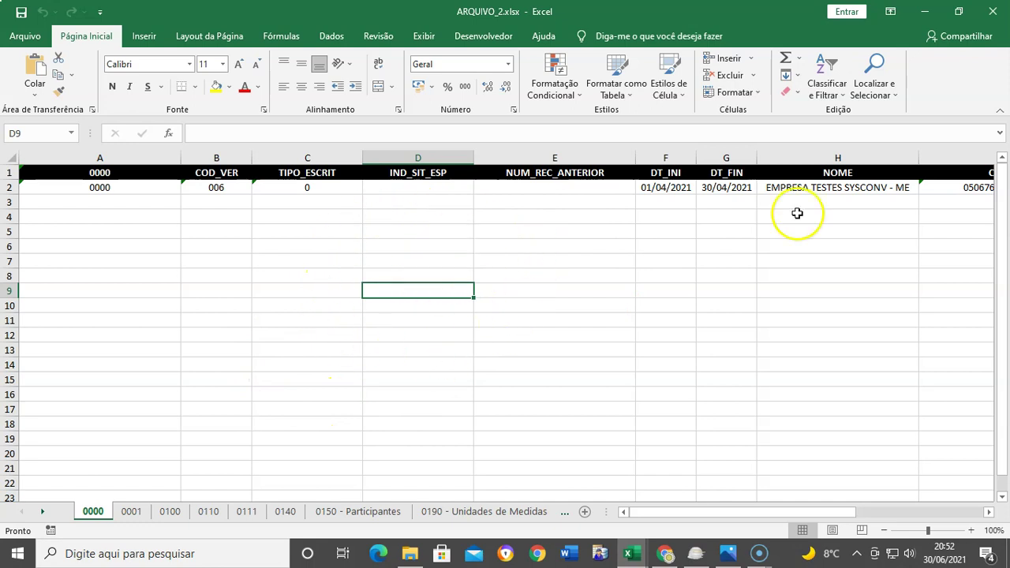
click(924, 11)
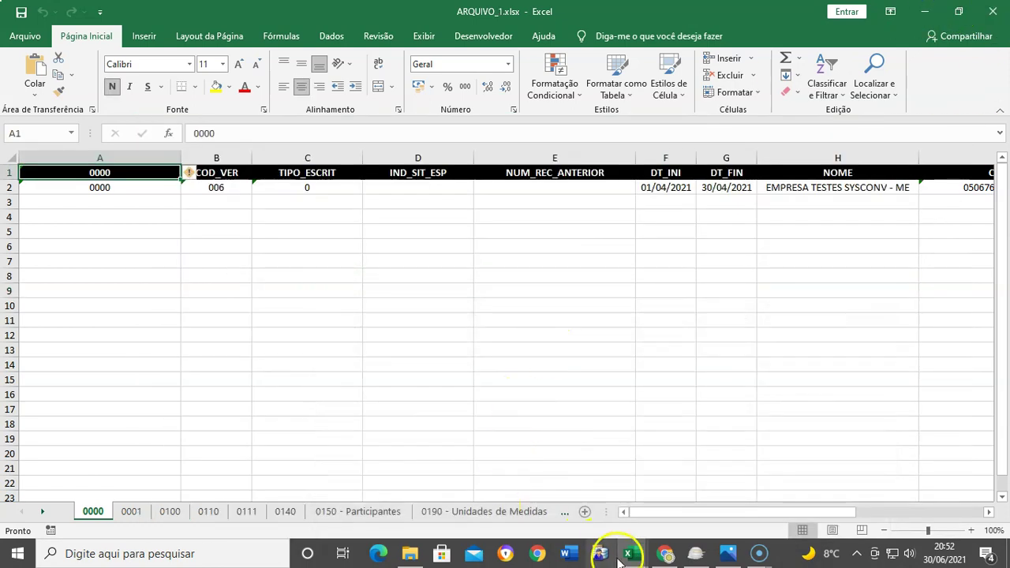
mouse_move(631, 556)
click(511, 461)
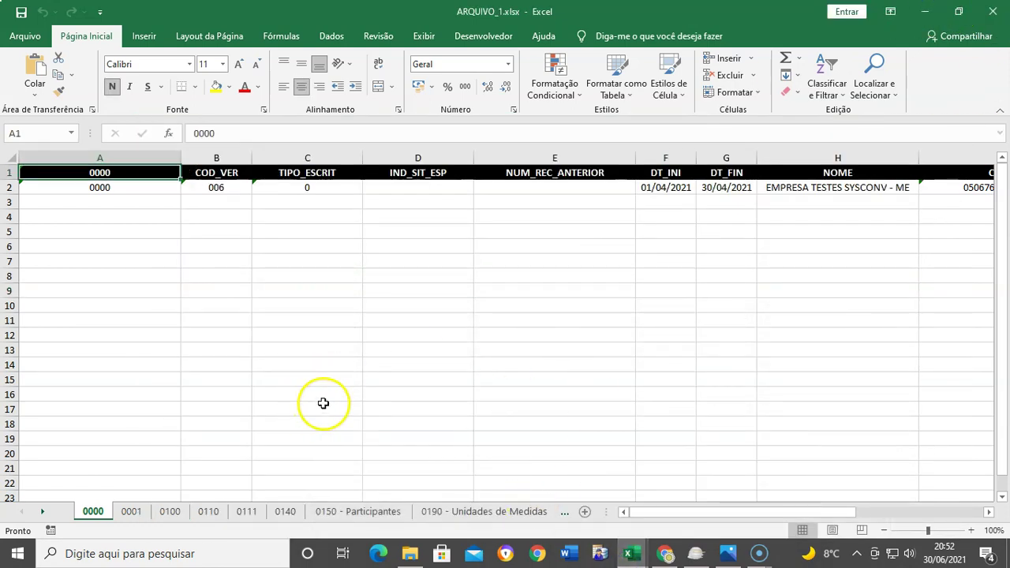
click(807, 82)
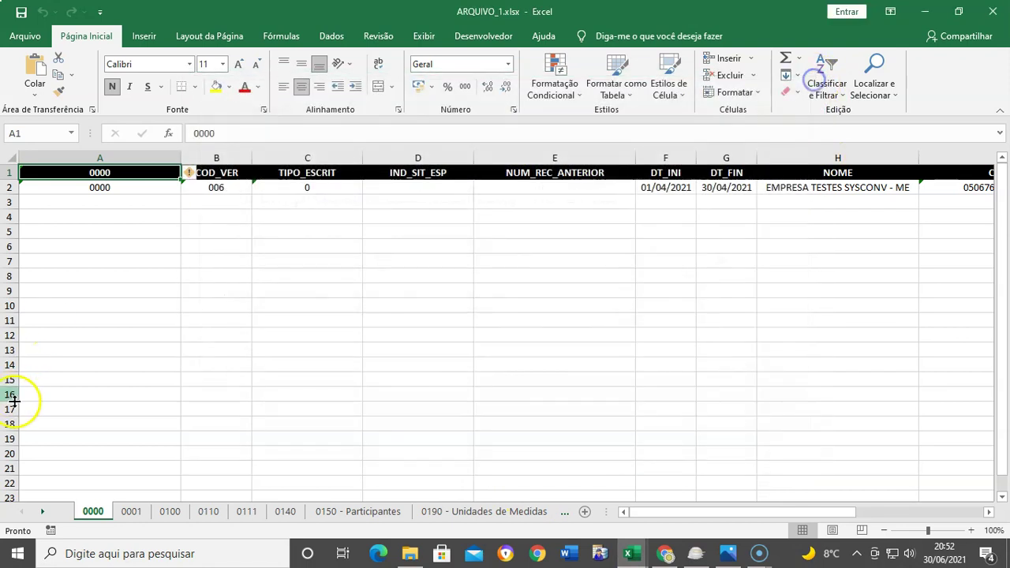
click(245, 352)
click(337, 324)
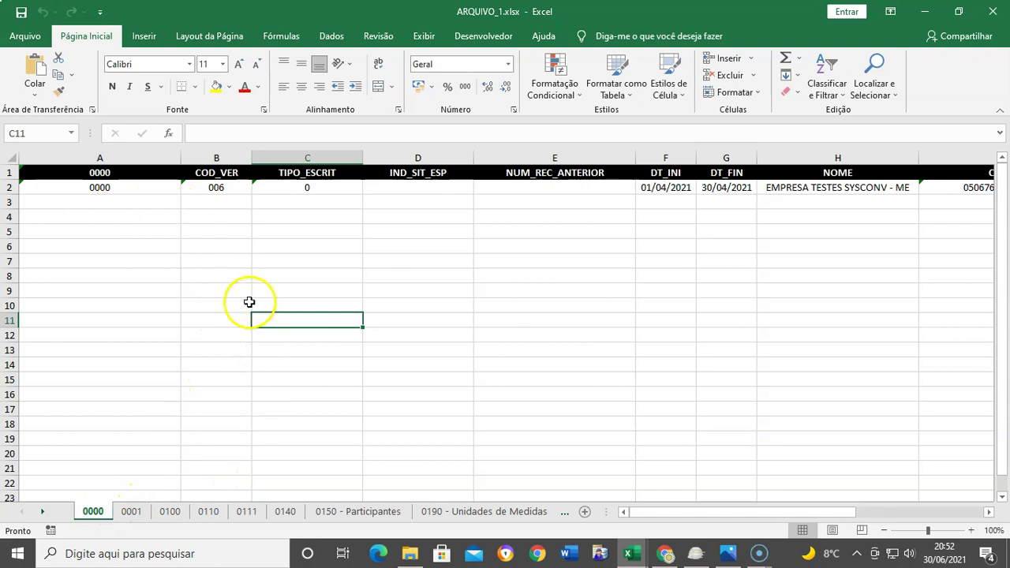
Review sheets 0001, 0100 and 0110 of ARQUIVO_1.xlsx in order.
click(132, 511)
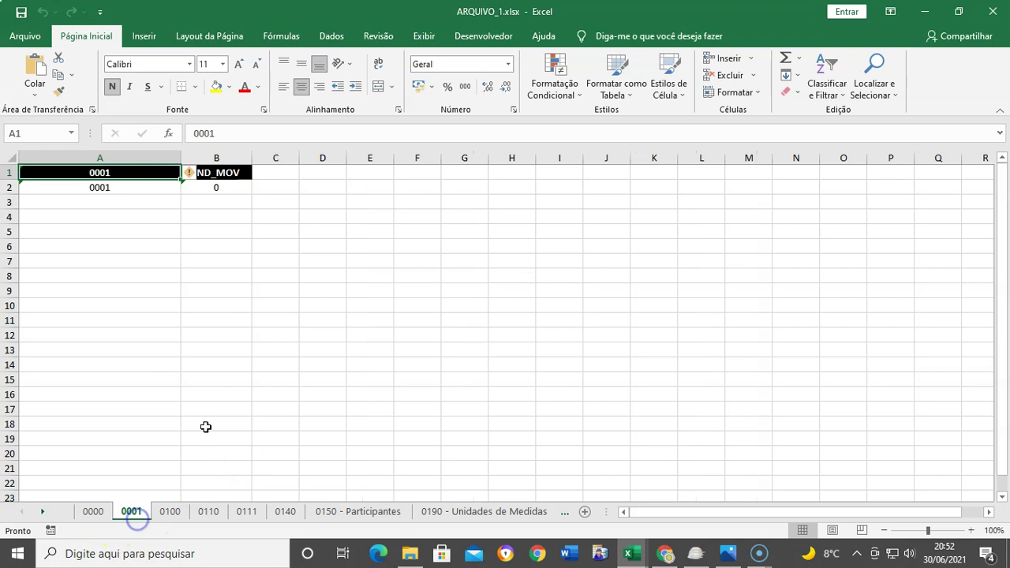
click(169, 511)
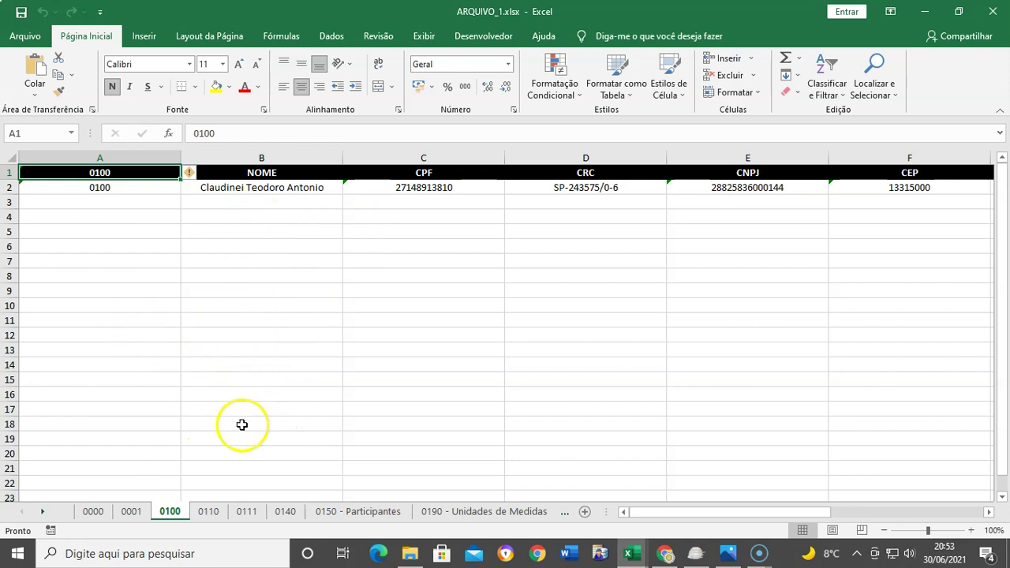
click(209, 513)
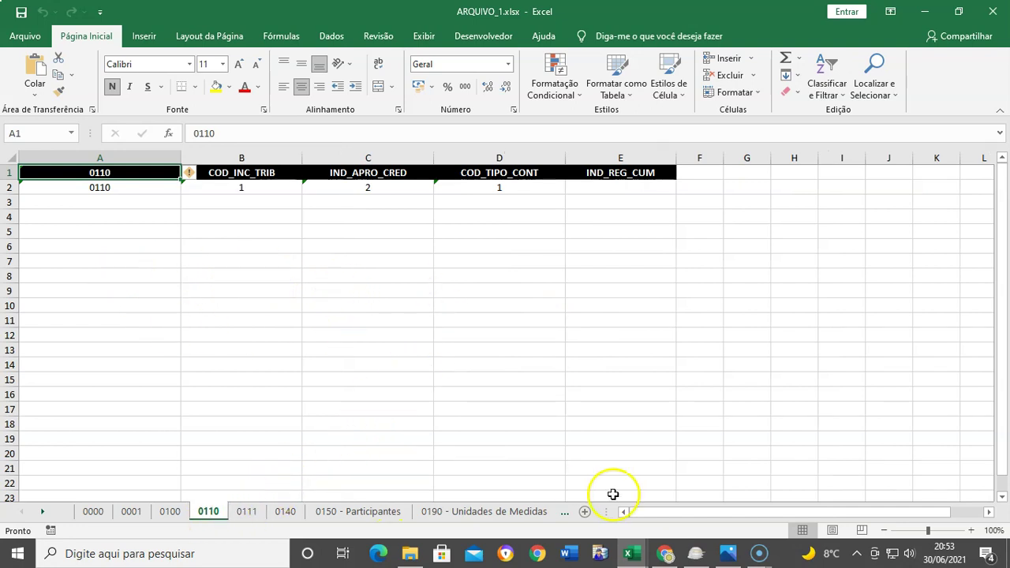
Check sheet 0110 in ARQUIVO_2.xlsx against the same sheet in ARQUIVO_1.xlsx, then return to ARQUIVO_1.xlsx.
click(635, 552)
click(672, 531)
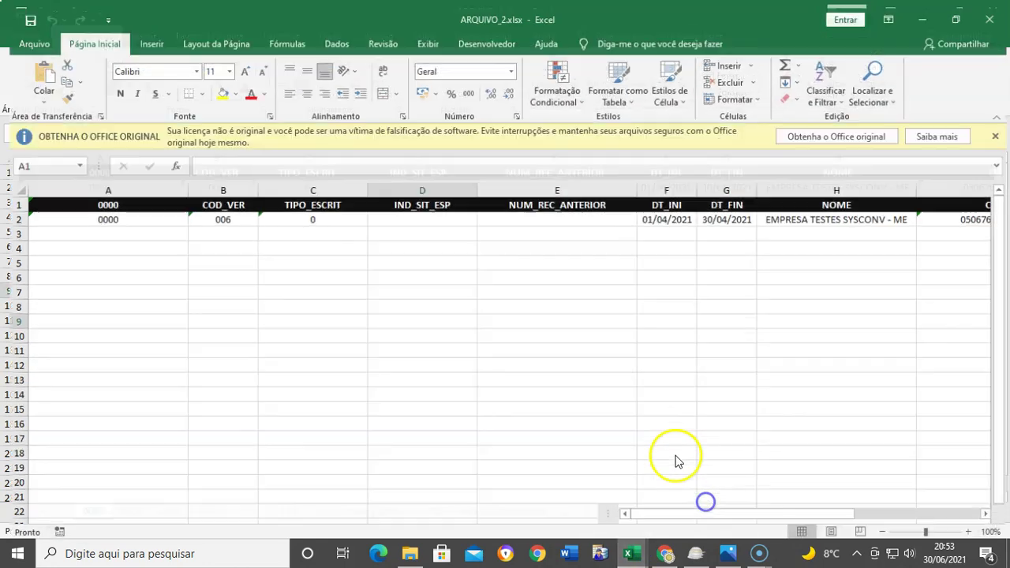
click(202, 518)
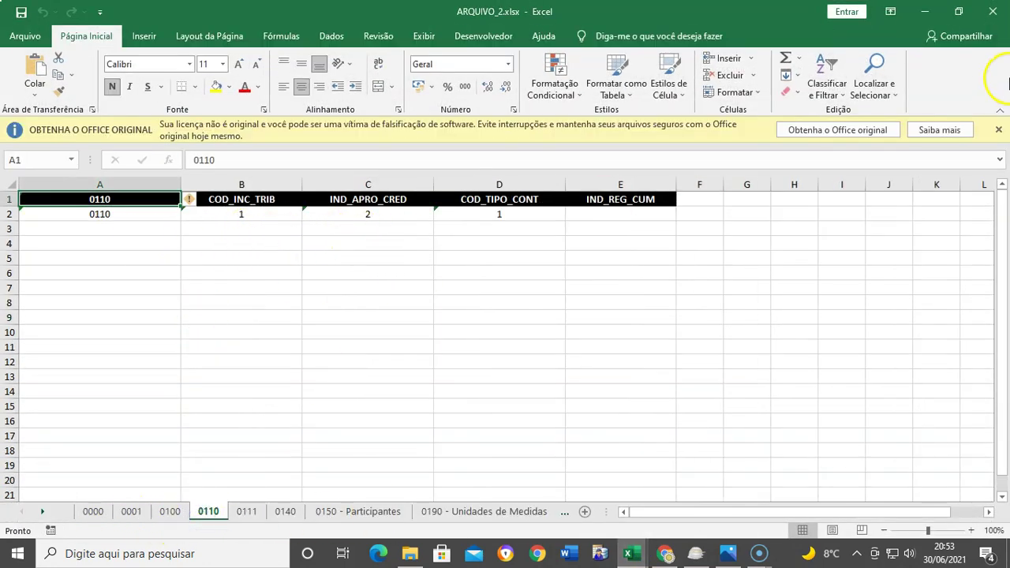
click(924, 11)
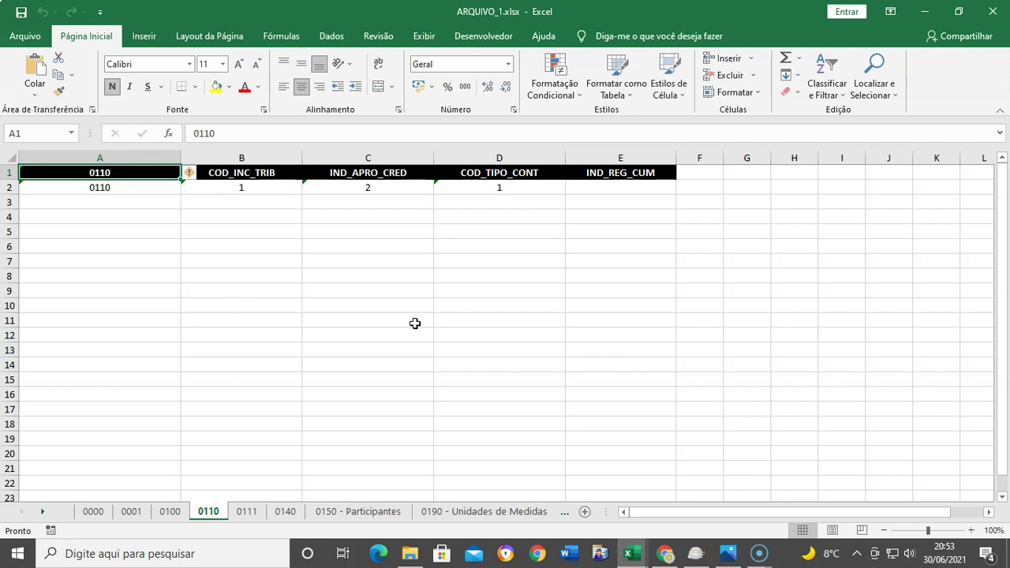
Go past sheet 0111 to sheet 0140 of ARQUIVO_1.xlsx and widen the COD_EST column to show its full content.
click(246, 512)
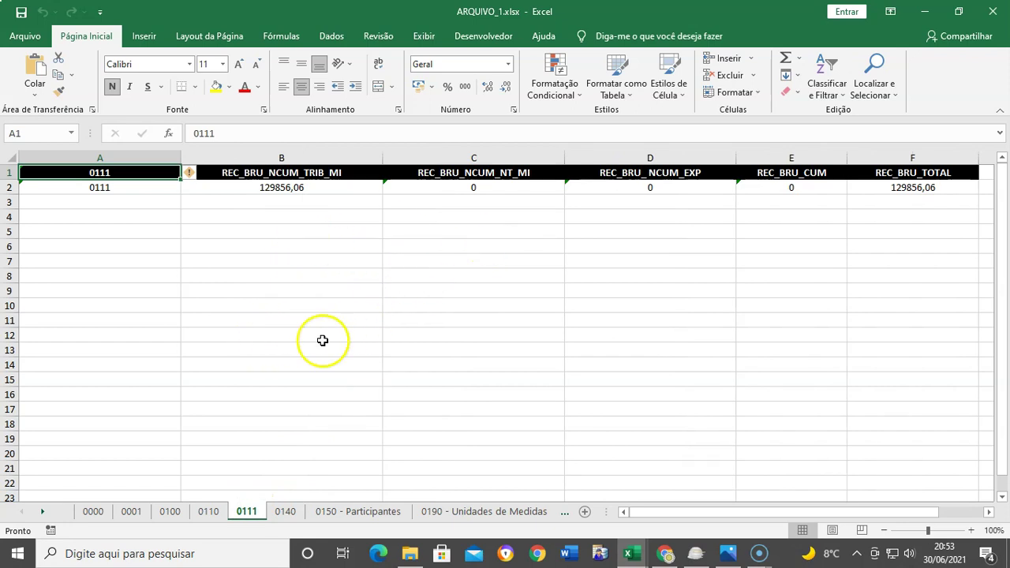
click(285, 511)
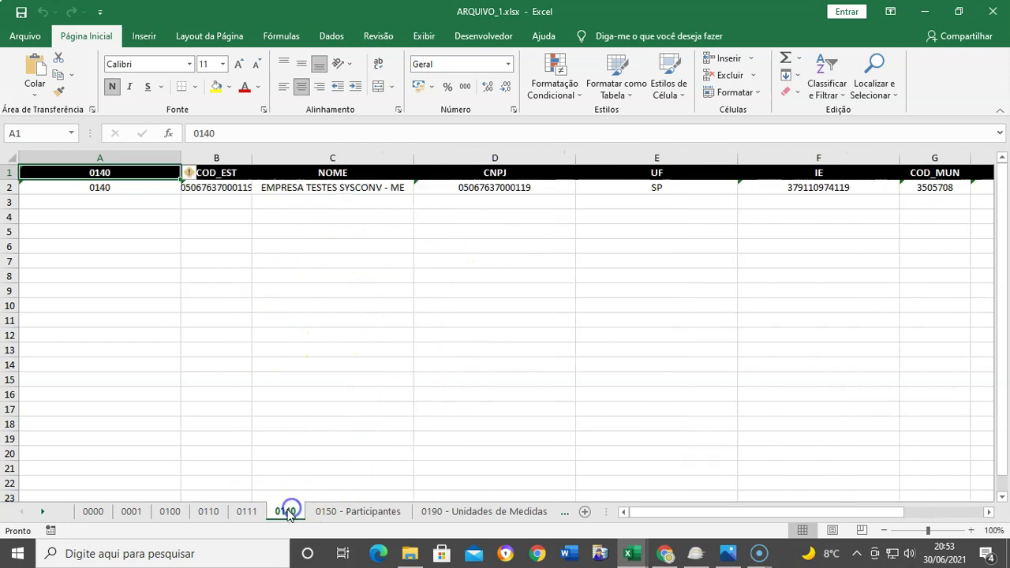
click(340, 303)
click(296, 245)
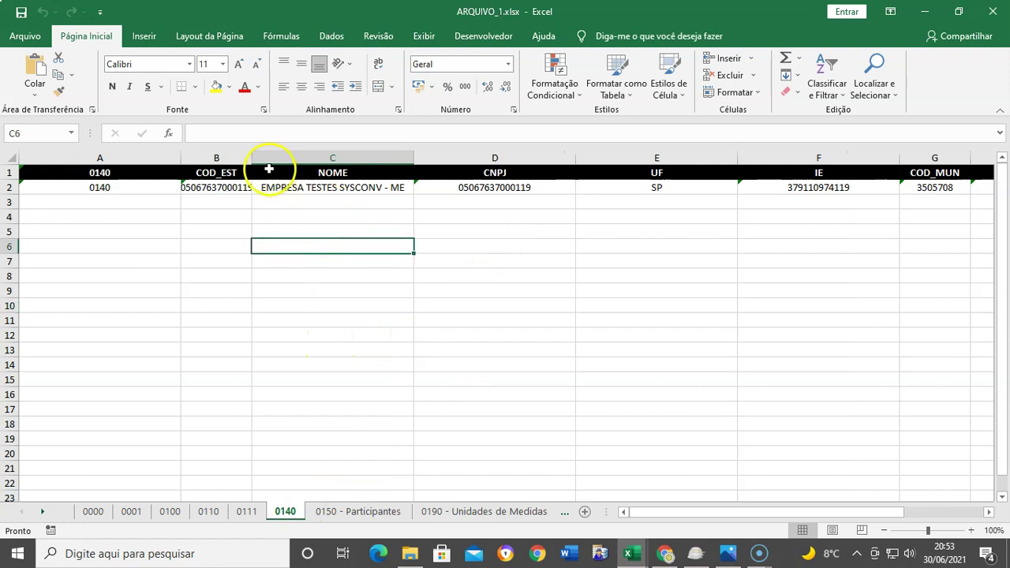
drag(251, 157, 313, 166)
click(306, 325)
click(394, 305)
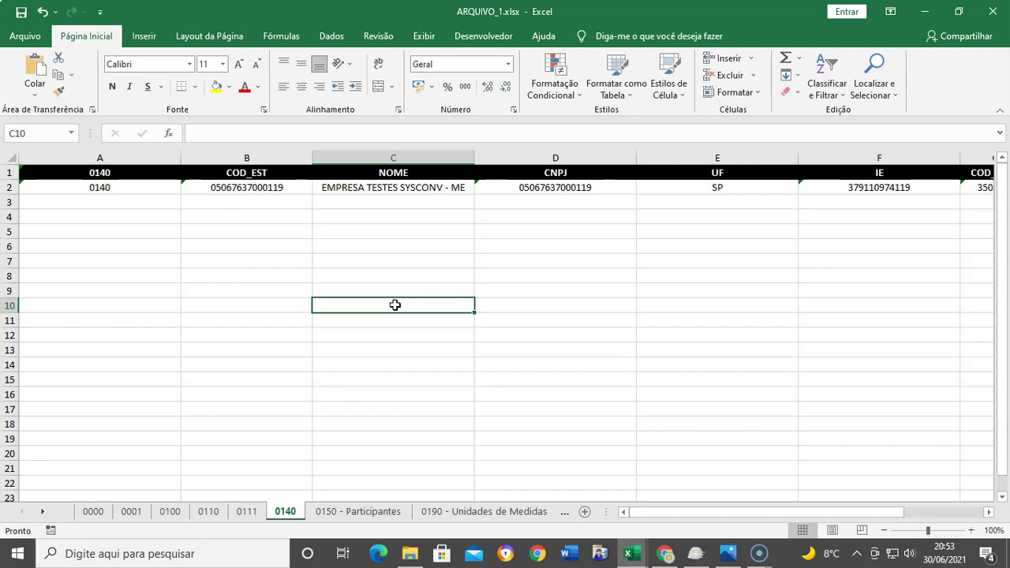
Examine the establishment record in row 2 of sheet 0140 across all its fields, from COD_EST to SUFRAMA.
click(155, 219)
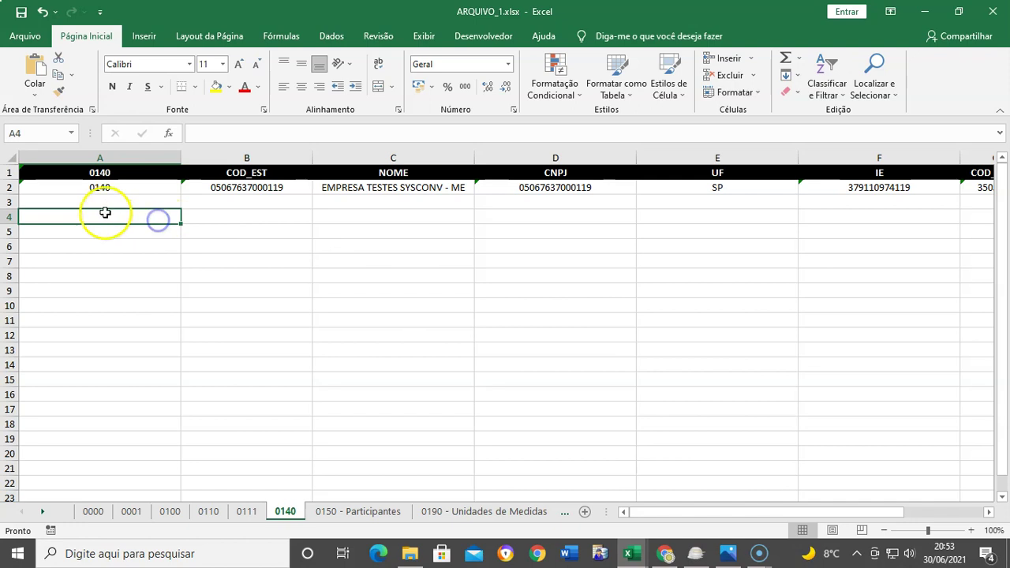
click(10, 187)
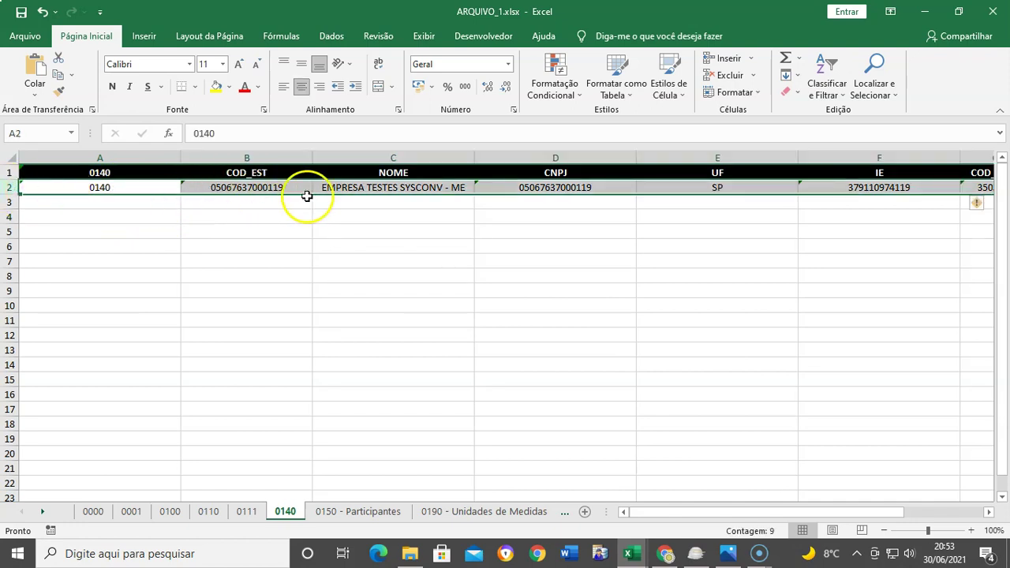
click(74, 201)
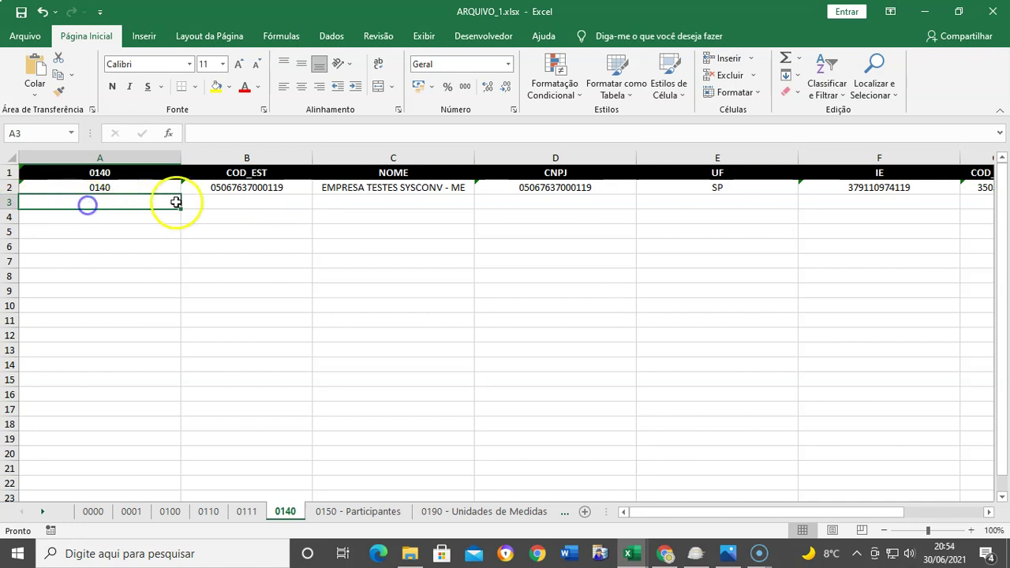
click(233, 202)
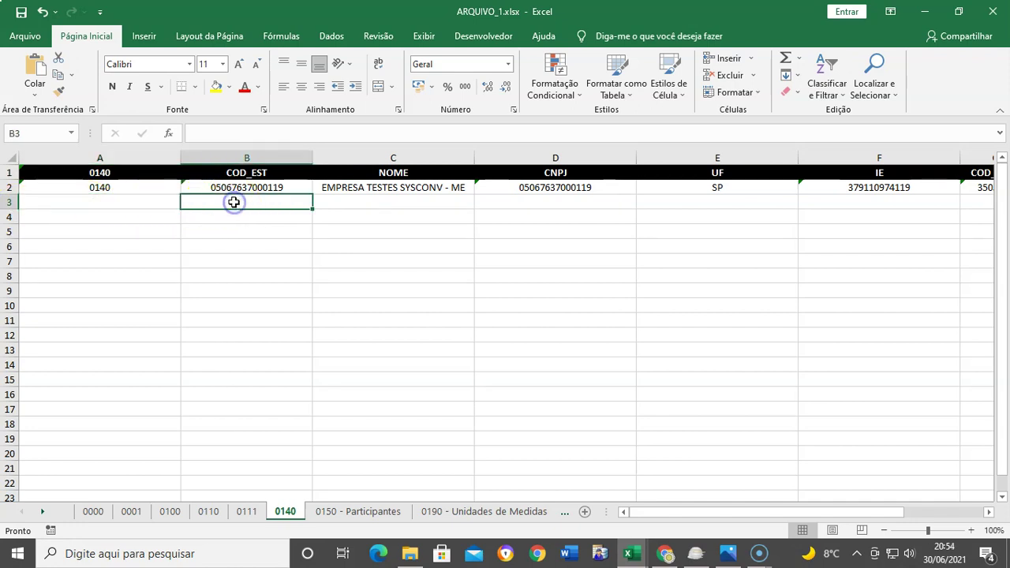
click(358, 203)
click(543, 205)
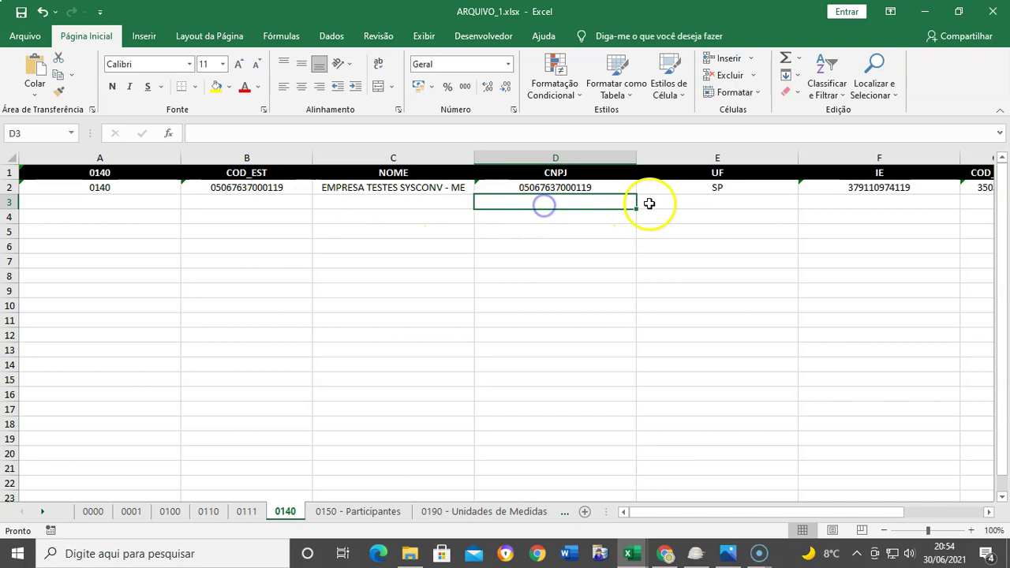
click(676, 203)
click(899, 207)
key(Right)
key(Right)
key(Right)
key(Right)
key(Left)
key(Left)
key(Left)
key(Left)
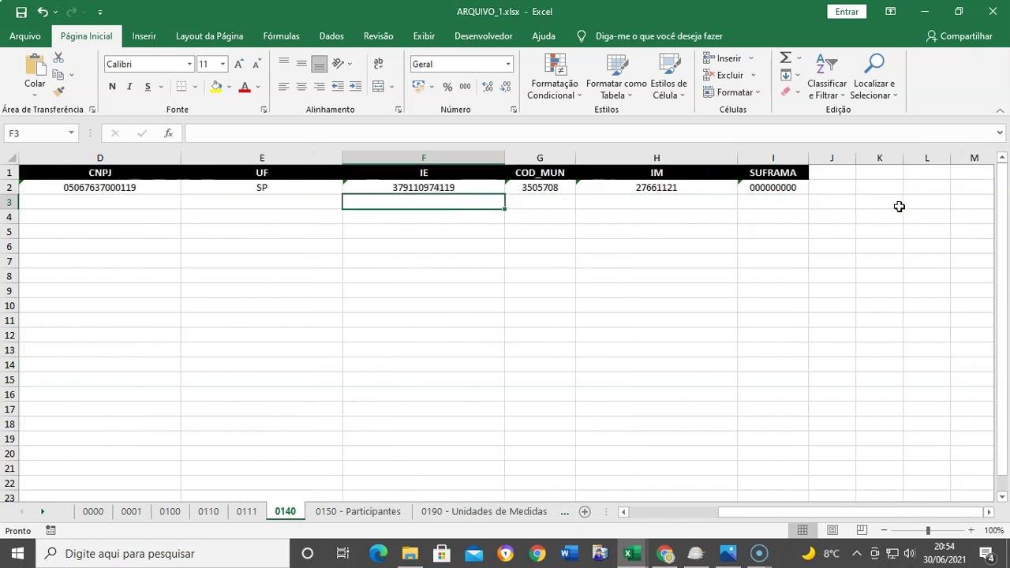
key(Home)
key(Down)
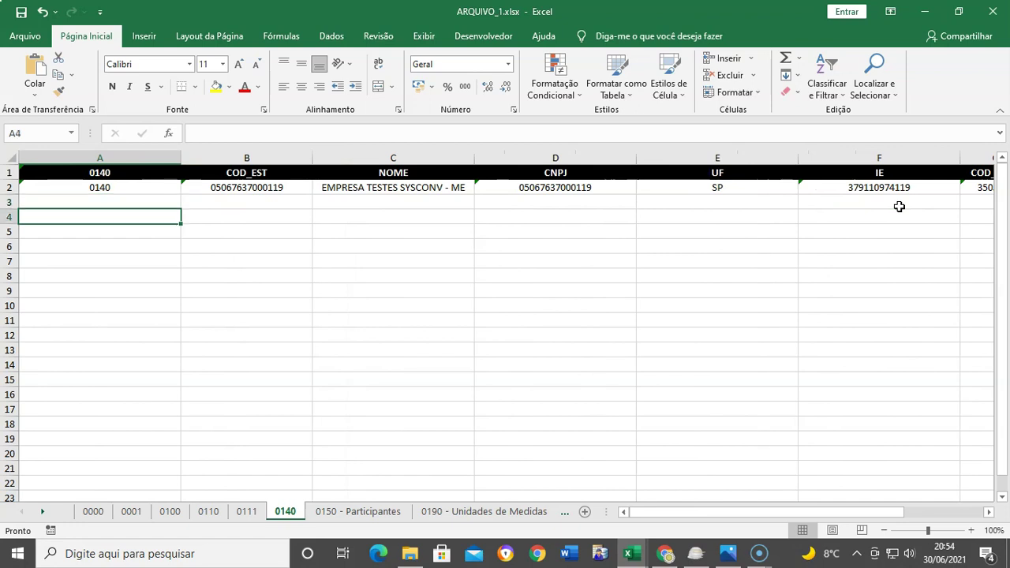
key(Up)
key(Up)
key(Down)
key(Down)
key(Down)
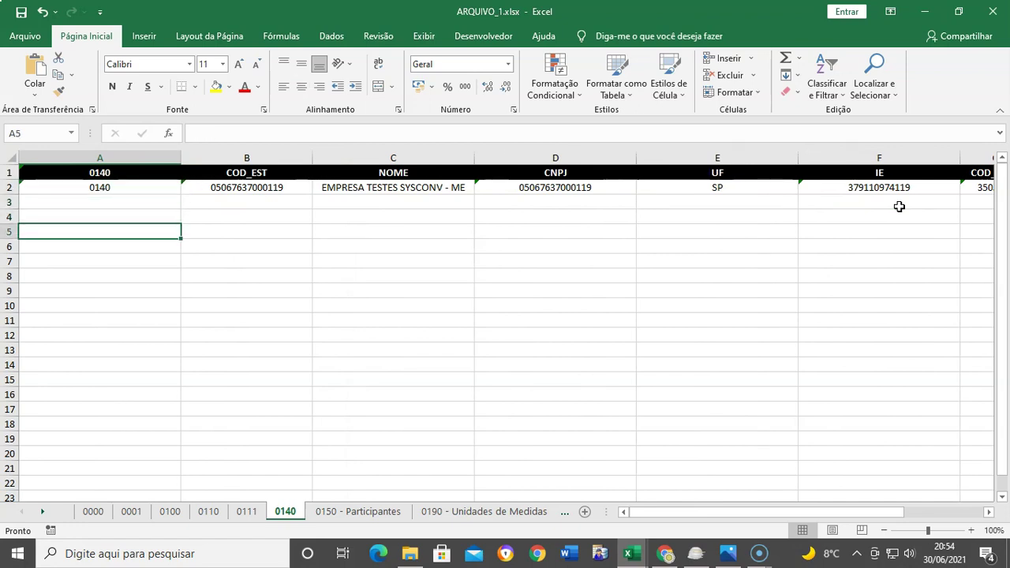
click(479, 275)
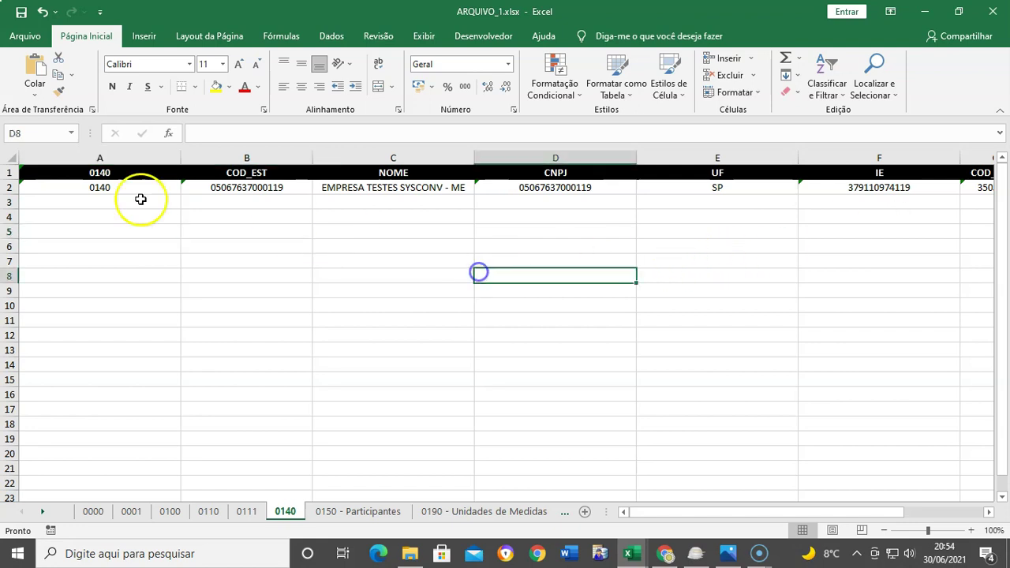
click(91, 193)
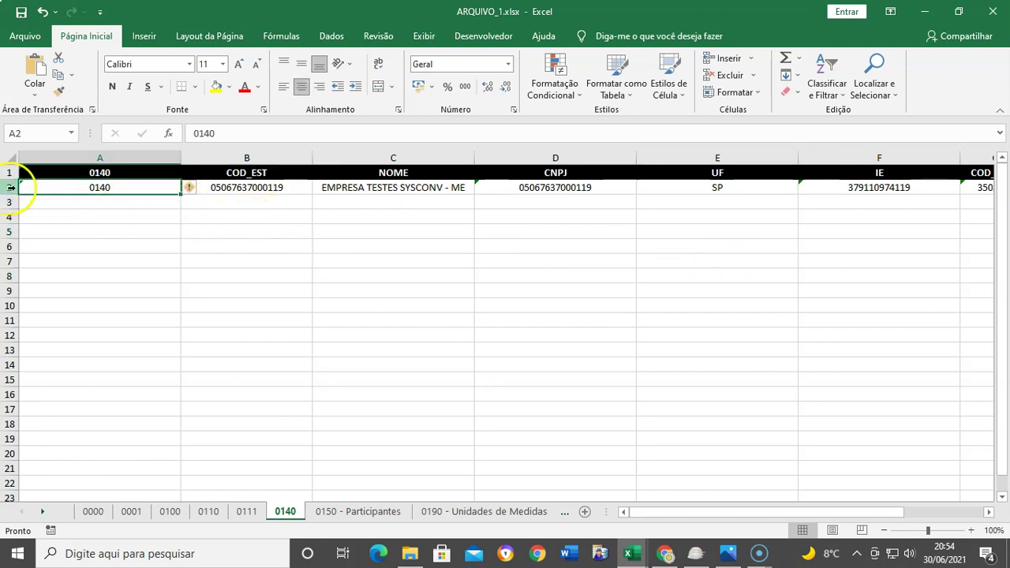
Open sheet 0150 - Participantes of ARQUIVO_1.xlsx, widen the Razão Social column and narrow the Código Participante and CNPJ Estabelecimento columns.
click(11, 188)
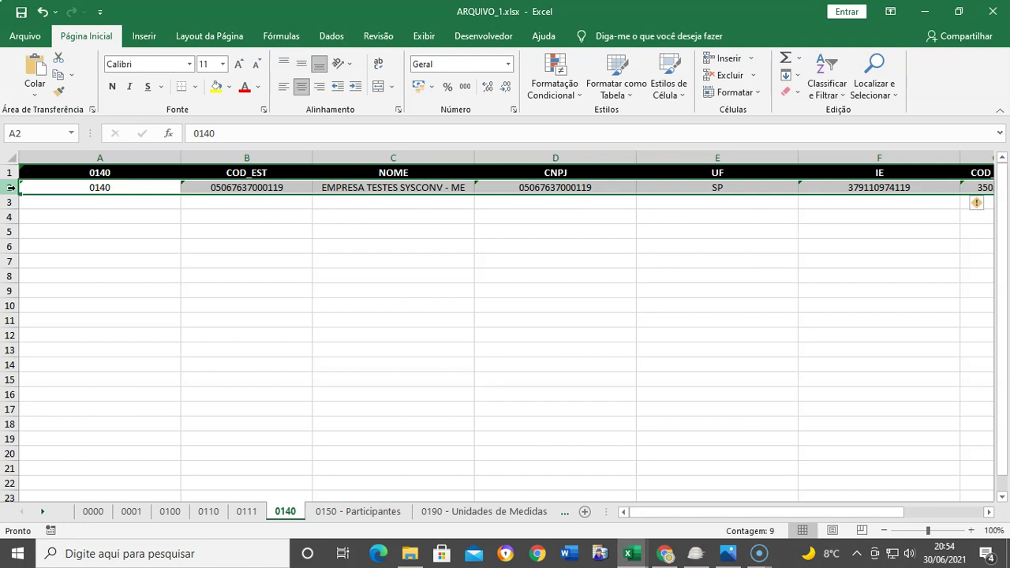
click(343, 513)
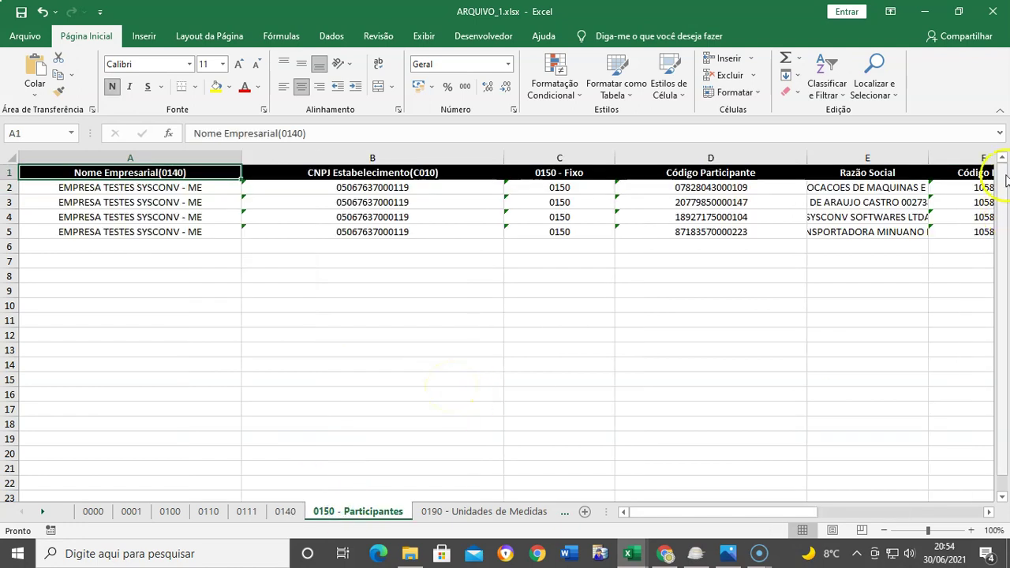
drag(929, 158, 1006, 169)
drag(809, 158, 746, 155)
drag(505, 155, 467, 151)
click(542, 325)
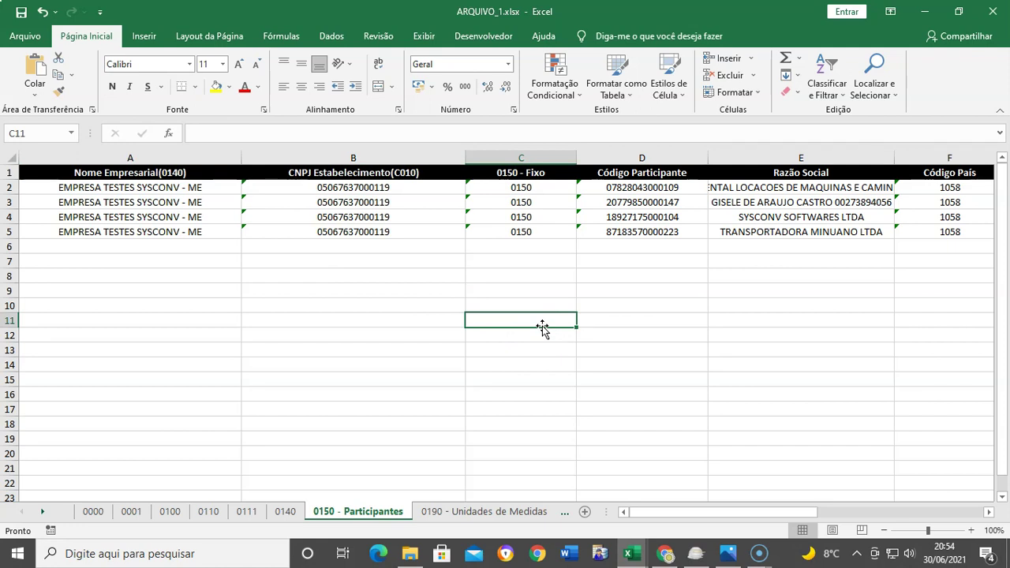
drag(895, 158, 929, 161)
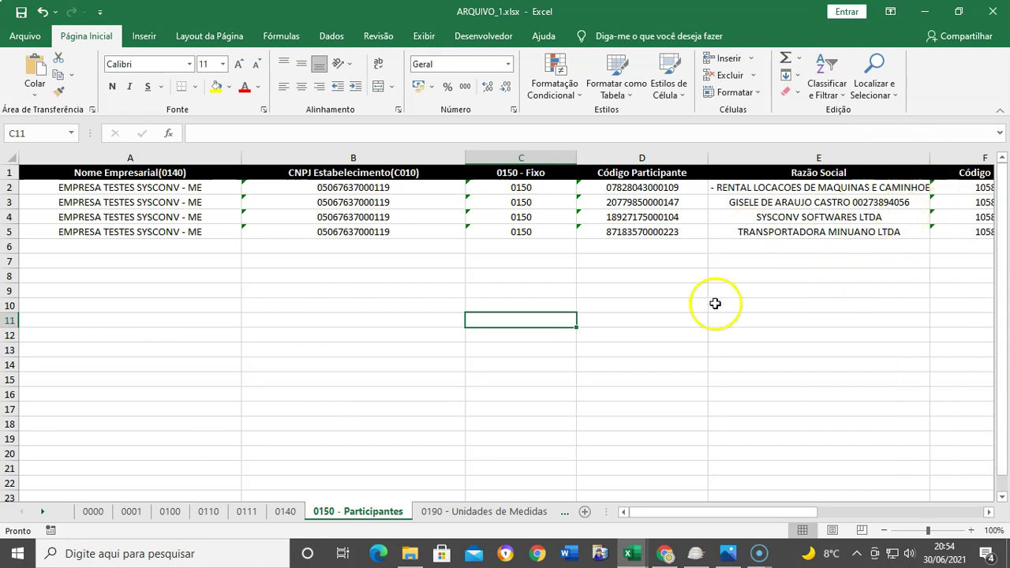
click(841, 314)
scroll(836, 315, down, 1)
scroll(827, 319, up, 1)
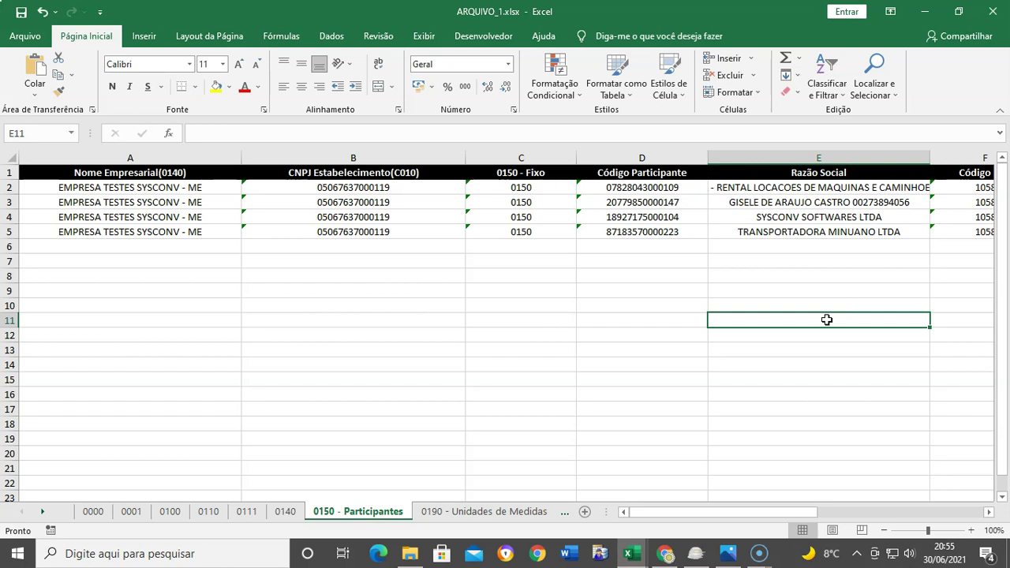
click(370, 278)
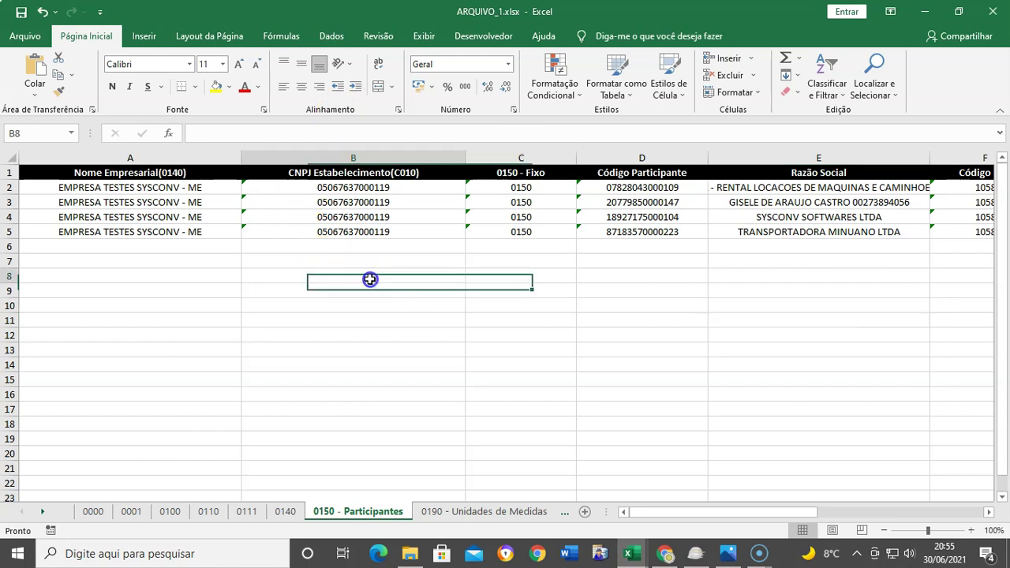
click(607, 249)
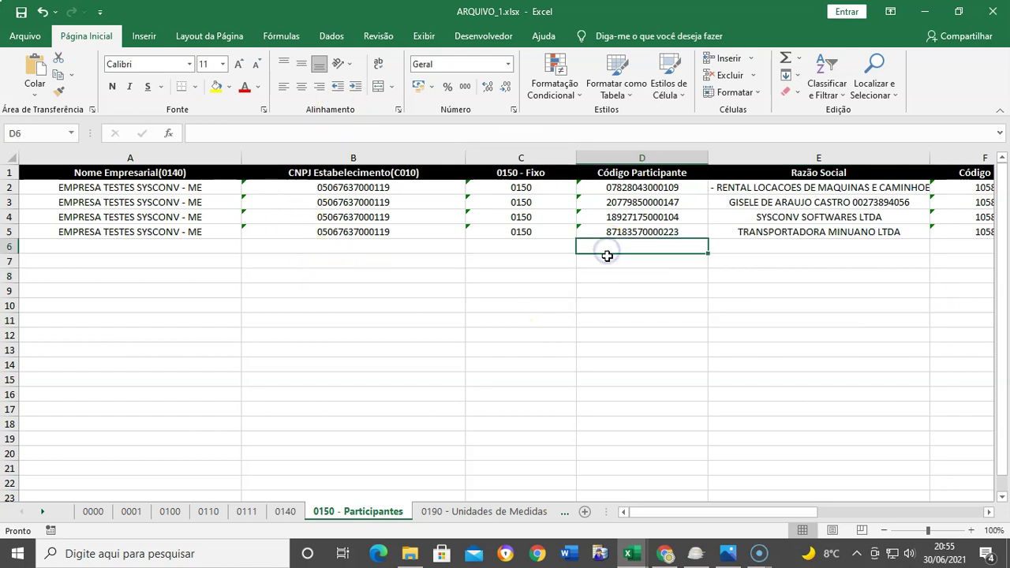
Copy participant rows 2 to 5 from sheet 0150 - Participantes of ARQUIVO_2.xlsx.
mouse_move(631, 552)
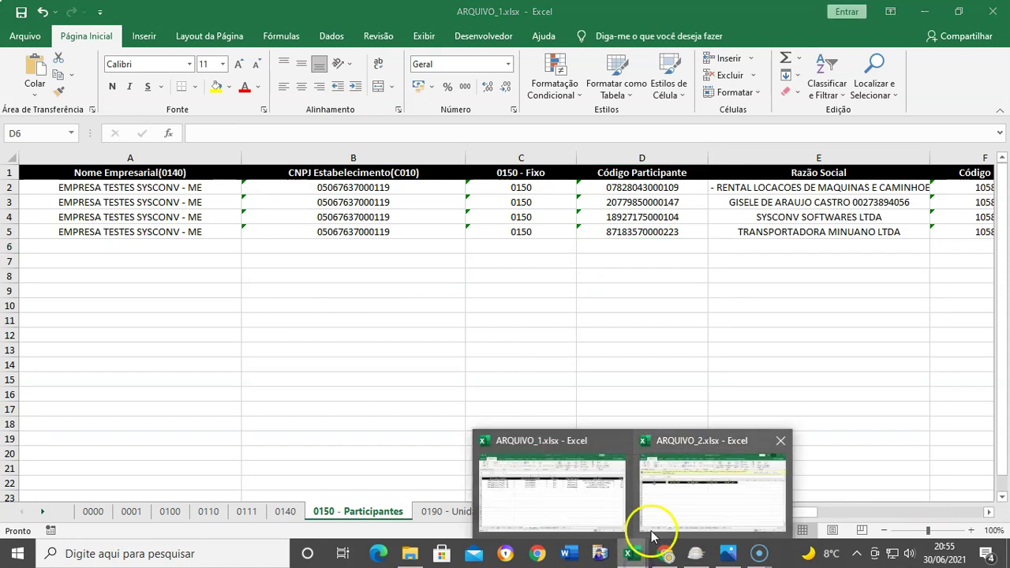
click(670, 518)
click(360, 511)
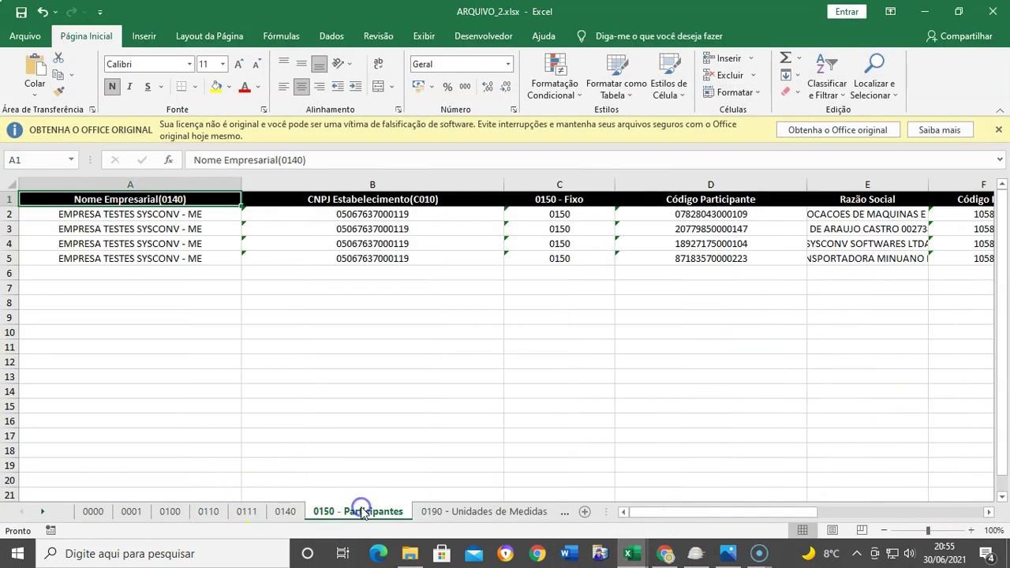
click(420, 417)
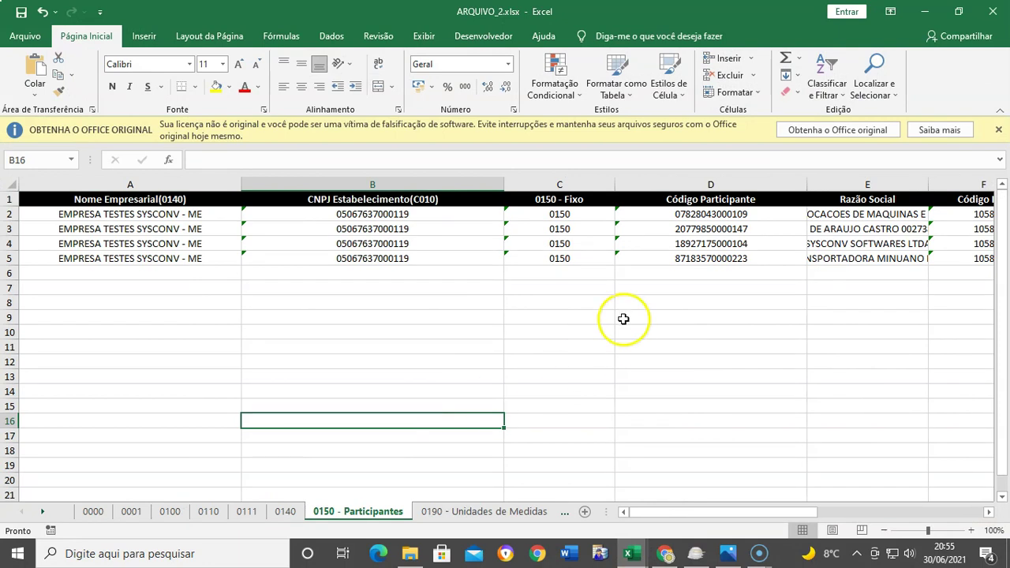
click(7, 212)
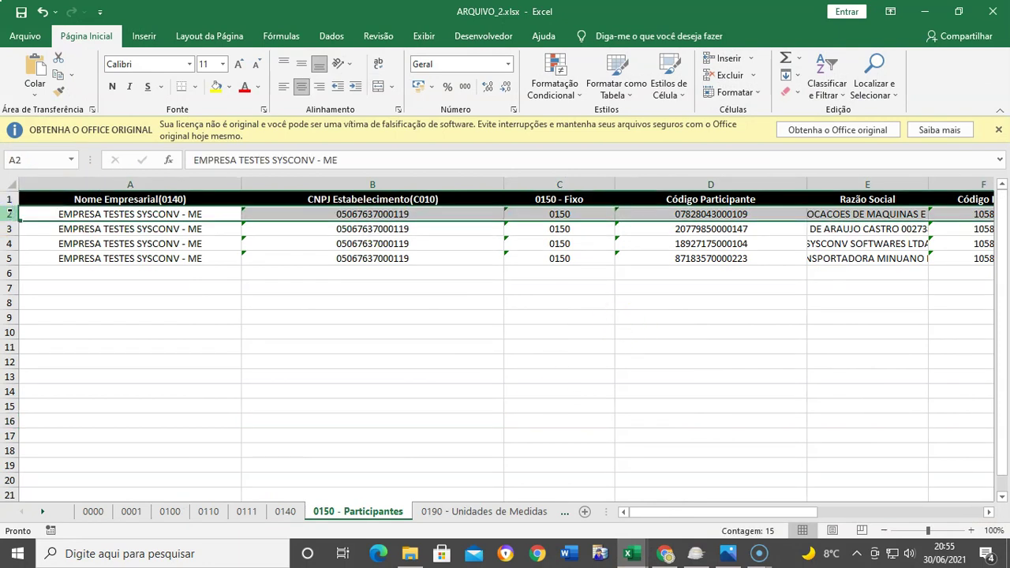
drag(6, 215, 8, 265)
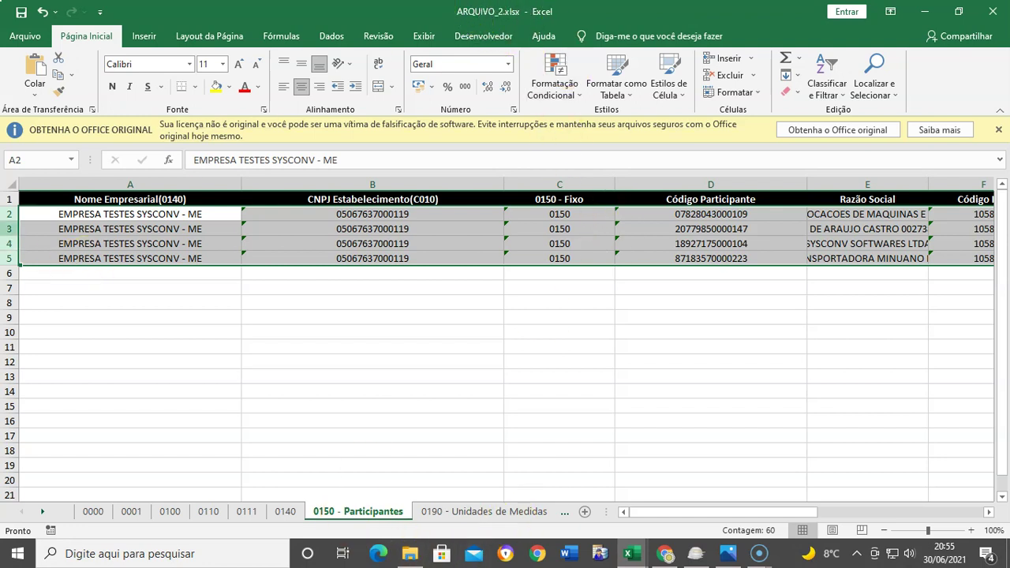
right_click(12, 227)
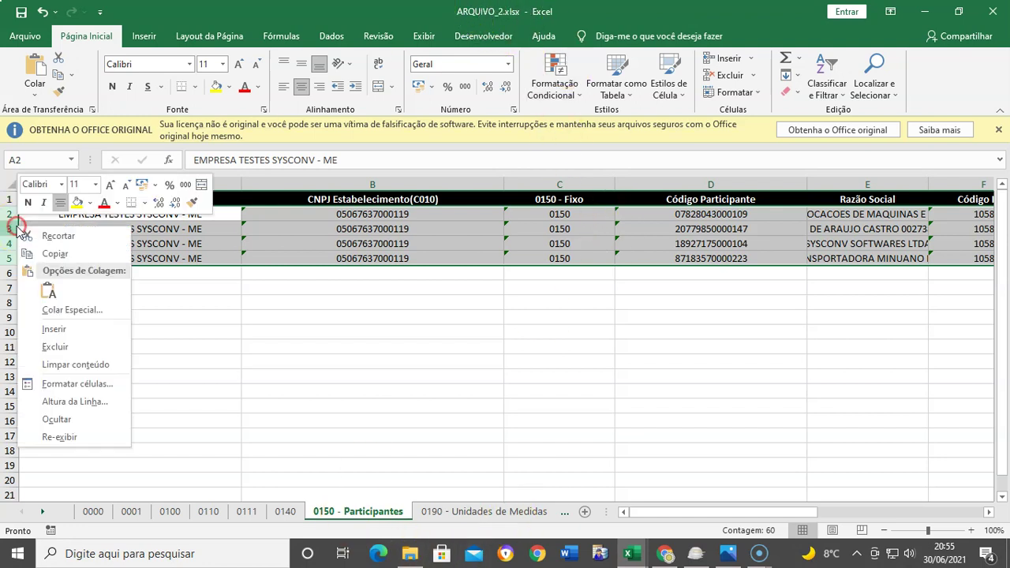
click(64, 253)
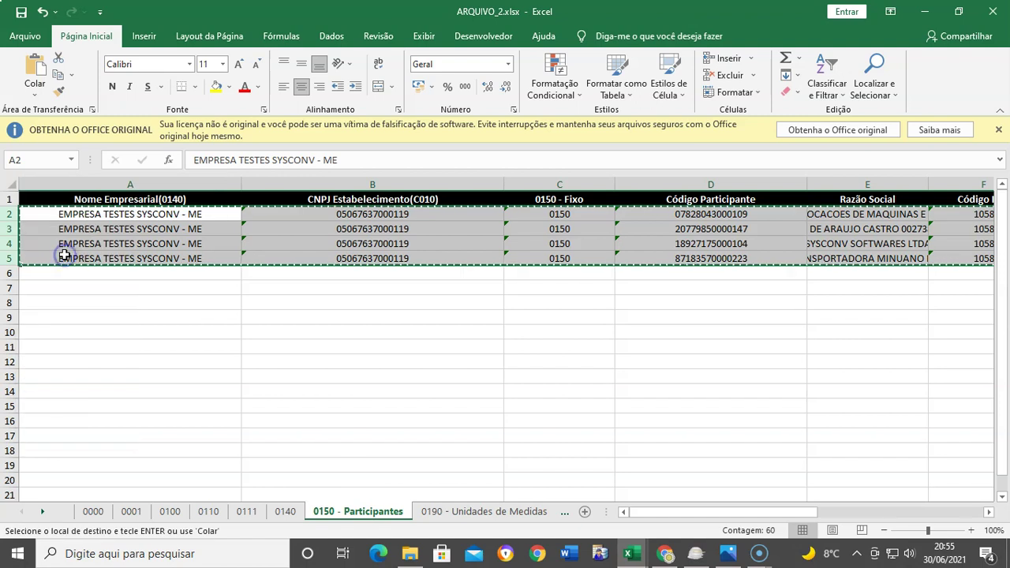
Paste the copied participant rows into sheet 0150 - Participantes of ARQUIVO_1.xlsx, starting at row 6 below the existing records.
click(631, 554)
click(580, 493)
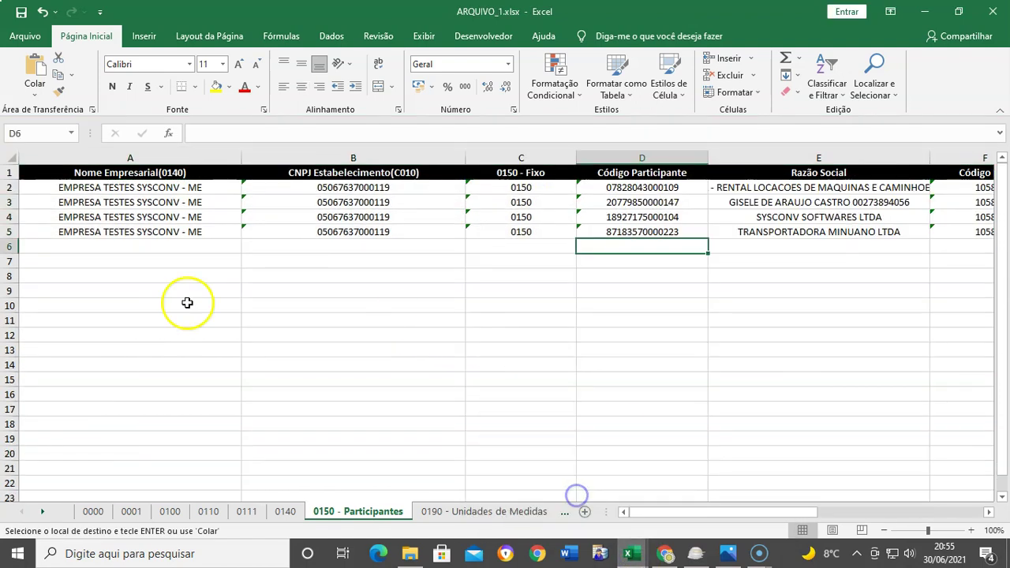
click(11, 245)
right_click(11, 245)
click(36, 308)
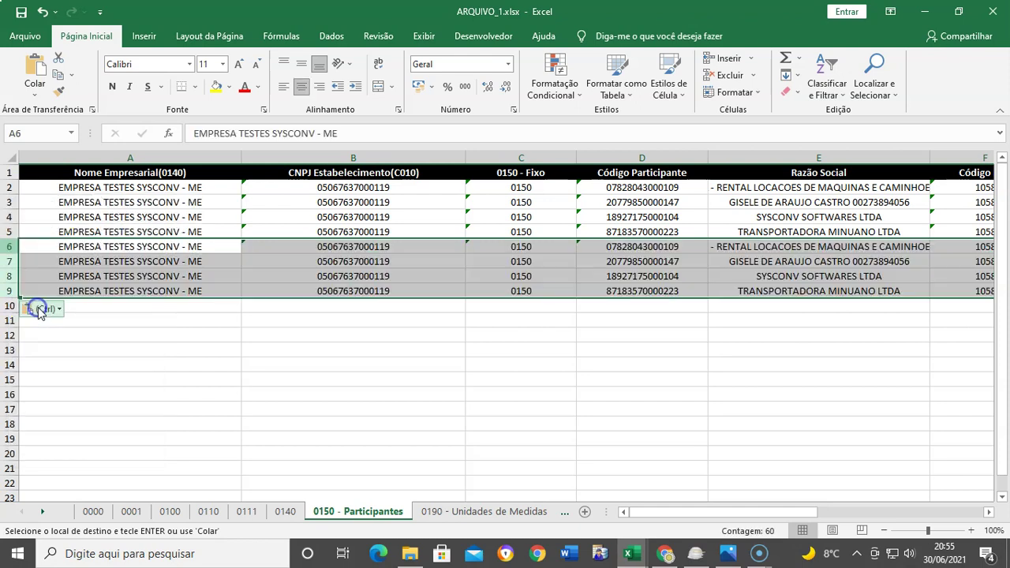
click(256, 396)
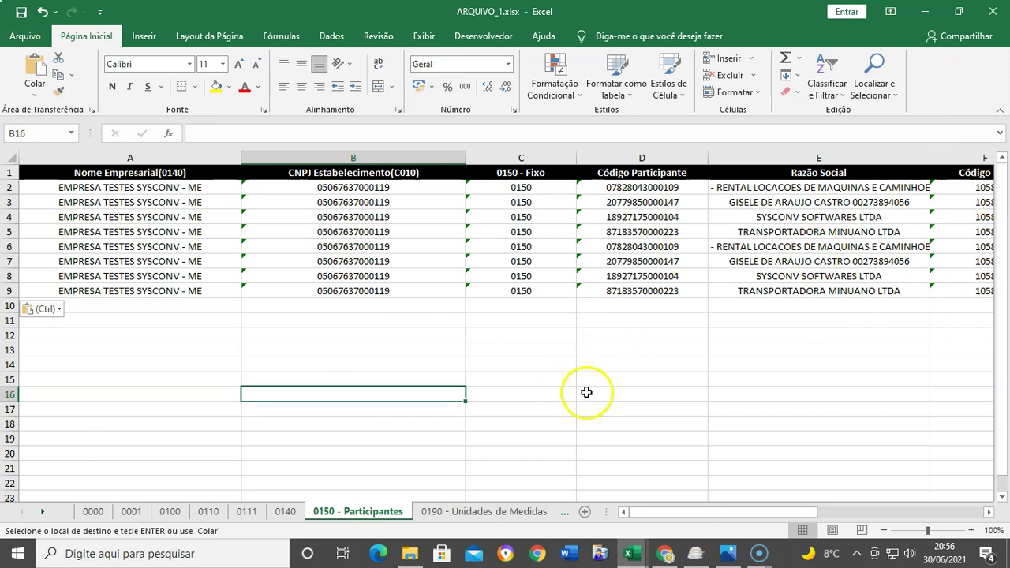
Start Remove Duplicates from the Código Participante column, expanding the selection to the neighbouring data.
click(643, 158)
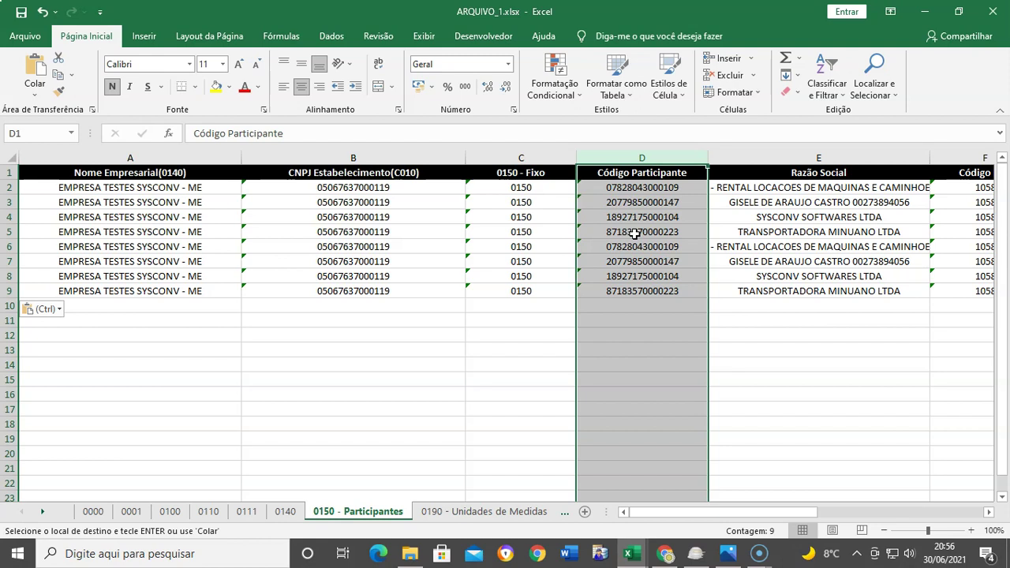
click(660, 349)
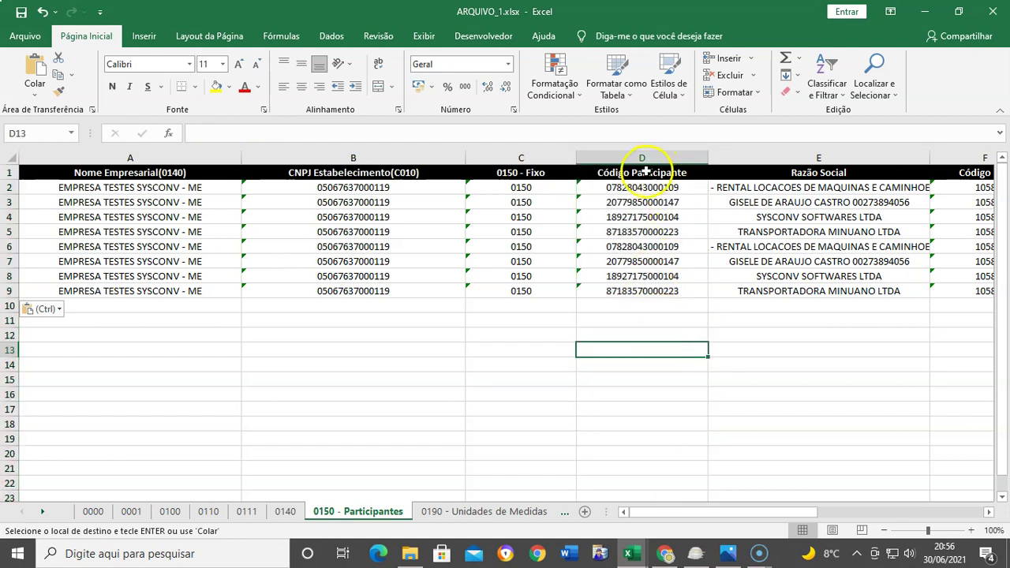
click(643, 189)
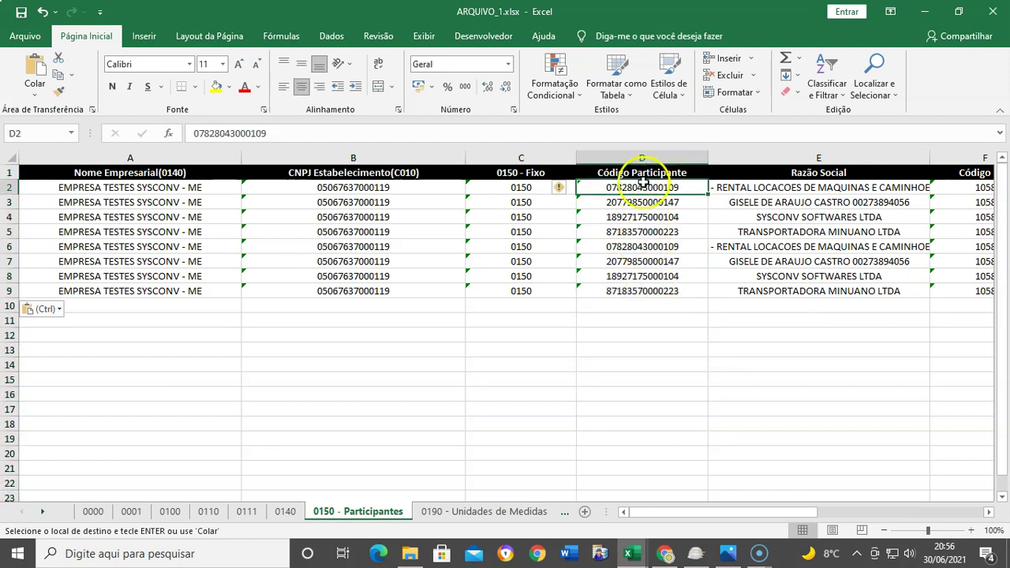
click(649, 158)
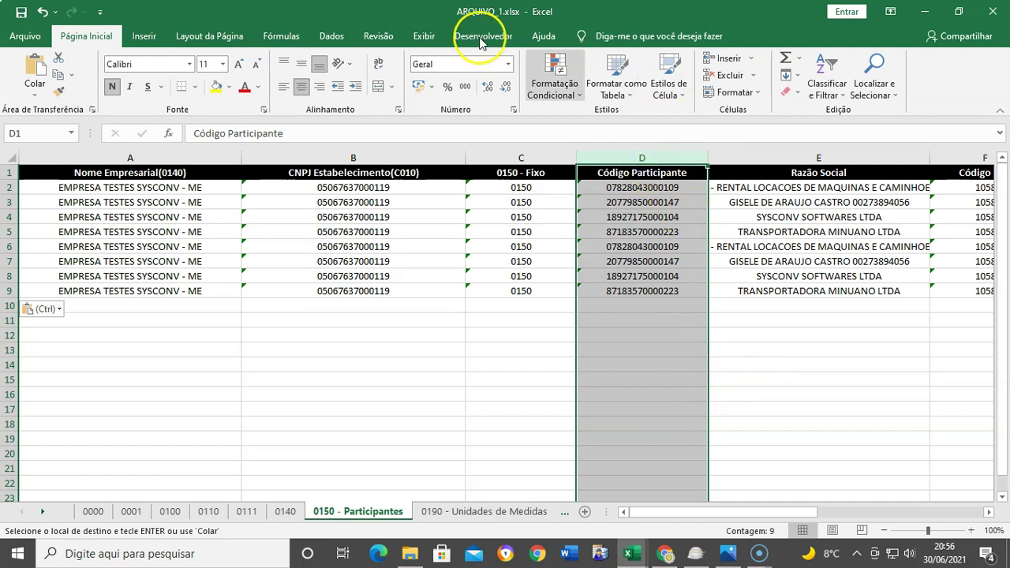
click(324, 37)
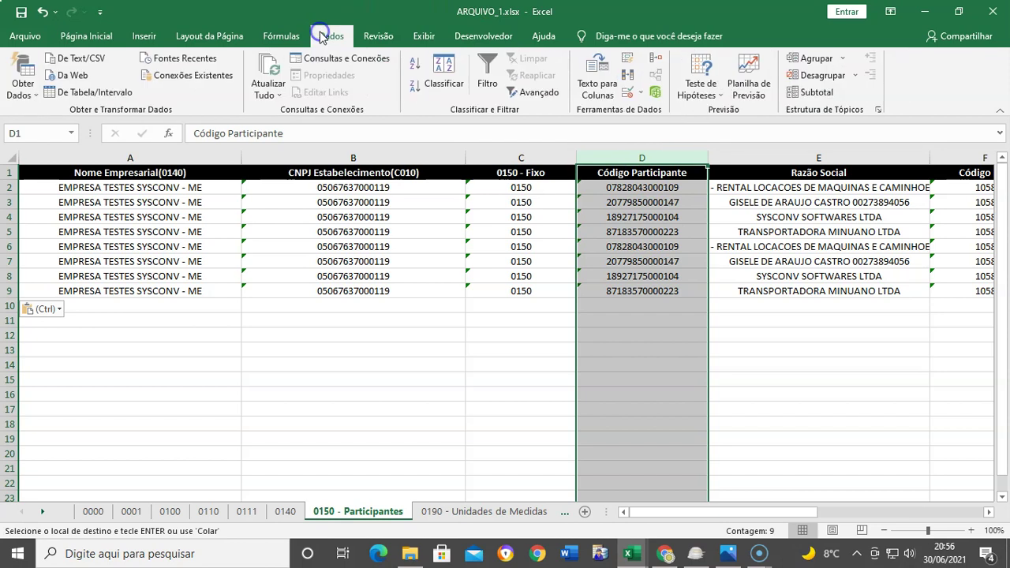
click(628, 80)
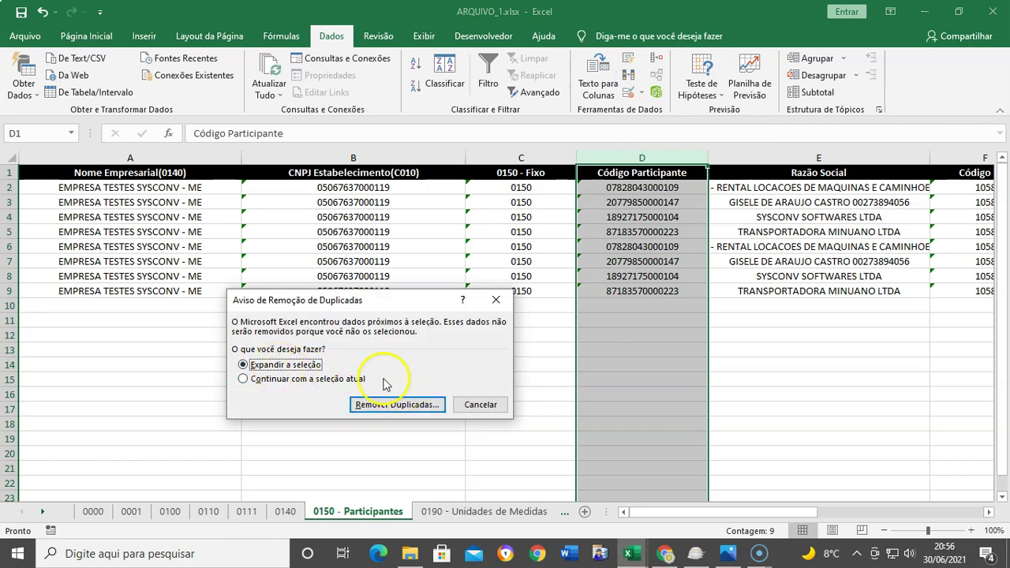
click(395, 412)
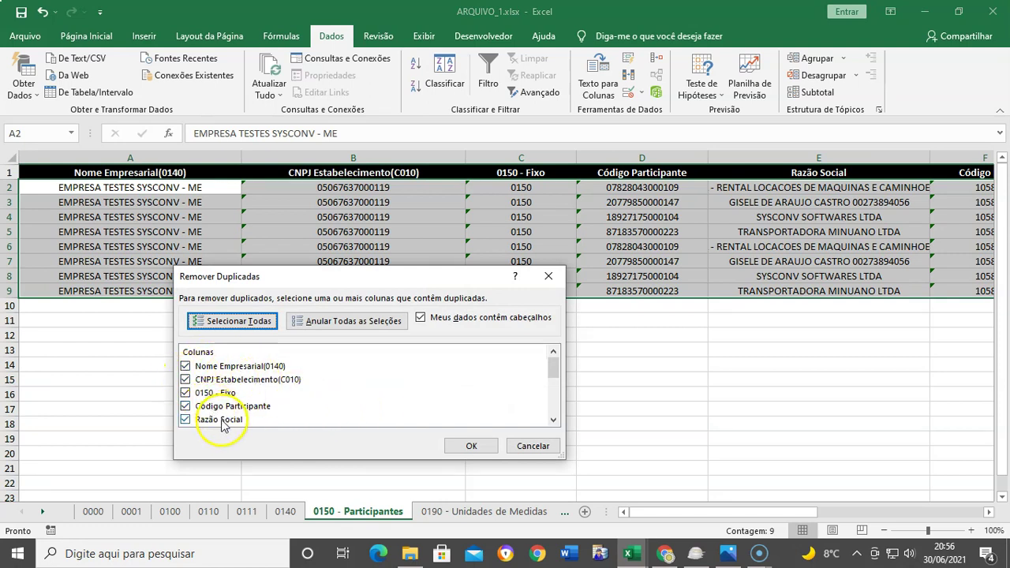
Go through the column list down to Bairro, keep every column and the header option selected, and remove the duplicate participant rows.
click(553, 420)
click(553, 420)
click(552, 423)
click(553, 423)
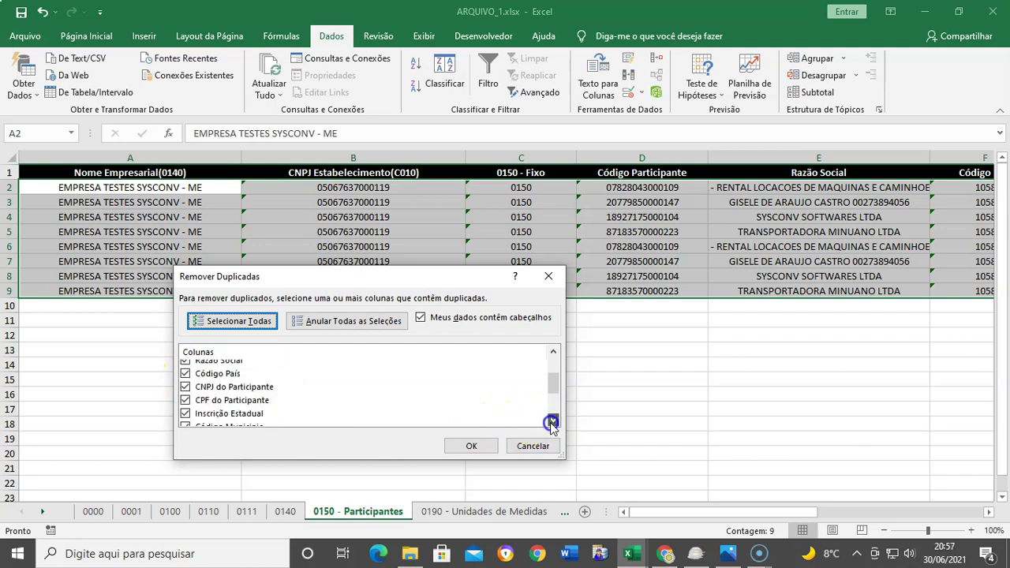
scroll(248, 391, down, 2)
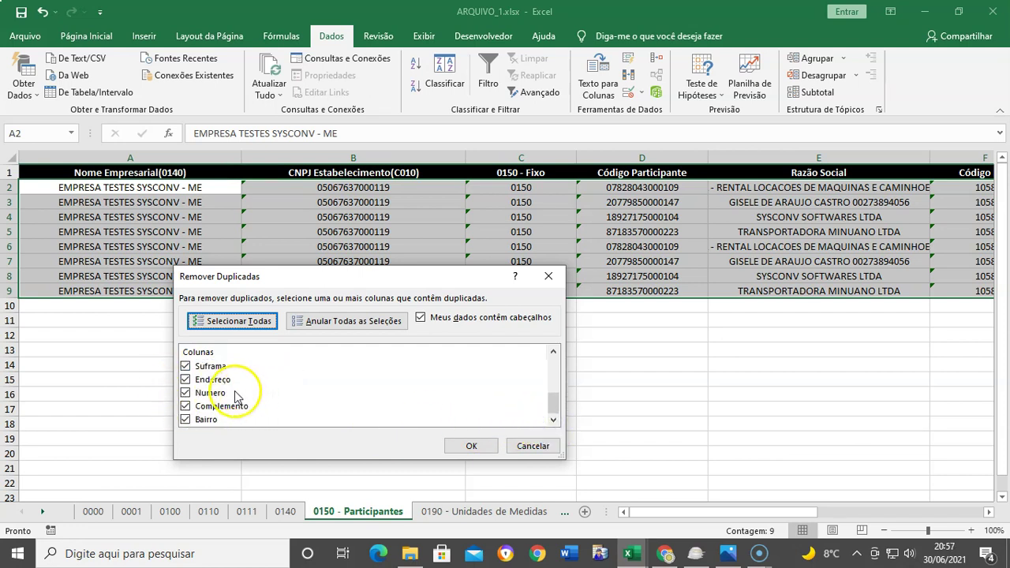
click(465, 448)
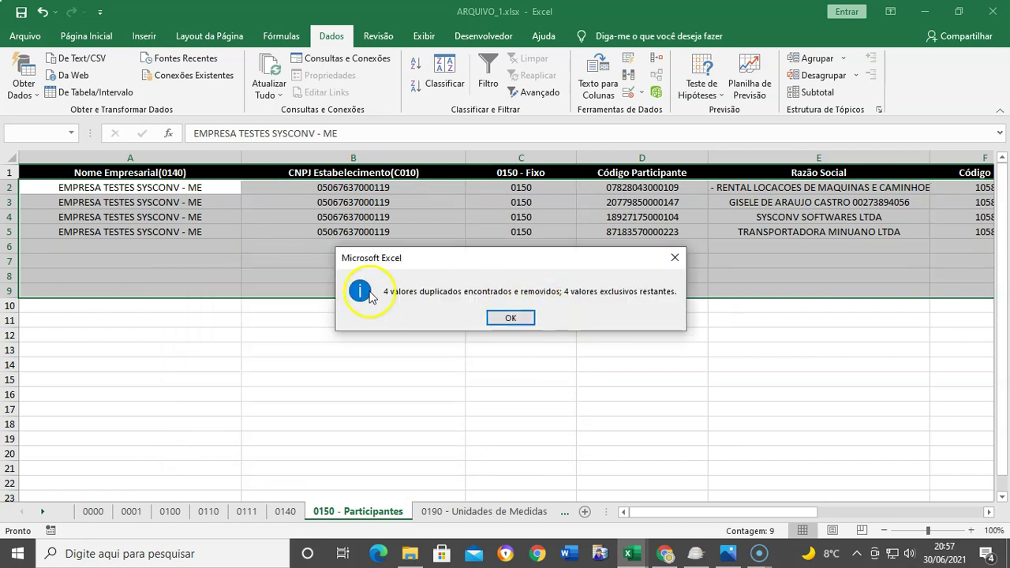
click(517, 323)
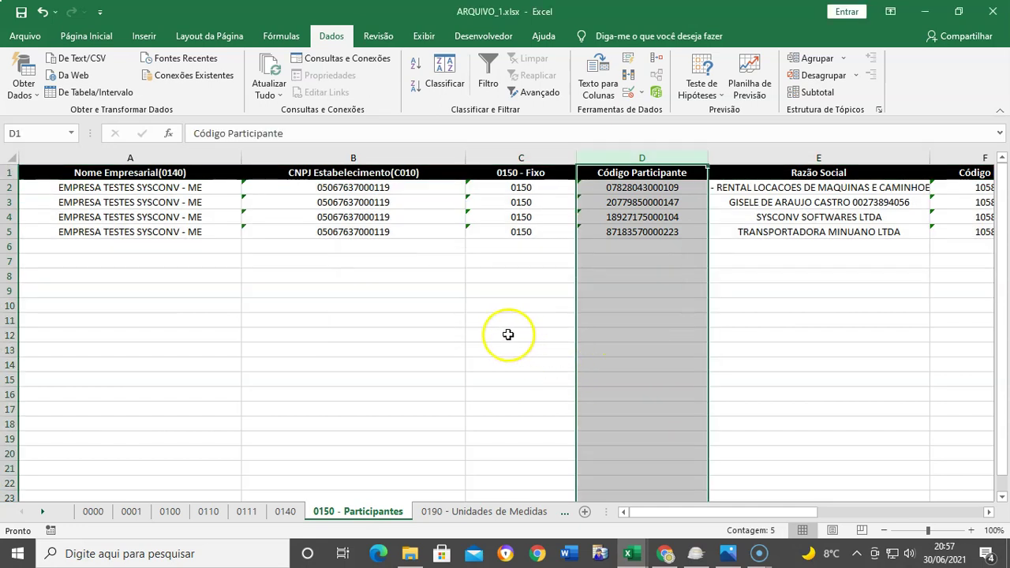
click(507, 333)
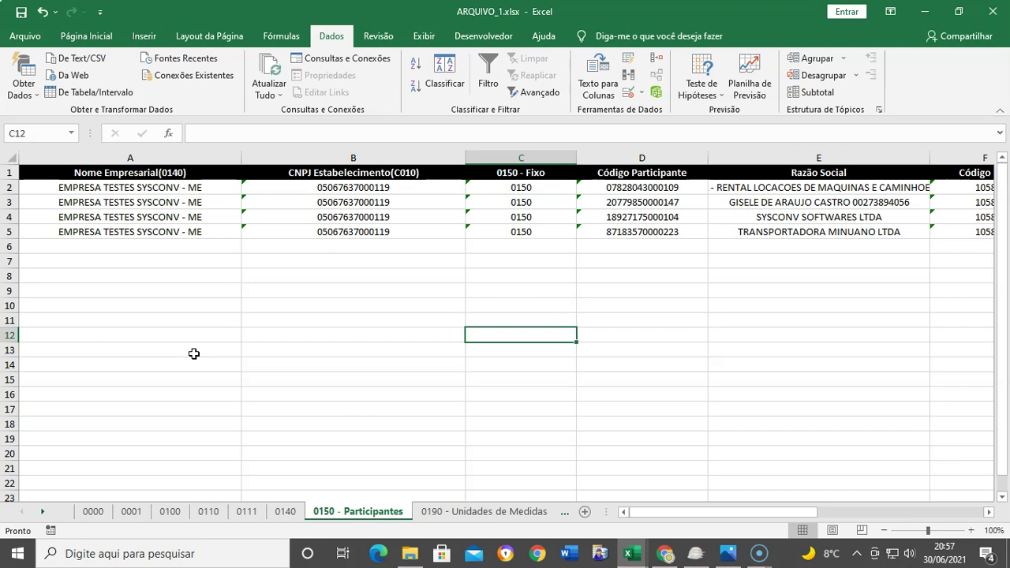
View sheet 0190 - Unidades de Medidas in ARQUIVO_1.xlsx and copy rows 2 and 3 from the same sheet of ARQUIVO_2.xlsx.
click(493, 515)
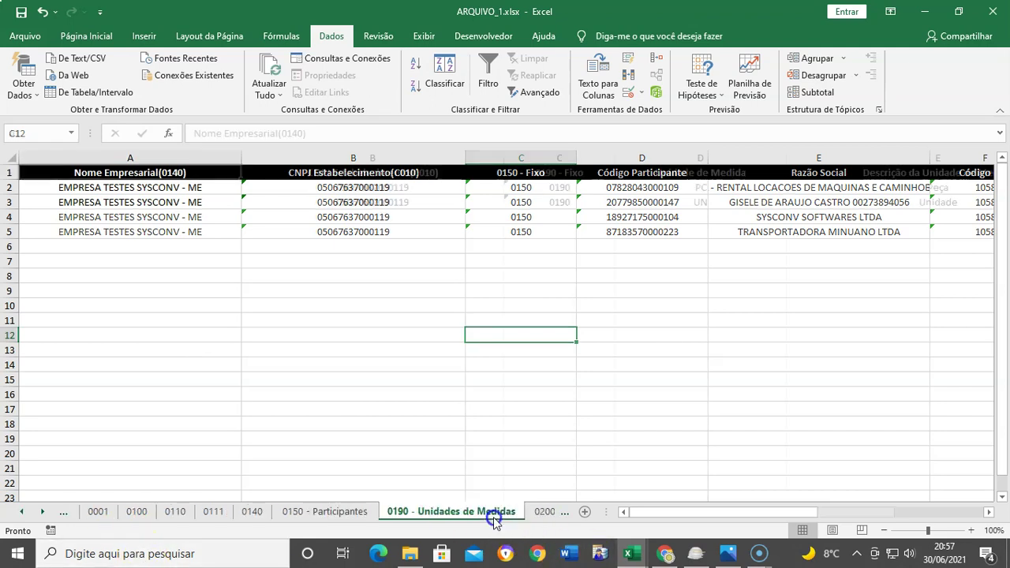
click(512, 363)
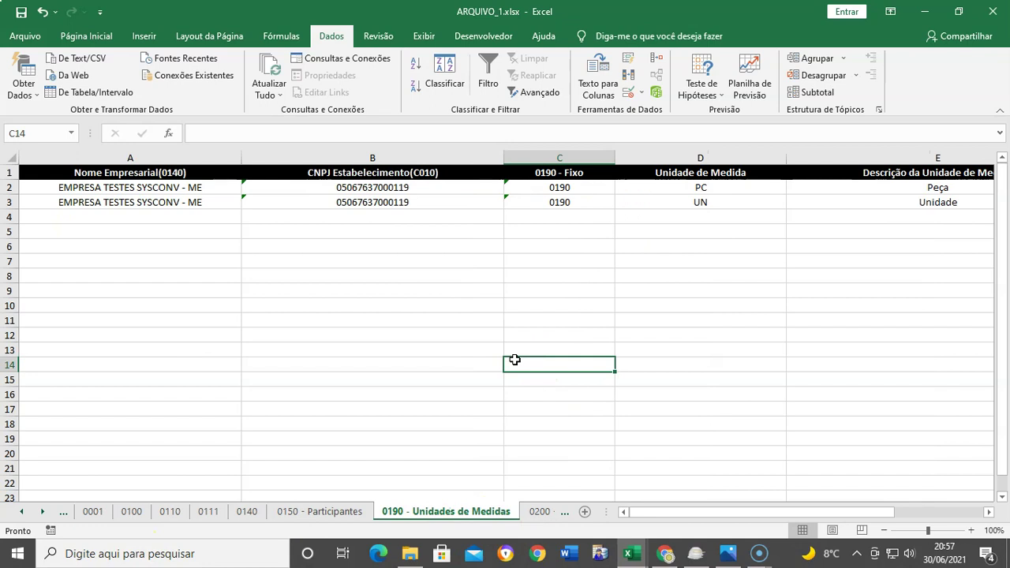
click(631, 552)
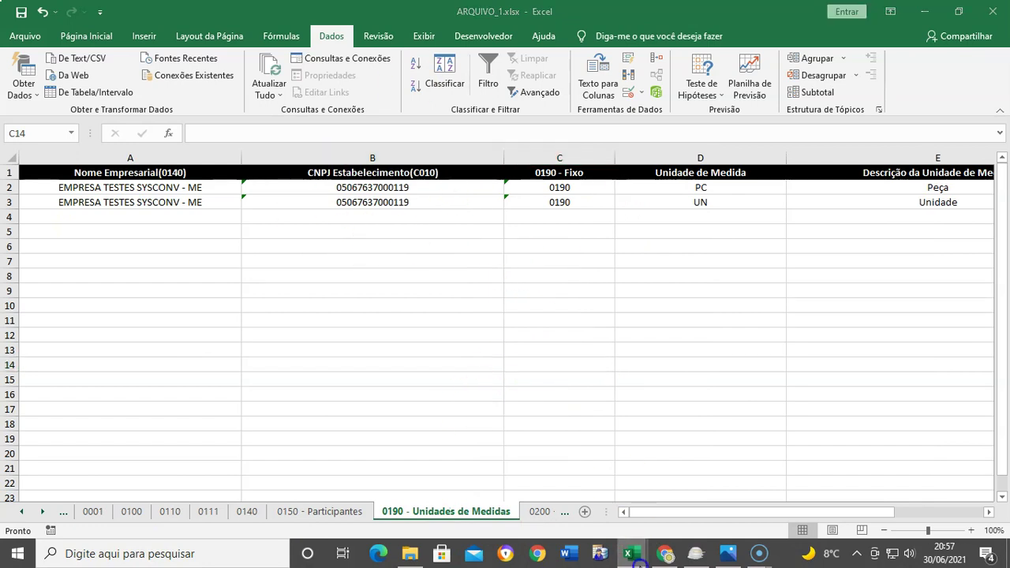
click(750, 523)
click(446, 513)
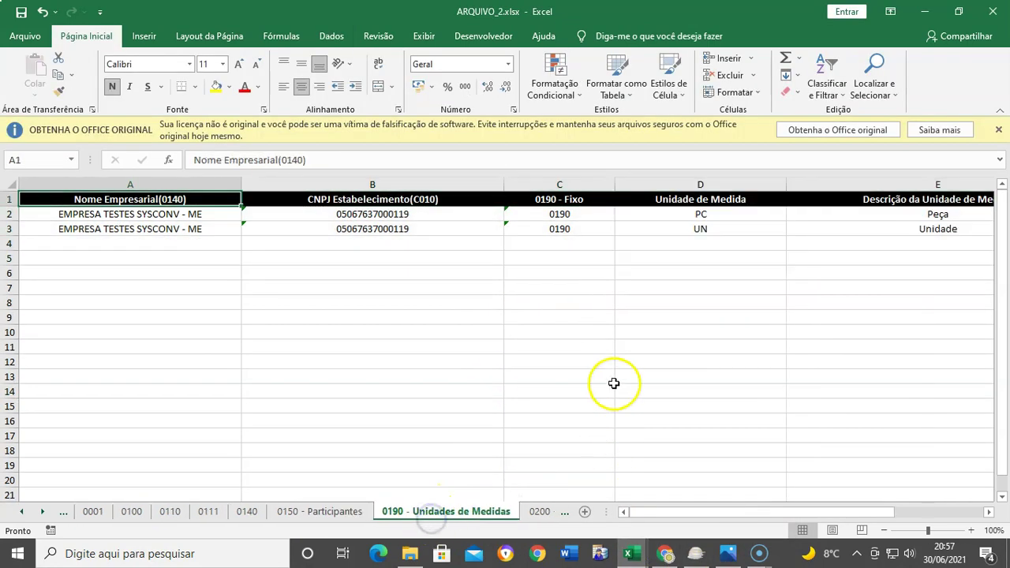
click(614, 382)
drag(12, 213, 9, 228)
right_click(10, 227)
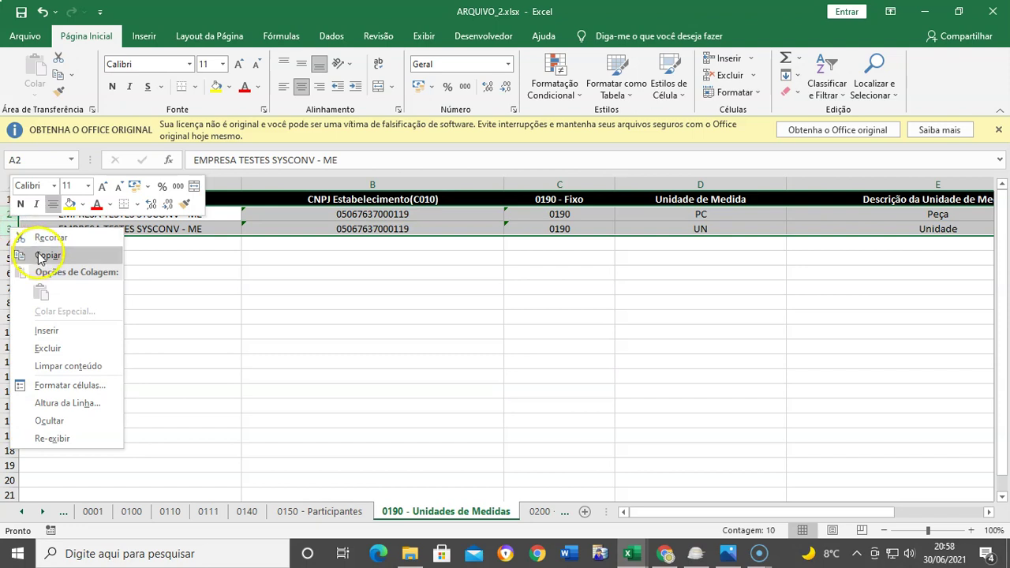
click(38, 254)
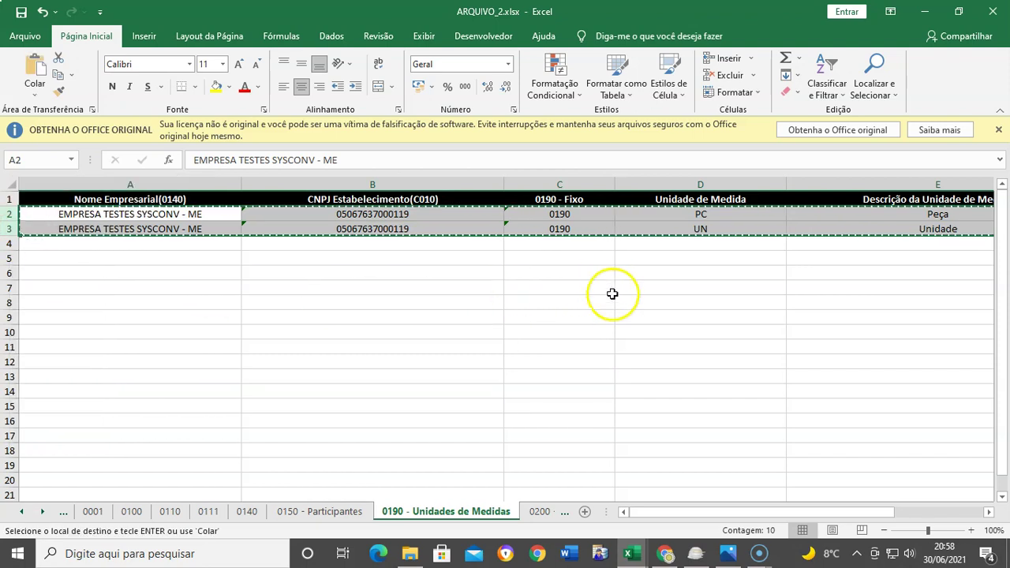
Paste the copied unit rows into sheet 0190 - Unidades de Medidas of ARQUIVO_1.xlsx, starting at row 4 below the existing records.
mouse_move(629, 554)
click(710, 489)
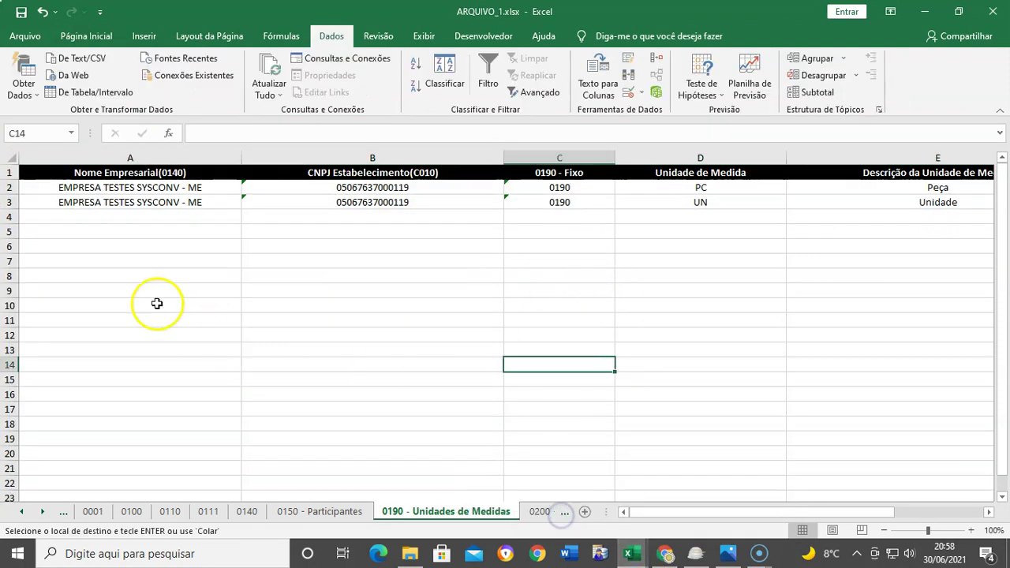
click(9, 217)
right_click(9, 217)
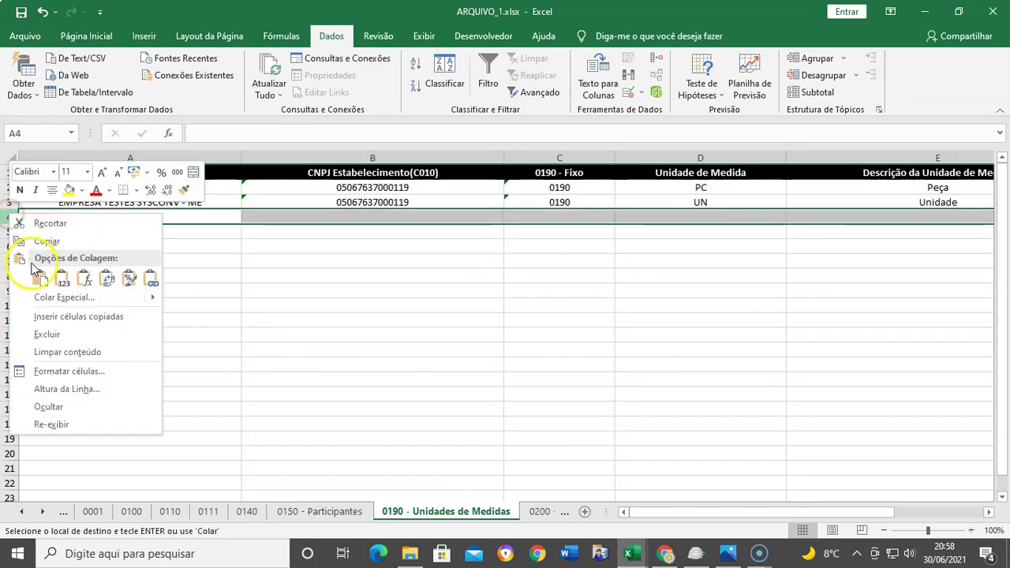
click(37, 281)
click(299, 312)
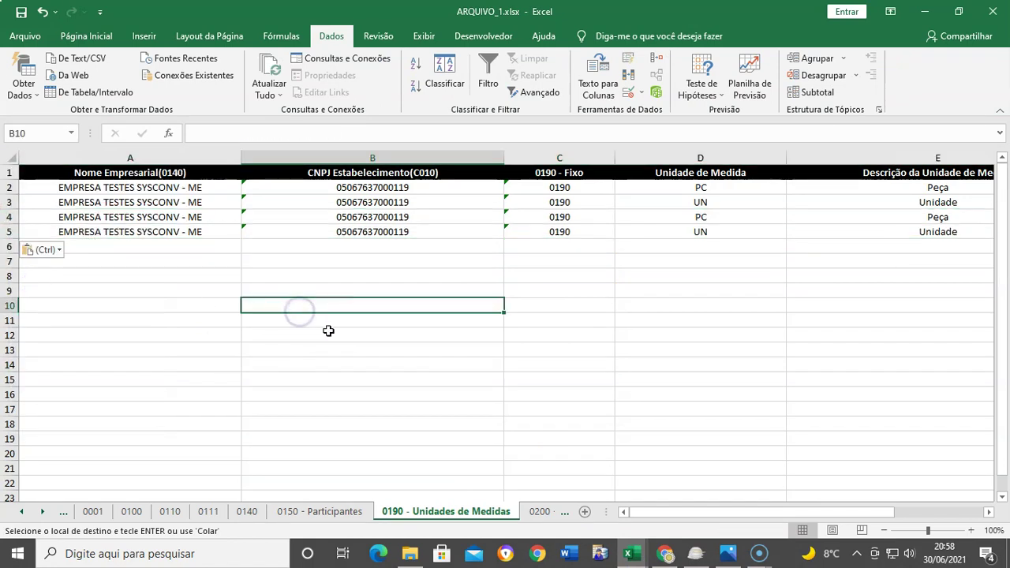
click(350, 363)
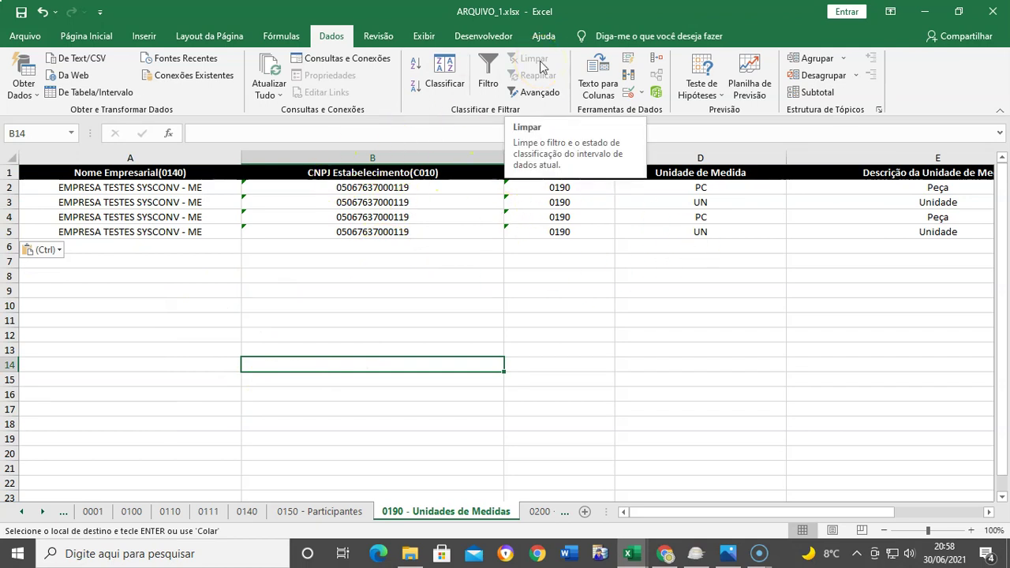
Remove the duplicate unit rows starting from the Unidade de Medida column, expanding the selection to the neighbouring data and keeping the default column choices.
click(700, 157)
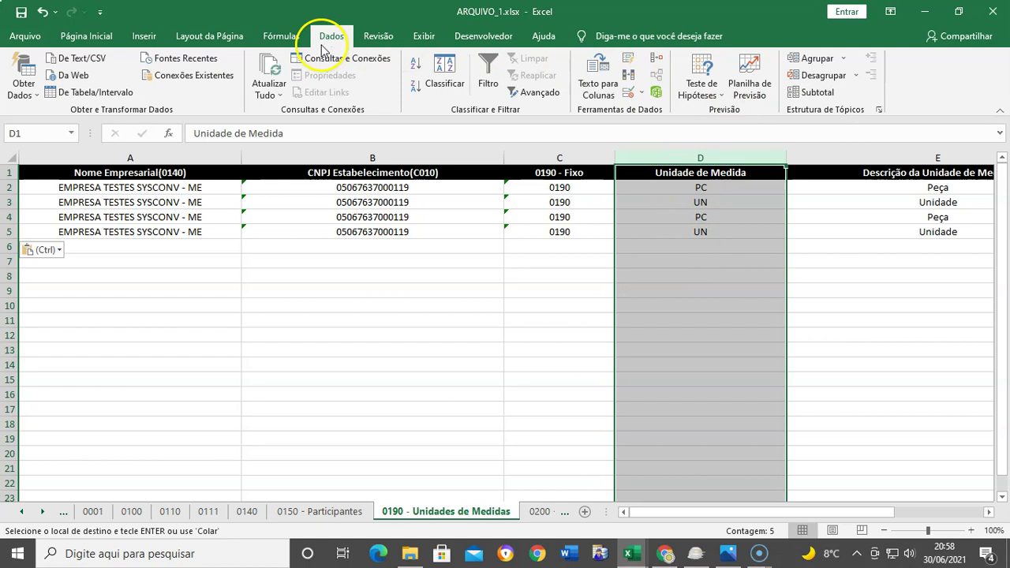
click(628, 75)
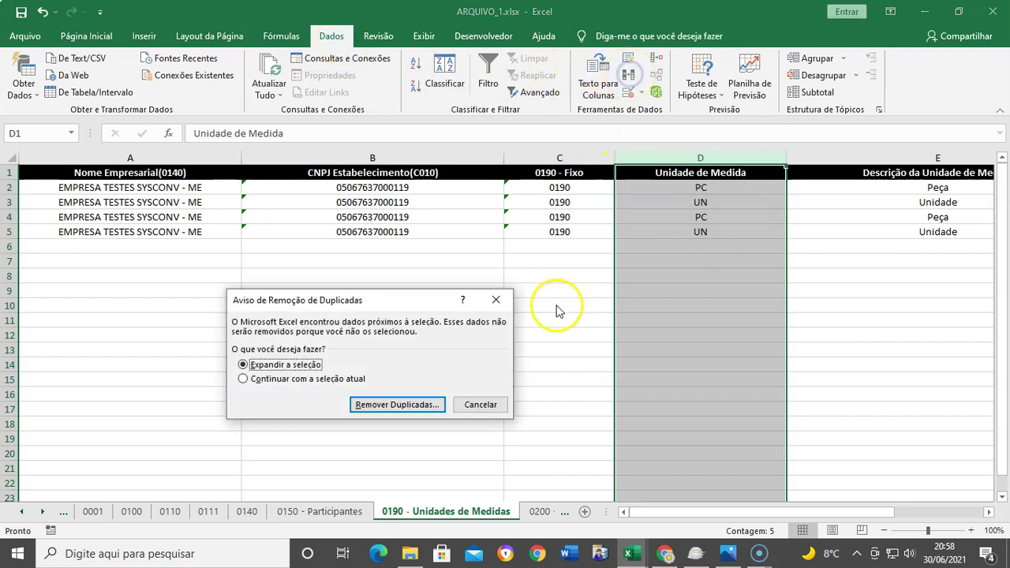
click(404, 406)
click(465, 446)
click(517, 318)
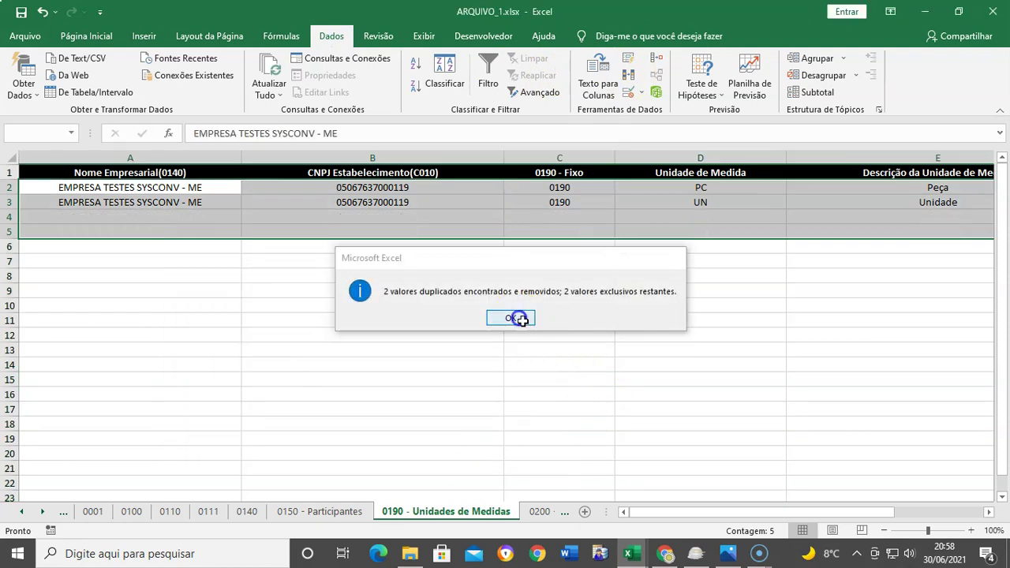
click(706, 232)
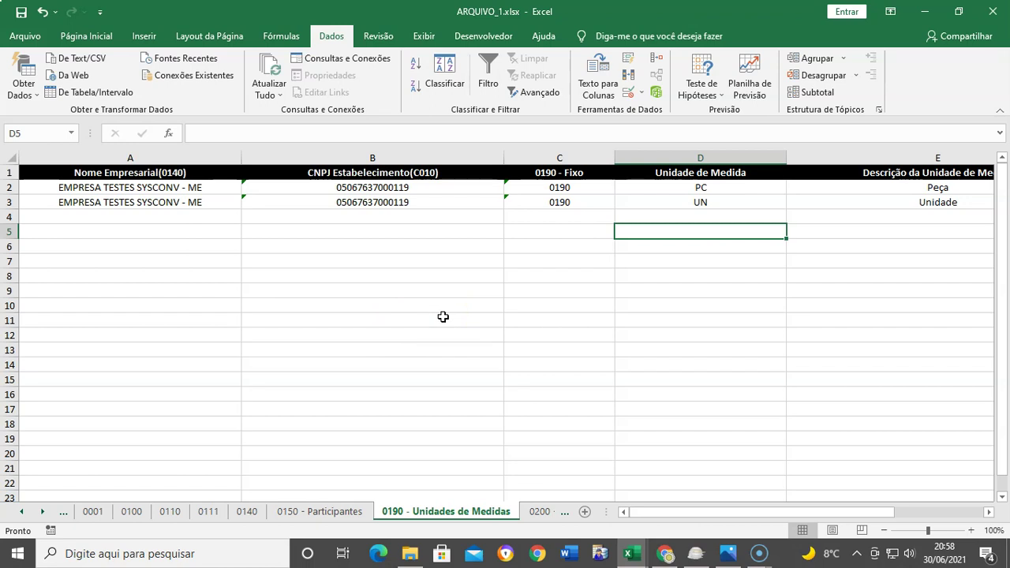
View sheet 0200 - Cadastro de Itens in ARQUIVO_1.xlsx and copy rows 2 to 7 from the same sheet of ARQUIVO_2.xlsx.
click(536, 512)
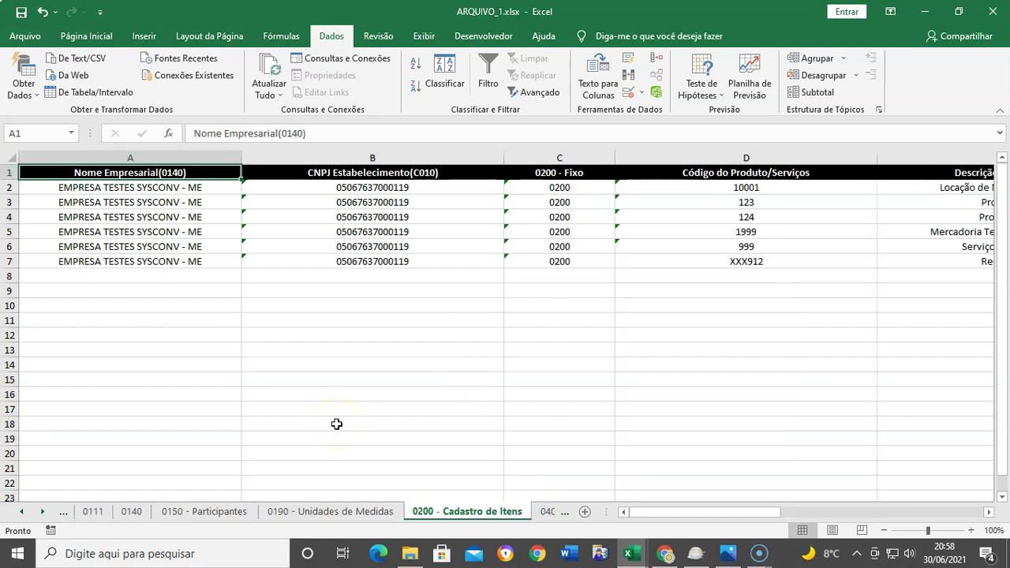
mouse_move(631, 550)
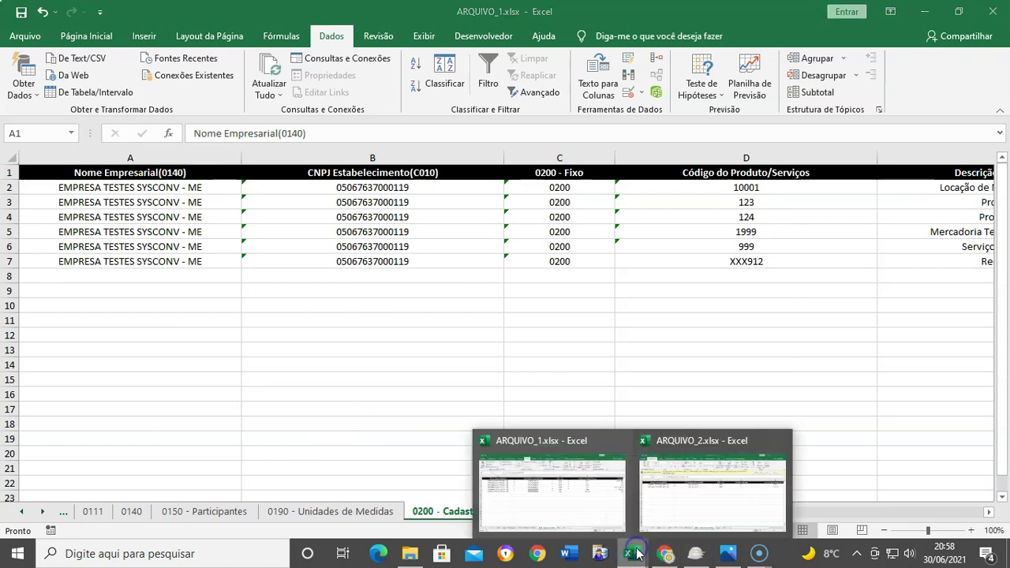
click(671, 517)
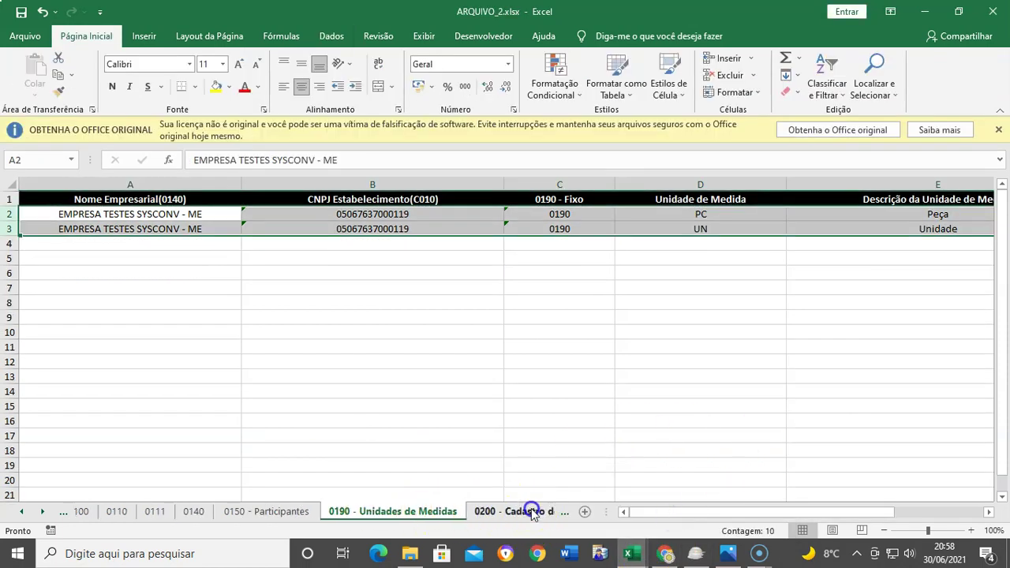
click(532, 513)
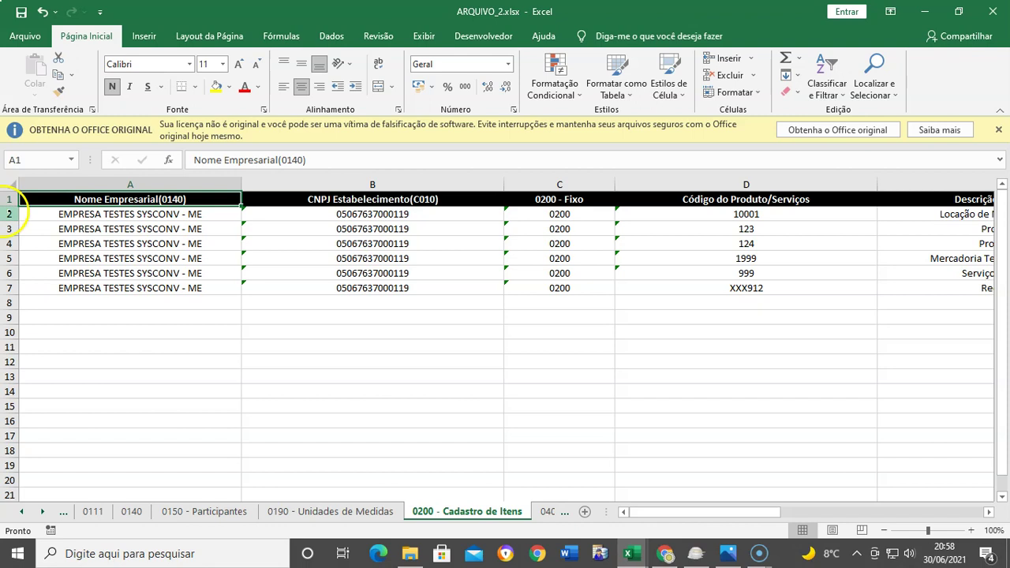
click(5, 213)
drag(6, 213, 5, 292)
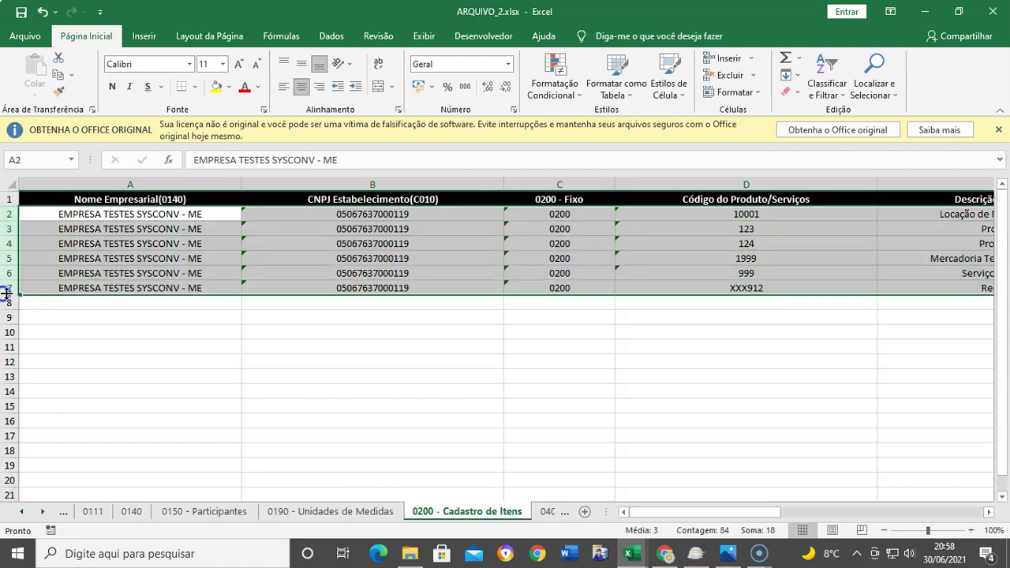
right_click(11, 247)
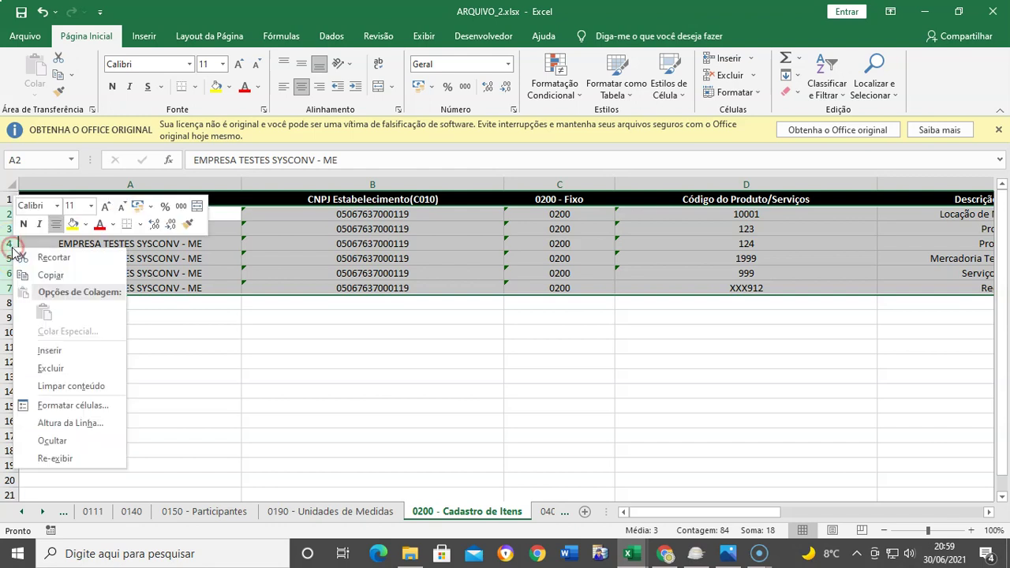
click(41, 274)
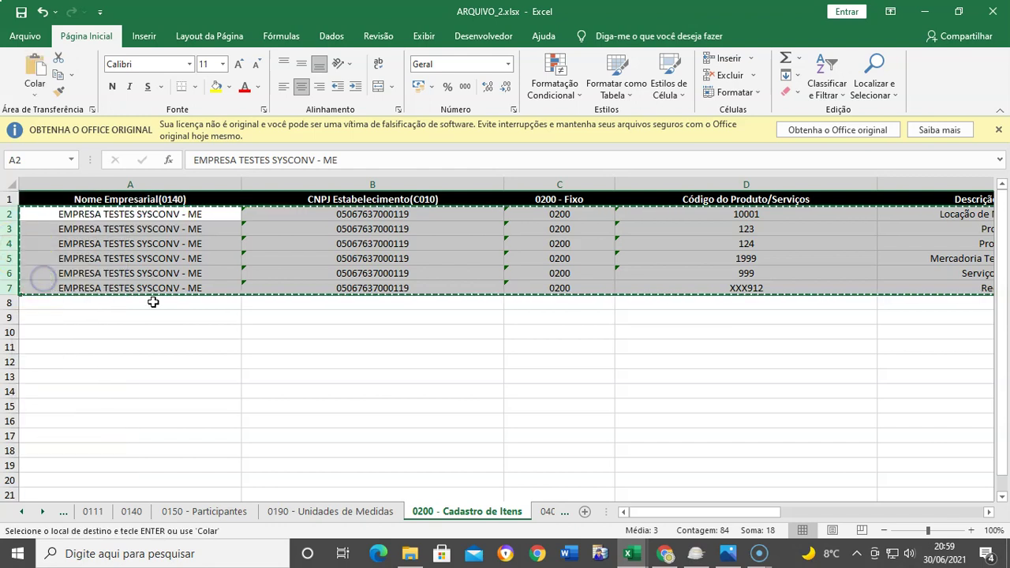
Paste the copied item rows into sheet 0200 - Cadastro de Itens of ARQUIVO_1.xlsx, starting at row 8 below the existing records.
click(632, 553)
click(579, 500)
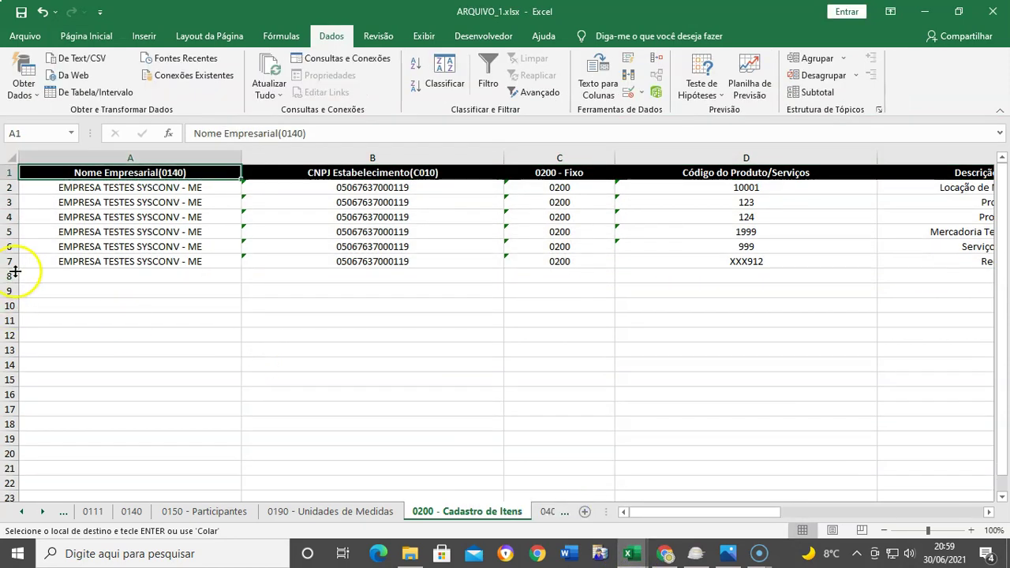
click(12, 274)
right_click(11, 274)
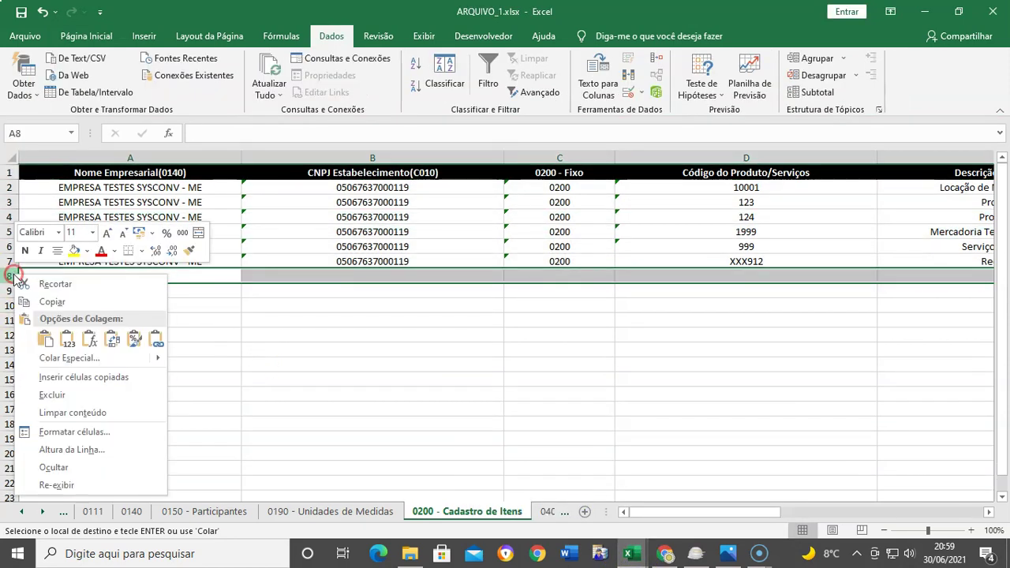
click(39, 334)
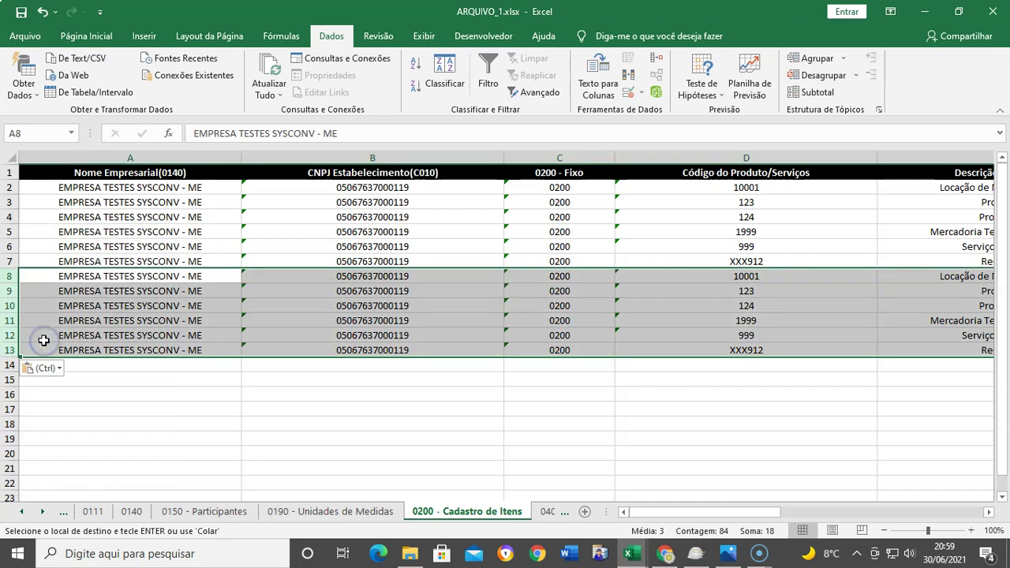
click(239, 426)
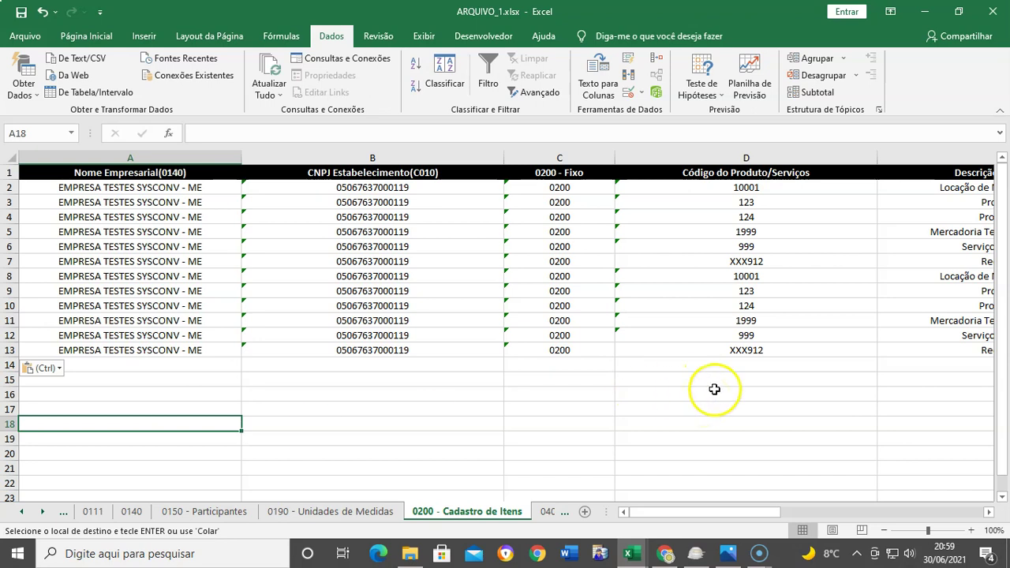
click(495, 404)
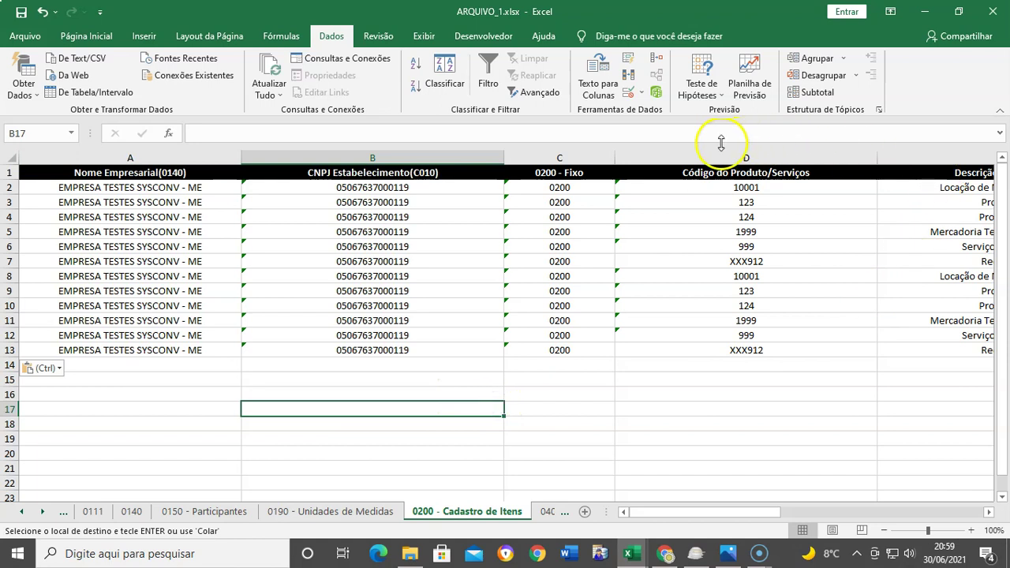
Remove the duplicate item rows starting from the Código do Produto/Serviços column, expanding the selection and keeping every column and the header option selected.
click(704, 158)
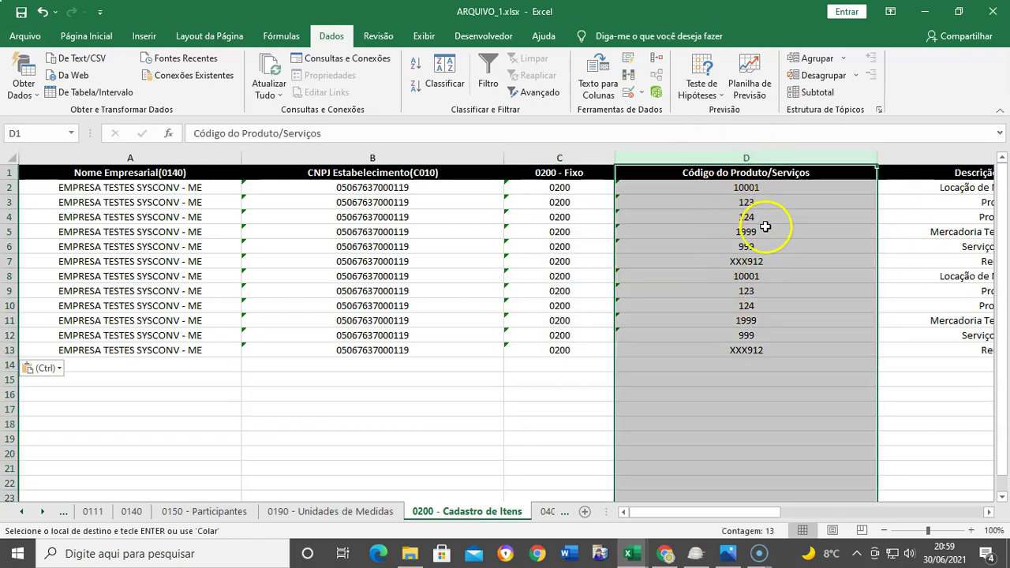
click(991, 514)
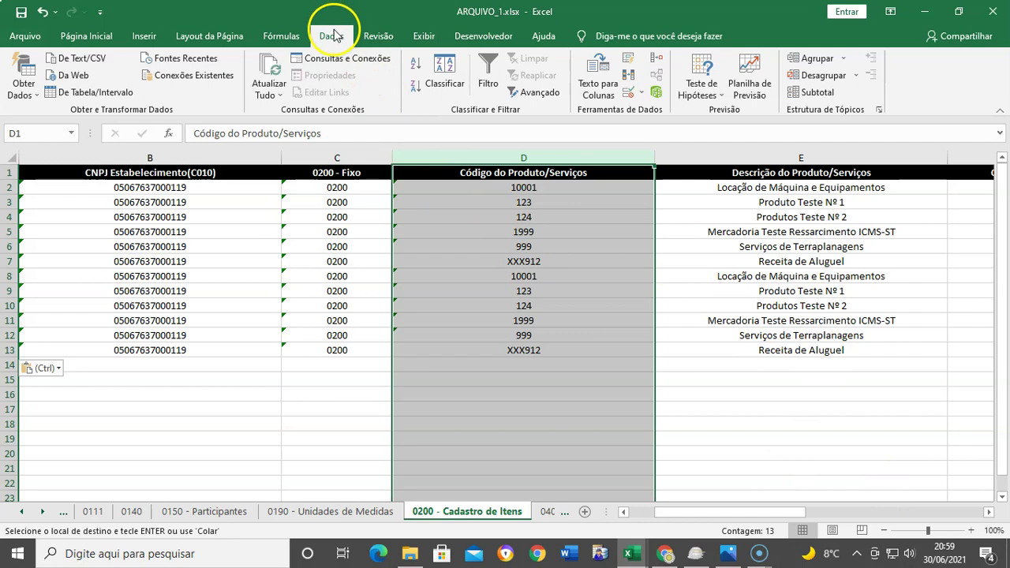
click(628, 75)
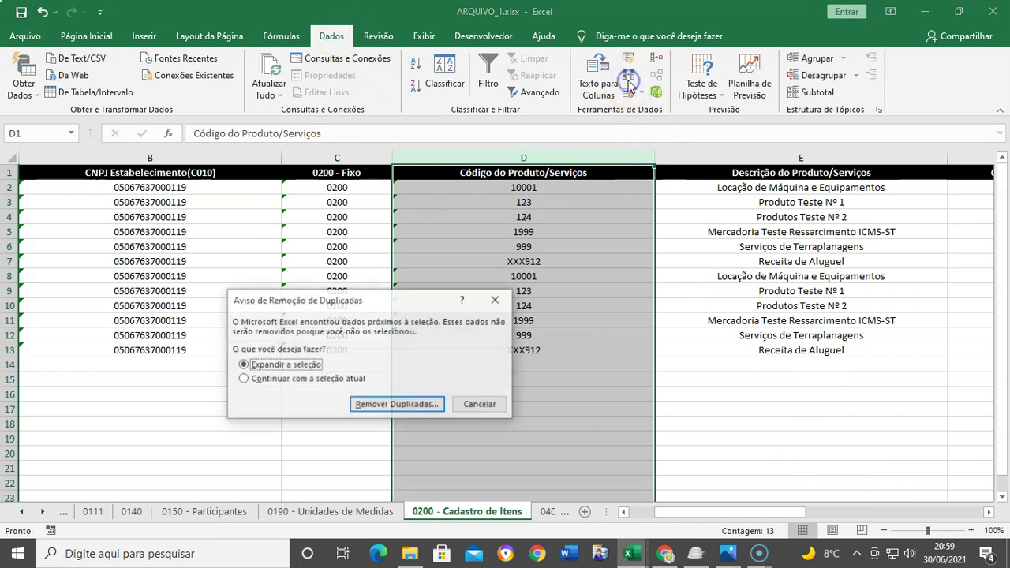
click(397, 404)
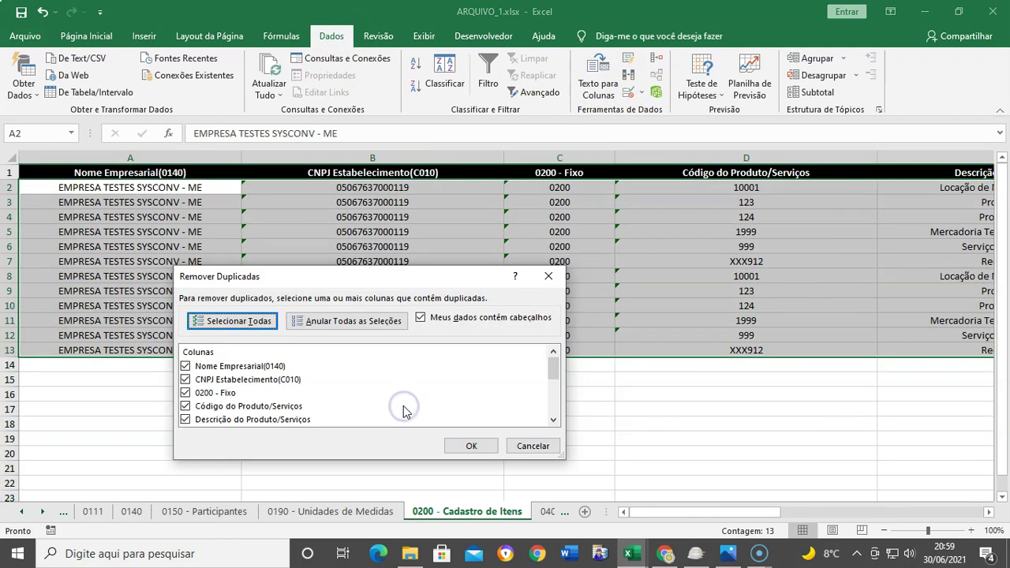
click(473, 447)
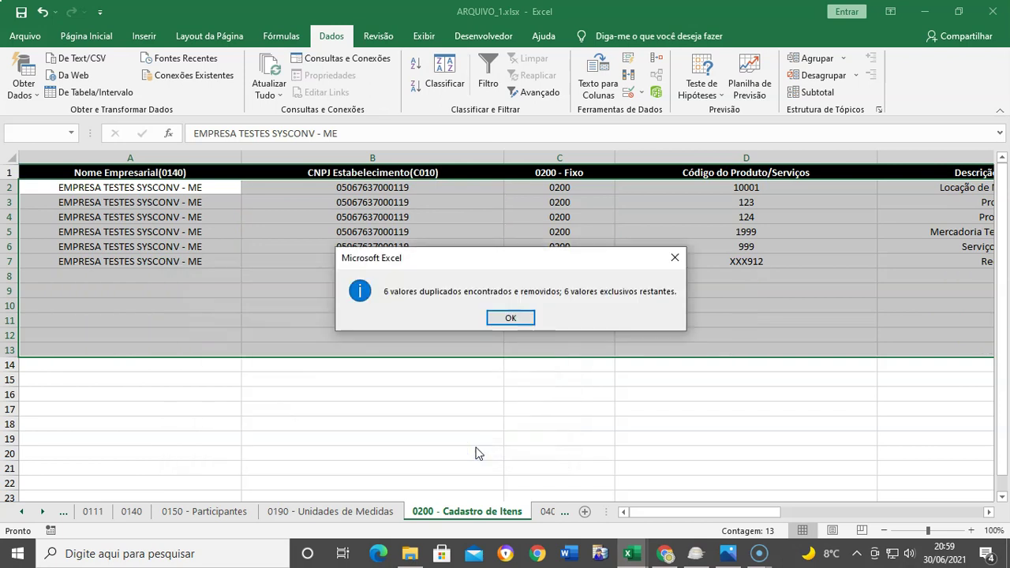
click(528, 325)
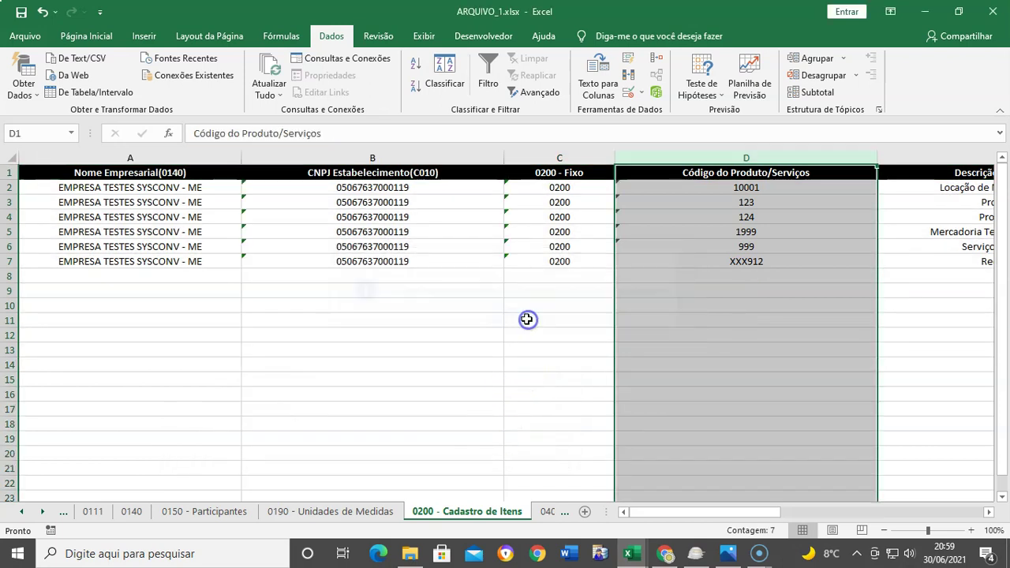
Check the remaining product and service codes in column D of sheet 0200 - Cadastro de Itens for repeated entries.
click(776, 261)
key(Up)
key(Up)
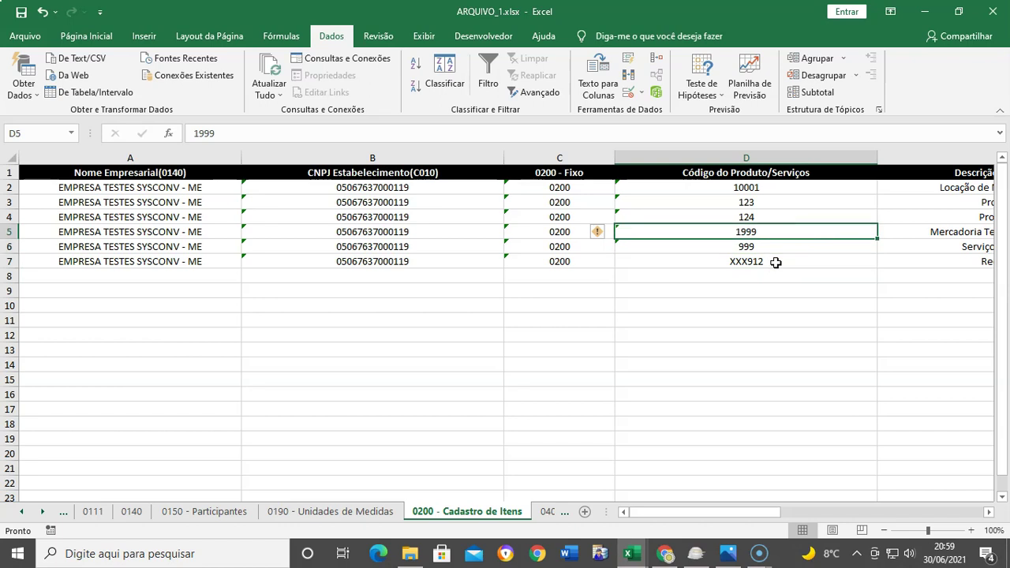
key(Up)
key(Up)
key(Up)
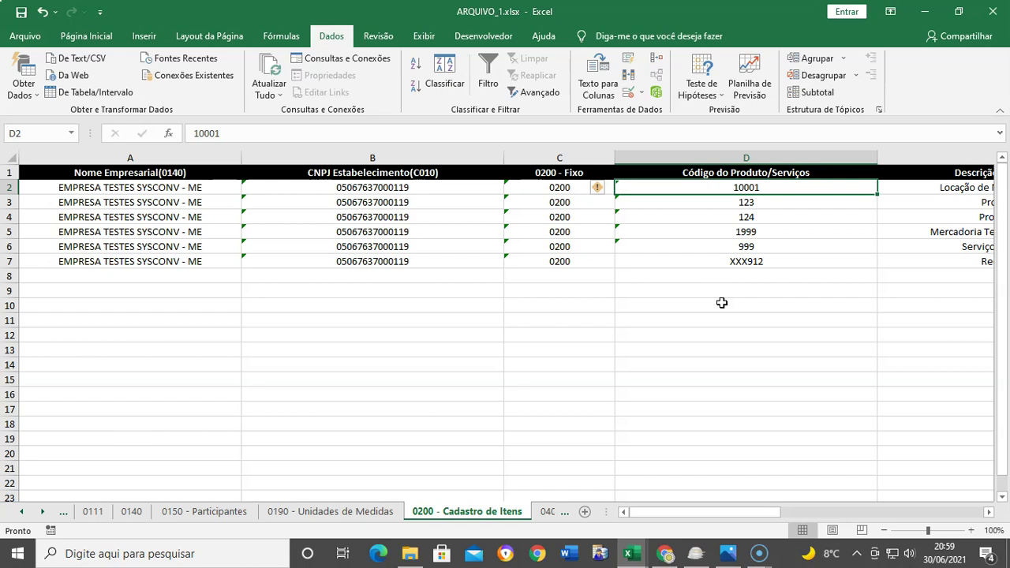
click(720, 305)
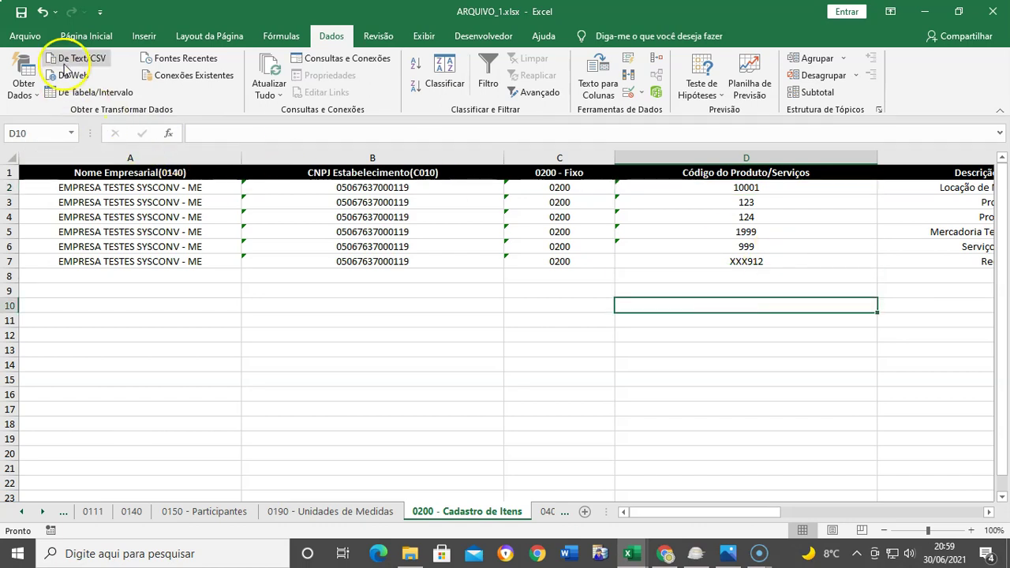
click(525, 287)
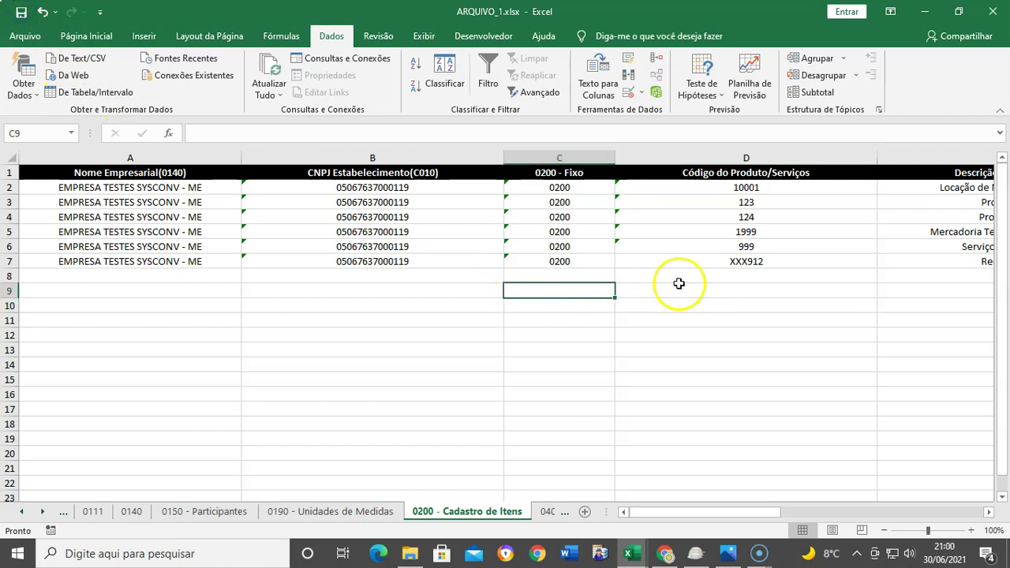
click(808, 263)
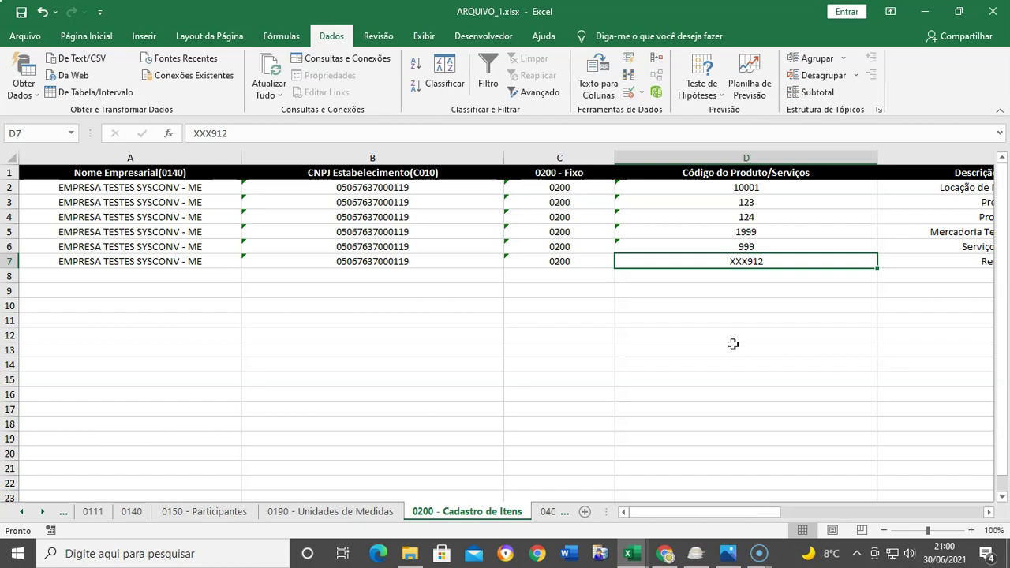
View sheet 0400 - Natureza de Operação in ARQUIVO_1.xlsx and copy rows 2 to 4 from the same sheet of ARQUIVO_2.xlsx.
click(546, 511)
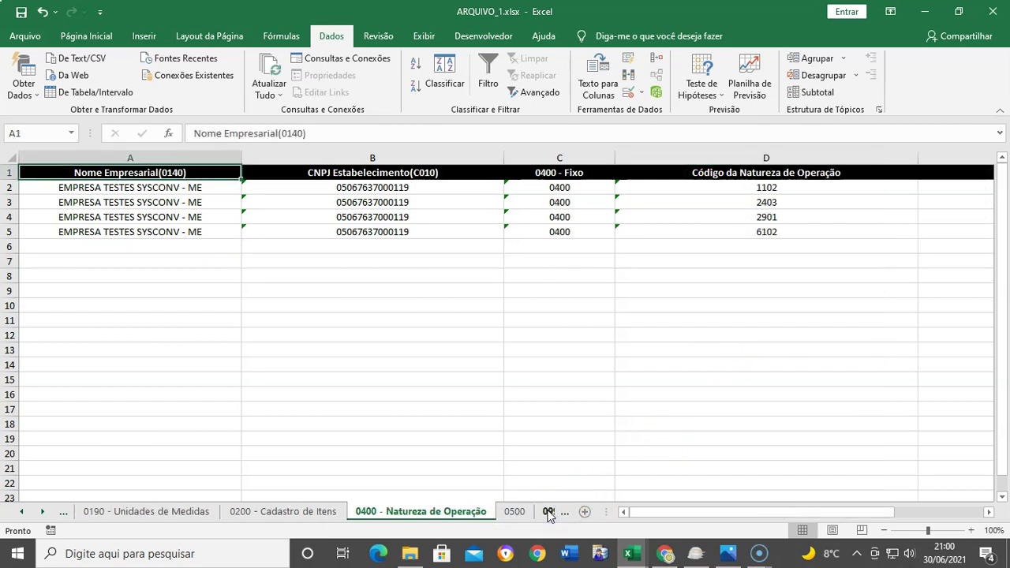
click(595, 319)
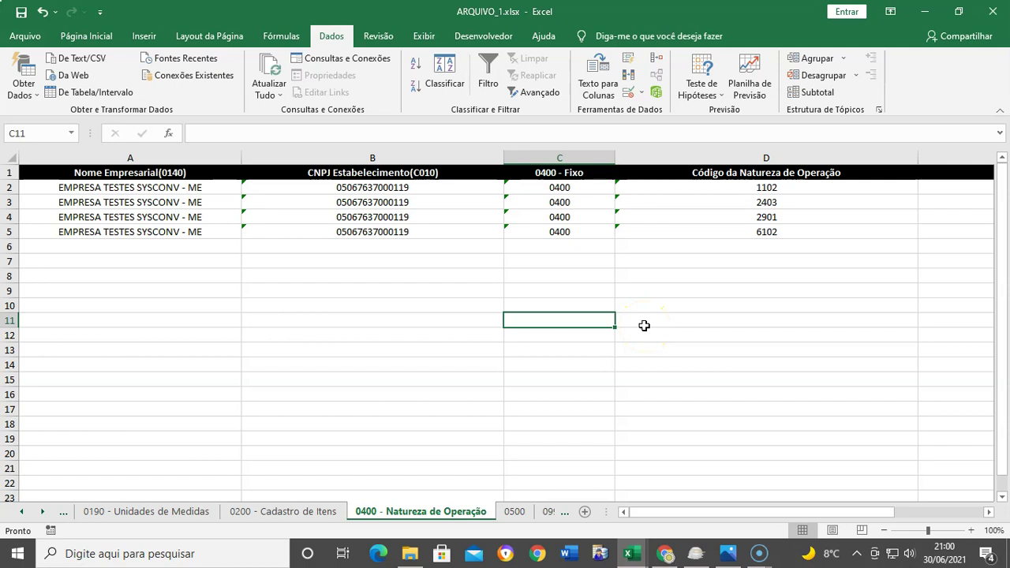
mouse_move(631, 553)
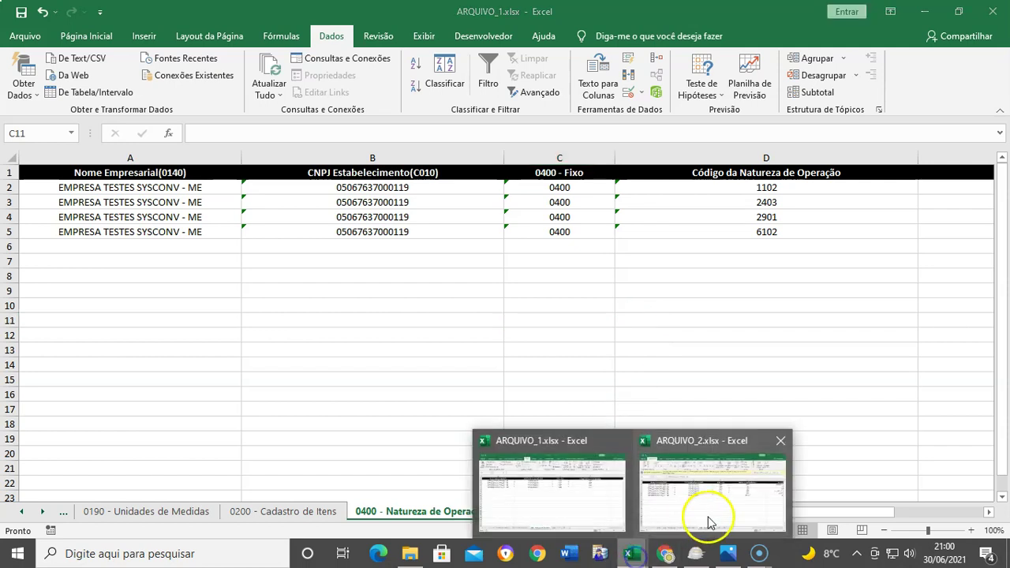
click(708, 516)
click(543, 511)
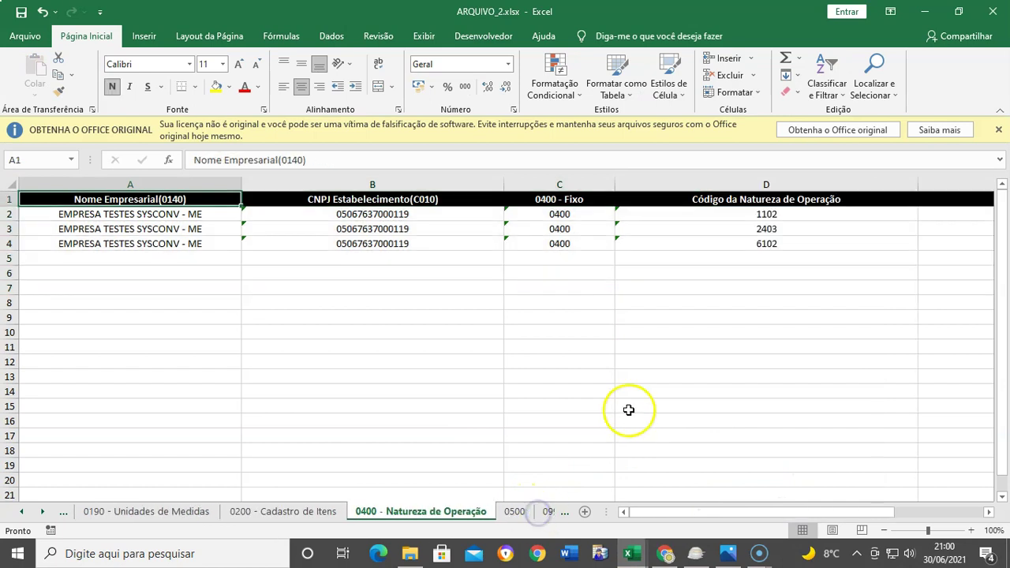
click(629, 408)
click(10, 215)
drag(10, 221, 7, 246)
right_click(7, 244)
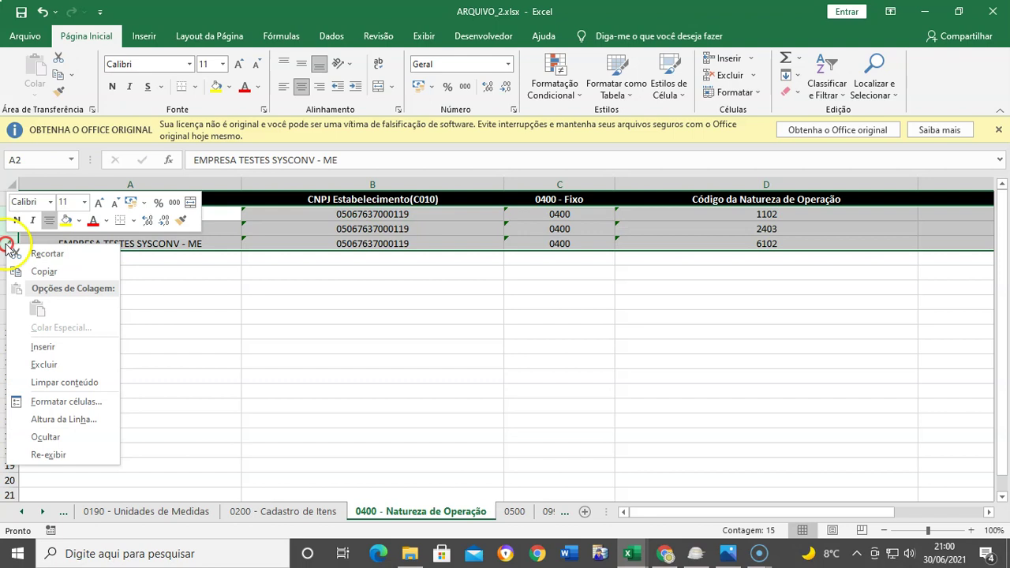
click(52, 273)
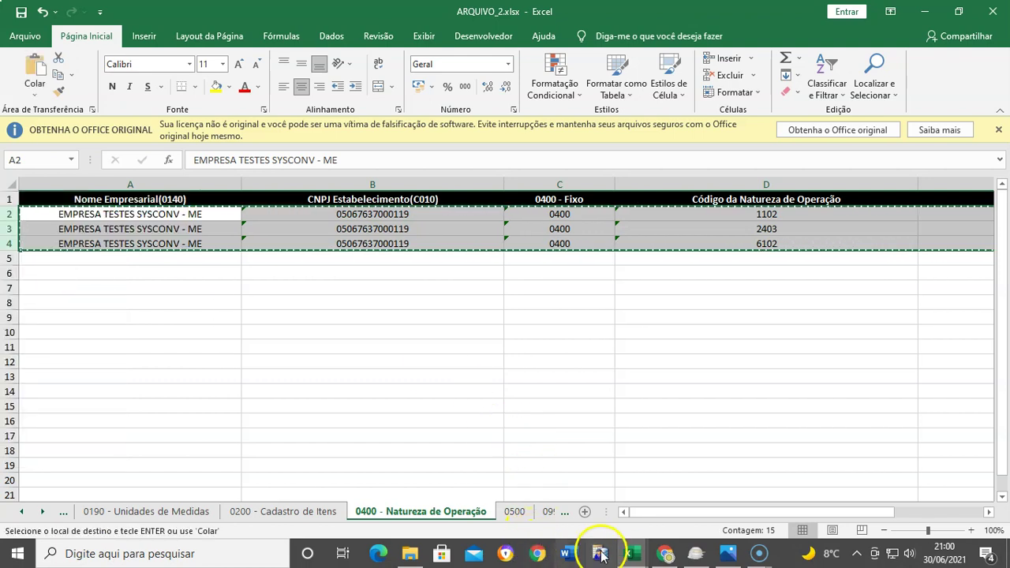
Paste the copied rows into sheet 0400 - Natureza de Operação of ARQUIVO_1.xlsx, starting at row 6 below the existing records.
click(629, 553)
click(573, 499)
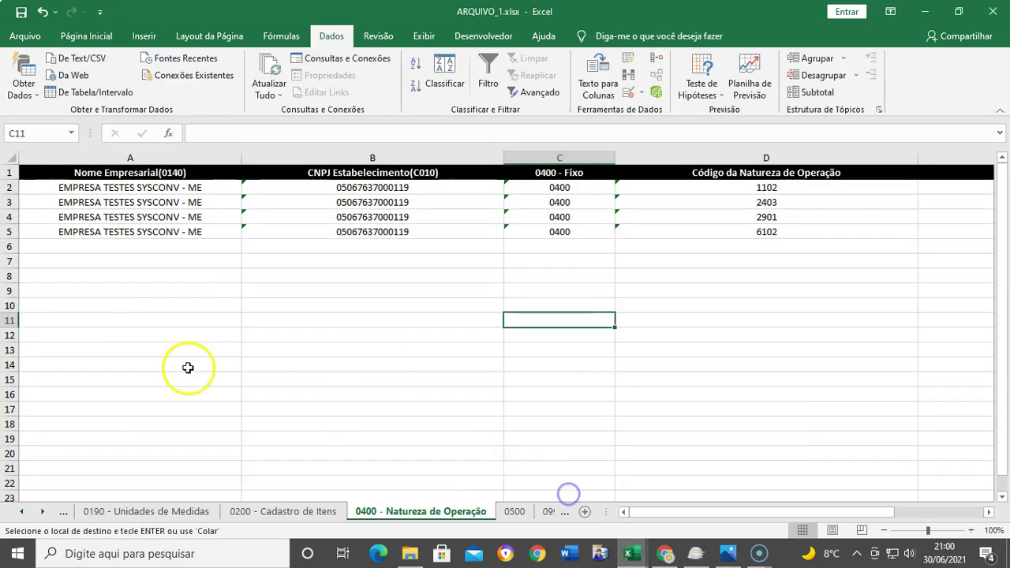
click(9, 246)
right_click(10, 246)
click(37, 312)
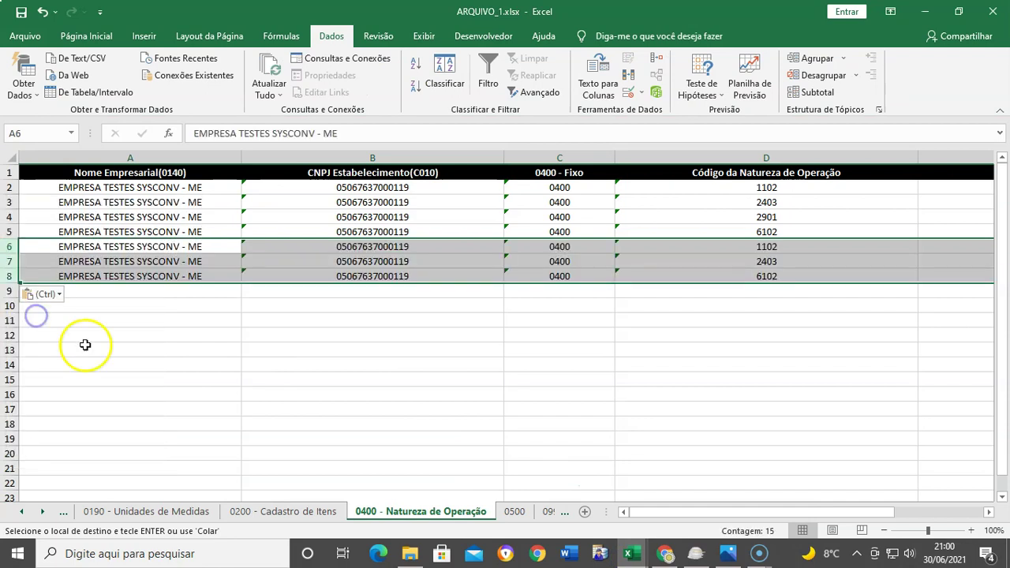
click(367, 409)
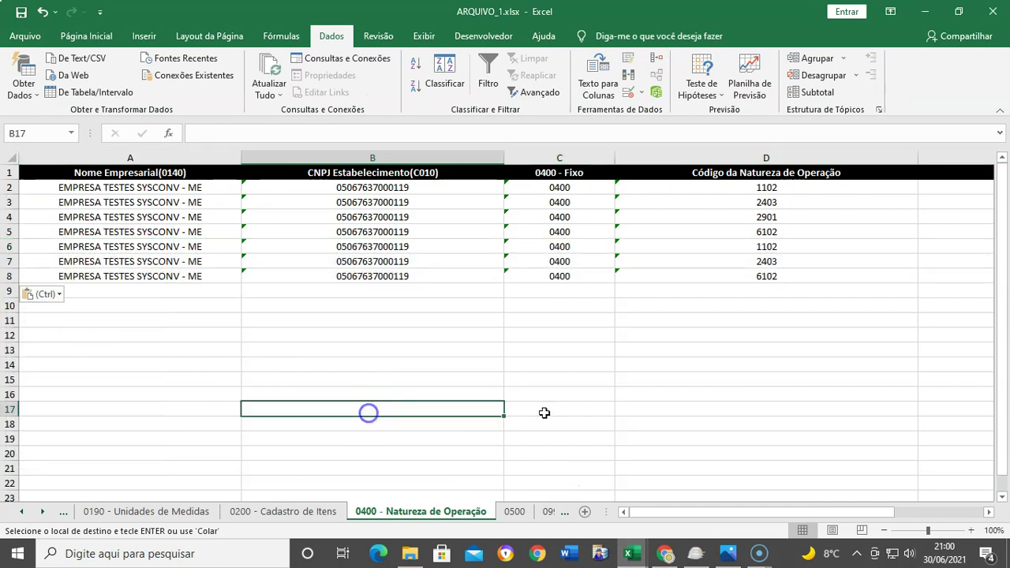
Remove duplicate rows starting from the Código da Natureza de Operação column, expanding the selection and keeping every column and the header option selected.
click(989, 511)
click(574, 153)
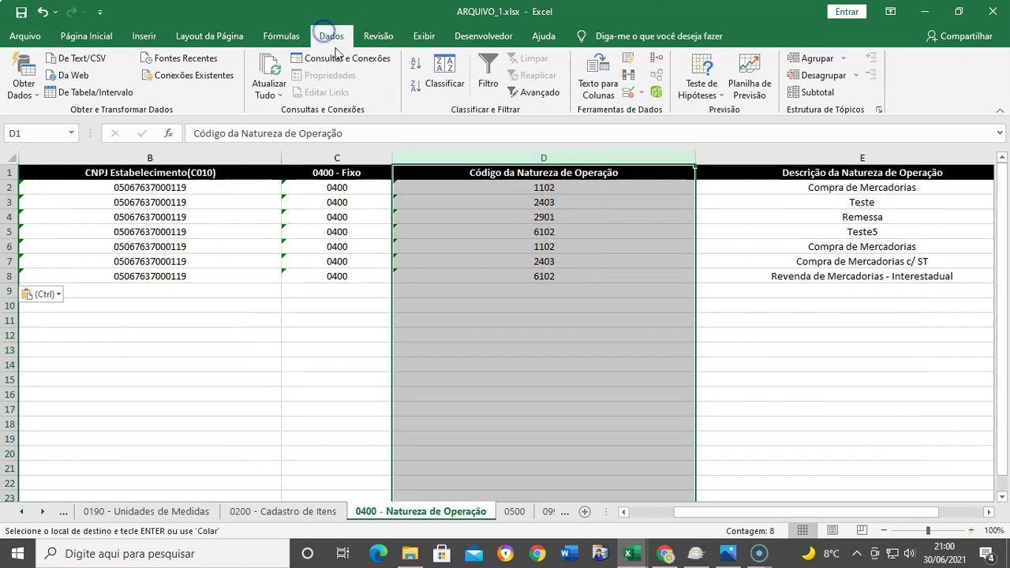
click(628, 75)
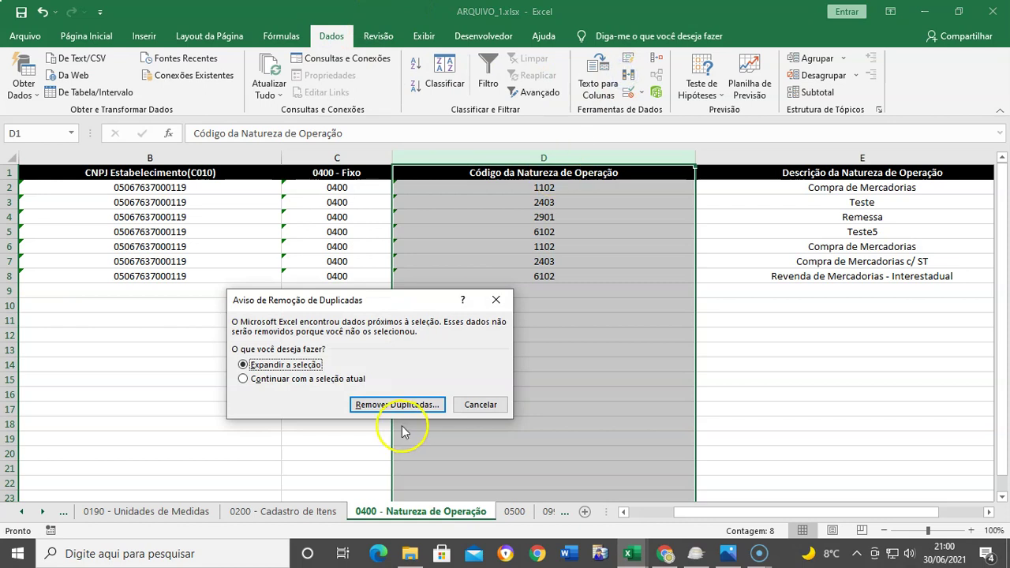
click(404, 407)
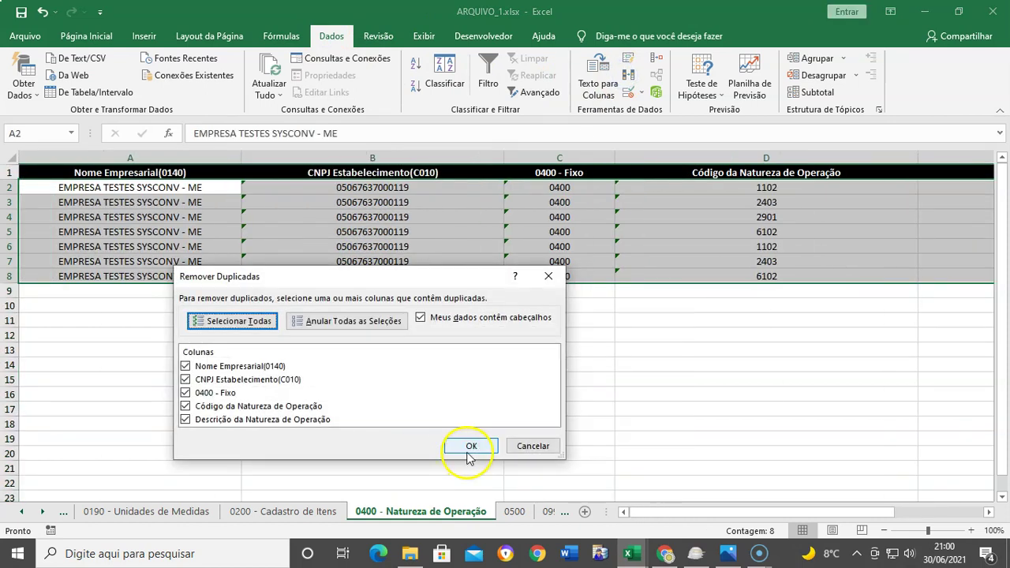
click(471, 447)
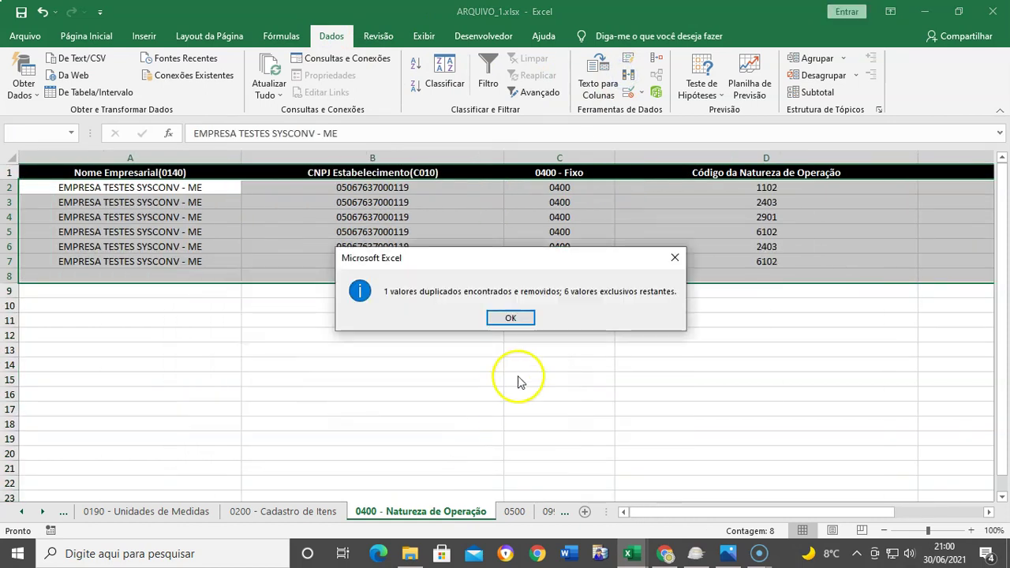
click(509, 317)
click(531, 392)
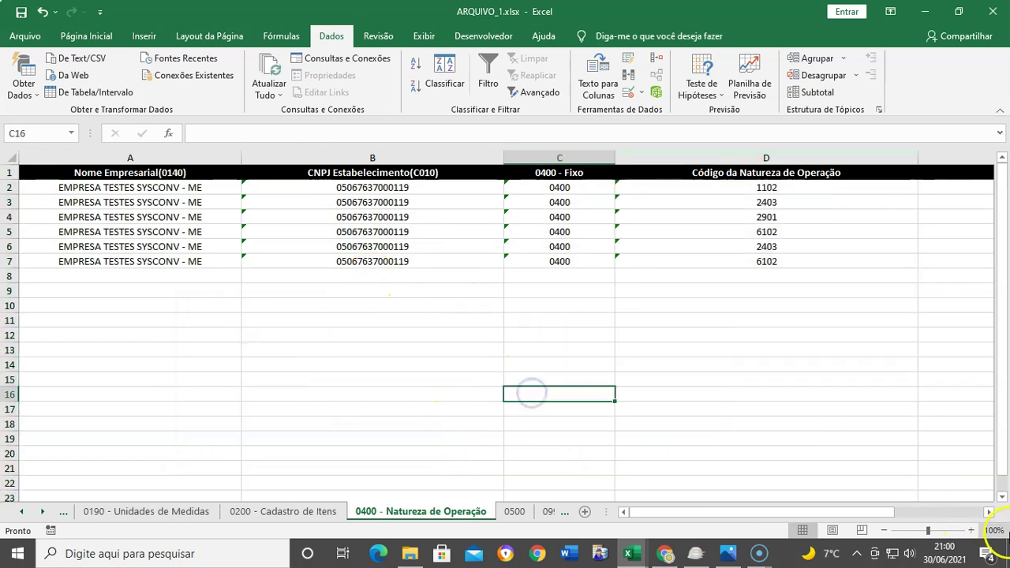
Check the Código da Natureza de Operação column for codes that still repeat, comparing rows 3 and 6 and rows 5 and 7.
click(988, 511)
click(989, 512)
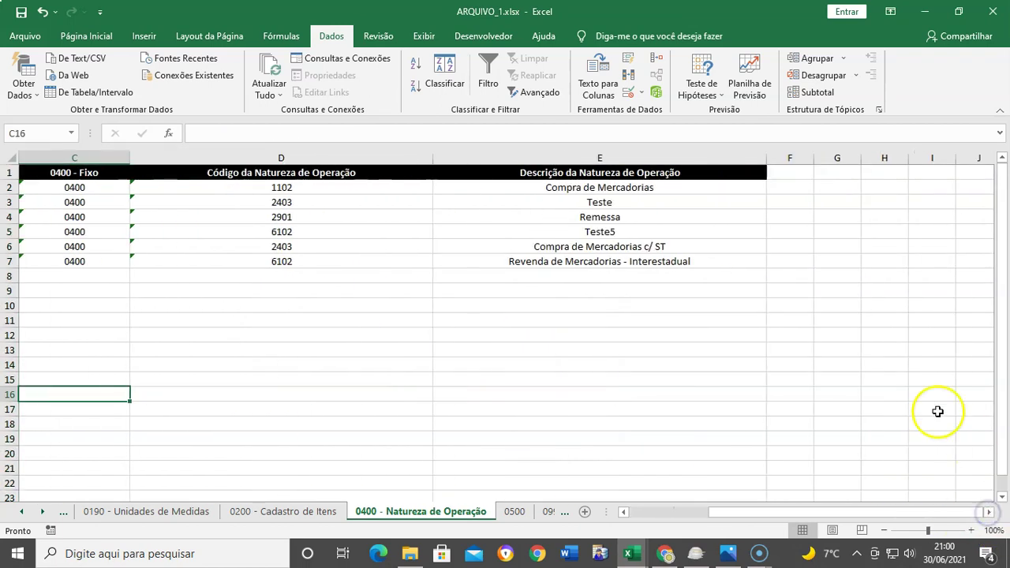
click(294, 204)
click(289, 246)
click(290, 202)
click(290, 247)
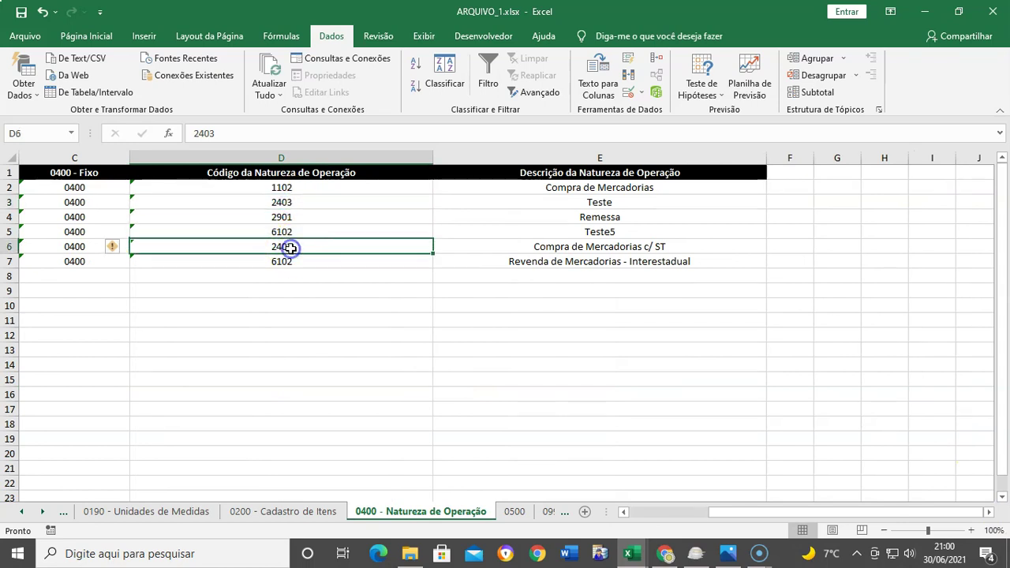
click(288, 232)
click(286, 263)
click(301, 233)
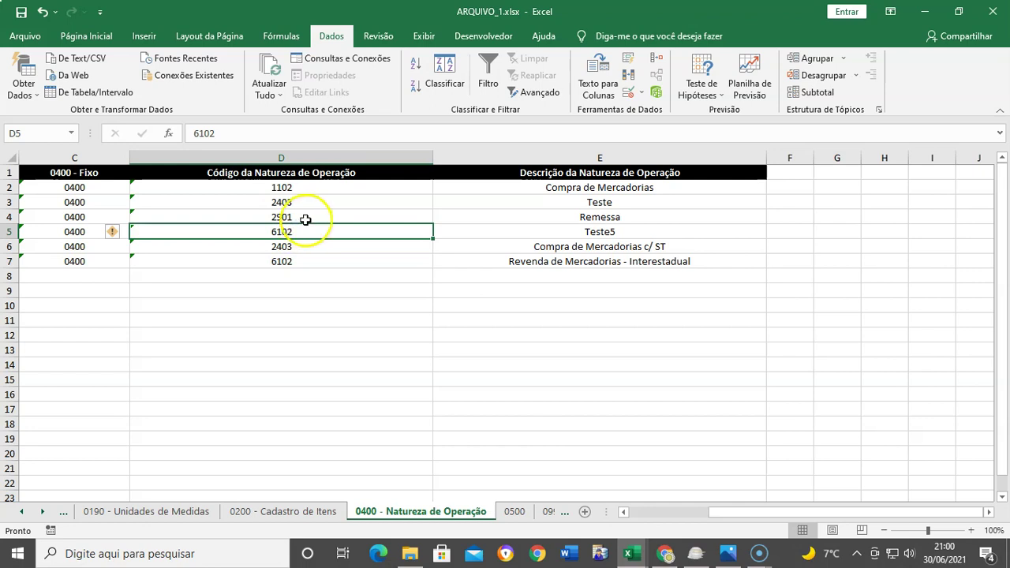
click(281, 157)
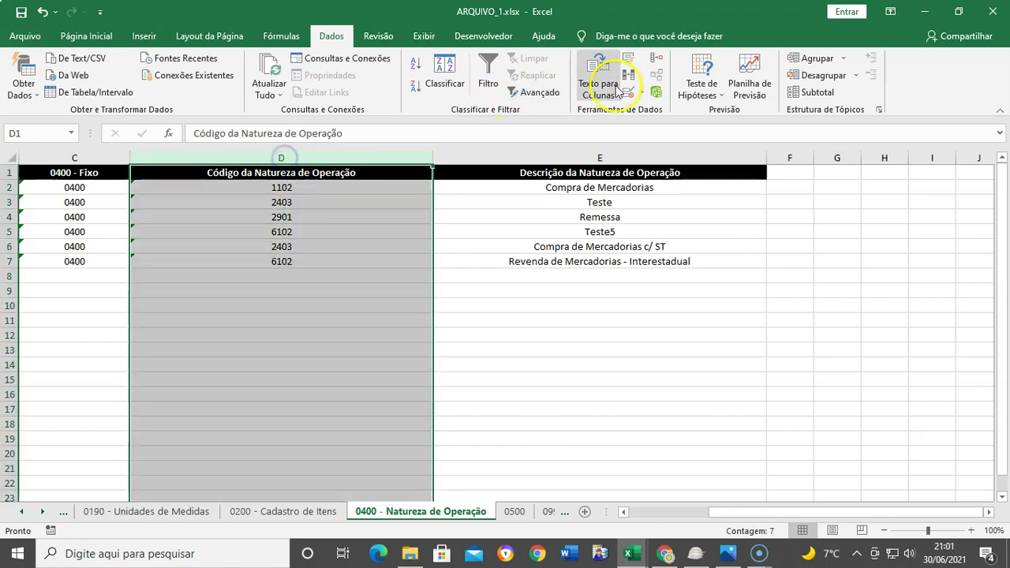
click(633, 80)
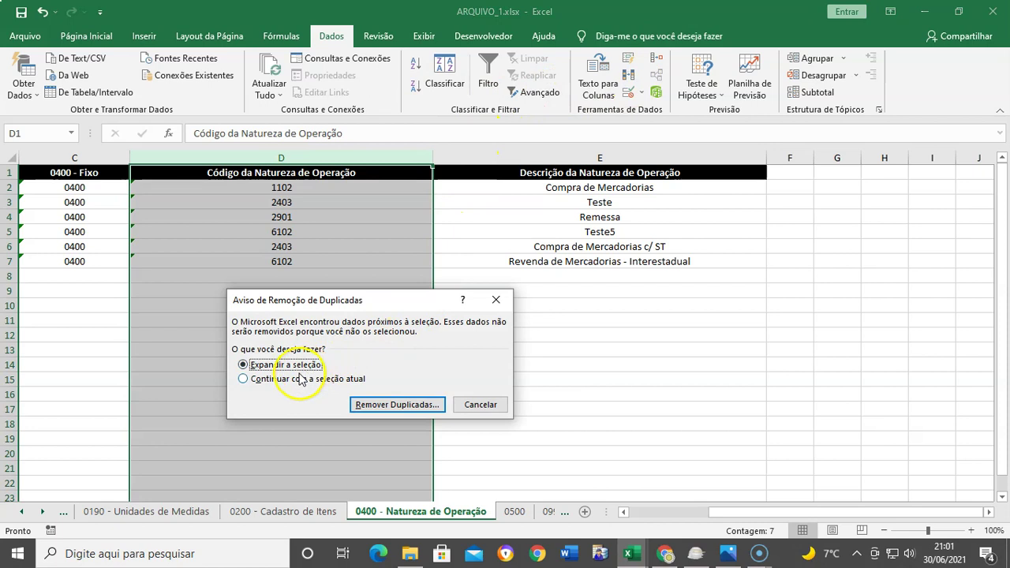
click(376, 407)
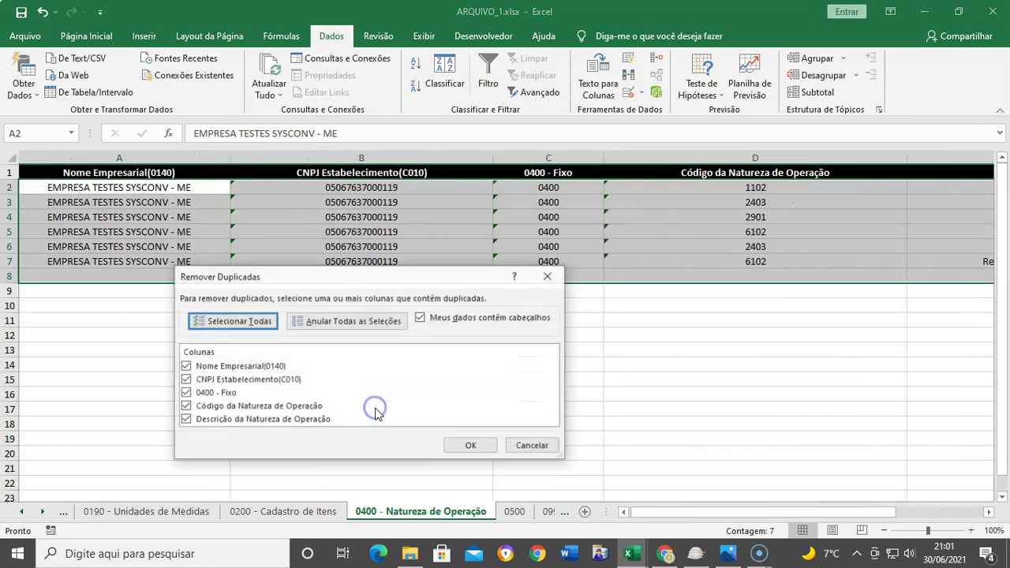
click(225, 421)
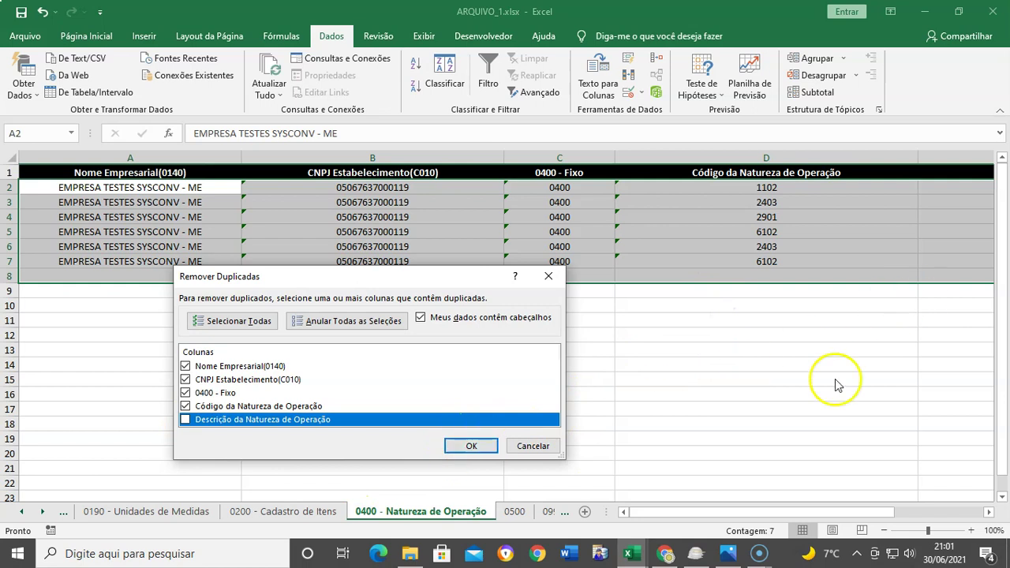
click(471, 445)
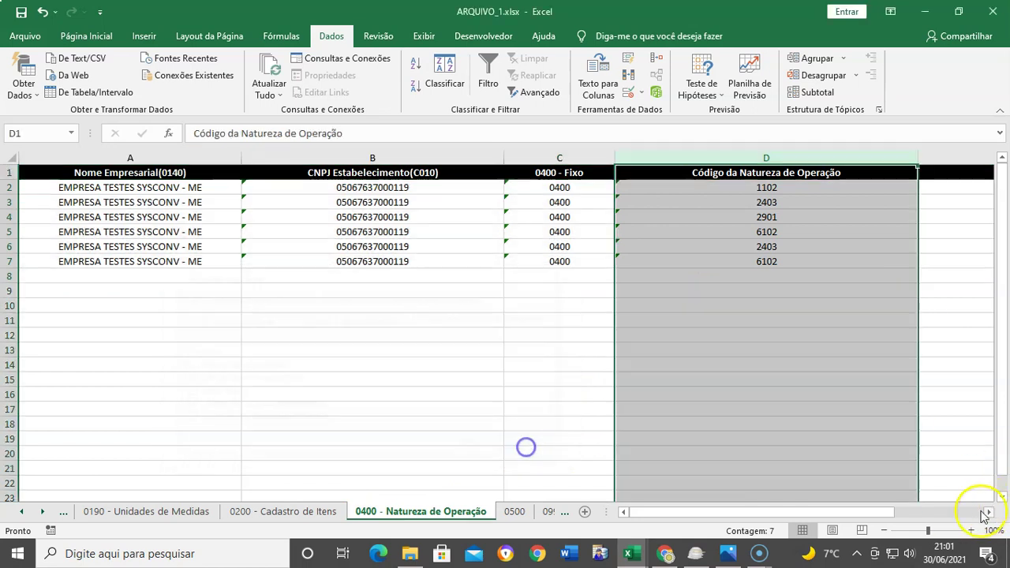
Compare the descriptions of the repeated codes and delete the rows for 2403 "Teste" and 6102 "Teste5".
click(987, 512)
click(988, 511)
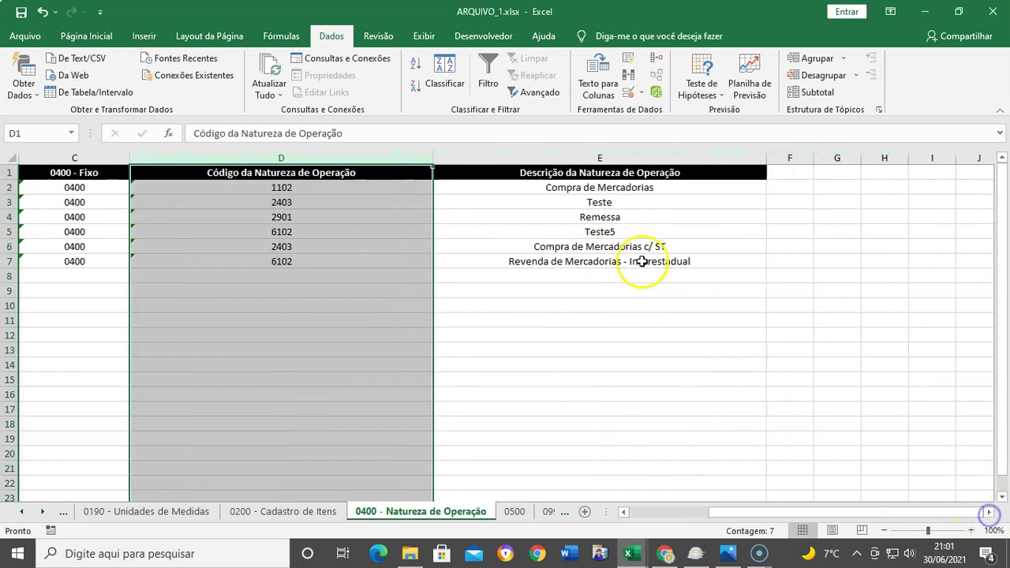
click(631, 203)
click(599, 231)
click(524, 248)
click(584, 261)
click(593, 204)
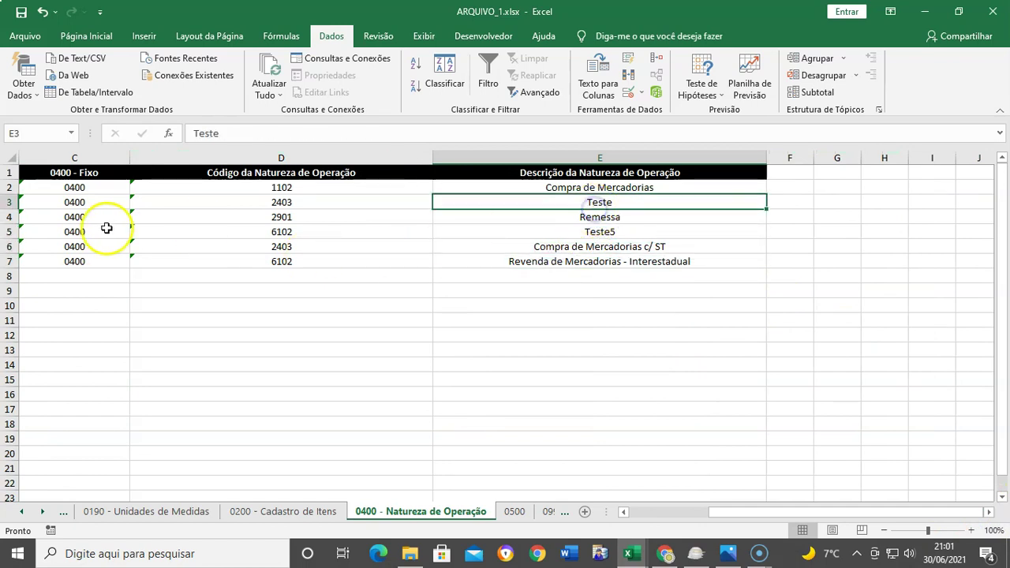
click(10, 202)
right_click(9, 202)
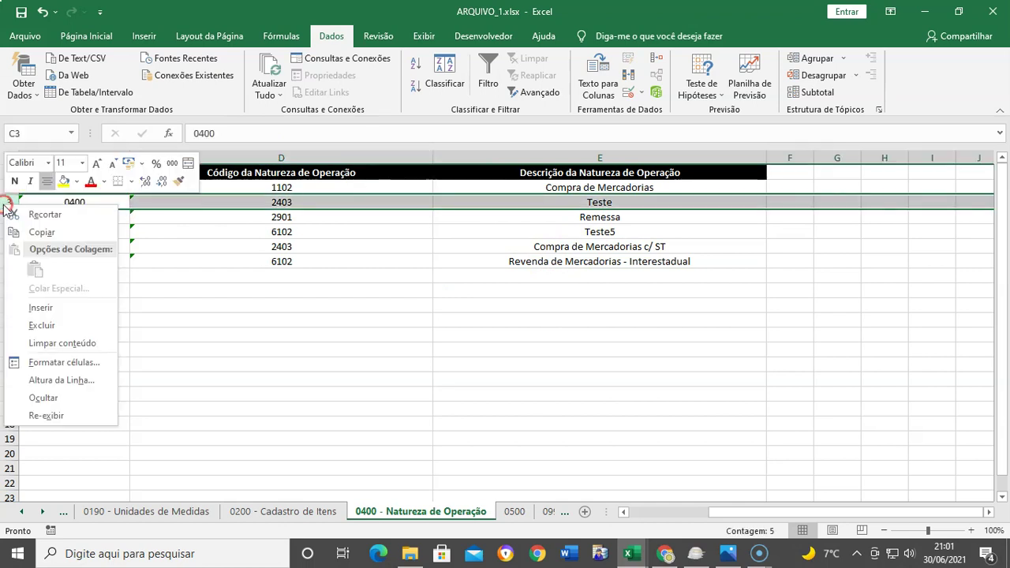
click(40, 323)
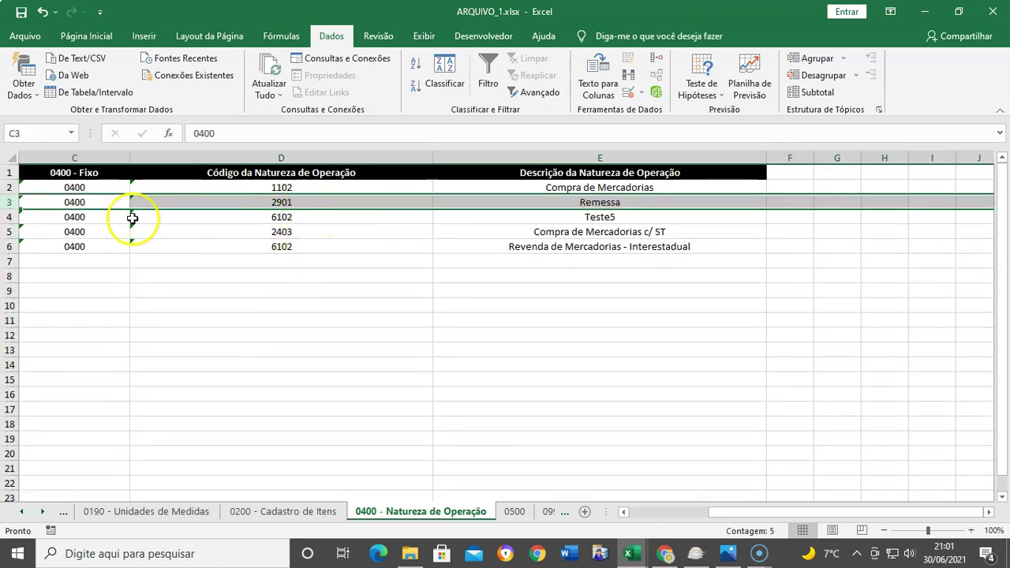
right_click(11, 217)
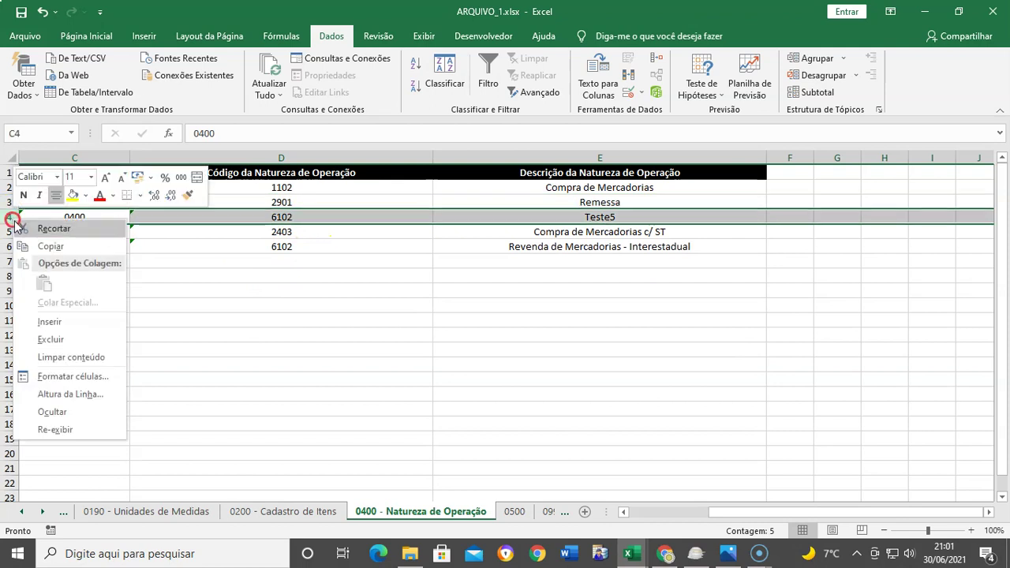
click(44, 339)
click(371, 334)
Run duplicate removal again on the Código da Natureza de Operação column, expanding the selection to the neighbouring data.
click(305, 158)
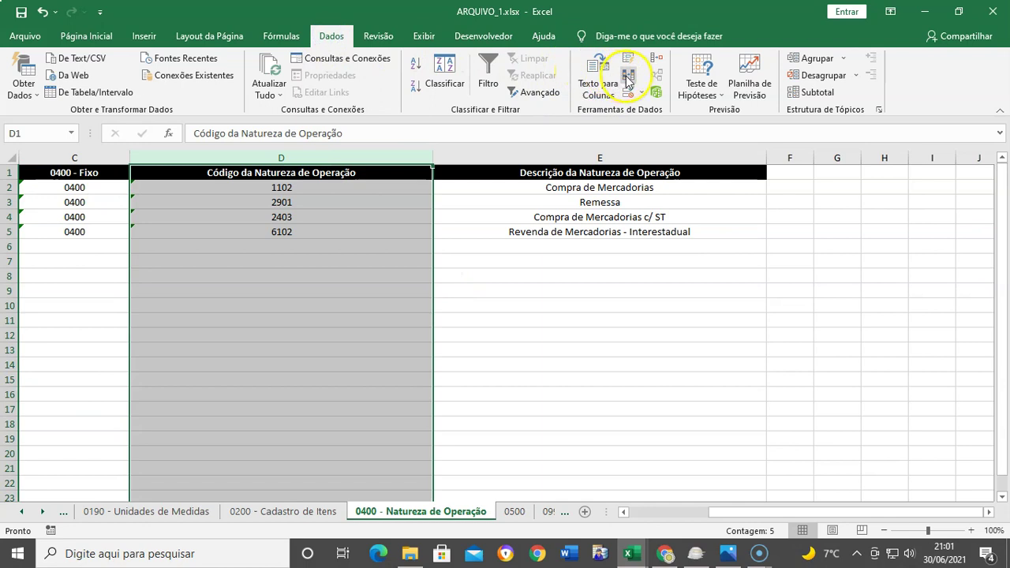
click(627, 79)
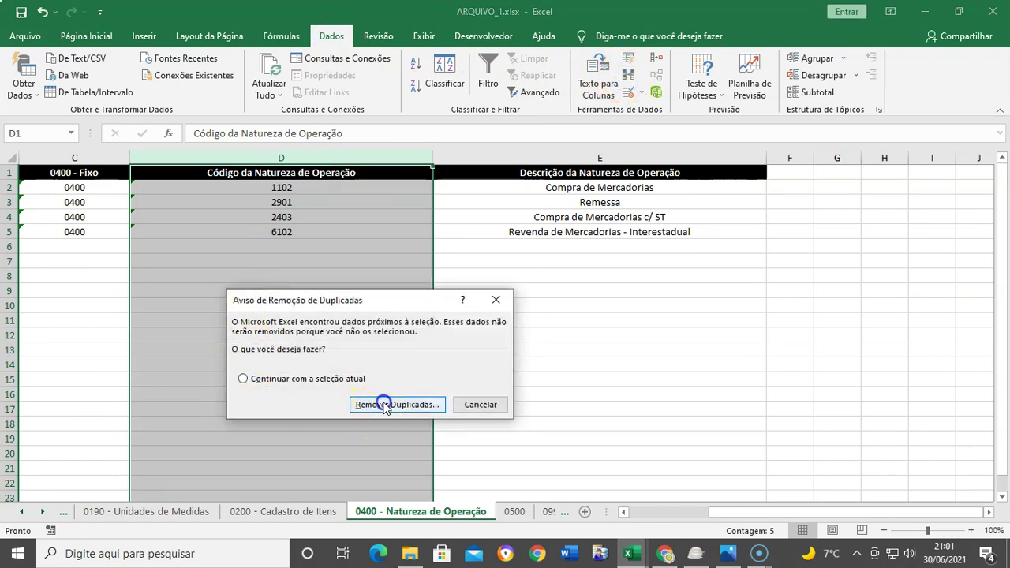
click(395, 402)
click(471, 446)
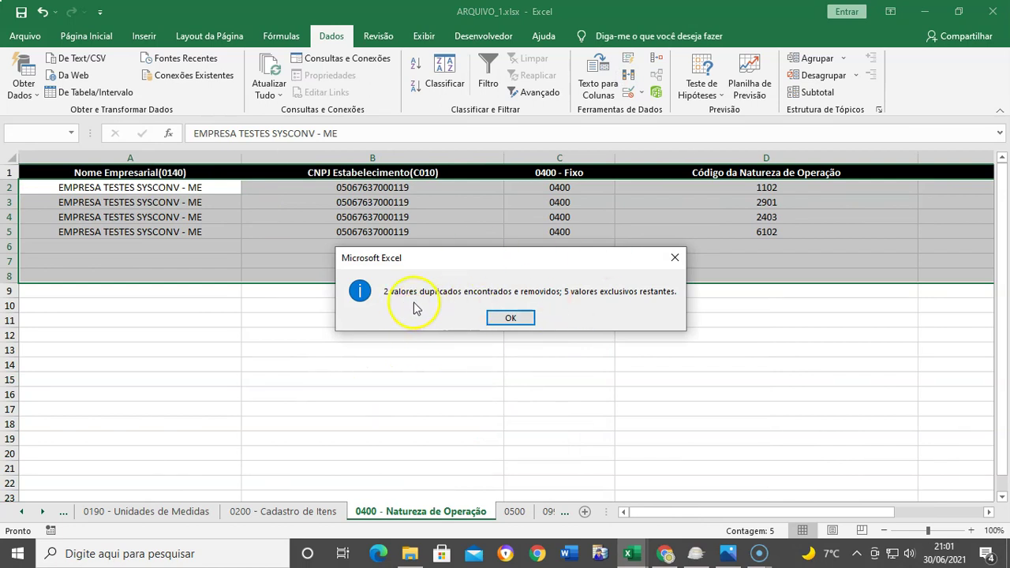
click(517, 319)
click(566, 337)
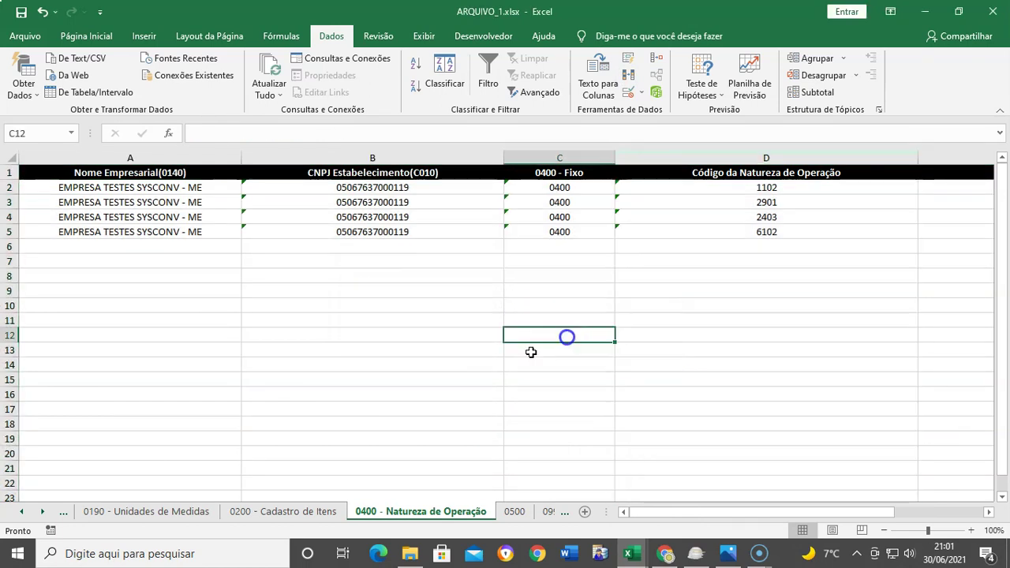
Review the remaining operation codes and their descriptions in columns D and E of sheet 0400 - Natureza de Operação.
click(989, 511)
click(988, 511)
click(398, 318)
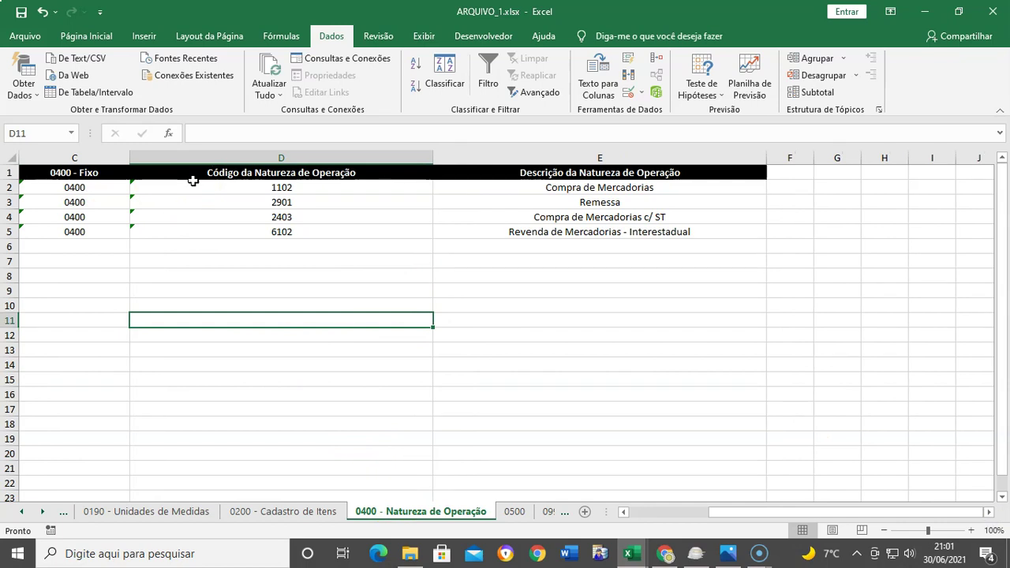
click(368, 246)
click(343, 217)
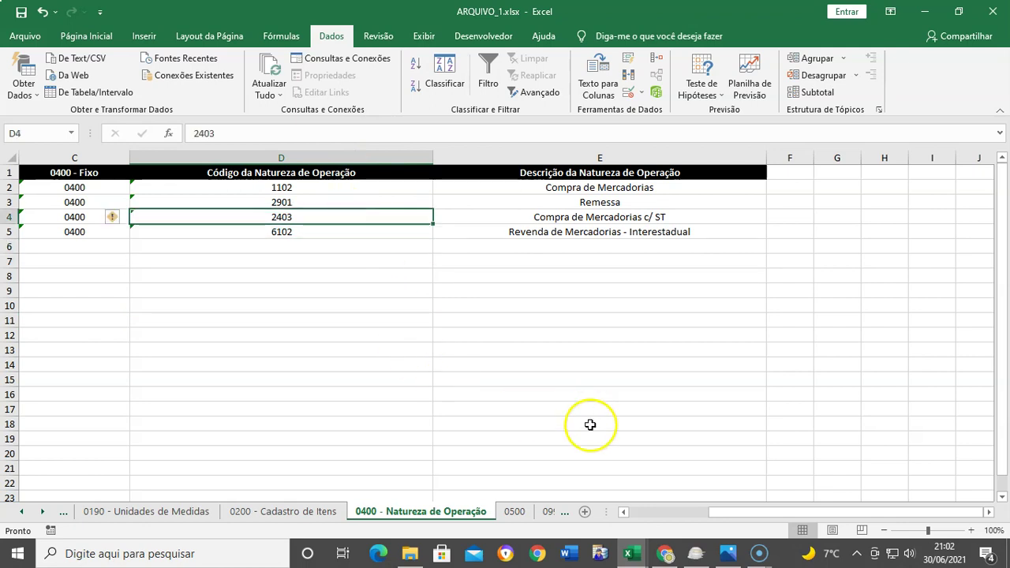
click(624, 512)
click(624, 512)
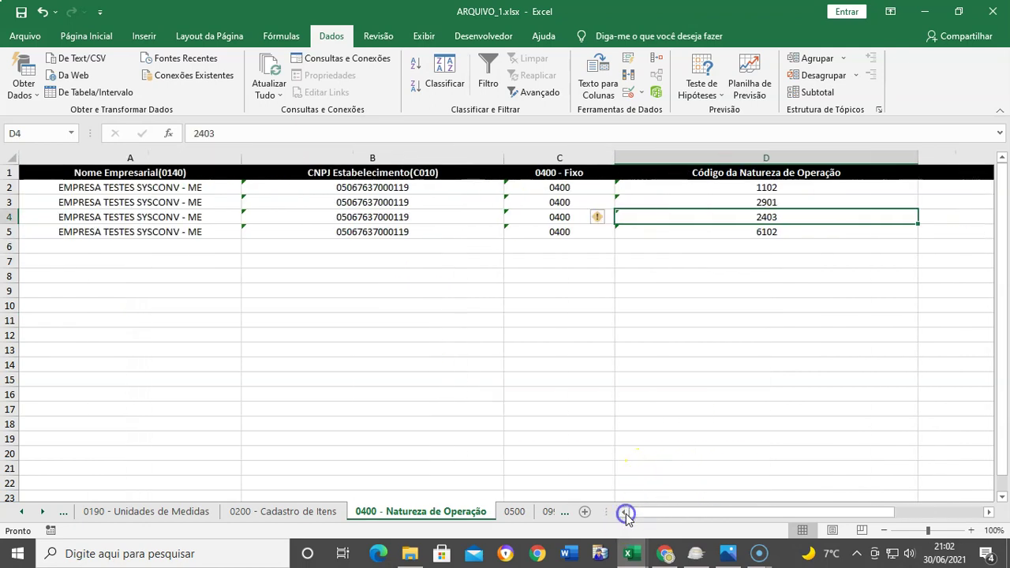
Copy rows 2 to 4 of sheet 0500 in the ARQUIVO_2 workbook.
click(514, 512)
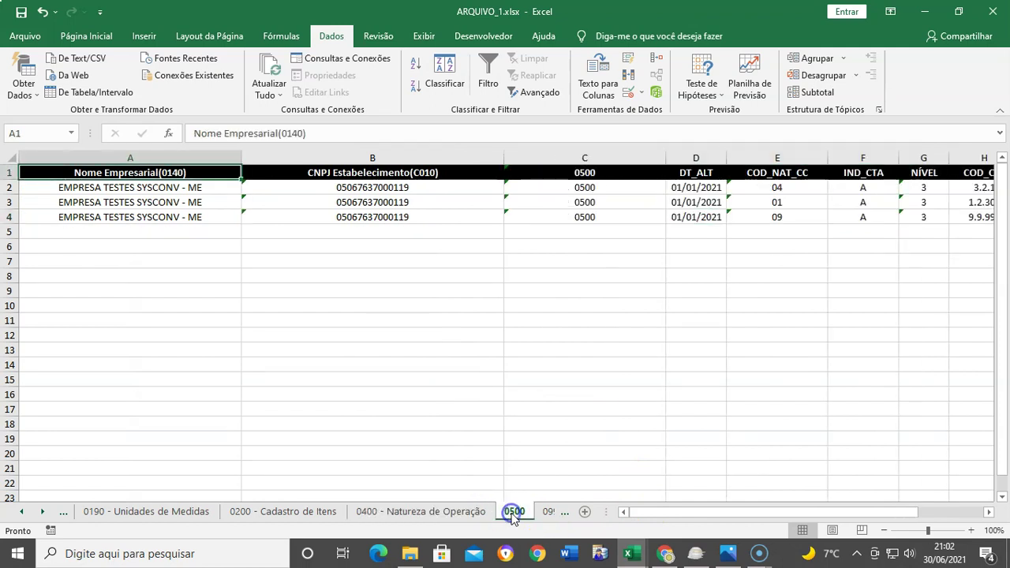
mouse_move(645, 554)
click(694, 505)
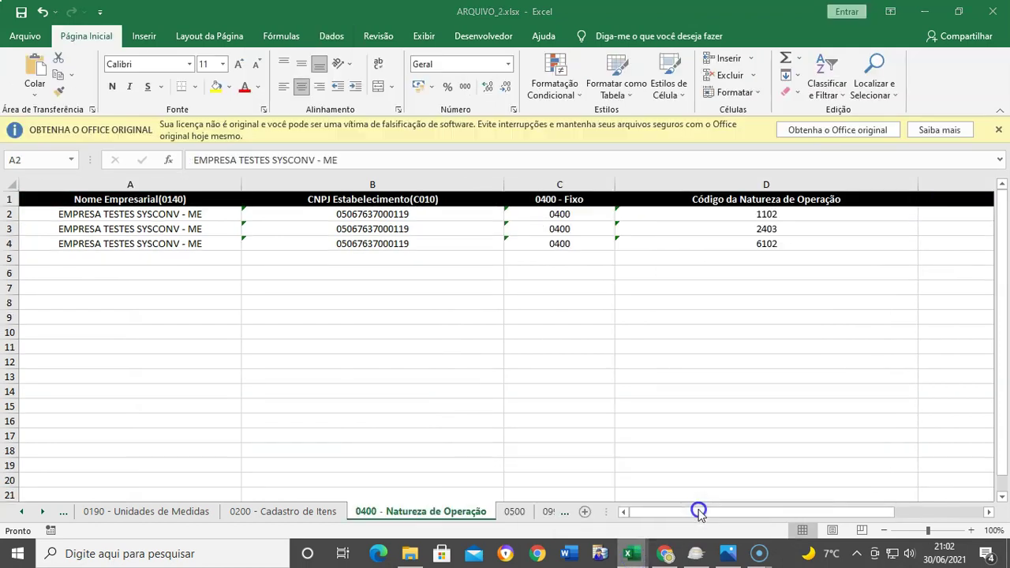
click(517, 513)
click(557, 392)
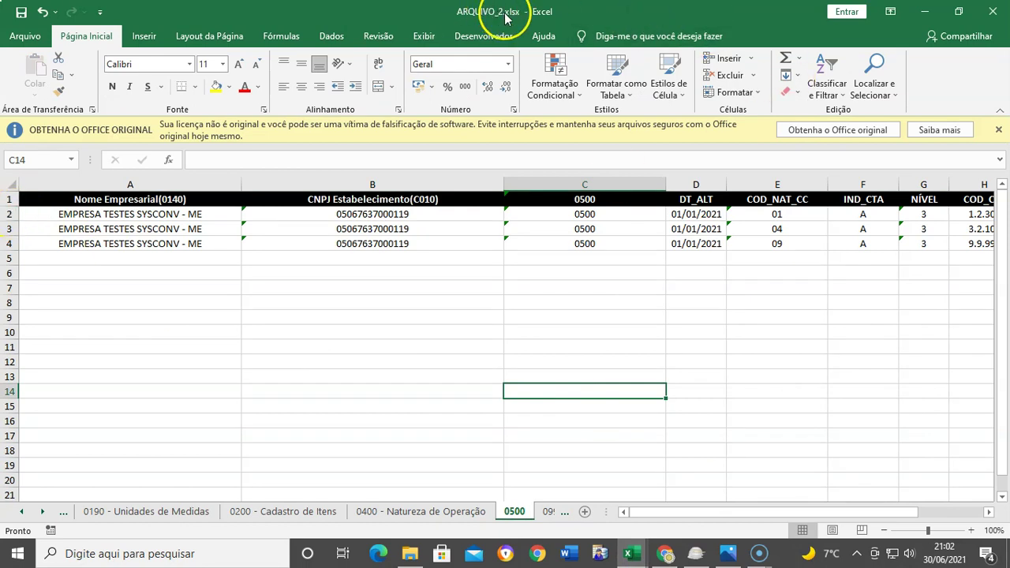
drag(10, 214, 10, 246)
right_click(10, 246)
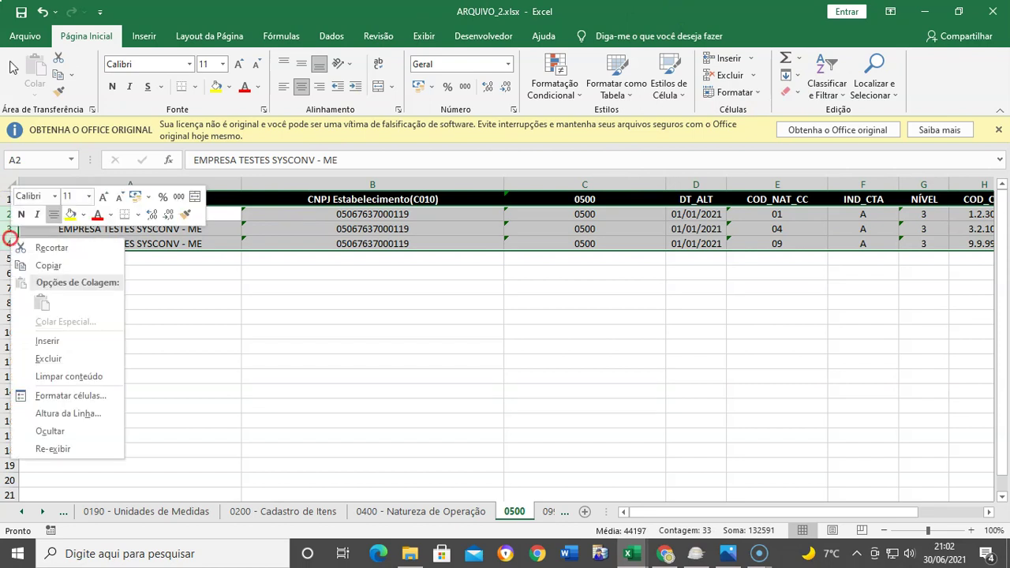
click(42, 265)
Paste the copied account rows into sheet 0500 of ARQUIVO_1, starting at row 5.
click(629, 553)
click(530, 505)
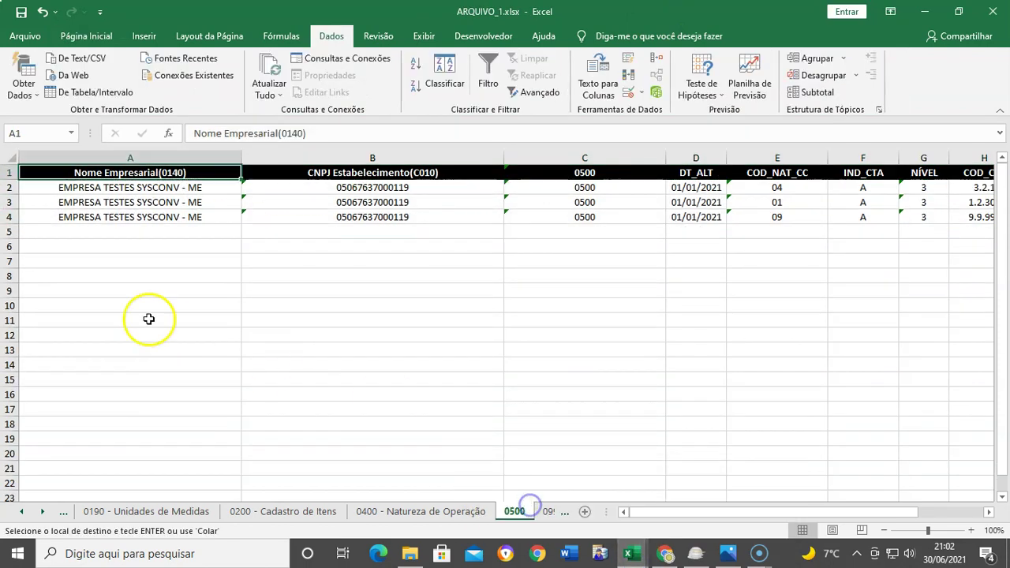
right_click(10, 229)
click(38, 295)
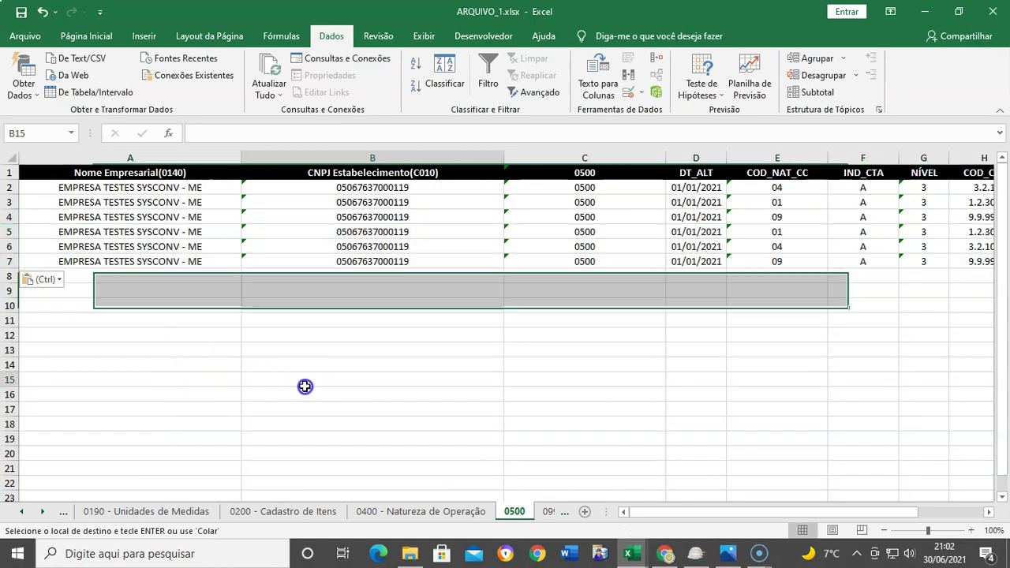
Widen the NOME_CTA column and remove duplicate rows starting from COD_CTA, expanding the selection and comparing all columns.
click(989, 512)
click(765, 152)
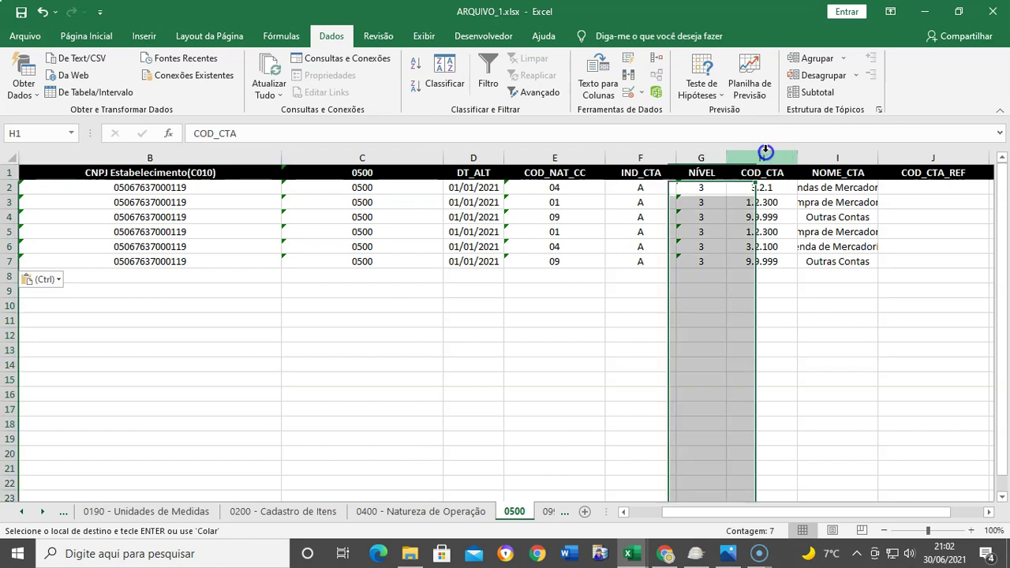
drag(878, 156, 995, 174)
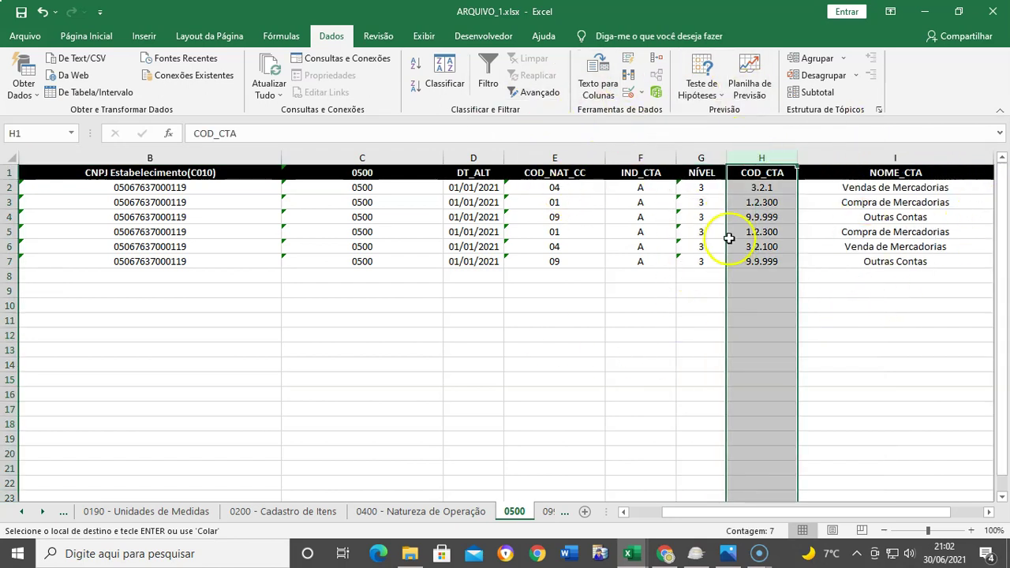
click(629, 79)
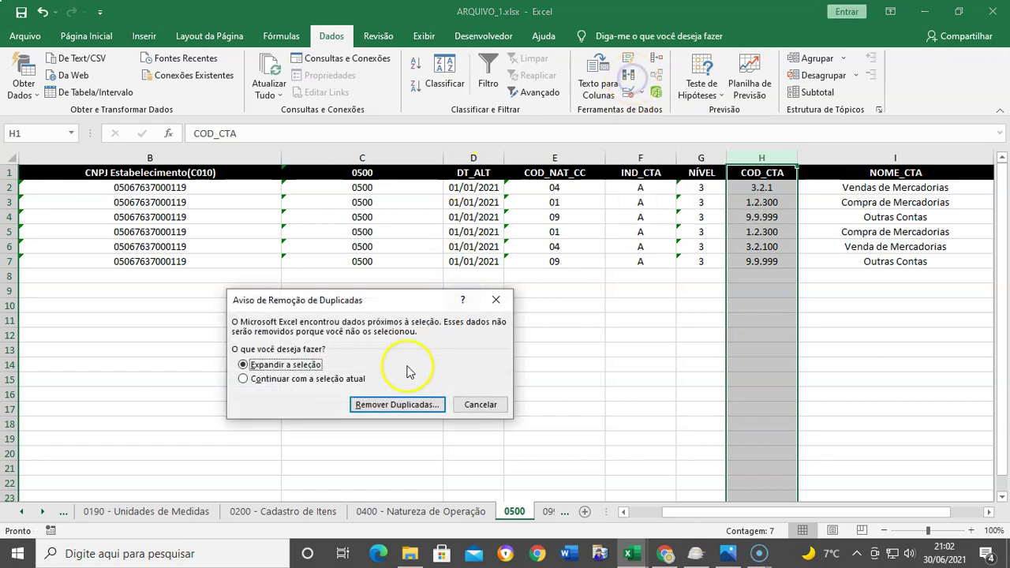
click(376, 407)
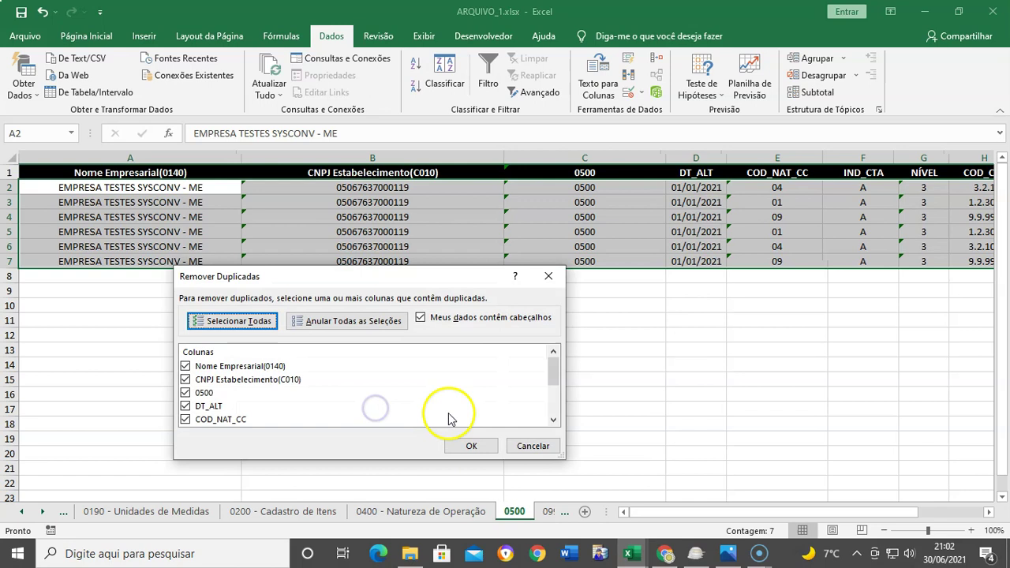
click(465, 444)
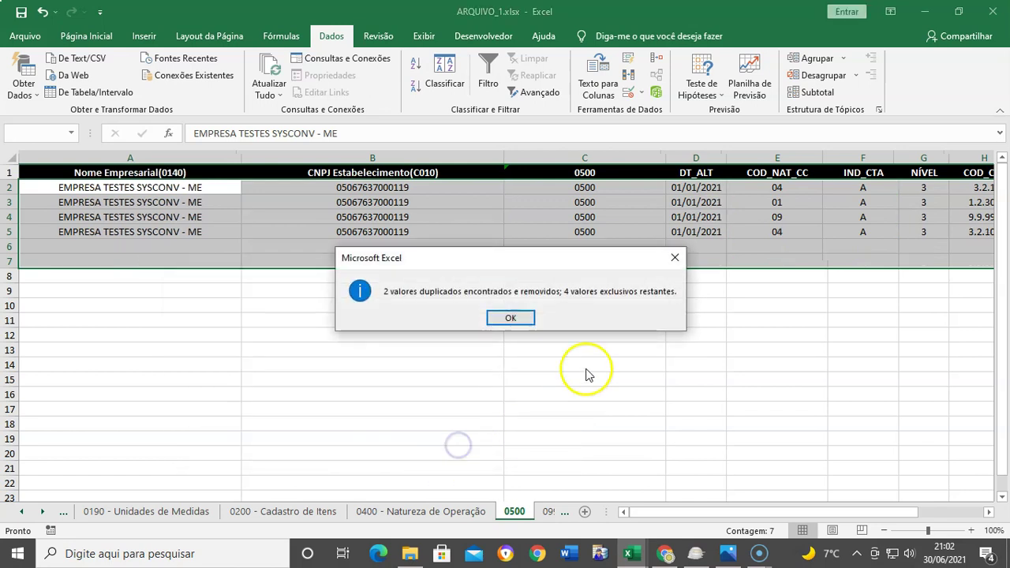
click(510, 318)
Review the remaining account codes and names in the COD_CTA and NOME_CTA columns of sheet 0500.
click(662, 234)
key(Up)
key(Up)
key(Up)
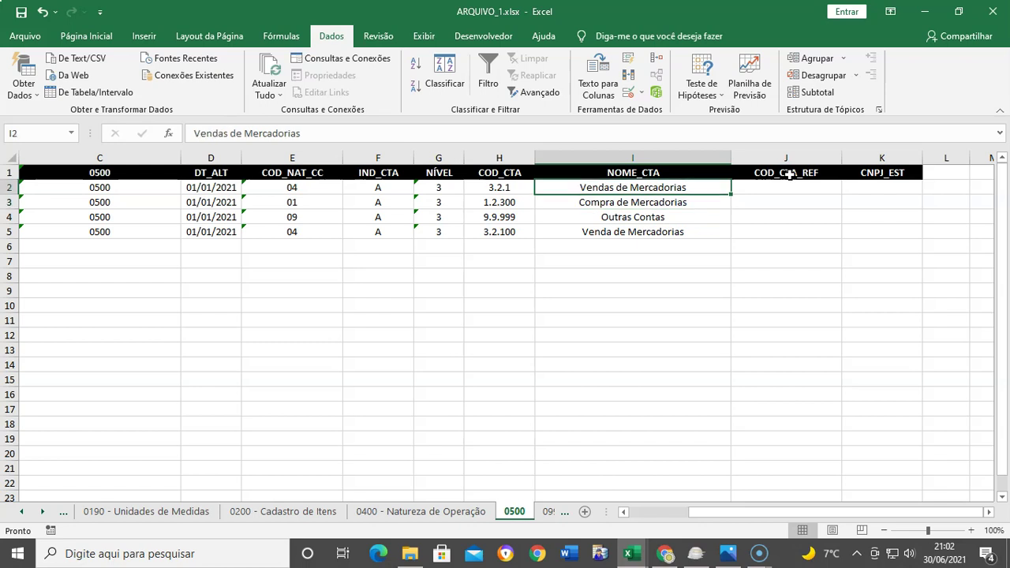
key(Home)
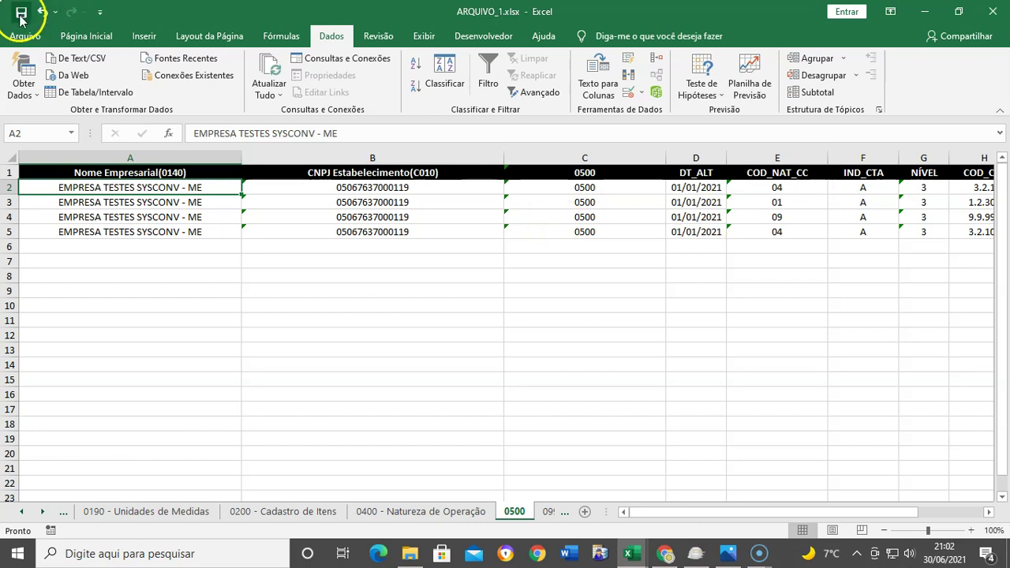
click(499, 315)
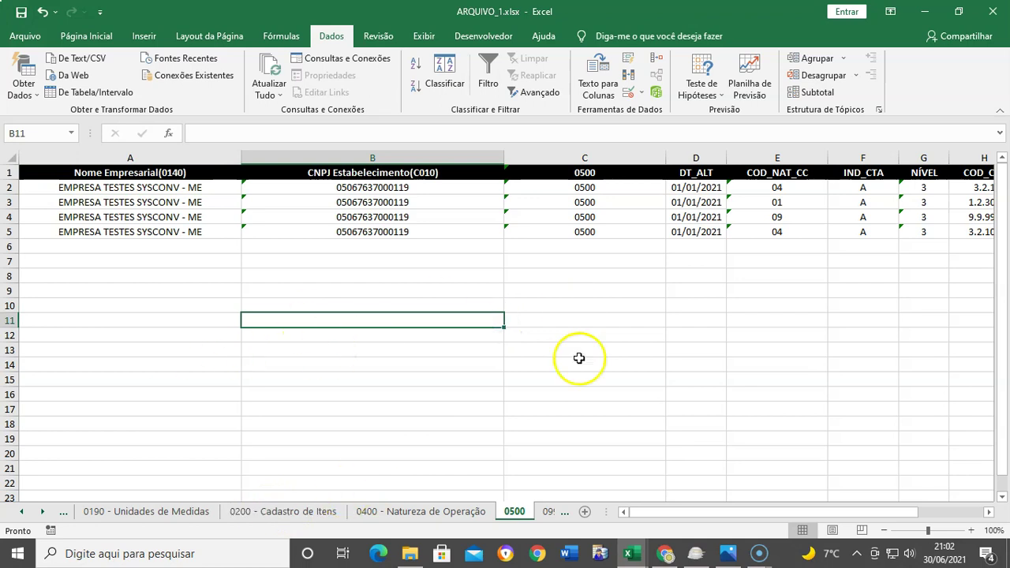
click(636, 335)
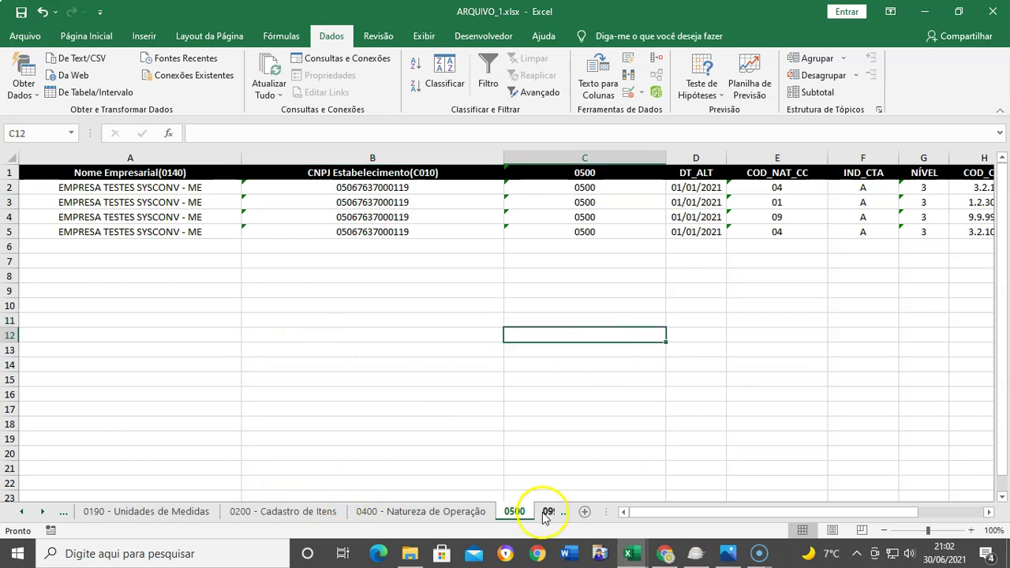
Examine the QTD_LIN_0 field on sheet 0990 and look through the block 0 sheets from 0000 to 0150 - Participantes.
click(547, 513)
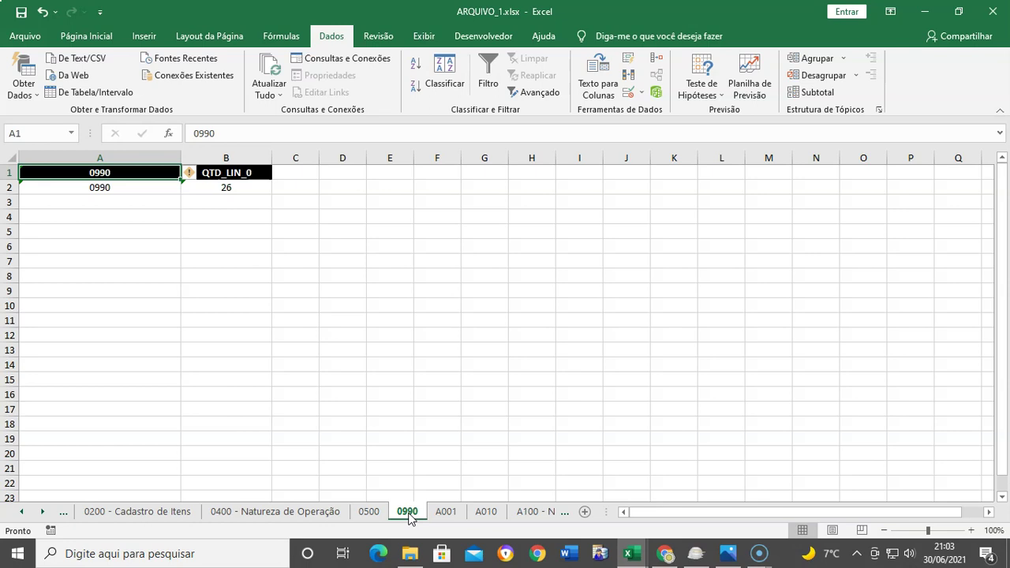
click(370, 510)
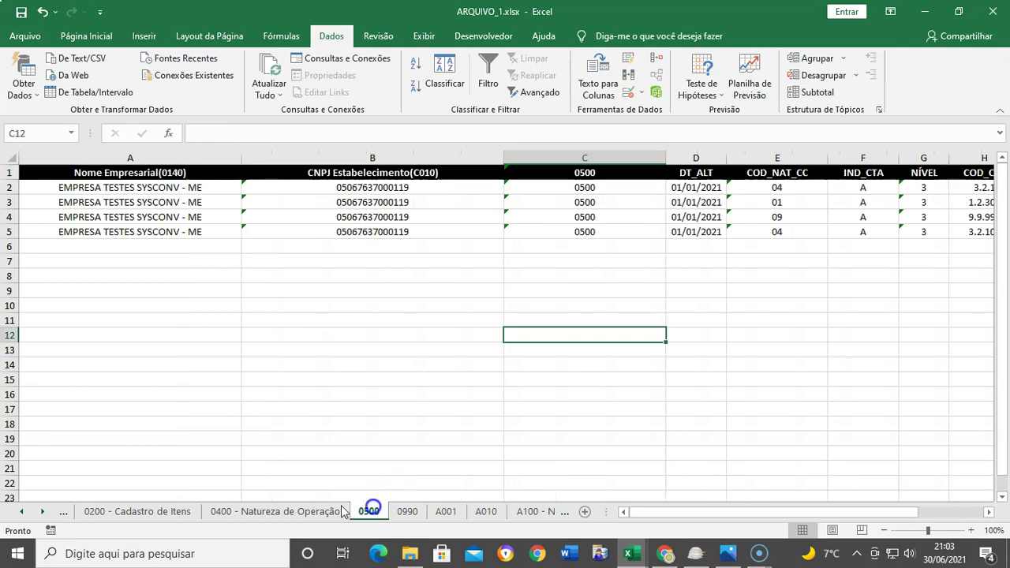
click(319, 511)
click(156, 508)
click(21, 512)
click(21, 512)
click(22, 512)
click(22, 512)
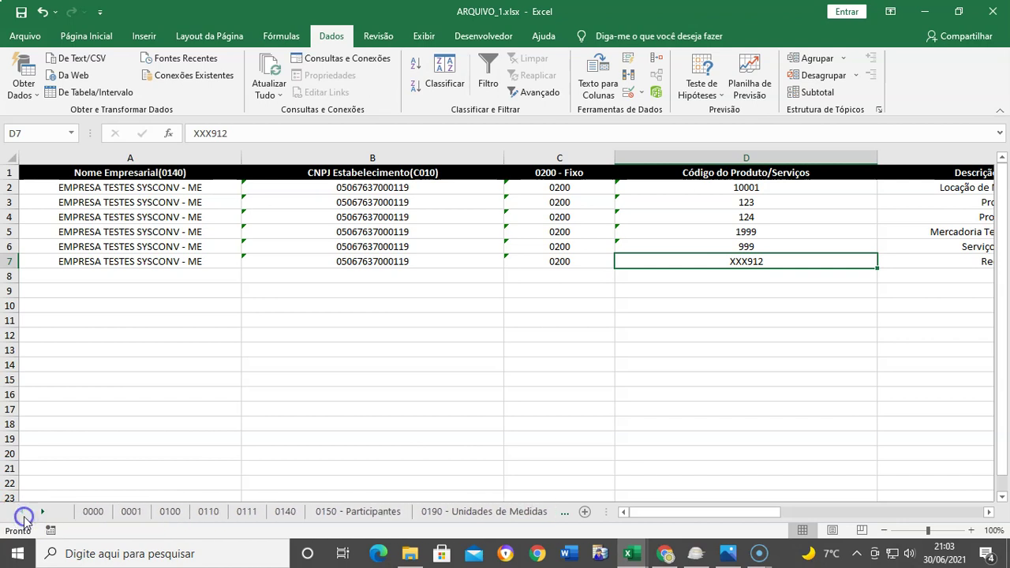
click(93, 512)
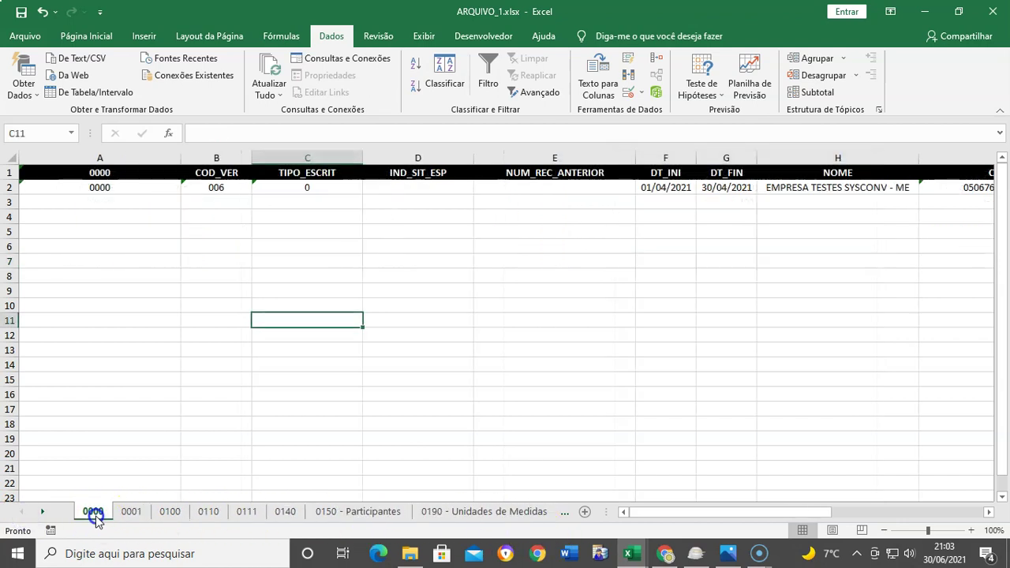
click(131, 512)
click(170, 512)
click(208, 512)
click(246, 511)
click(286, 513)
click(309, 513)
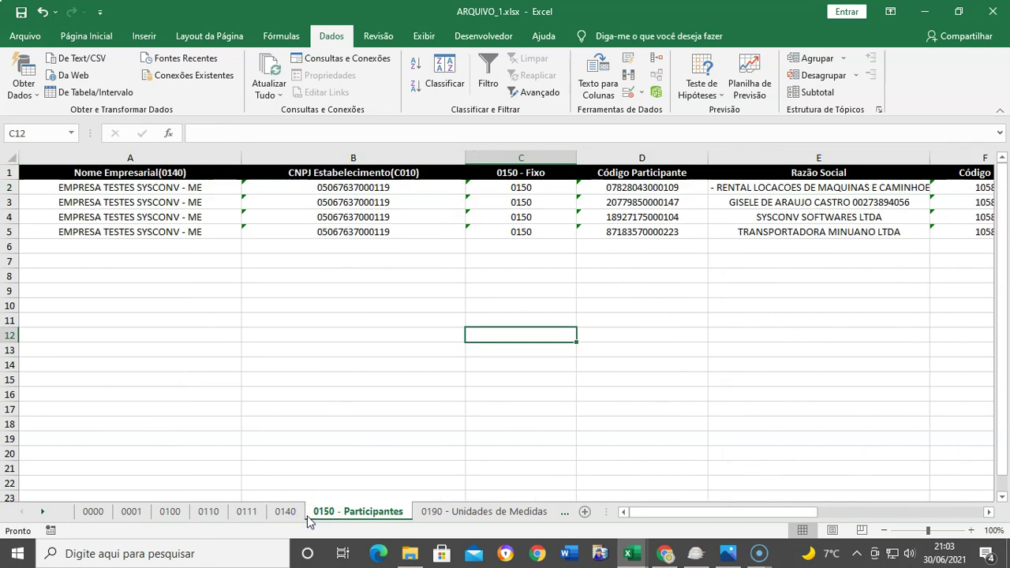
Count the record lines on each block 0 sheet in order, from 0000 through 0500.
click(93, 513)
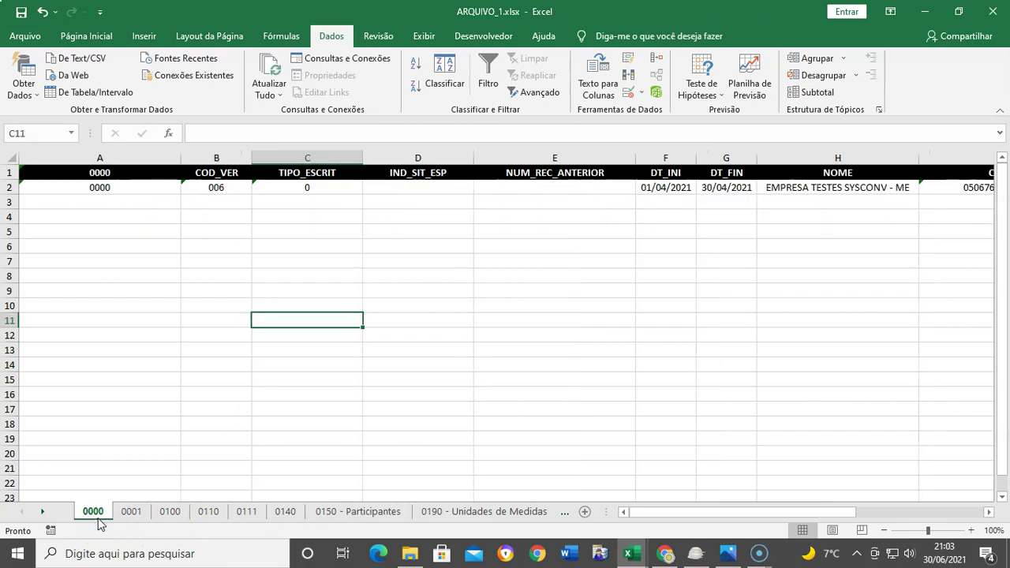
click(129, 515)
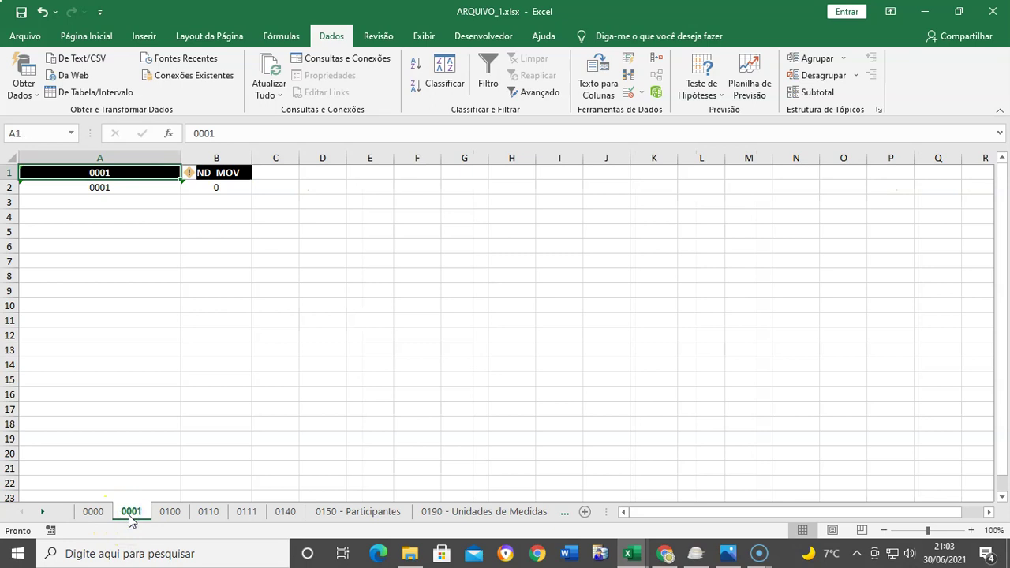
click(168, 513)
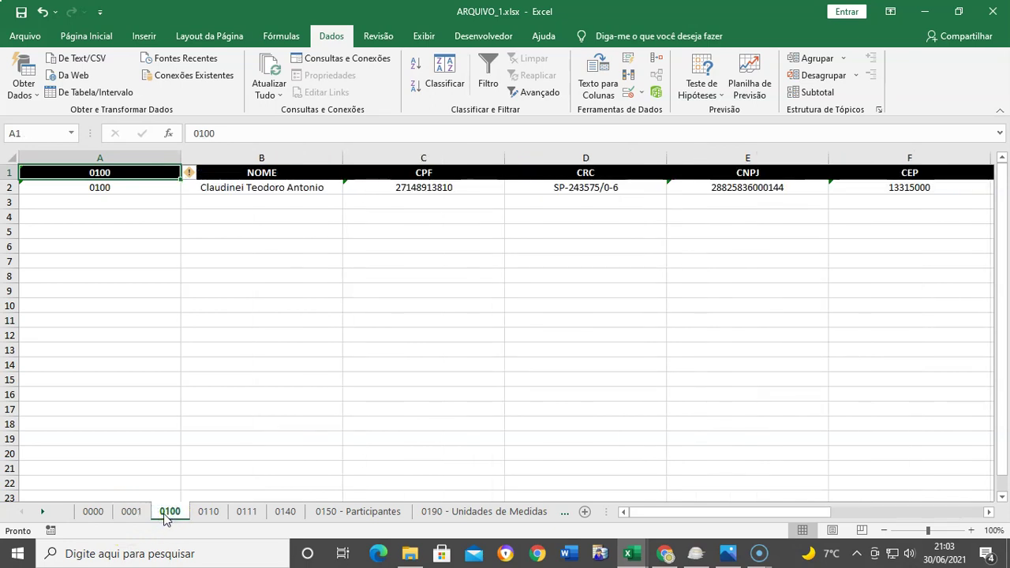
click(207, 513)
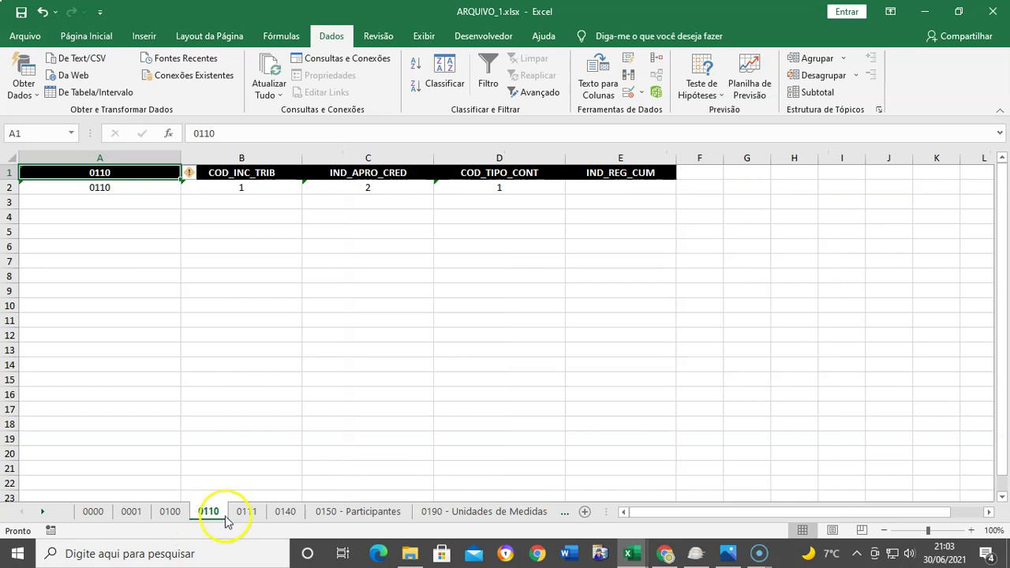
click(234, 514)
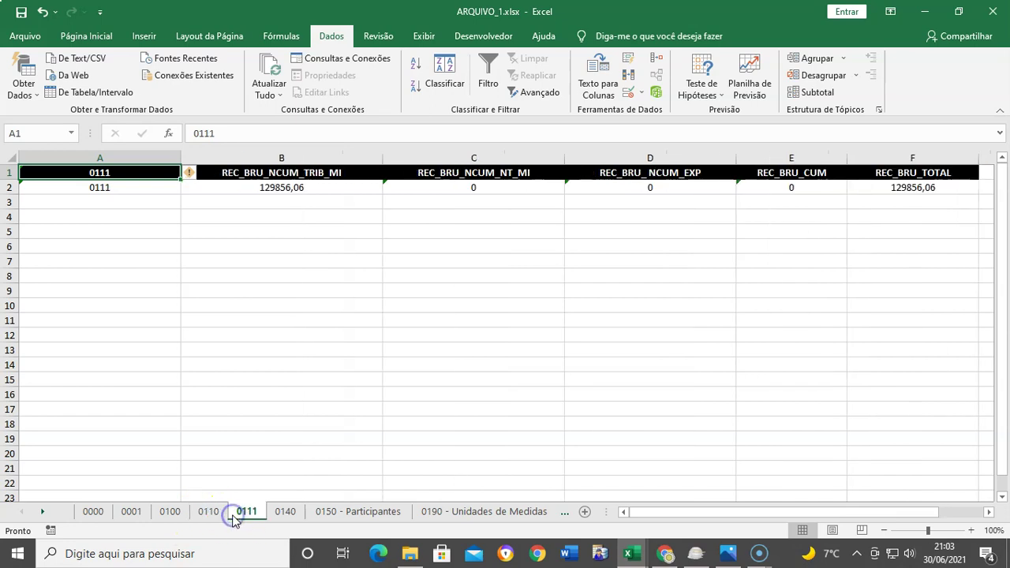
click(281, 515)
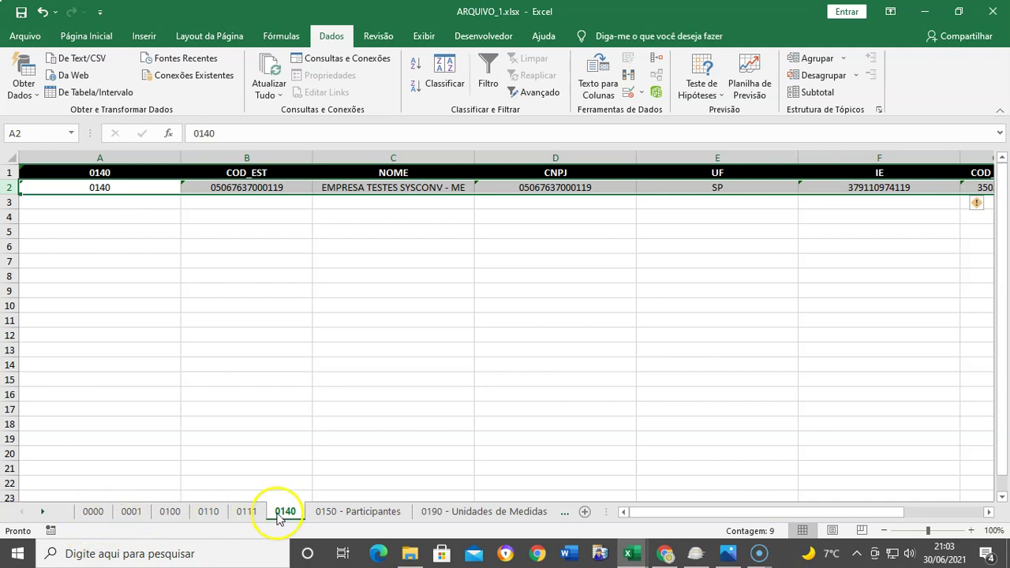
click(336, 519)
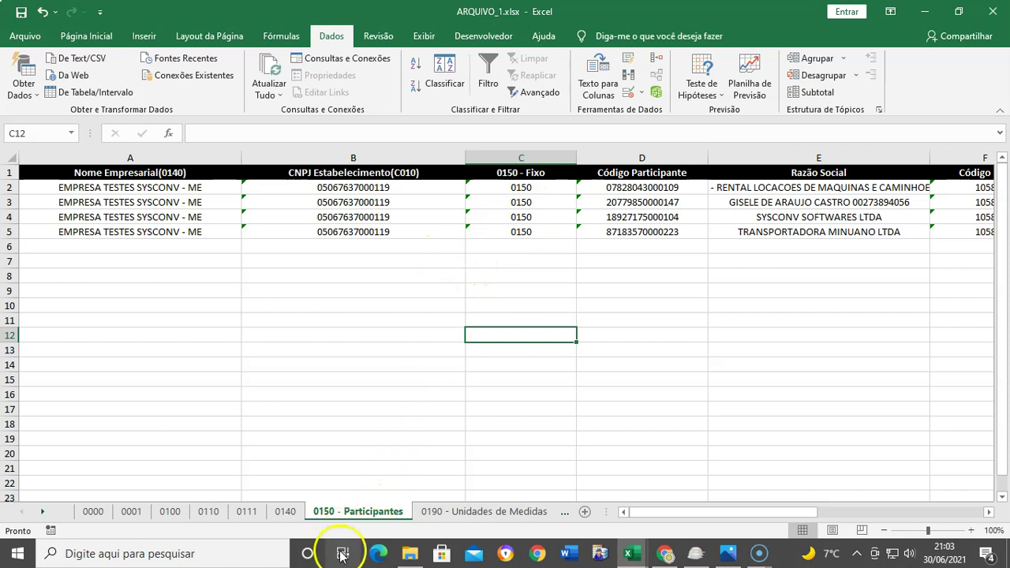
click(456, 512)
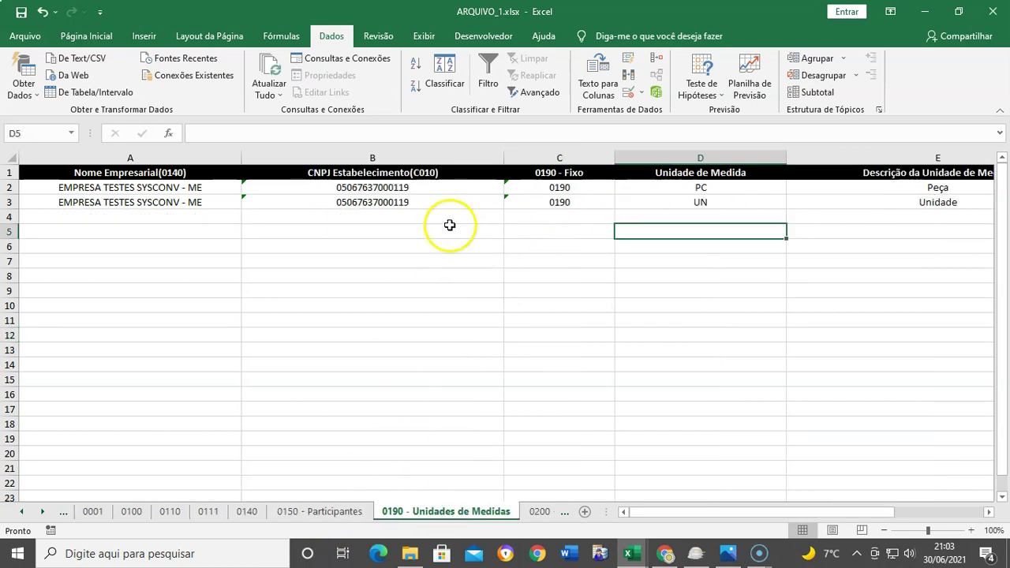
click(541, 513)
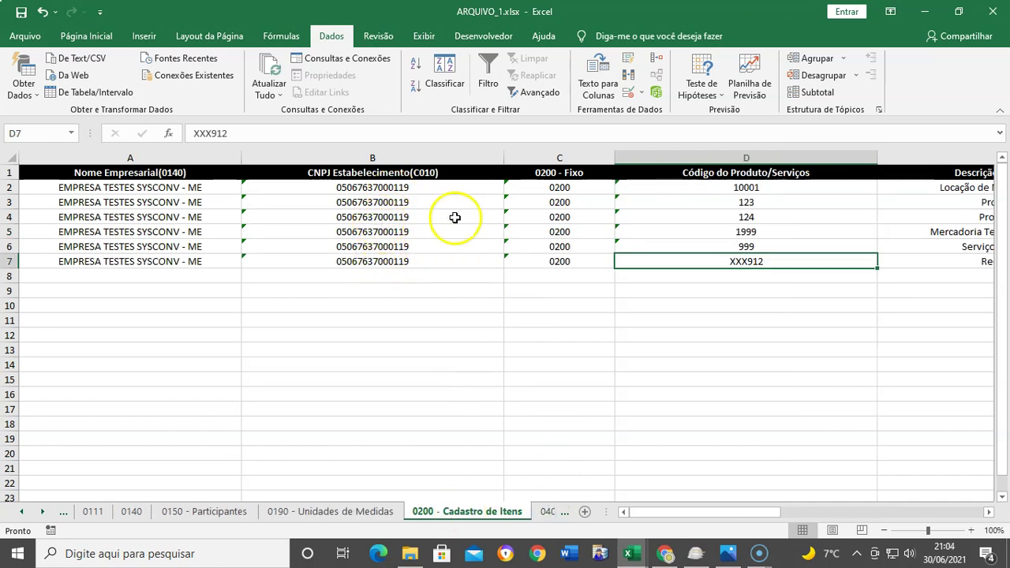
click(546, 513)
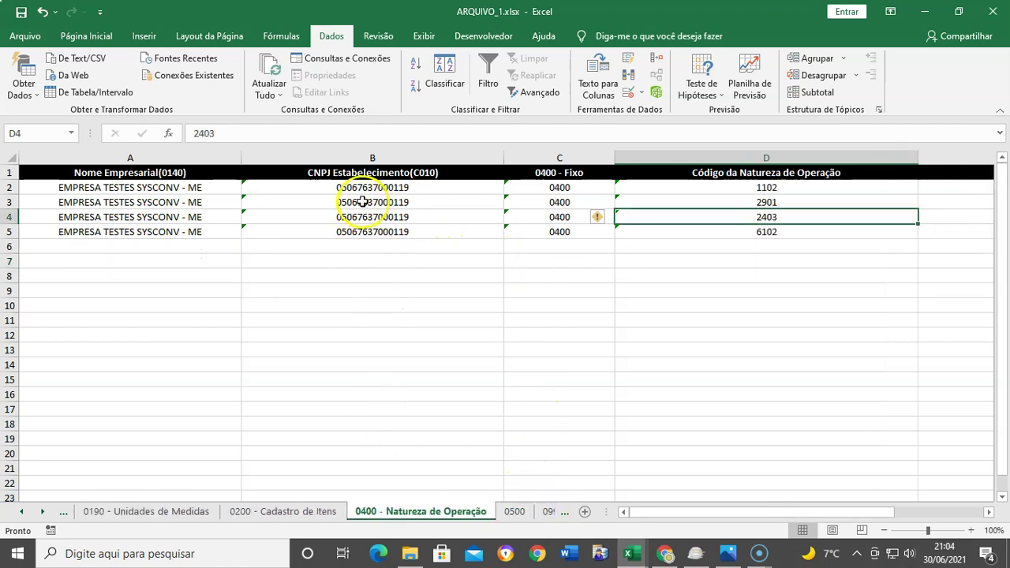
click(514, 511)
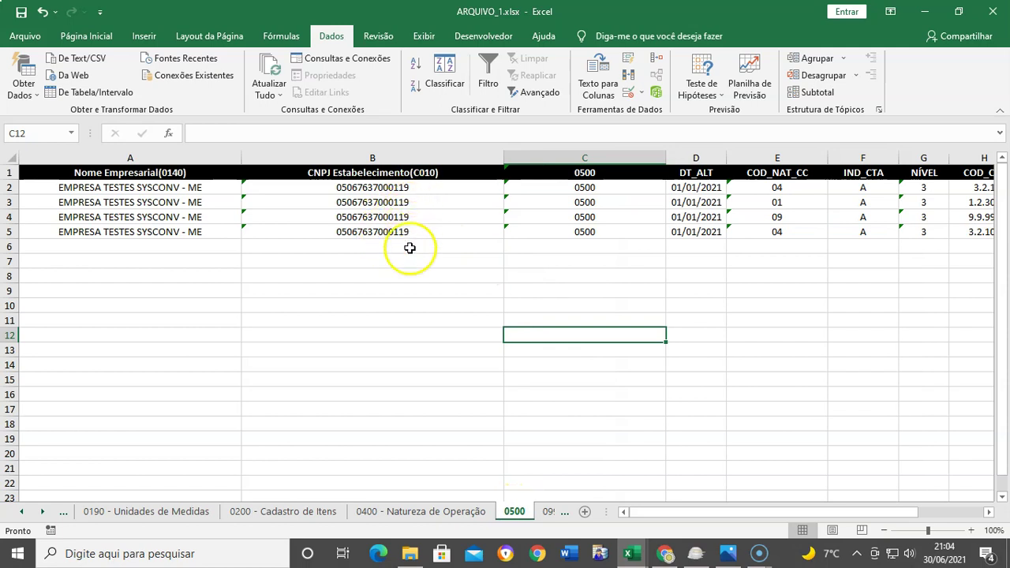
Set the QTD_LIN_0 value in cell B2 of sheet 0990 to 27.
click(544, 513)
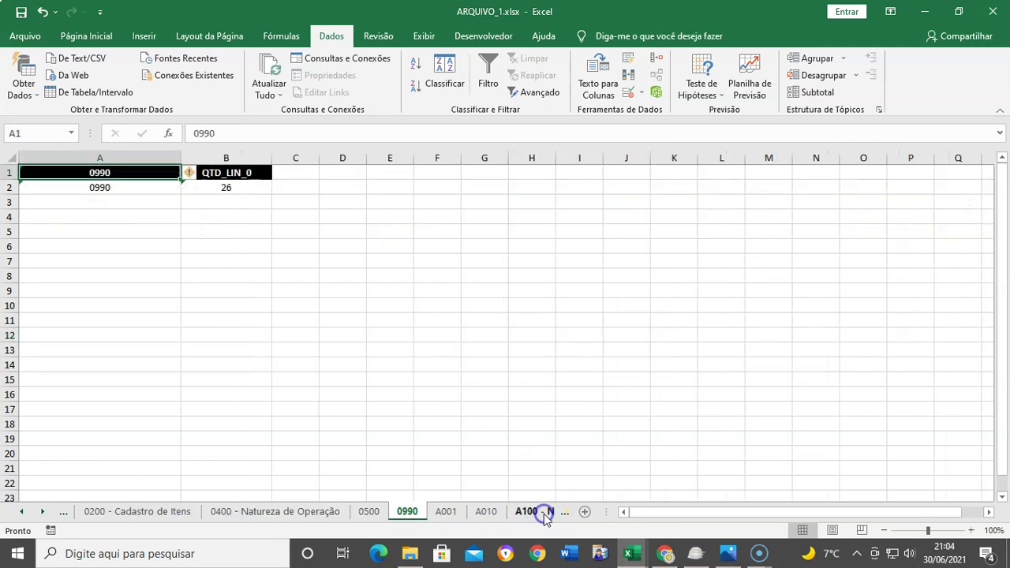
click(229, 186)
text(27)
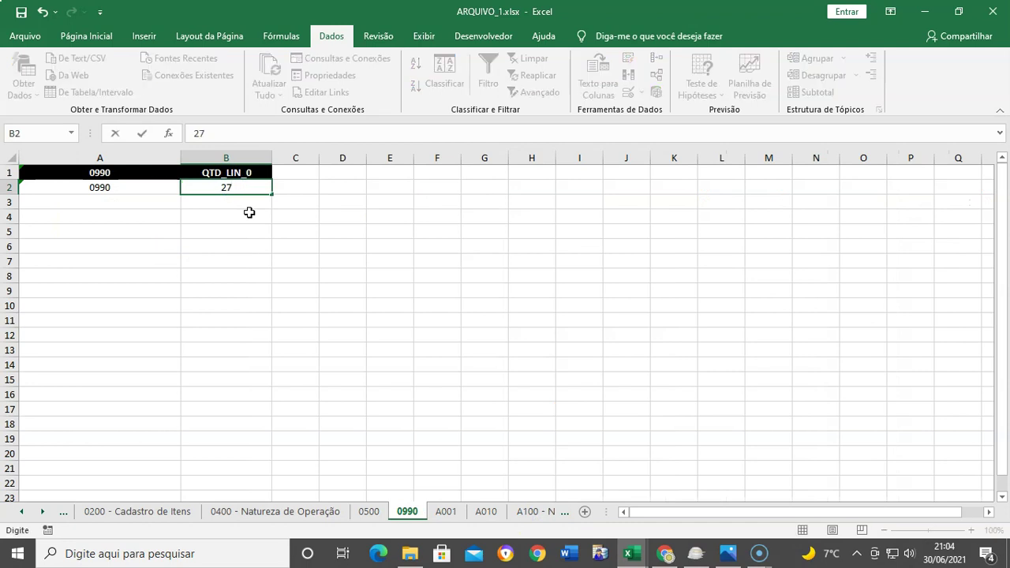
click(254, 232)
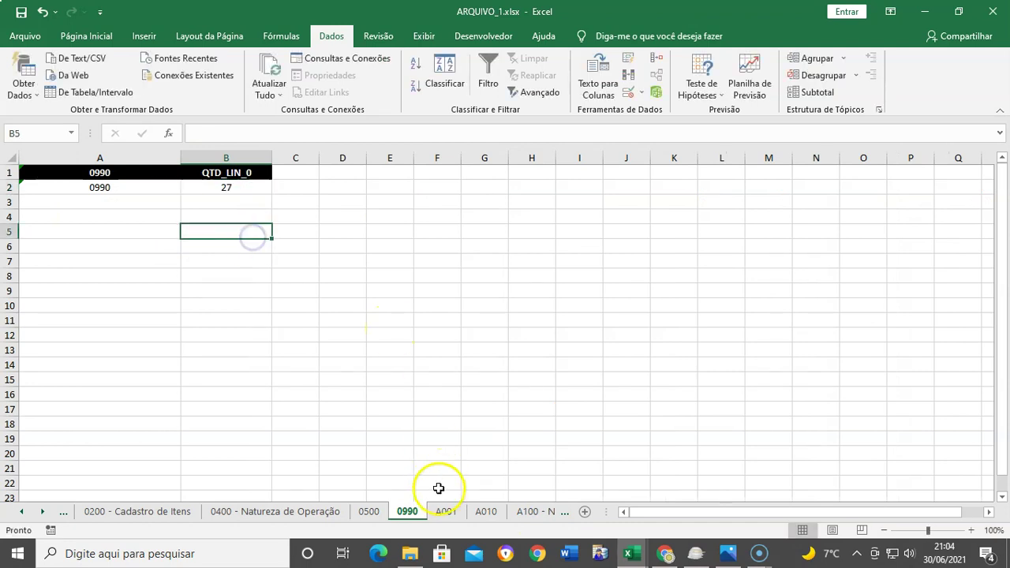
click(21, 512)
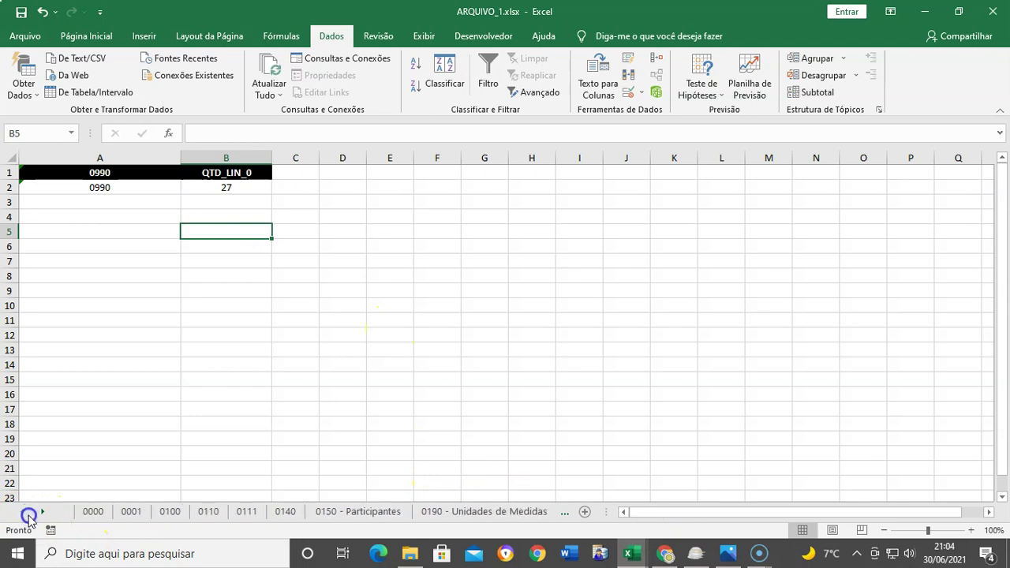
Recount the record lines on the block 0 sheets from 0000 through 0150 - Participantes.
click(89, 512)
click(131, 511)
click(169, 511)
click(208, 511)
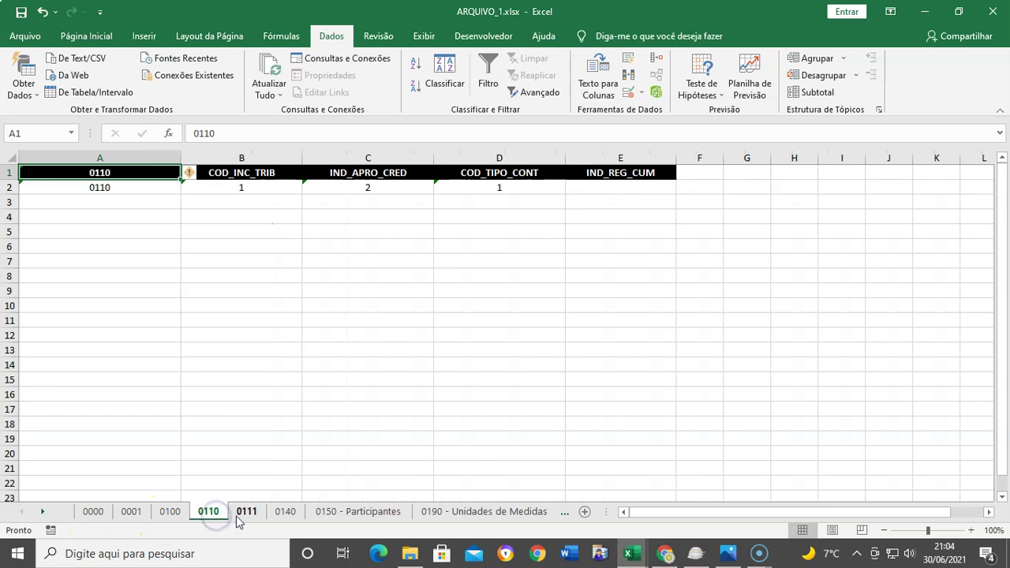
click(246, 513)
click(280, 514)
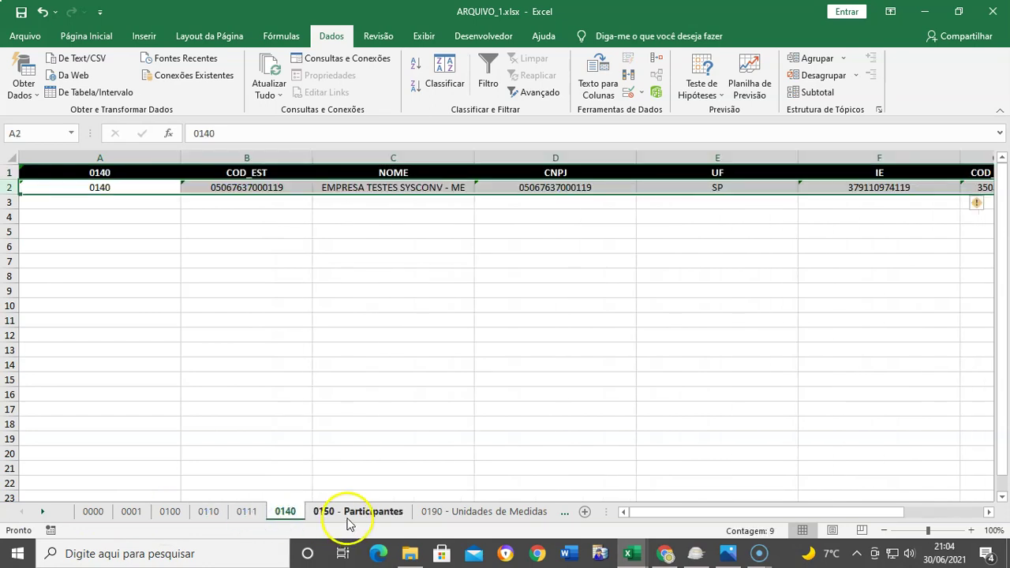
click(351, 513)
click(384, 192)
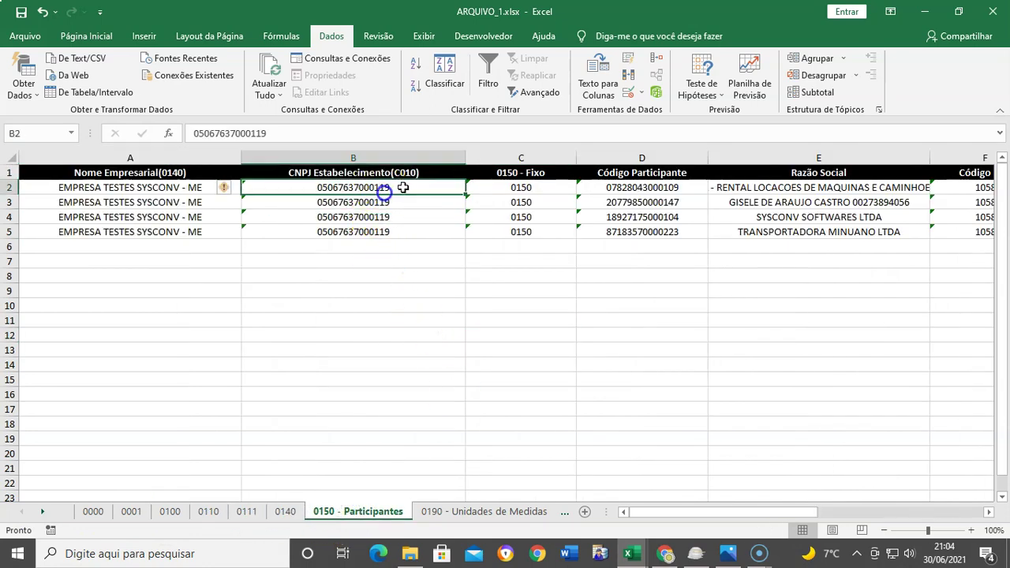
key(Down)
key(Down)
key(Down)
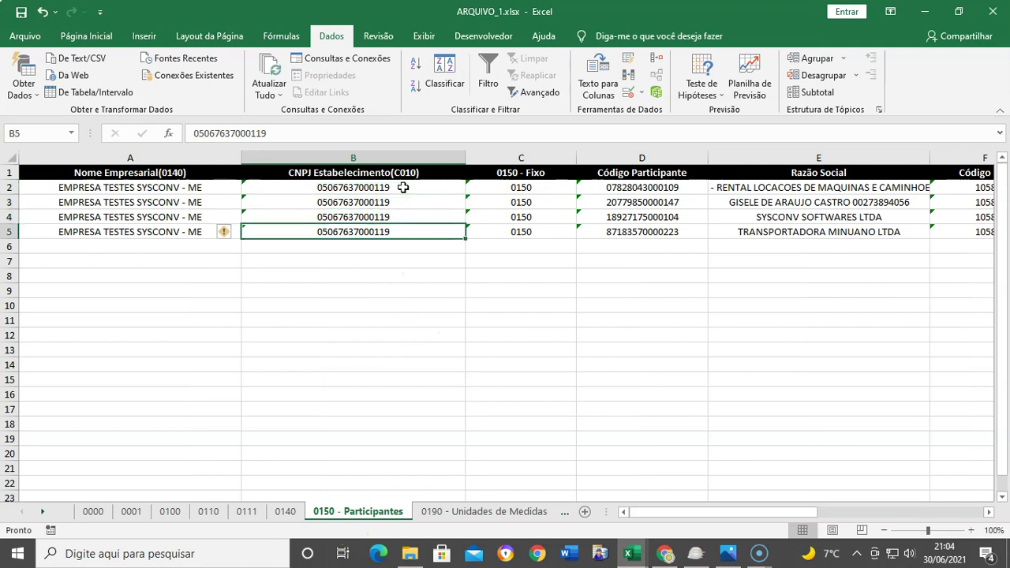
Recount the record lines on sheets 0190 - Unidades de Medidas and 0200 - Cadastro de Itens.
click(439, 510)
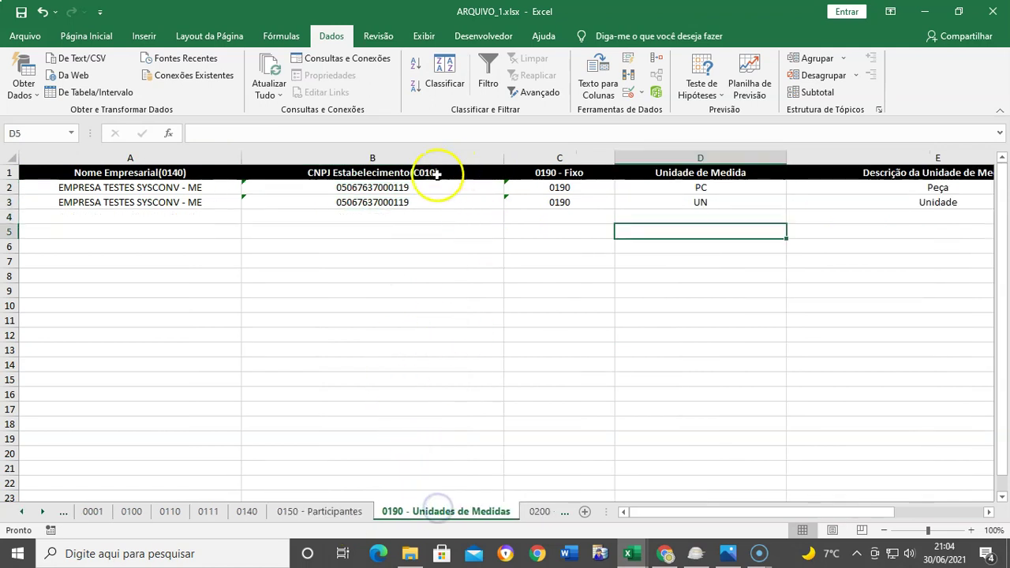
click(432, 187)
click(531, 512)
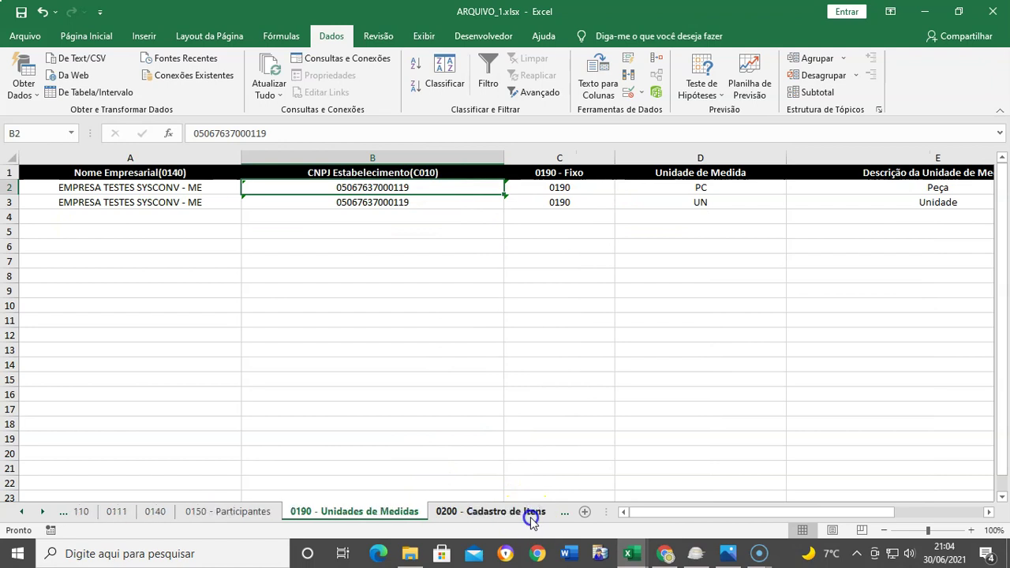
click(426, 192)
key(Down)
key(Down)
key(Down)
key(Down)
key(Down)
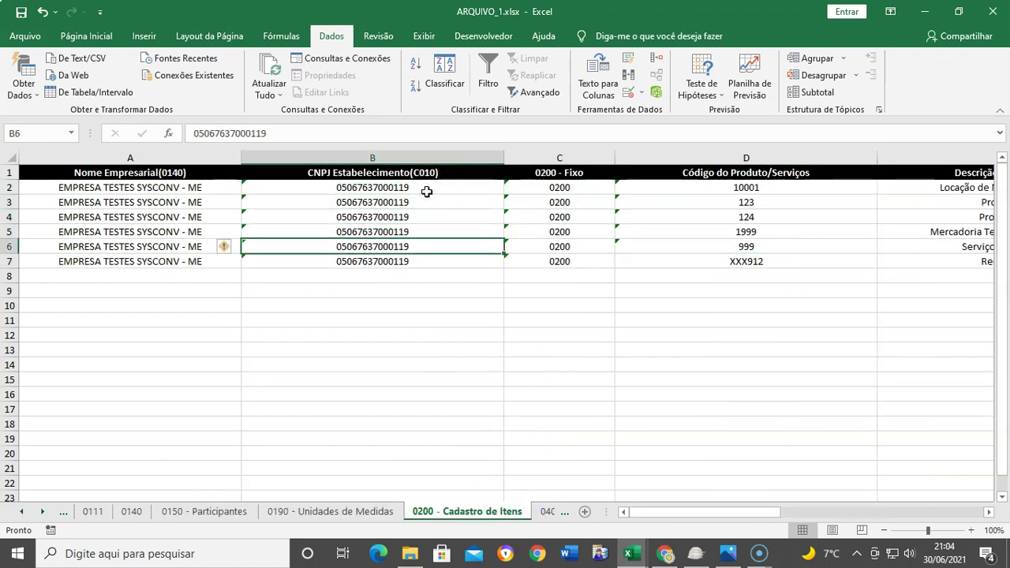
Recount the record lines on sheets 0400 - Natureza de Operação and 0500.
click(553, 513)
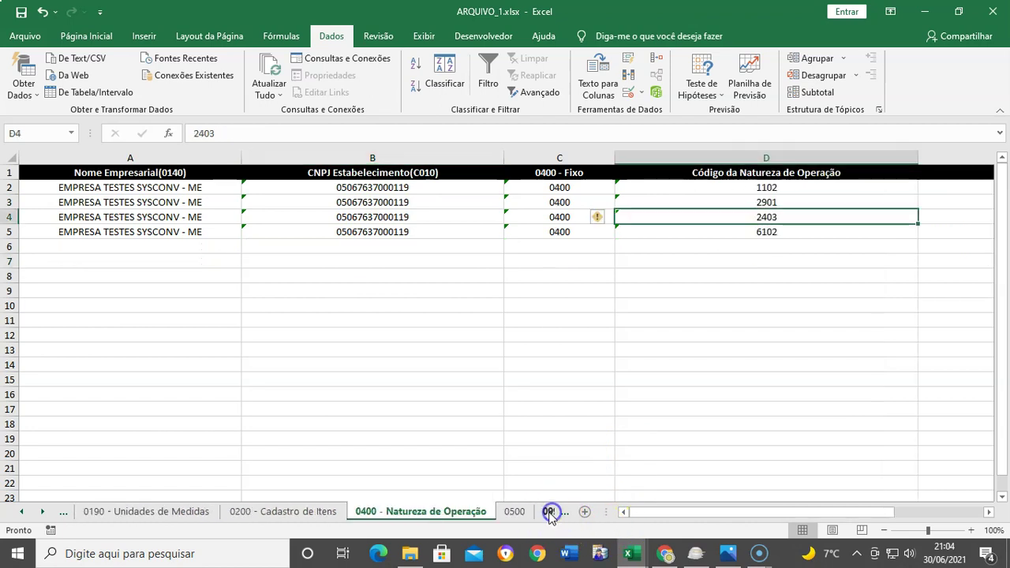
click(399, 186)
key(Down)
key(Down)
key(Down)
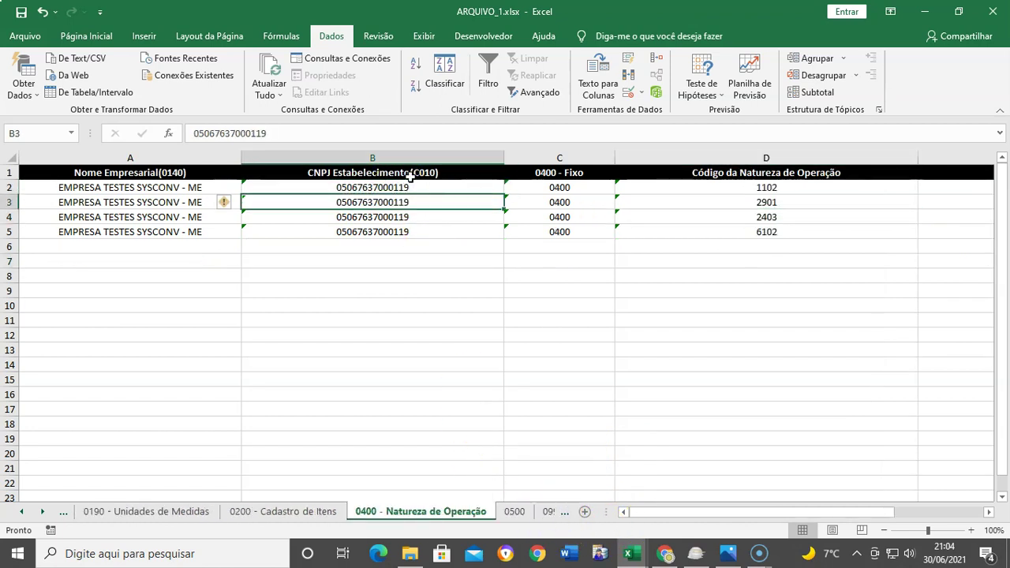
click(515, 511)
click(402, 189)
key(Down)
key(Down)
key(Down)
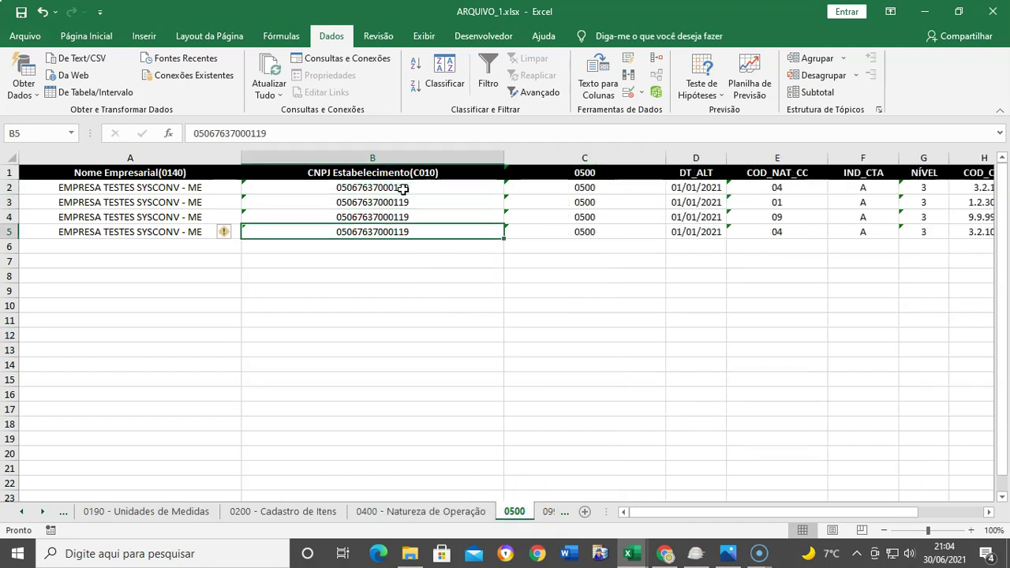
Check the QTD_LIN_0 total on sheet 0990 against the recounted block 0 lines.
click(547, 511)
click(228, 187)
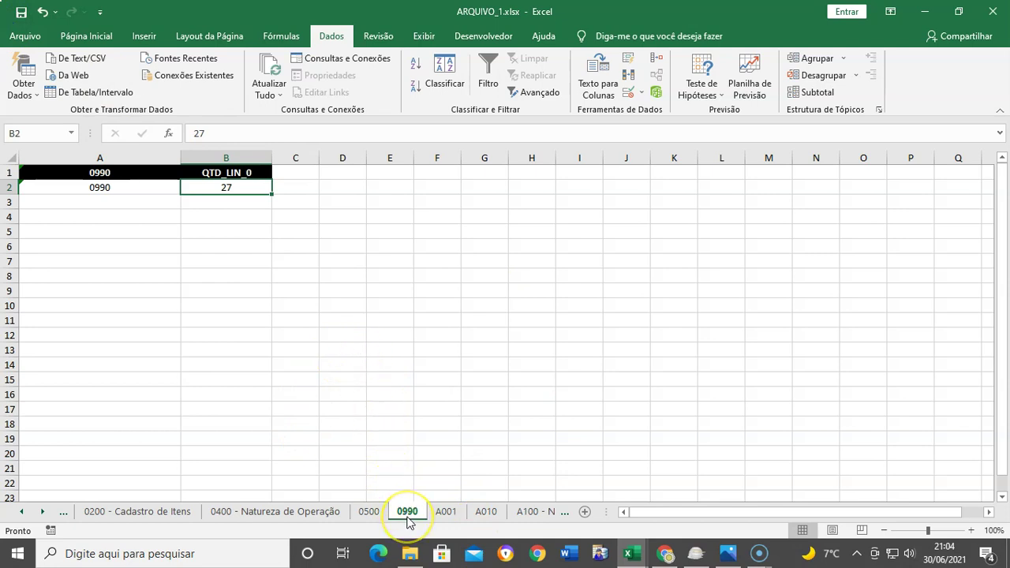
click(284, 247)
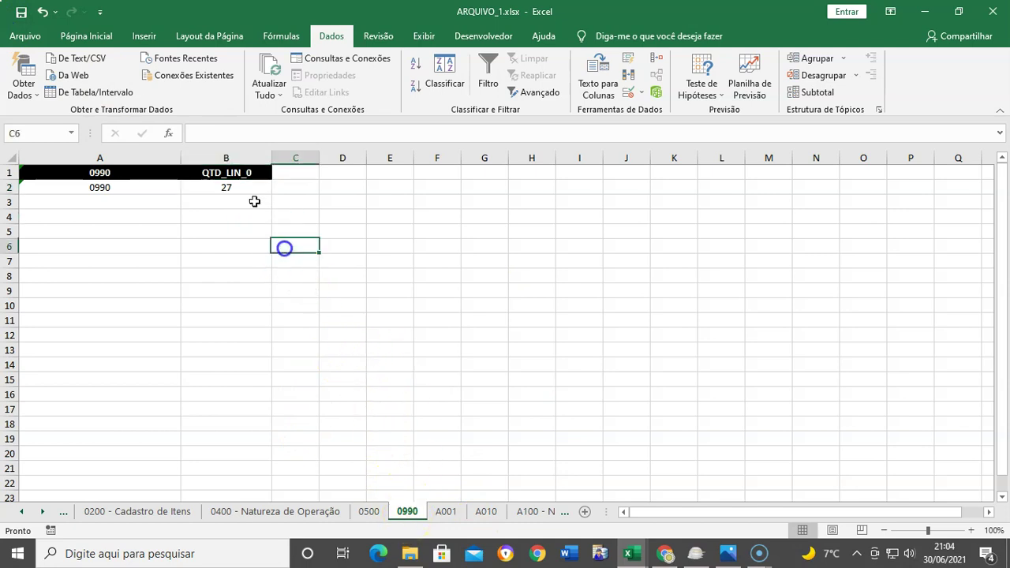
click(230, 187)
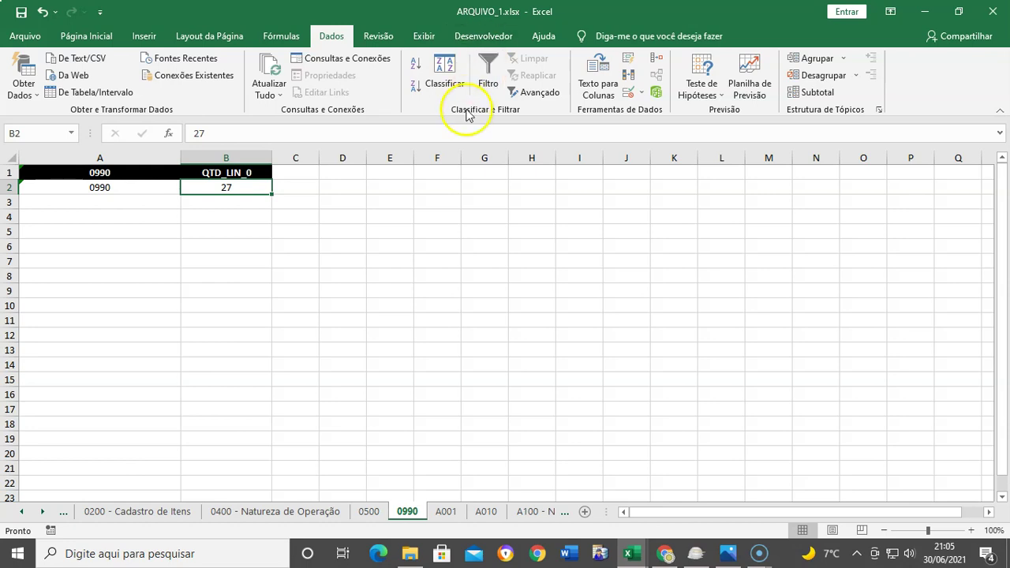
Review the A001 opening record and the establishment's CNPJ record on sheet A010.
click(447, 512)
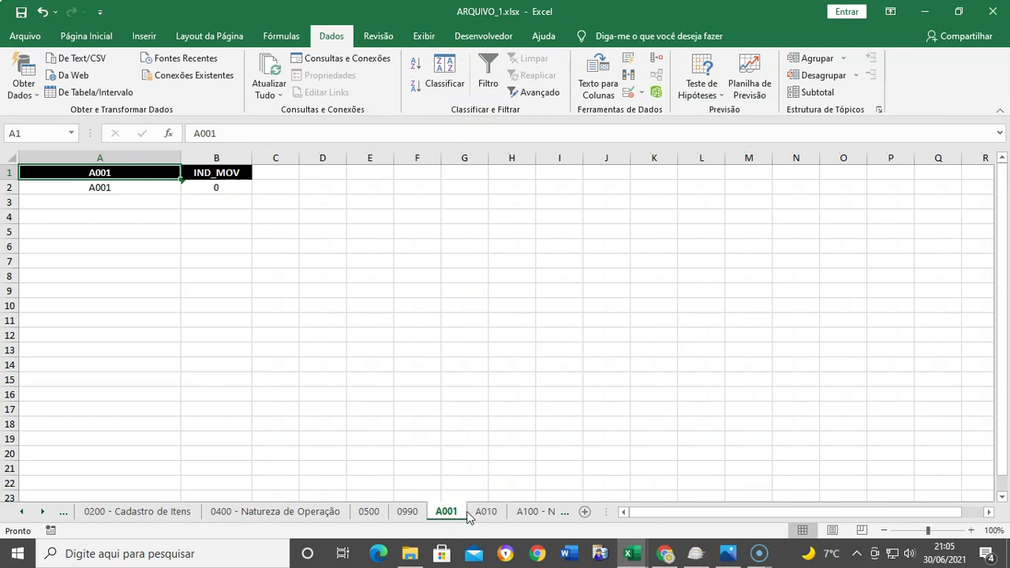
click(485, 511)
click(252, 257)
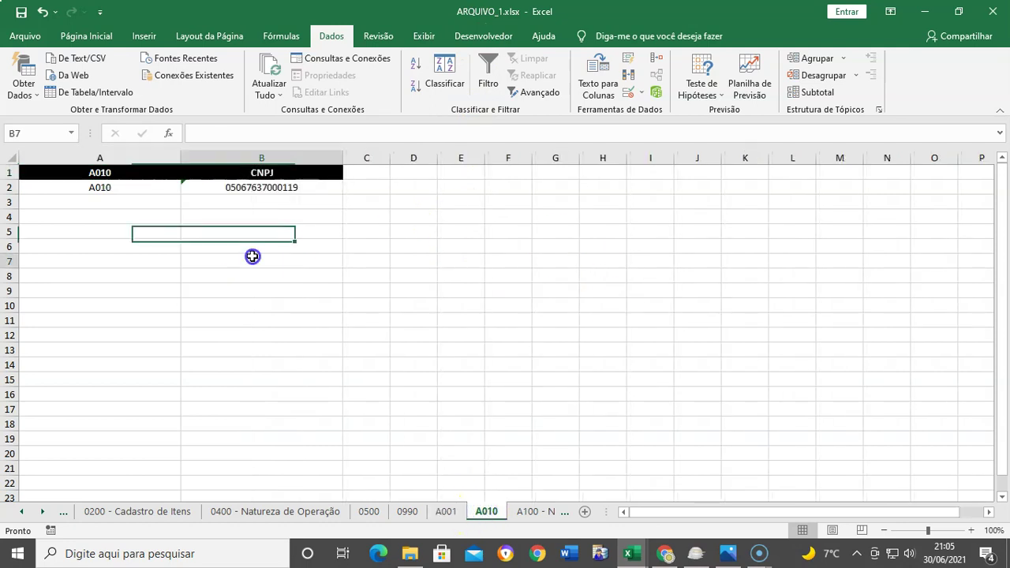
click(276, 188)
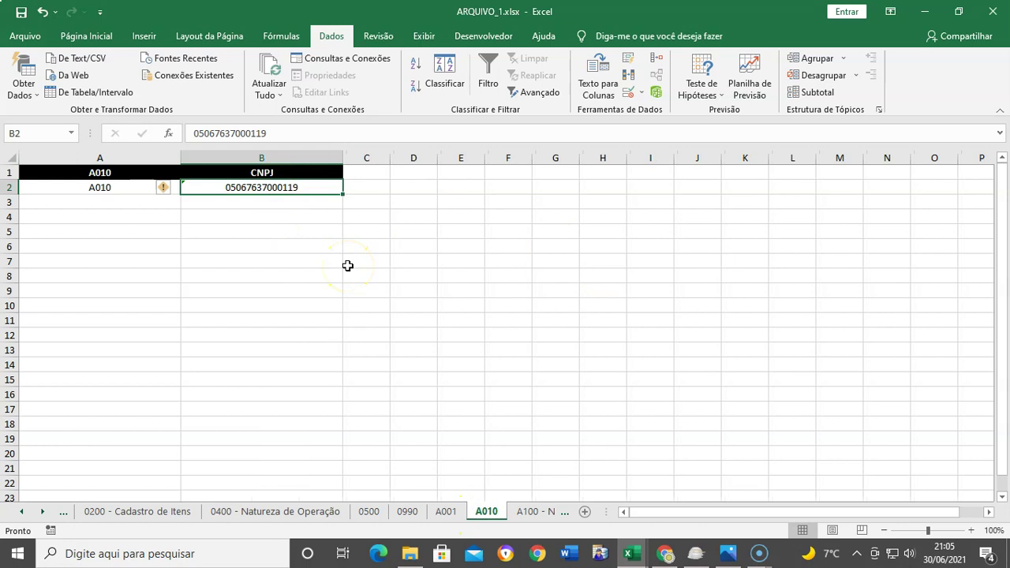
click(105, 199)
click(119, 188)
click(239, 188)
click(119, 189)
click(224, 191)
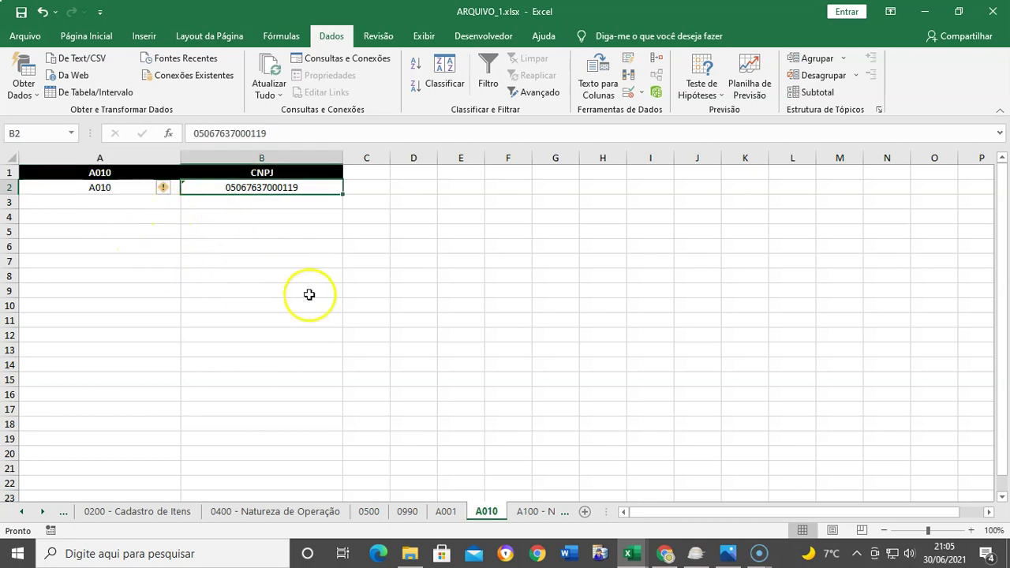
Open sheet A100 - Nota de Serviço in ARQUIVO_1, and copy rows 2 to 4 from the same sheet of ARQUIVO_2.
click(523, 512)
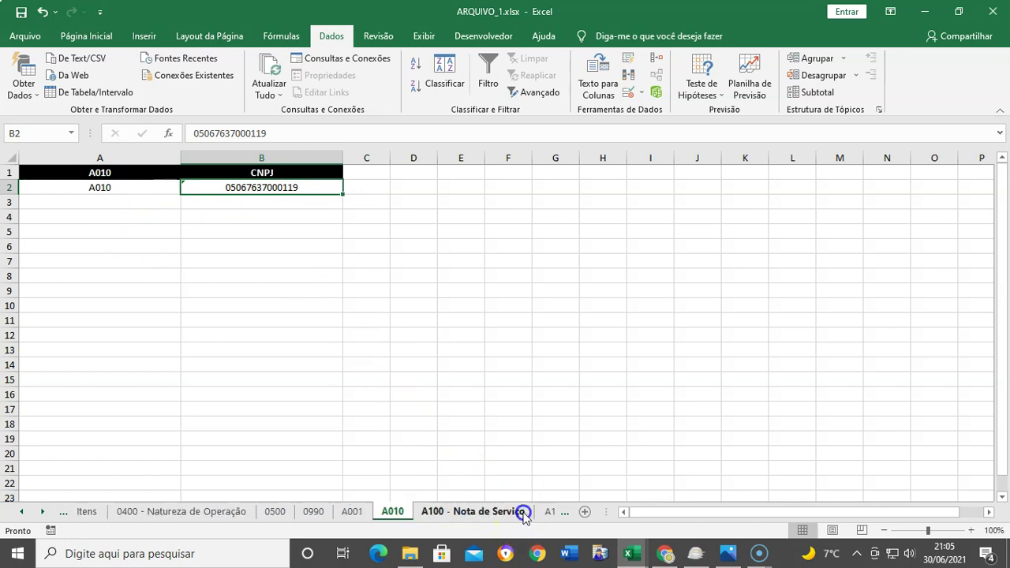
click(346, 323)
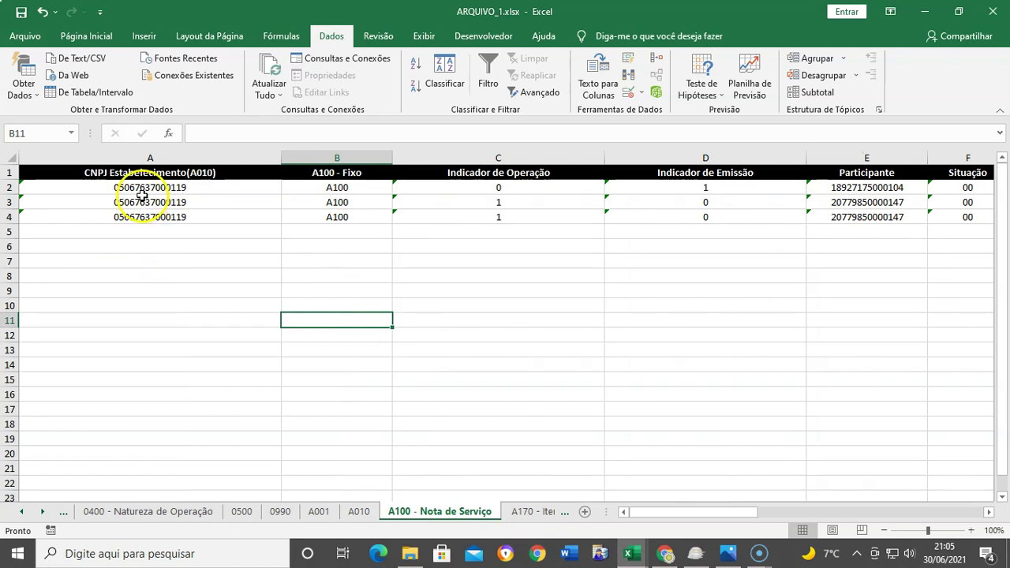
mouse_move(635, 548)
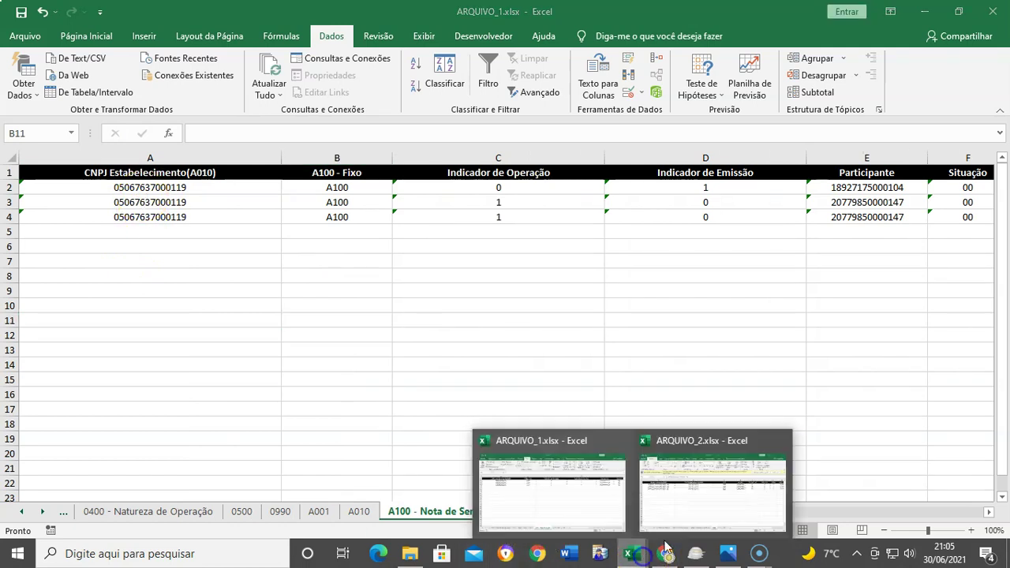
click(699, 505)
click(43, 511)
click(42, 511)
click(42, 511)
click(248, 518)
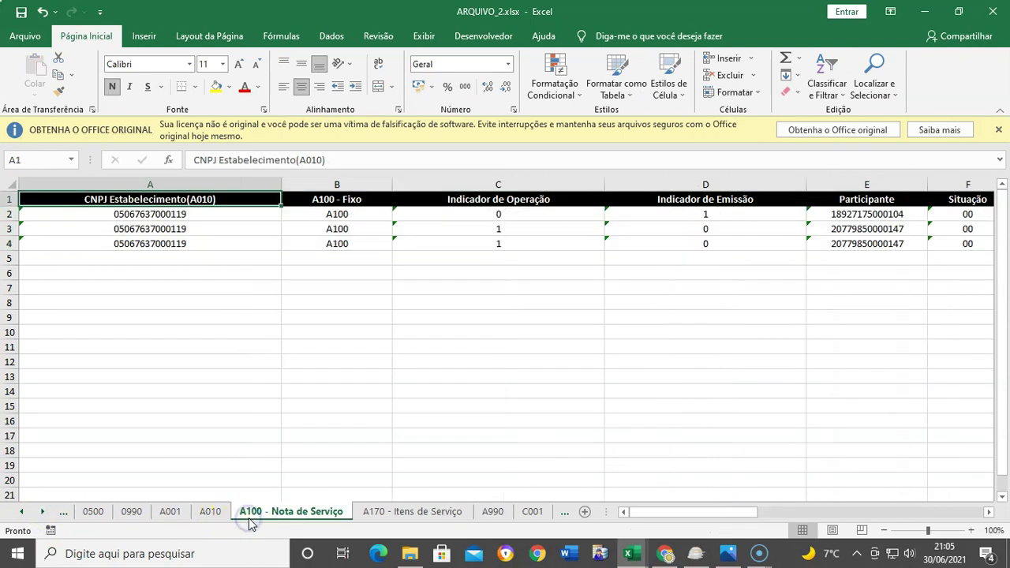
drag(9, 213, 8, 243)
right_click(6, 234)
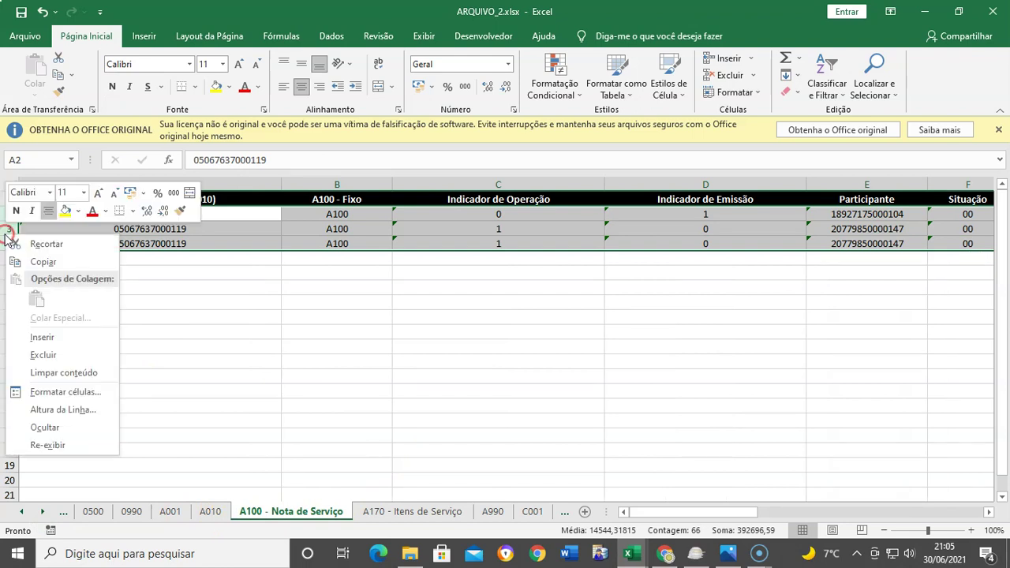
click(40, 262)
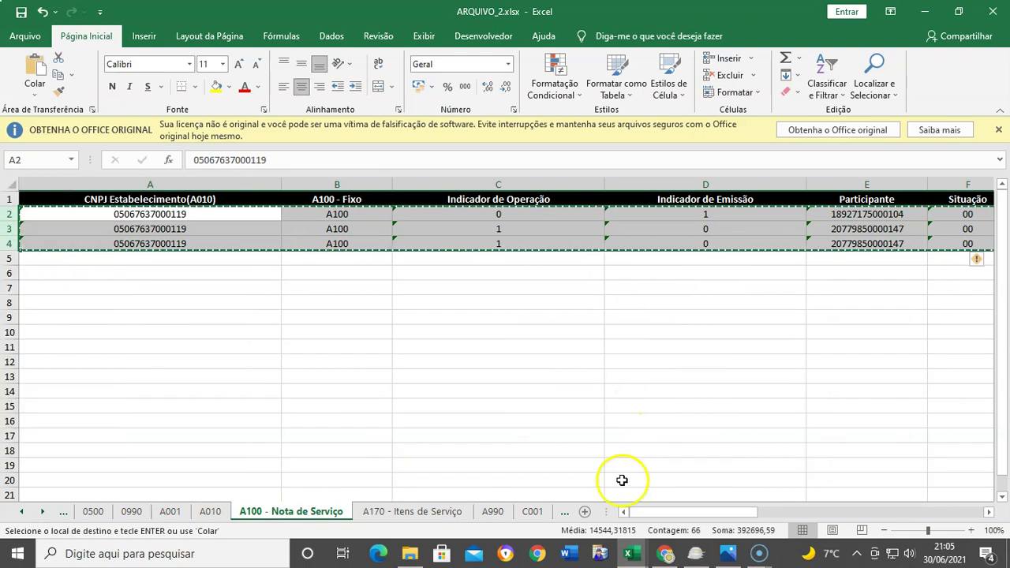
Paste the copied service invoice rows into ARQUIVO_1's A100 - Nota de Serviço sheet, starting at row 5.
mouse_move(631, 552)
click(504, 469)
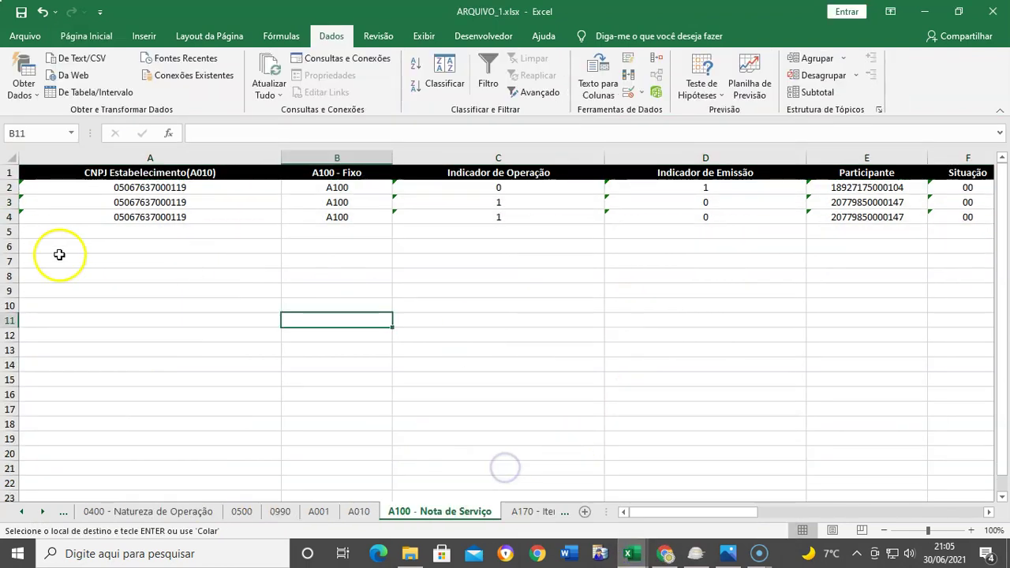
click(12, 231)
right_click(12, 230)
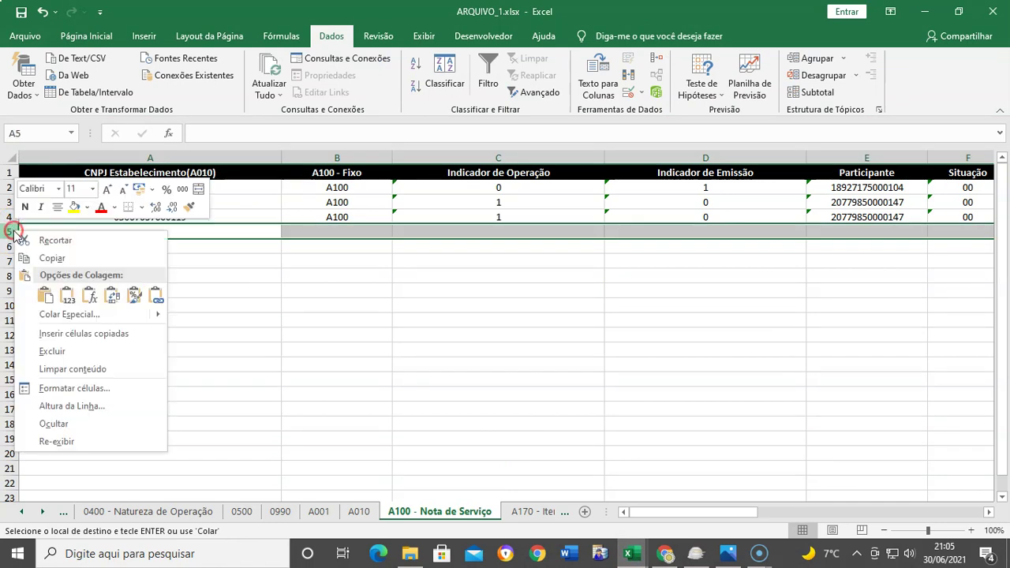
click(45, 294)
click(225, 336)
Examine the original and pasted records on sheet A100, including the CNPJ Estabelecimento(A010) column.
click(418, 324)
click(431, 247)
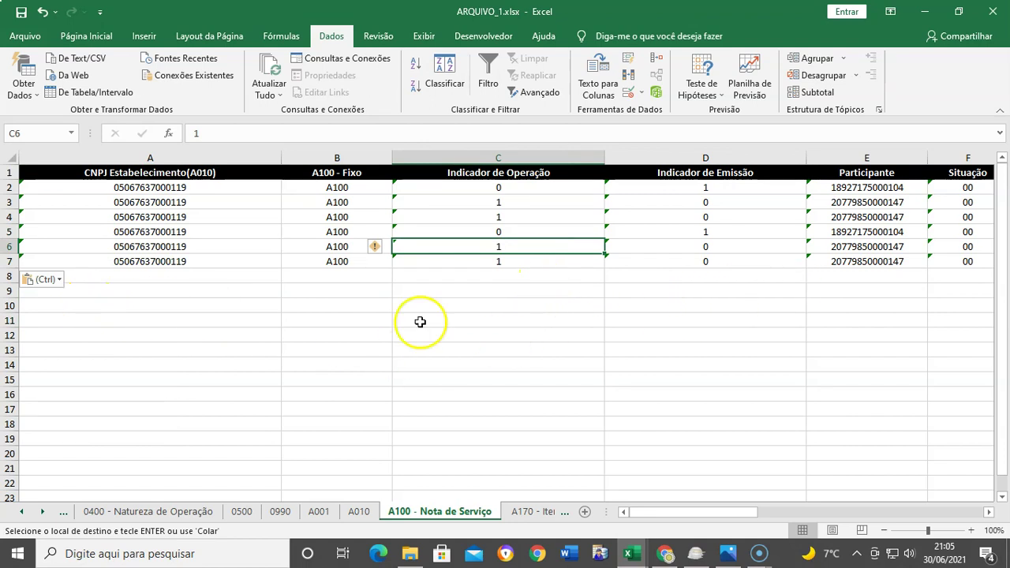
click(158, 277)
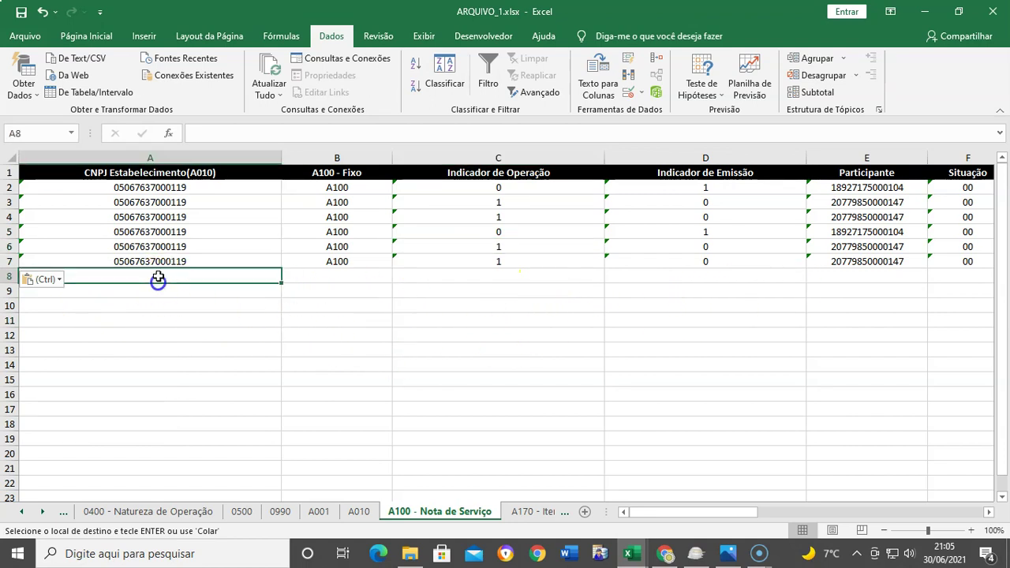
click(162, 218)
click(169, 202)
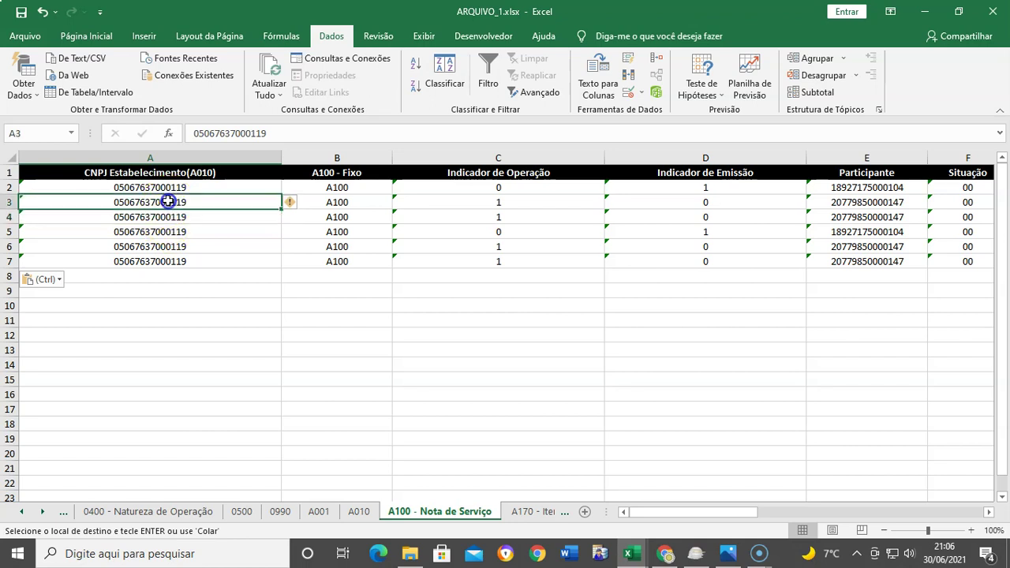
click(164, 188)
click(163, 230)
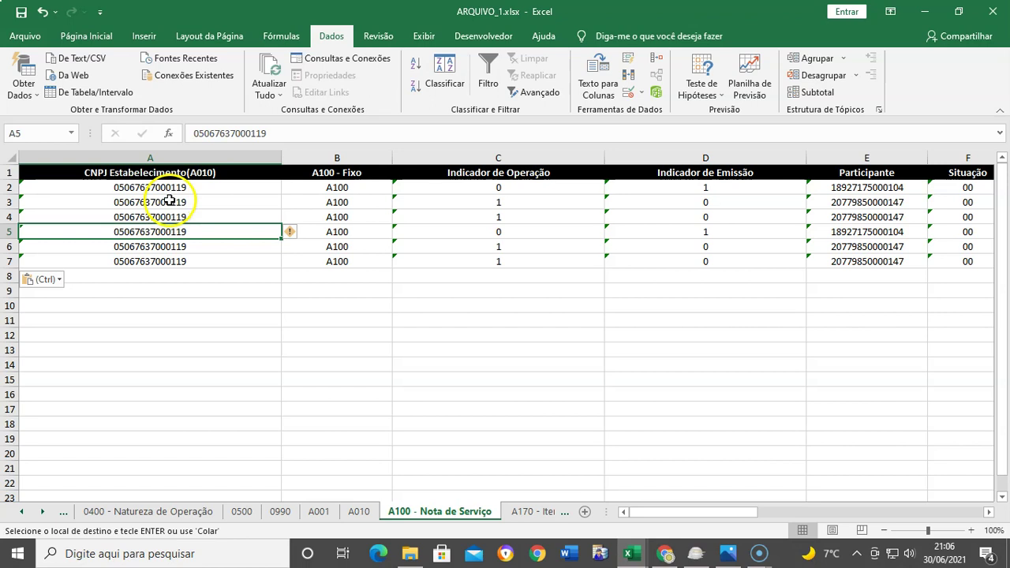
click(205, 171)
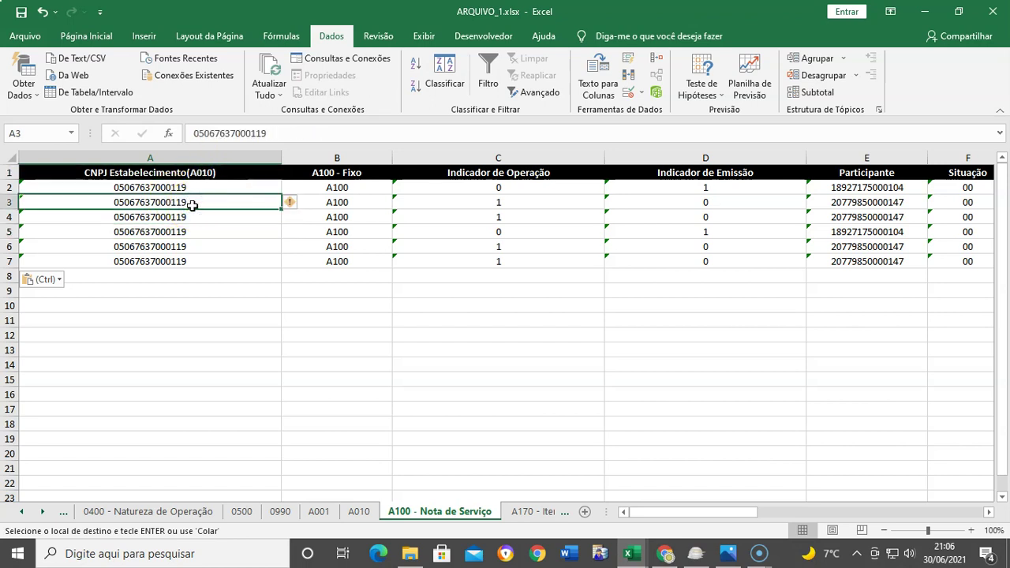
Compare the establishment CNPJ on sheet A010 with the CNPJ Estabelecimento(A010) column of sheet A100 - Nota de Serviço.
click(359, 511)
click(110, 197)
click(221, 196)
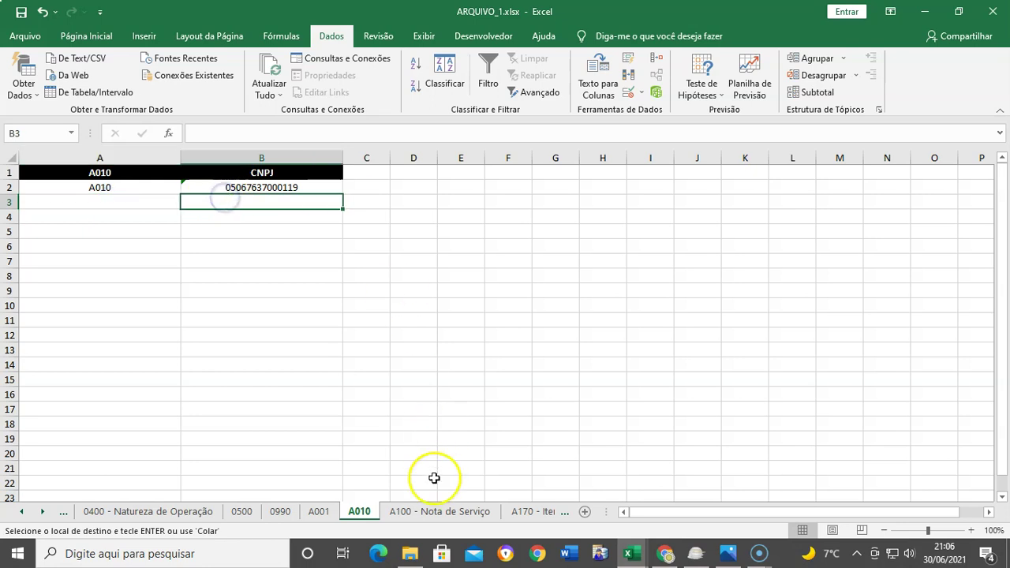
click(422, 512)
click(119, 275)
click(160, 246)
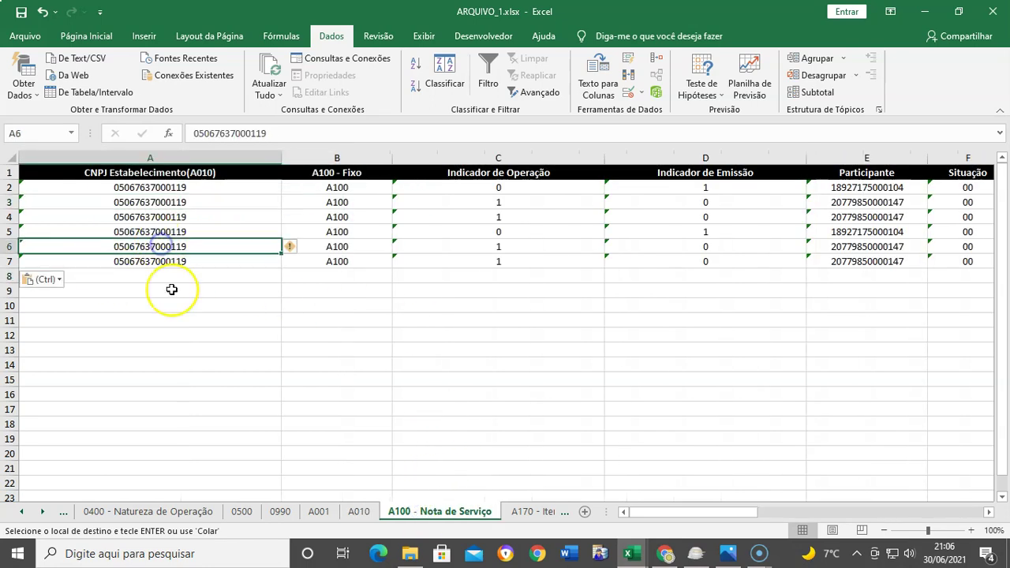
click(171, 289)
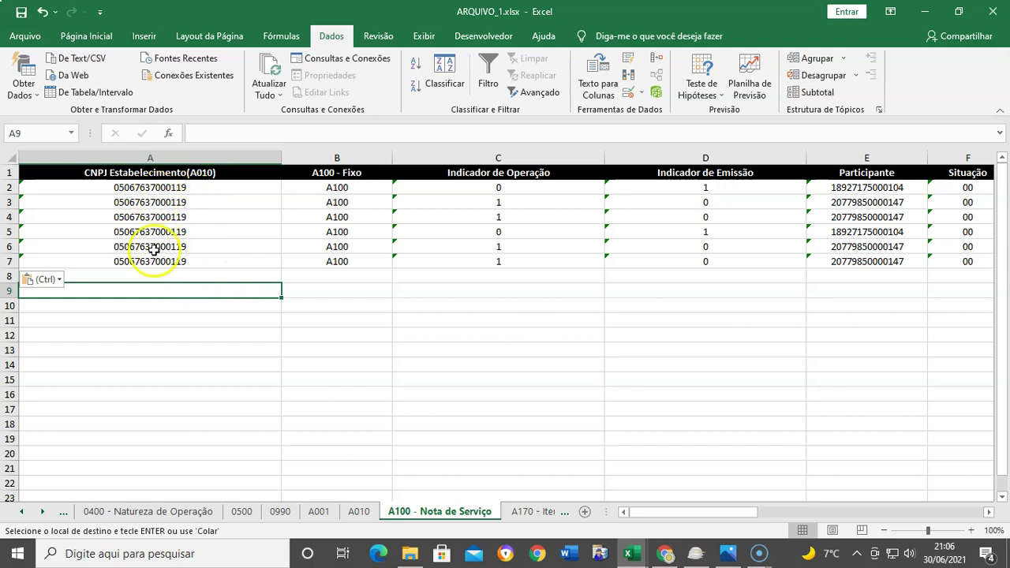
Save the ARQUIVO_1 workbook with the merged A100 records.
click(300, 347)
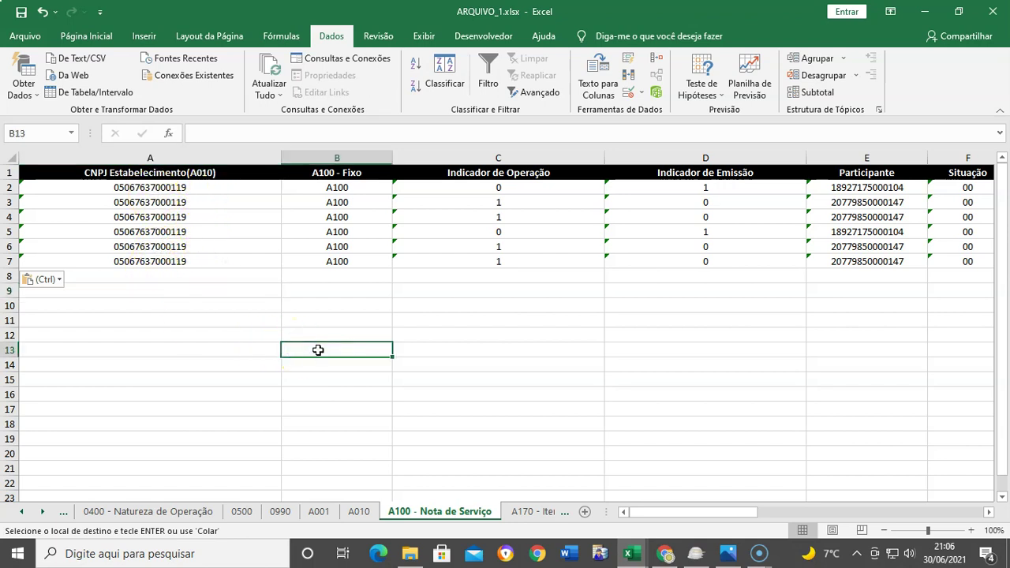
click(22, 11)
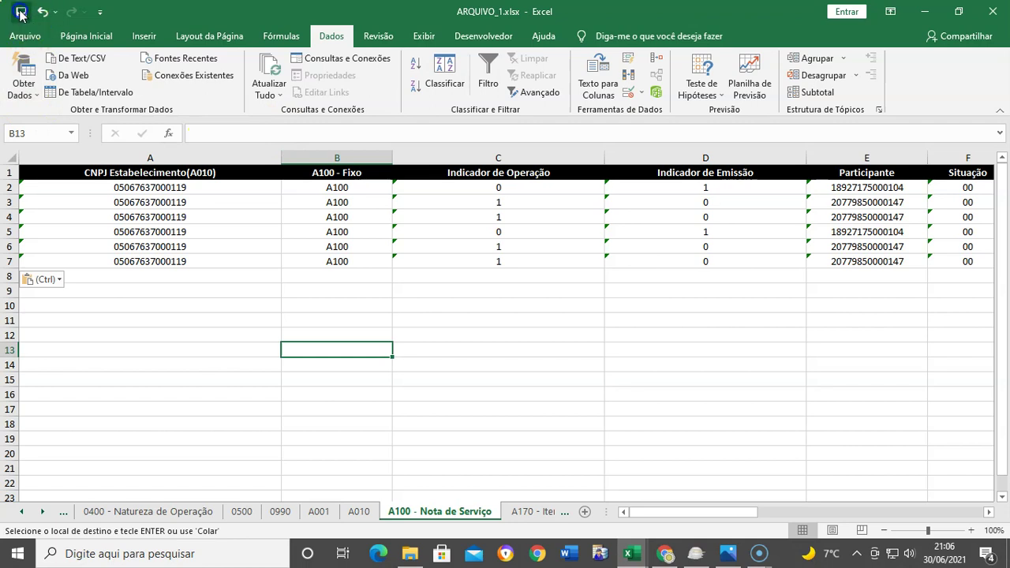
Check each establishment CNPJ in rows 2 to 7 of ARQUIVO_1's A100 - Nota de Serviço sheet.
click(182, 189)
key(Down)
key(Down)
key(Down)
key(Down)
key(Down)
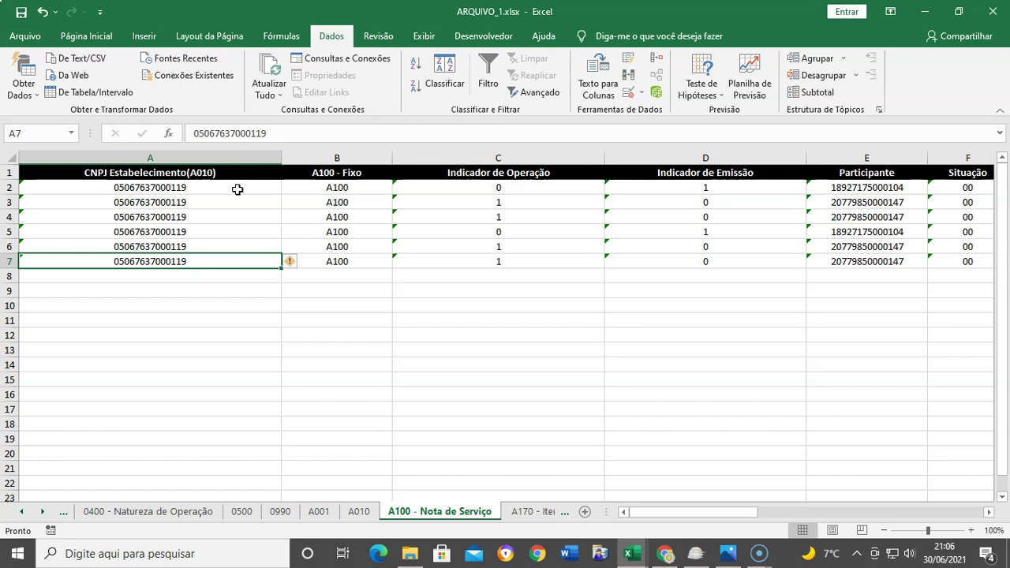
Copy the service item rows 2 to 5 from ARQUIVO_2's A170 - Itens de Serviço sheet.
click(527, 511)
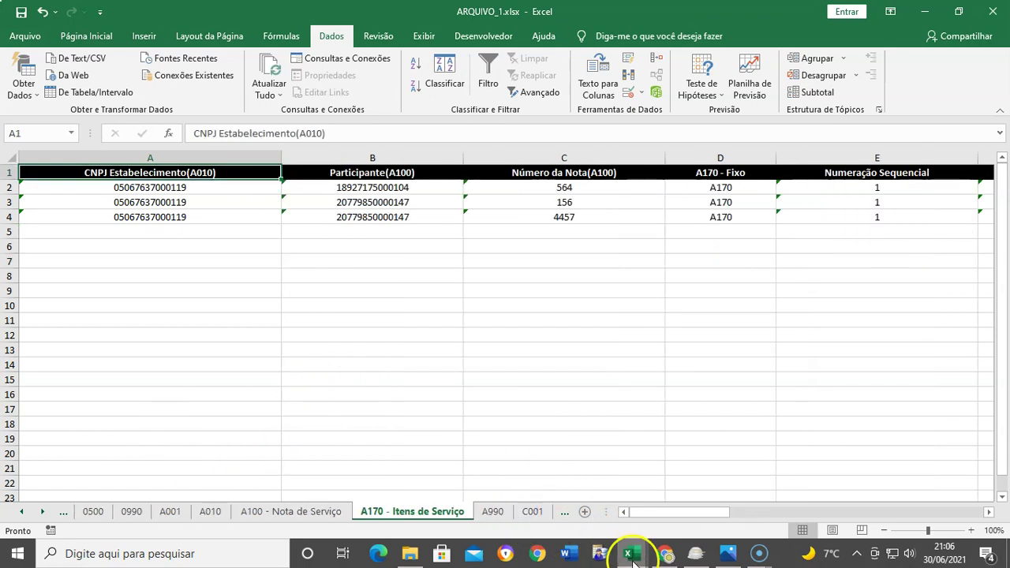
mouse_move(631, 553)
click(705, 496)
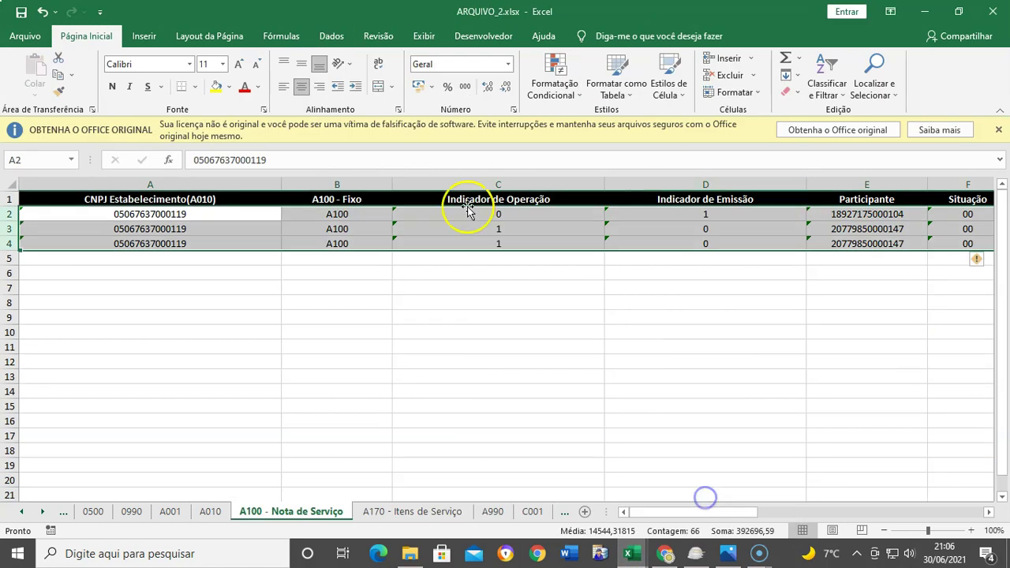
click(416, 511)
click(600, 394)
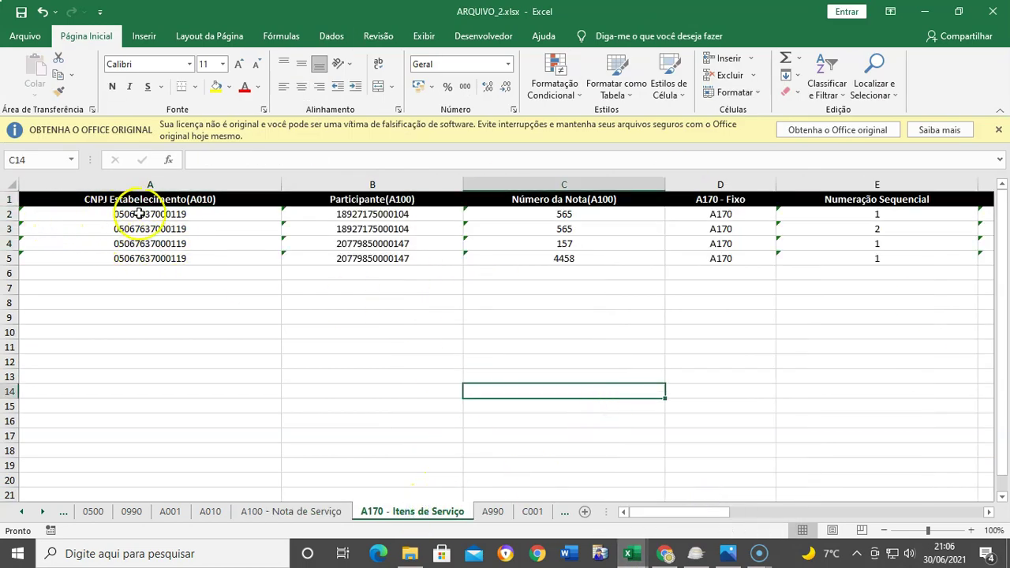
drag(10, 215, 9, 266)
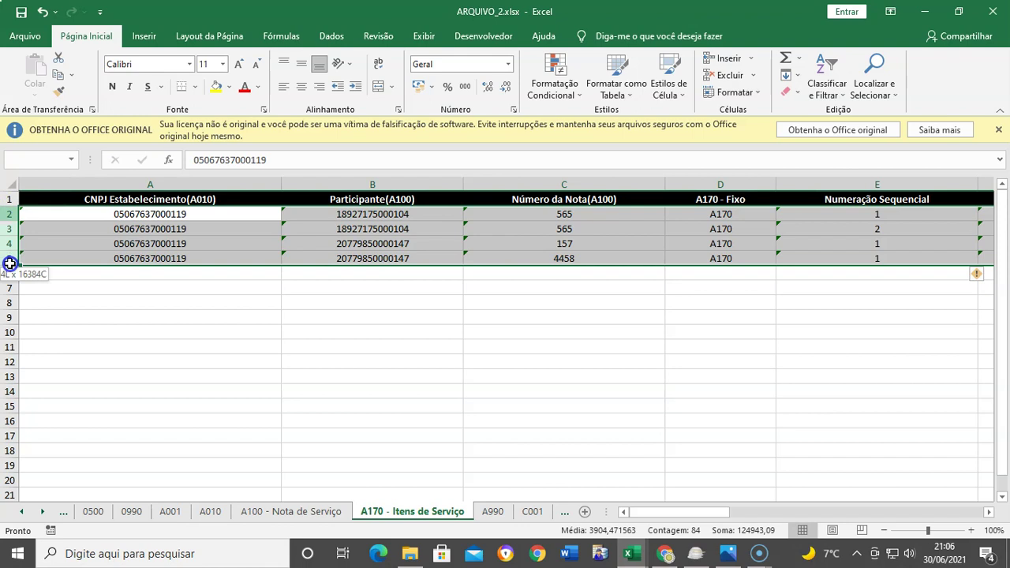
right_click(10, 266)
click(44, 294)
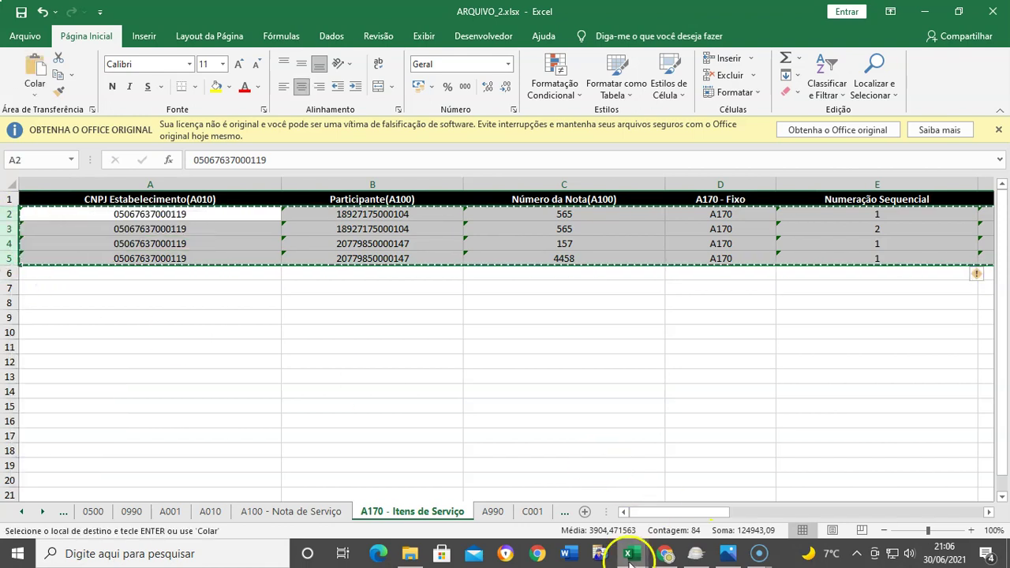
Paste the copied service item rows into ARQUIVO_1's A170 - Itens de Serviço sheet, starting at row 5.
mouse_move(631, 549)
click(563, 493)
drag(263, 395, 257, 378)
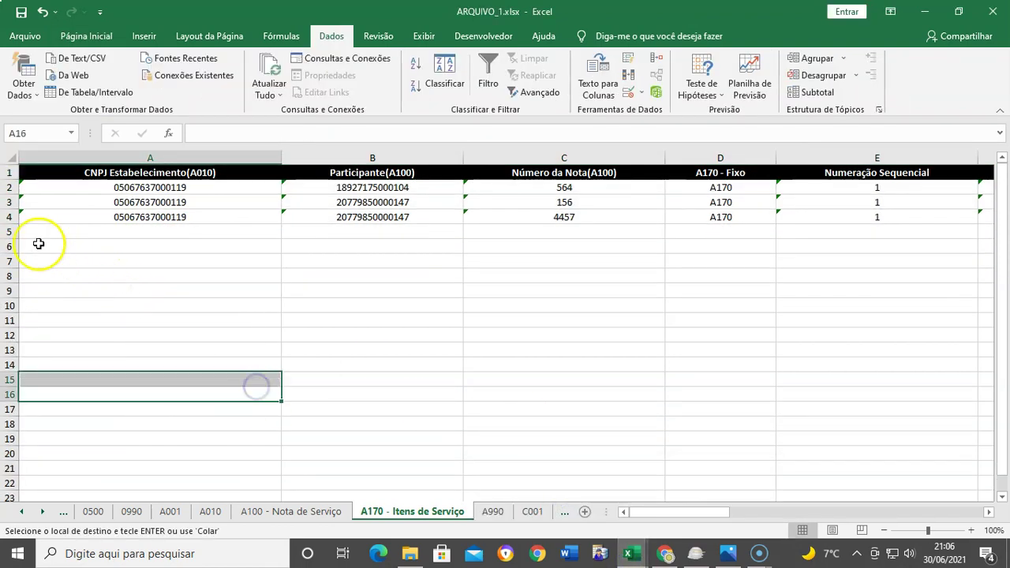
right_click(10, 234)
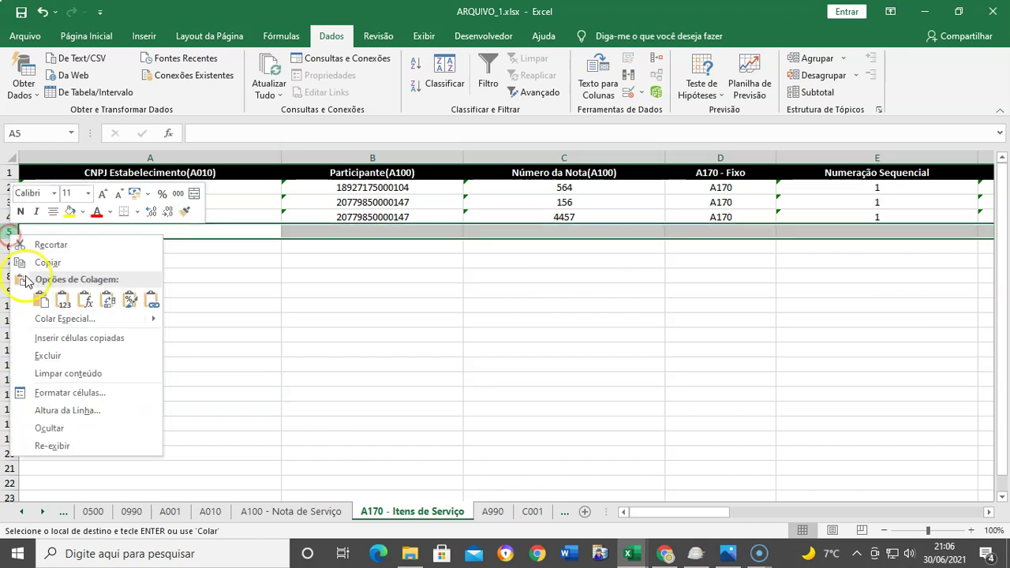
click(38, 301)
click(351, 346)
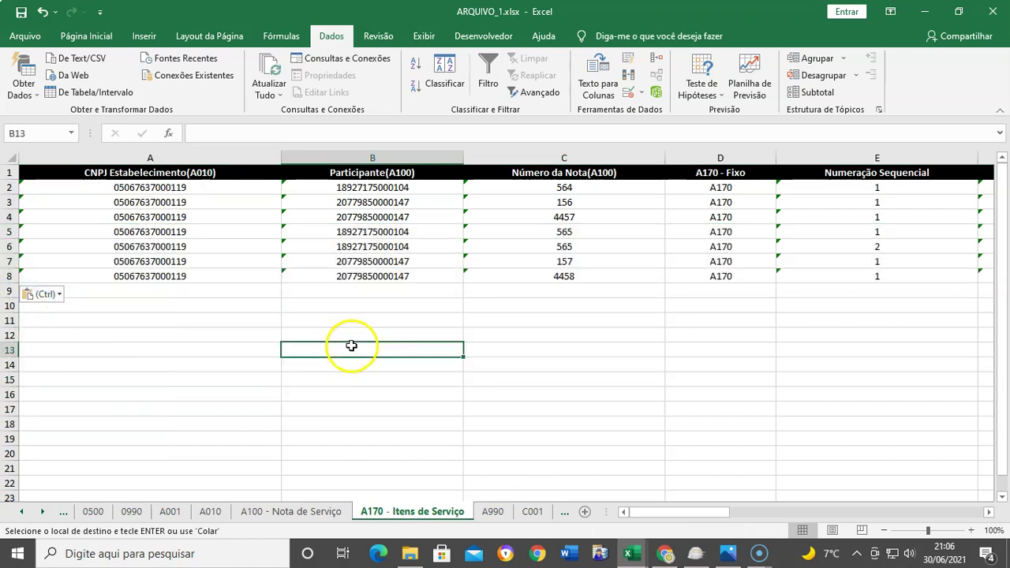
Review the CNPJ Estabelecimento(A010) column of the merged A170 records and save the ARQUIVO_1 workbook.
click(207, 191)
key(Down)
key(Down)
key(Down)
key(Down)
key(Down)
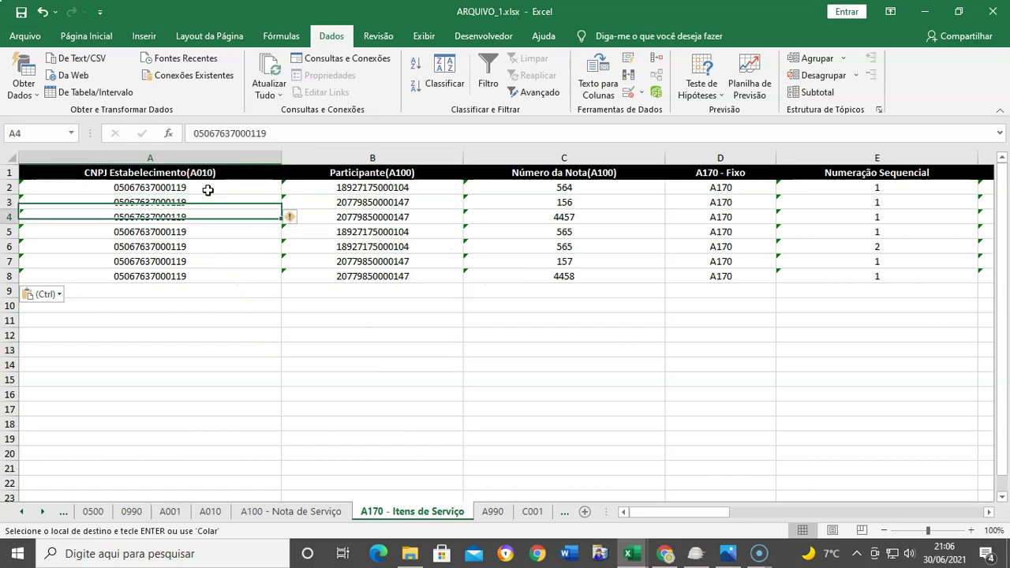
key(Down)
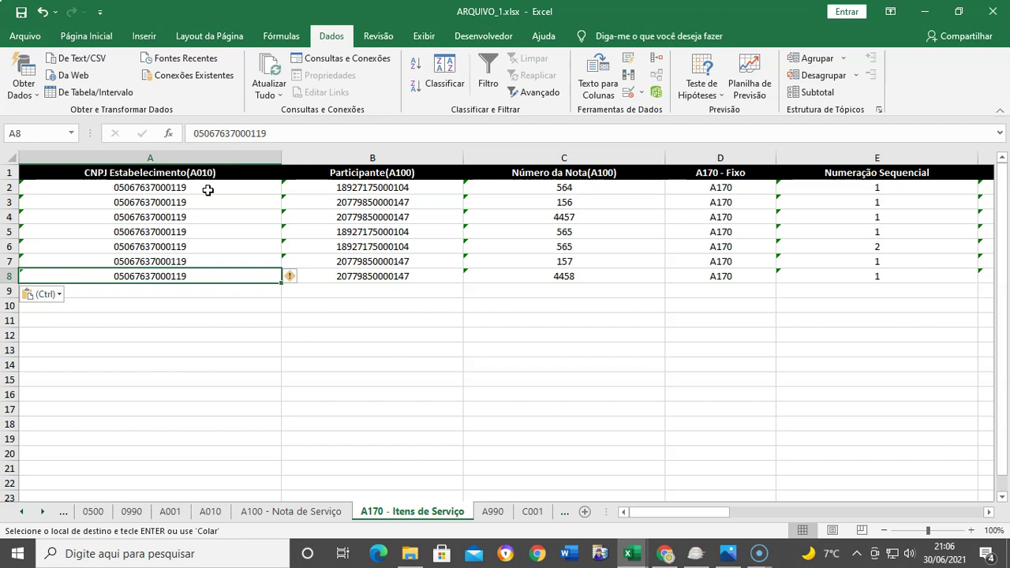
click(216, 338)
click(206, 363)
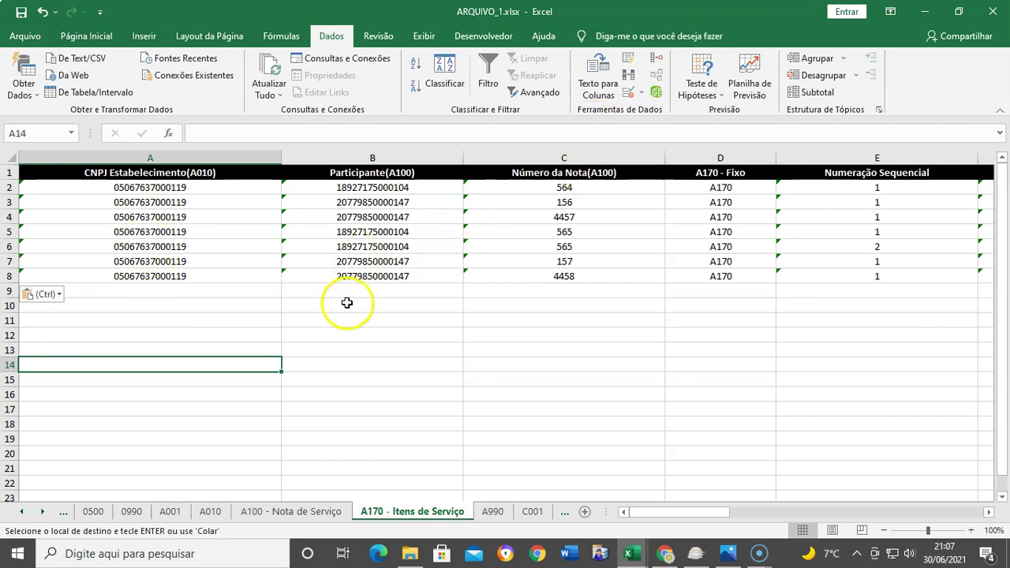
click(22, 14)
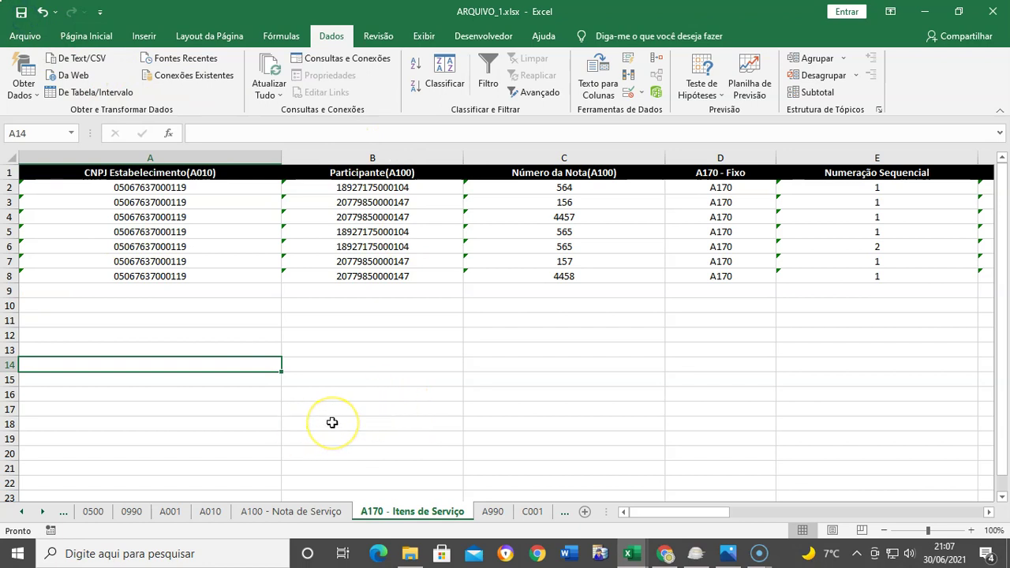
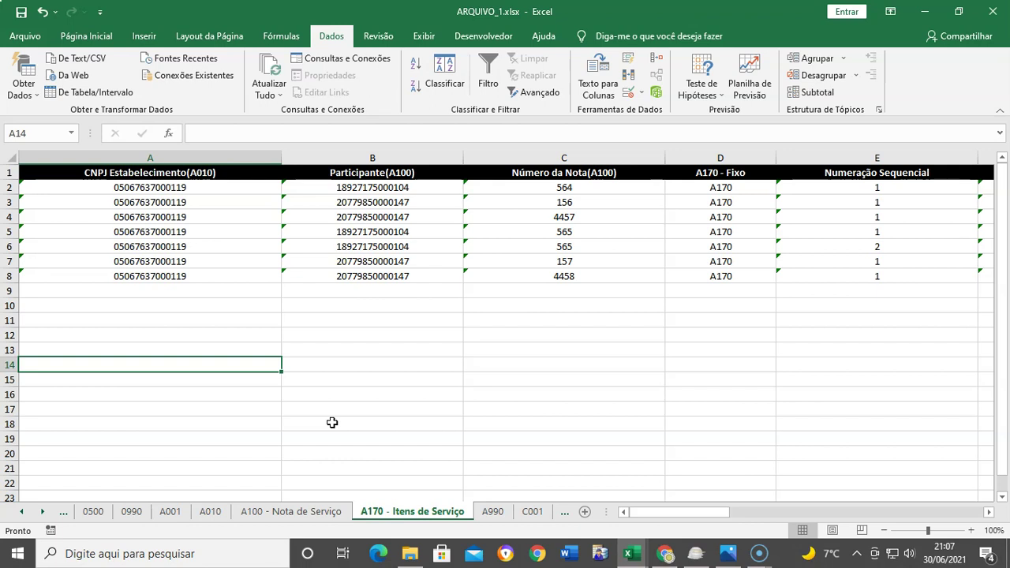
Examine the A990, A001, A010, A100 and A170 sheets of ARQUIVO_1 to count the lines of block A.
click(493, 512)
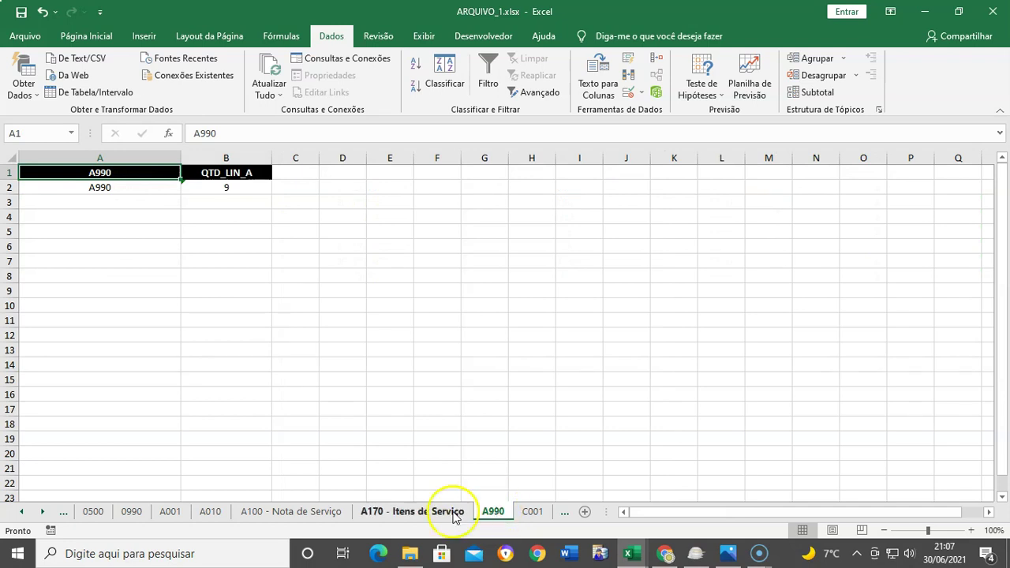
click(170, 511)
click(174, 187)
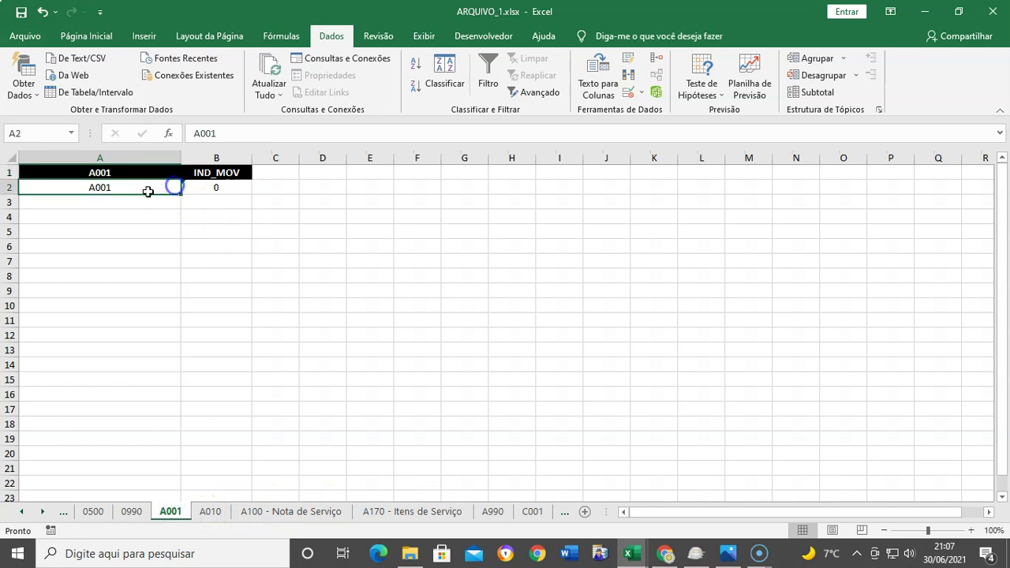
click(210, 511)
click(236, 190)
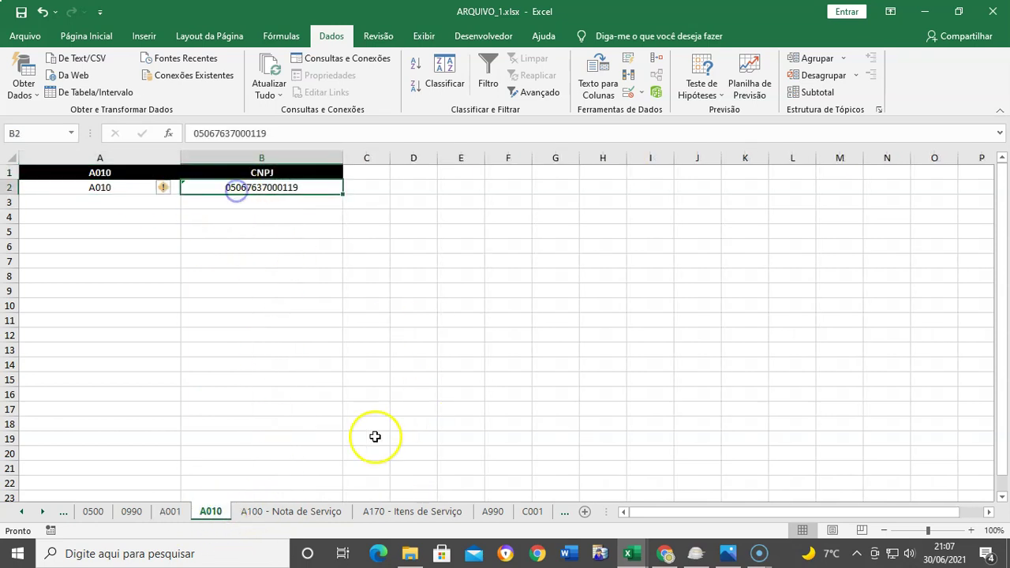
click(282, 511)
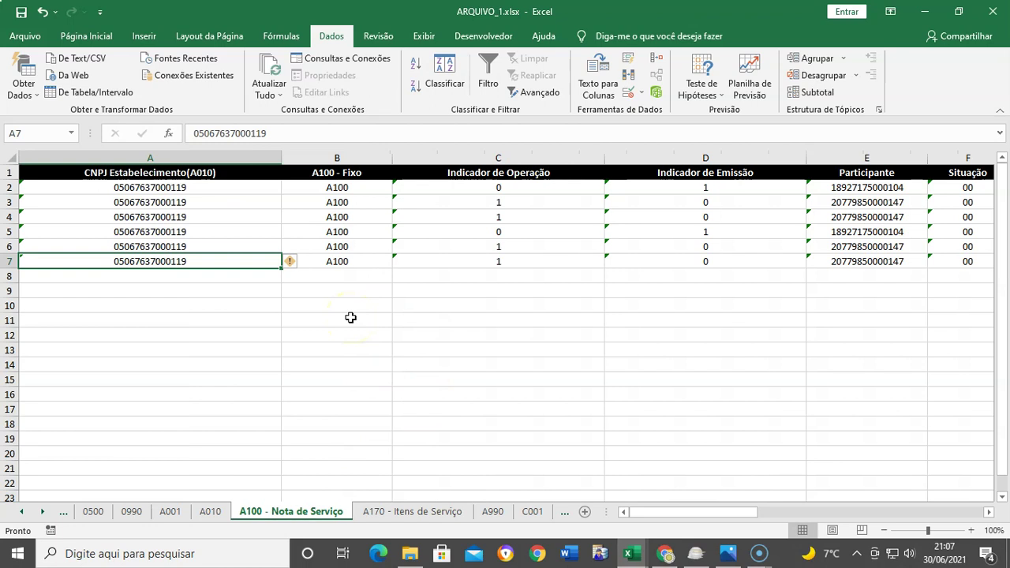
click(387, 511)
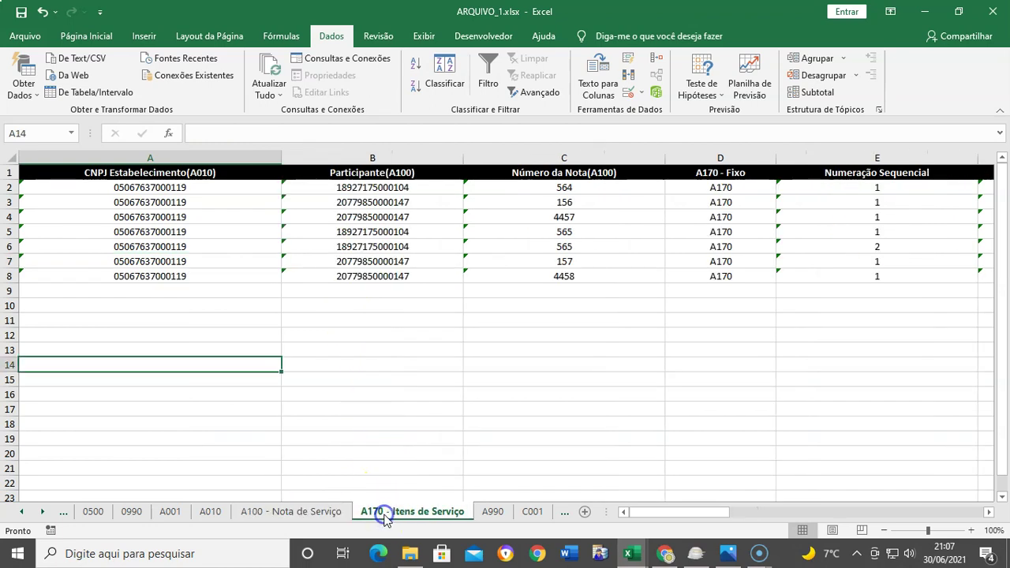
click(389, 223)
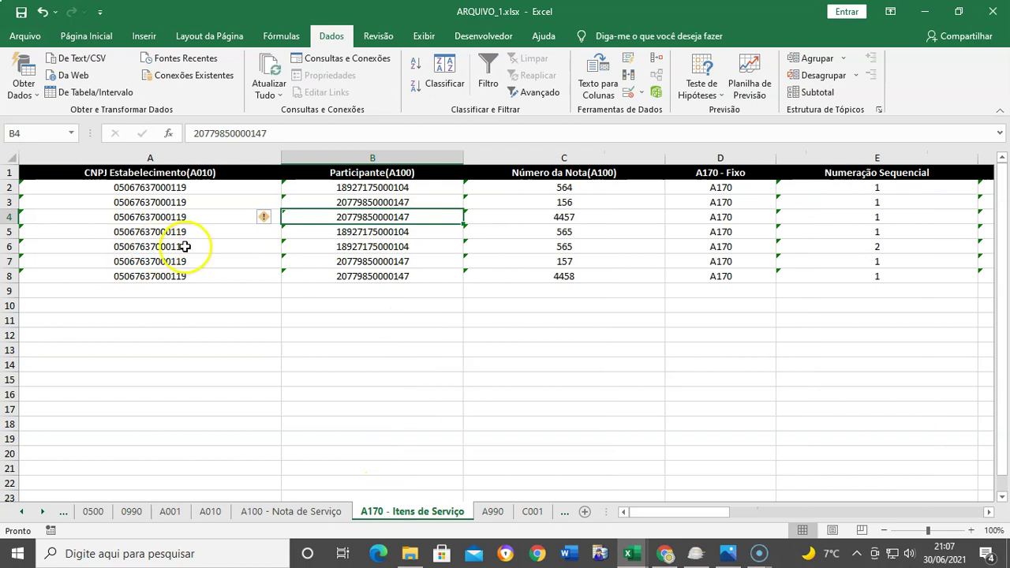
Set the block A line total QTD_LIN_A on ARQUIVO_1's A990 sheet to 16.
click(489, 511)
click(241, 187)
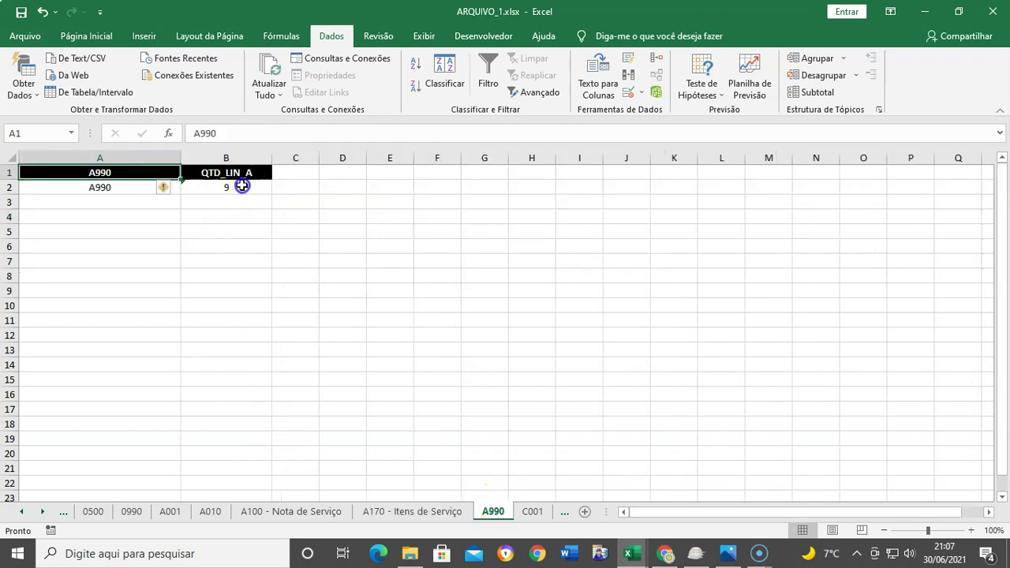
text(16)
click(274, 240)
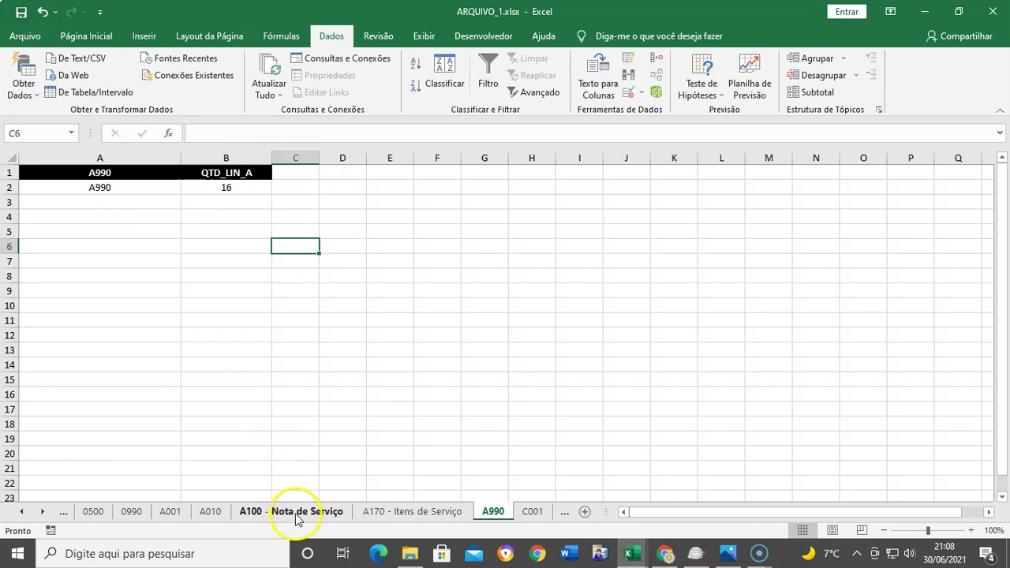
click(387, 378)
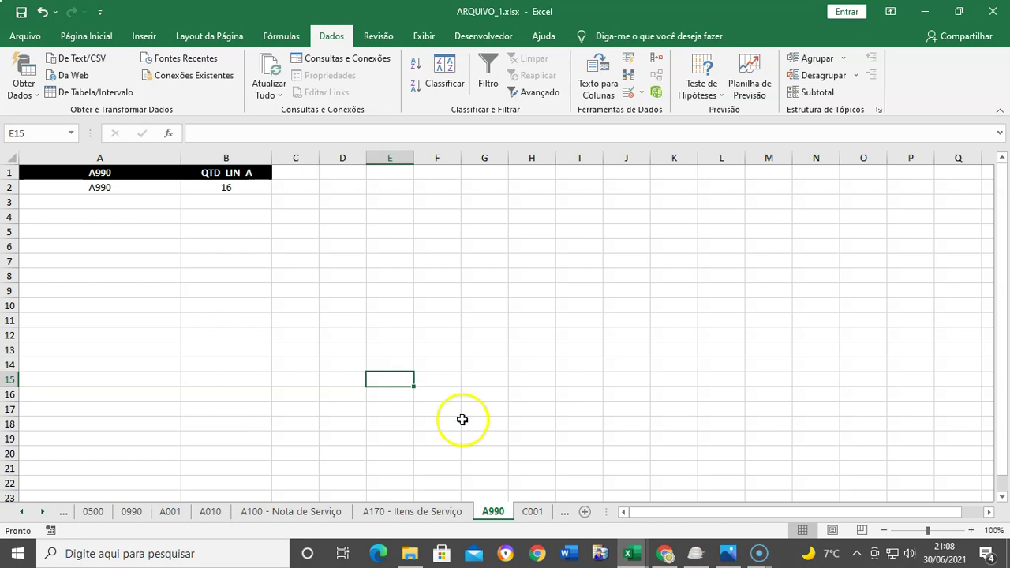
click(247, 183)
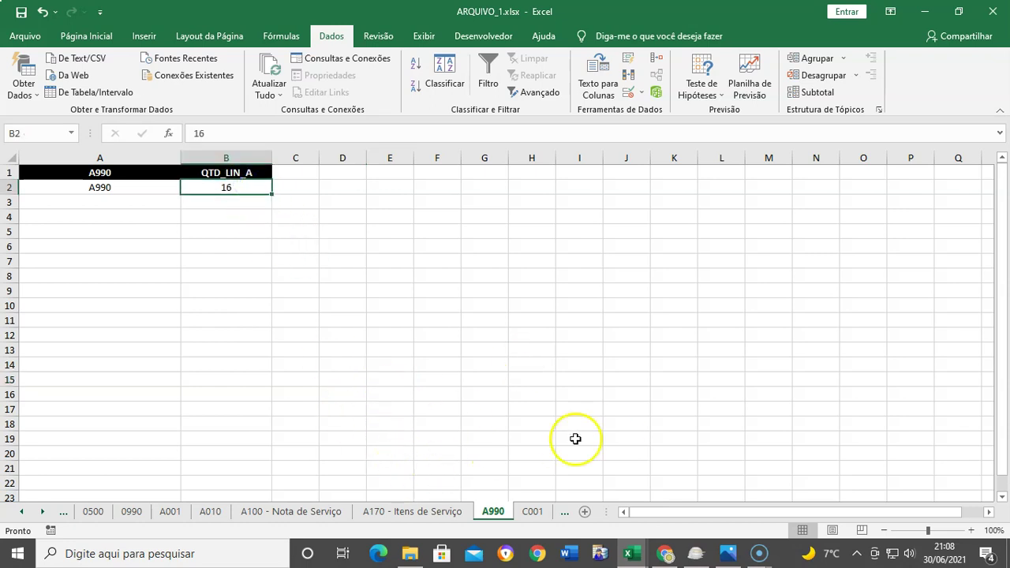
Examine the C001 movement indicator and the CNPJ and IND_ESCRI fields on sheet C010 of ARQUIVO_1.
click(43, 512)
click(43, 512)
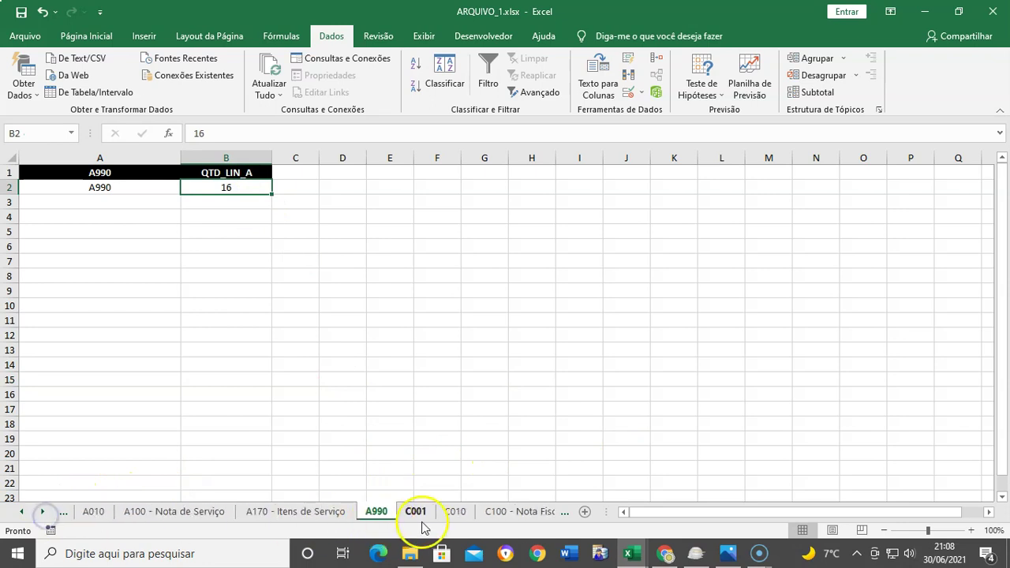
click(416, 513)
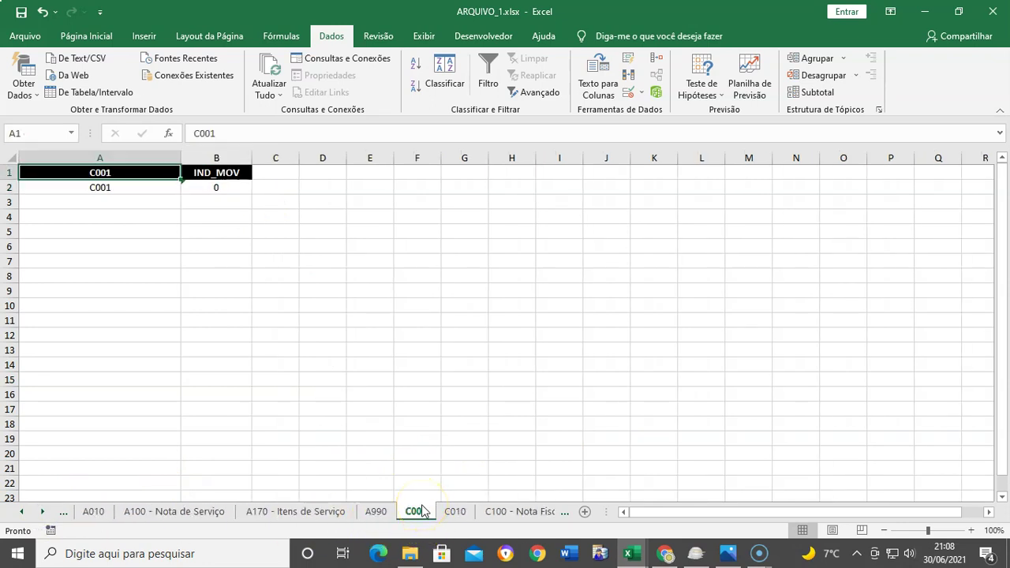
click(454, 512)
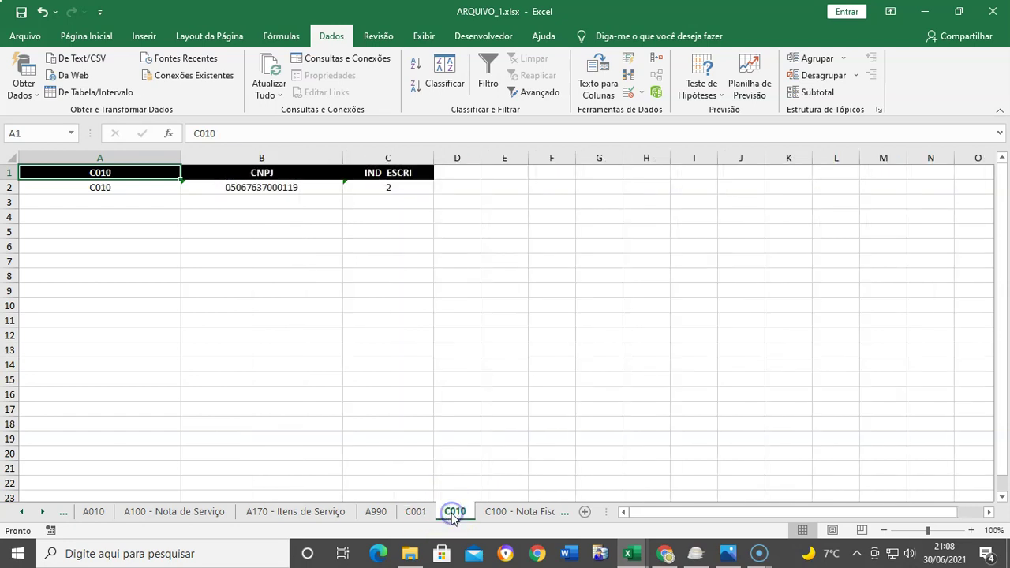
click(251, 305)
click(260, 190)
click(395, 189)
click(293, 205)
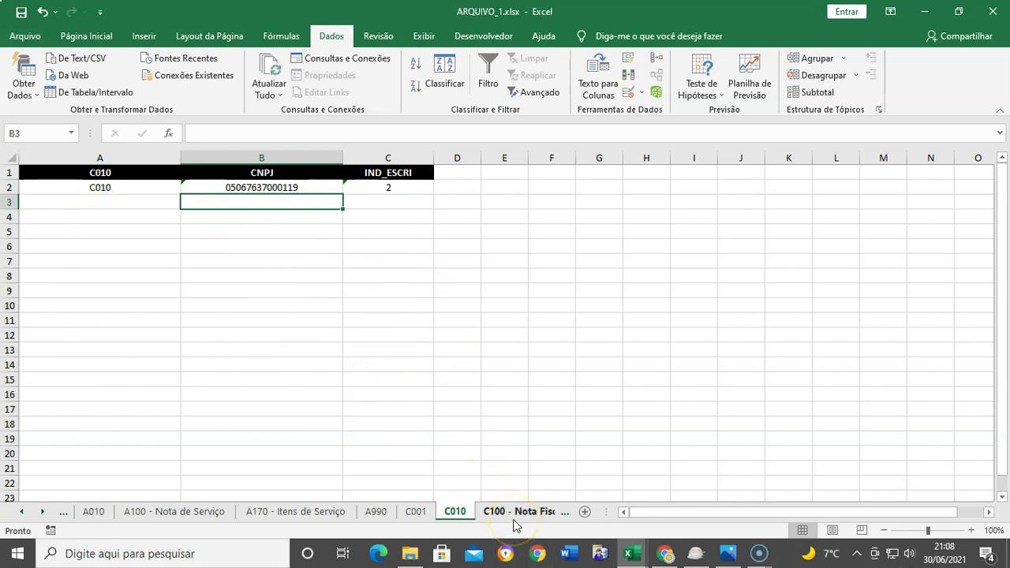
drag(295, 360, 281, 345)
click(259, 247)
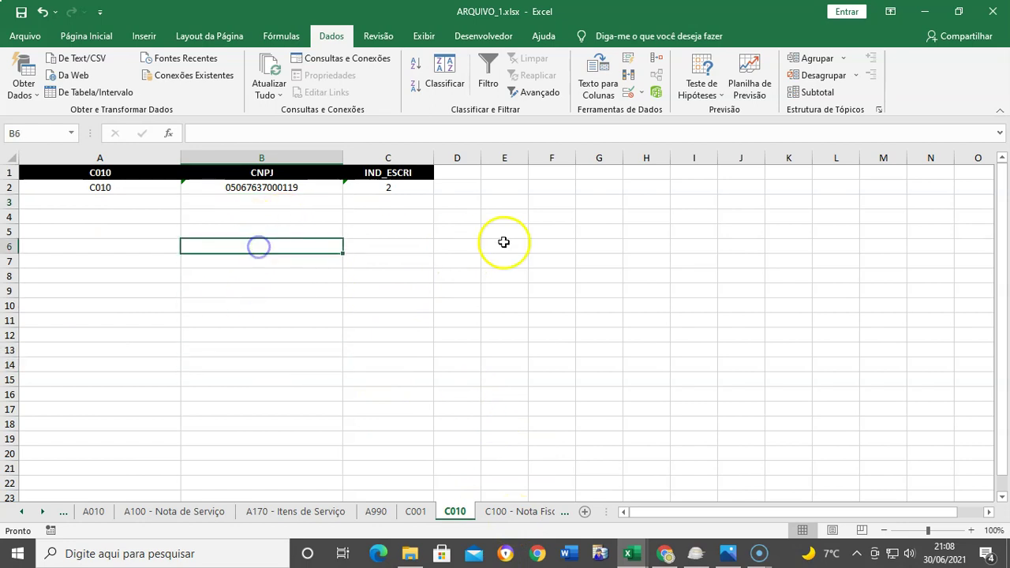
click(505, 250)
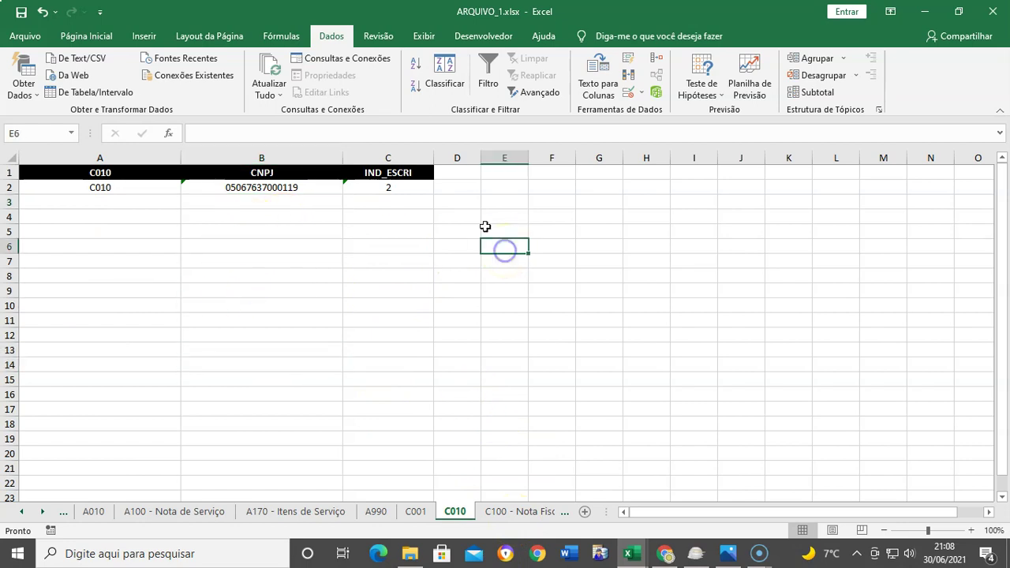
click(462, 199)
Copy the four invoice records in rows 2 to 5 of ARQUIVO_2's C100 - Nota Fiscal sheet.
click(505, 513)
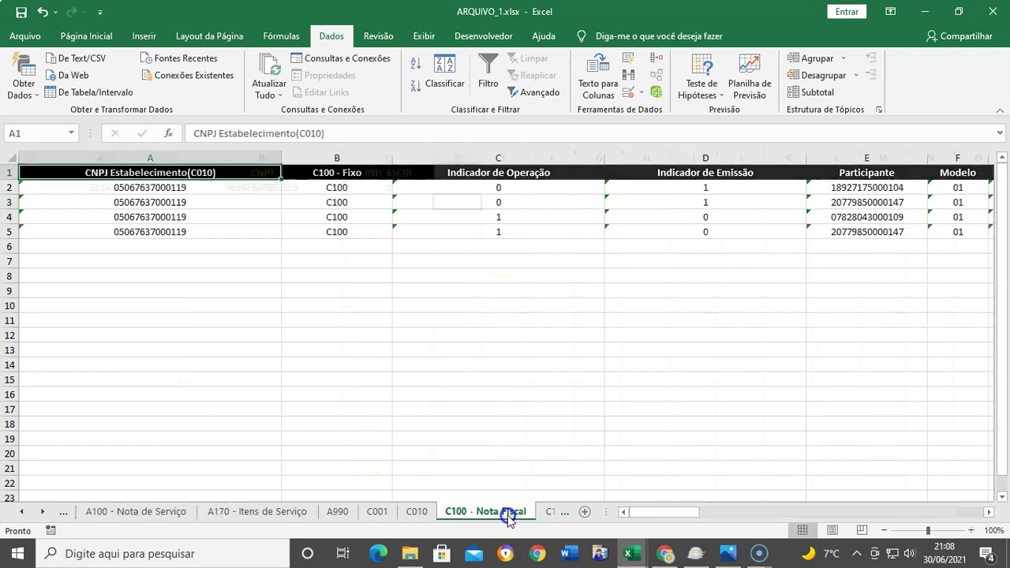
click(338, 272)
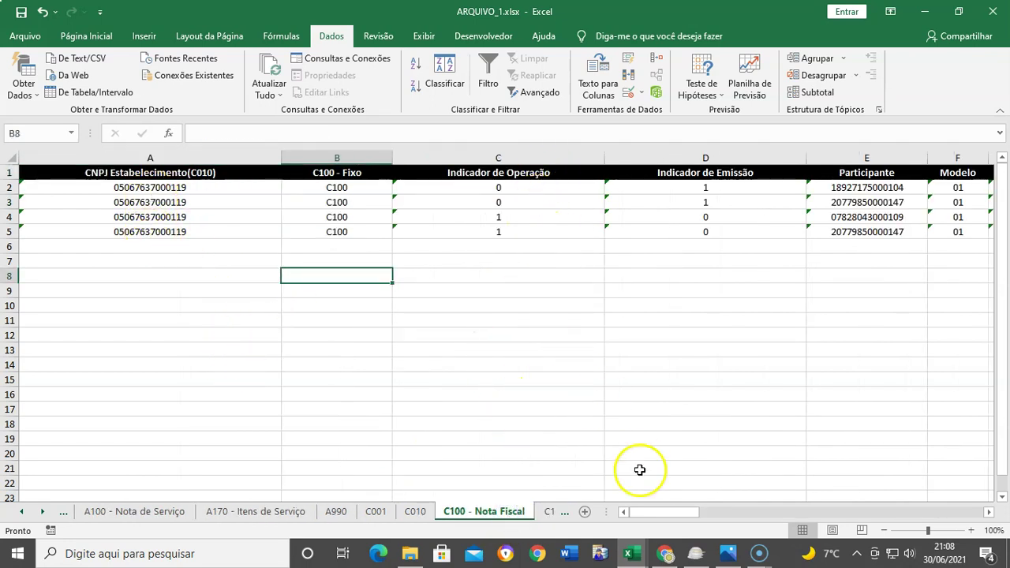
mouse_move(639, 562)
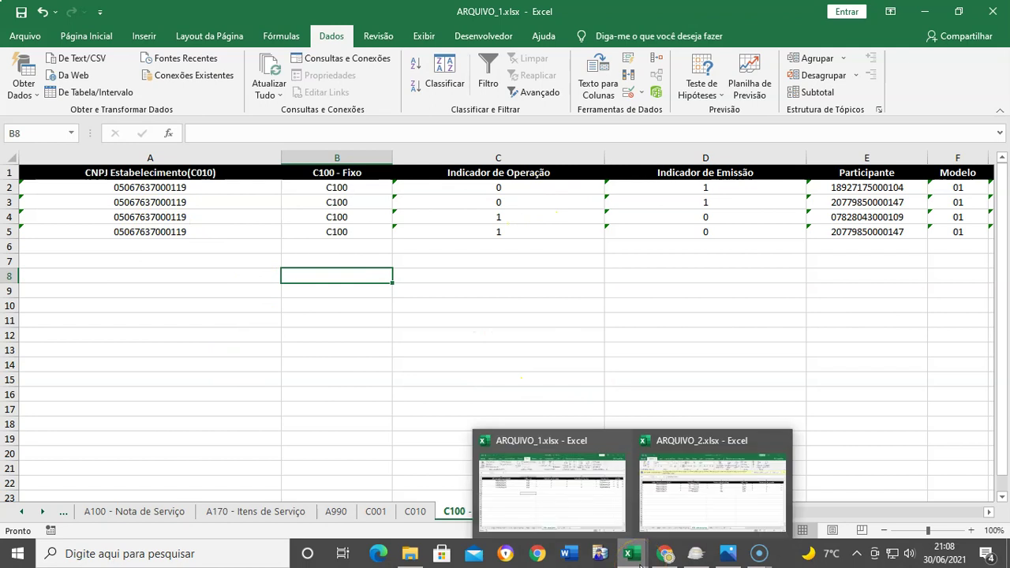
click(687, 498)
click(532, 511)
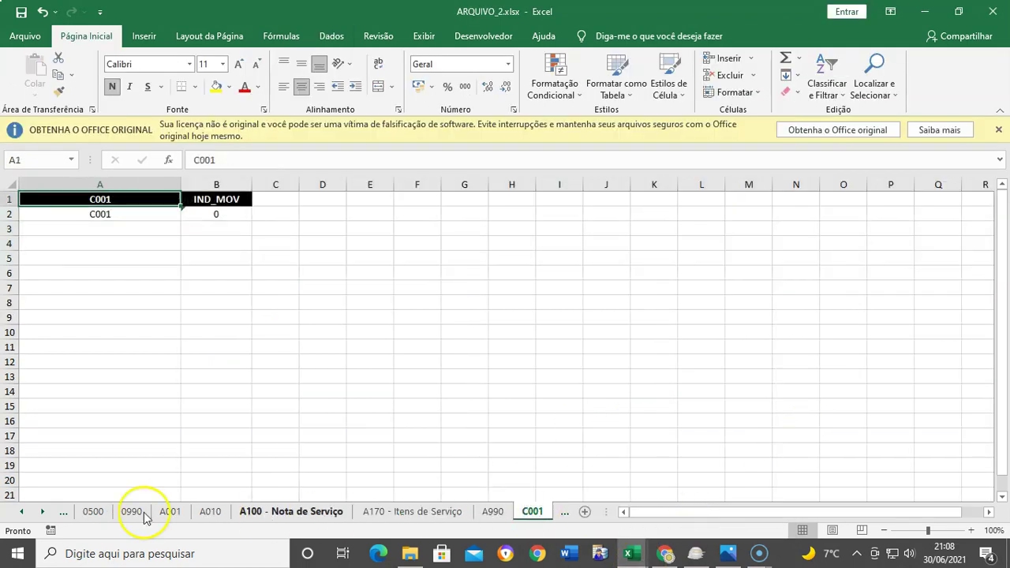
click(43, 511)
click(43, 511)
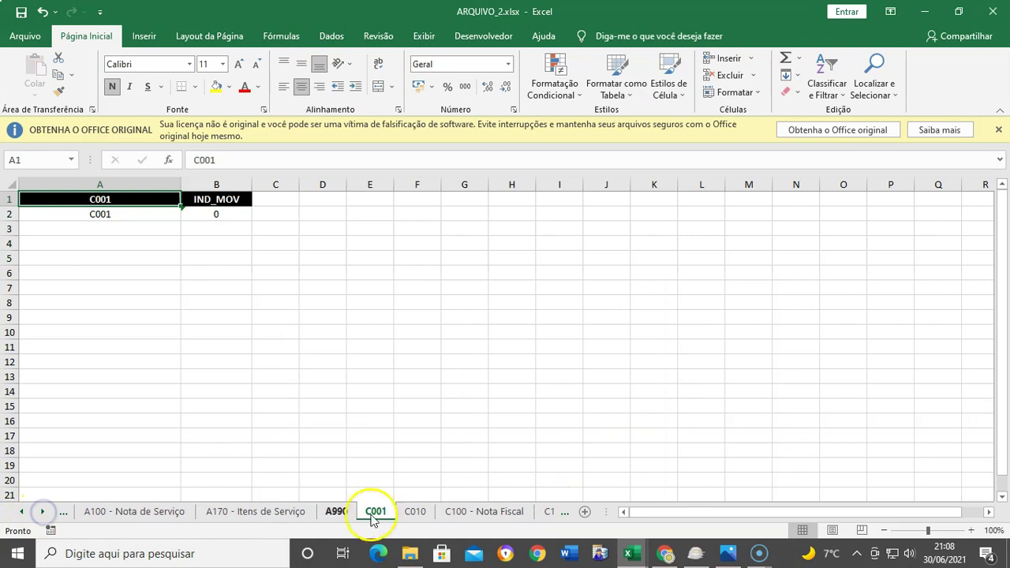
click(449, 510)
click(436, 341)
drag(8, 214, 7, 258)
right_click(7, 237)
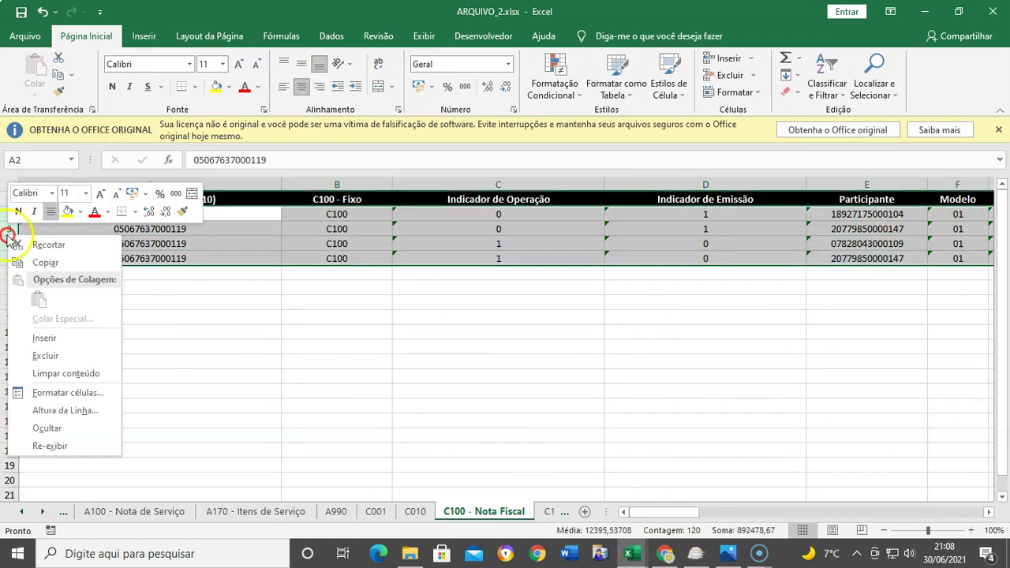
click(42, 265)
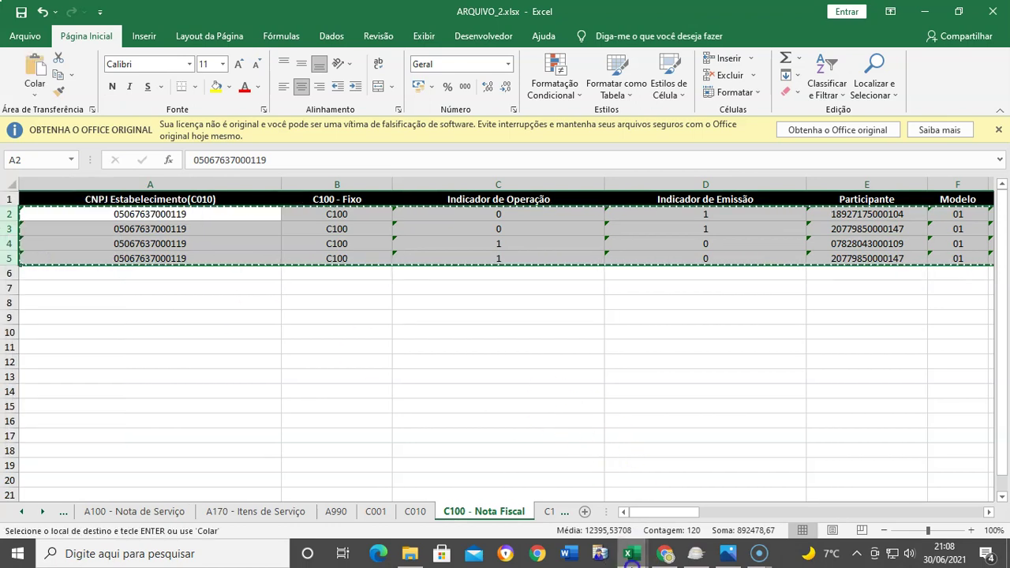
Paste the copied C100 records into ARQUIVO_1's C100 - Nota Fiscal sheet starting at row 6.
mouse_move(631, 554)
click(541, 500)
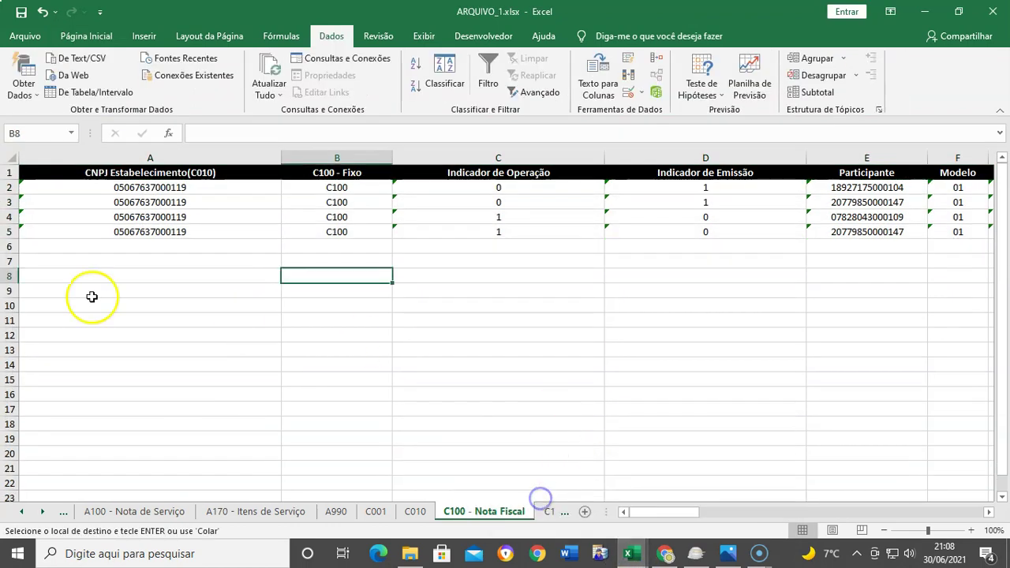
click(8, 249)
right_click(9, 249)
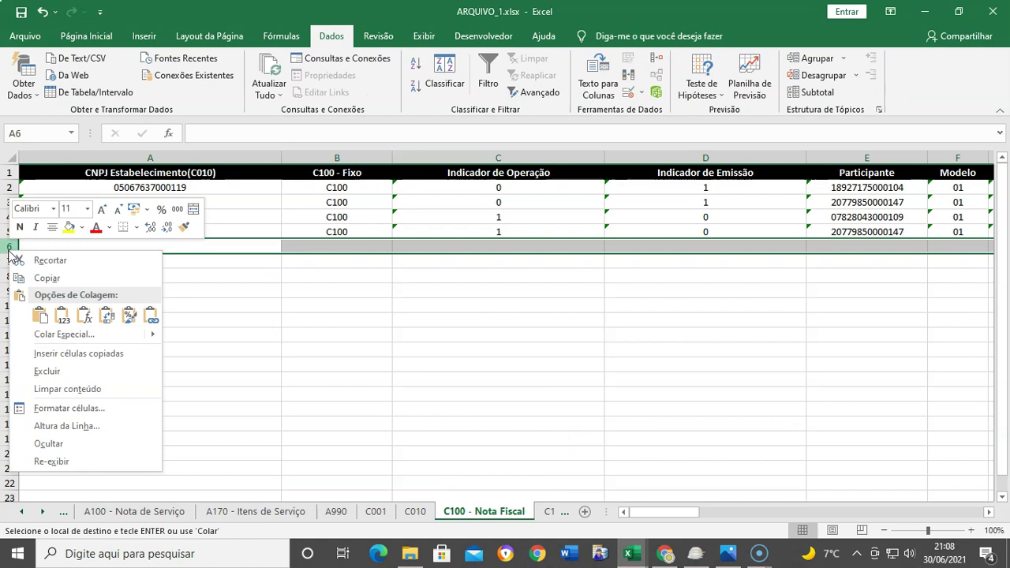
click(40, 315)
click(199, 365)
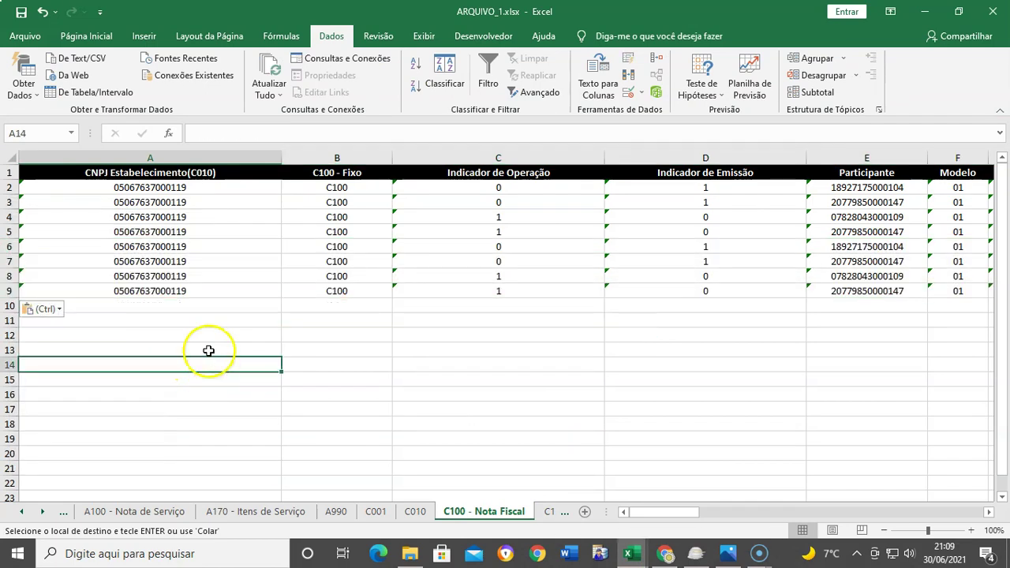
Review the CNPJ Estabelecimento(C010) column of the merged C100 records and save the ARQUIVO_1 workbook.
click(185, 190)
key(Down)
key(Down)
key(Down)
key(Down)
key(Down)
key(Down)
key(Down)
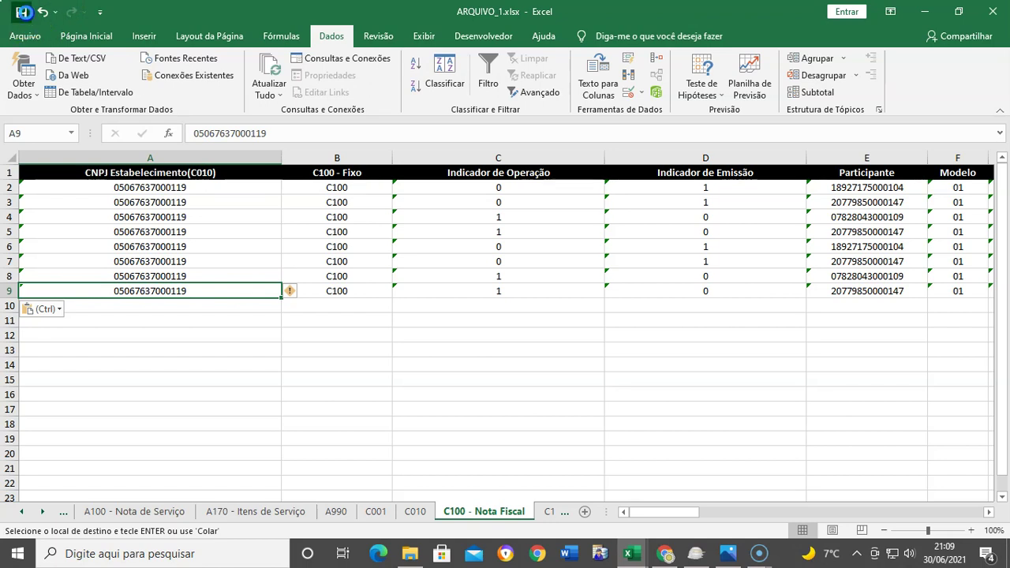
click(23, 14)
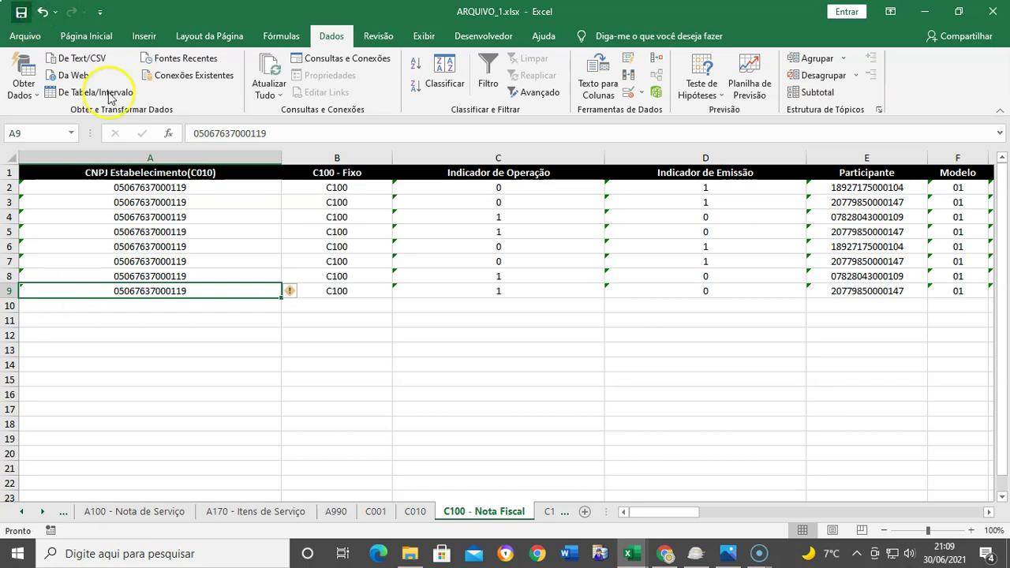
Copy the item records in rows 2 to 9 of ARQUIVO_2's C170 - Itens da Nota sheet.
click(552, 511)
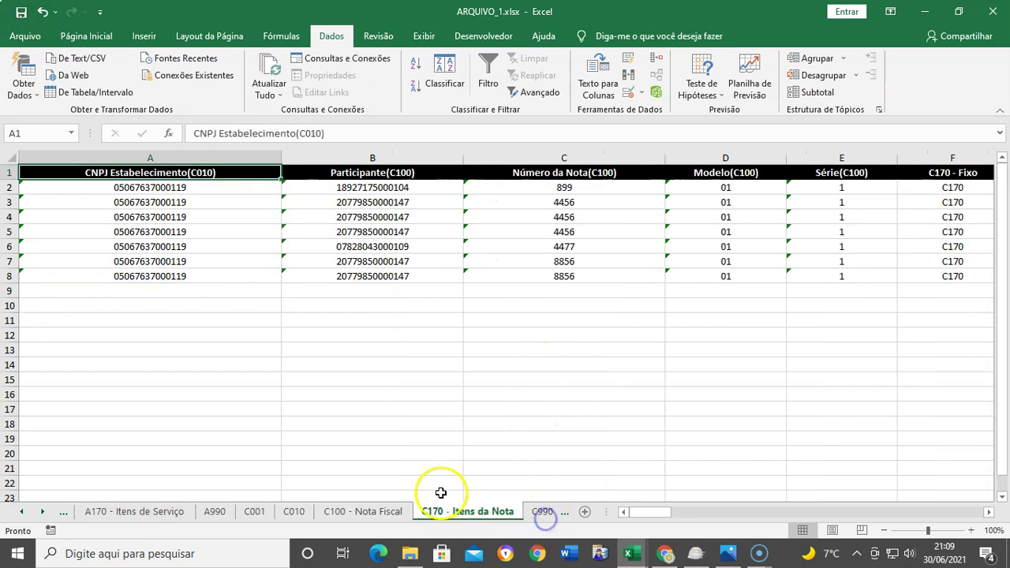
click(376, 310)
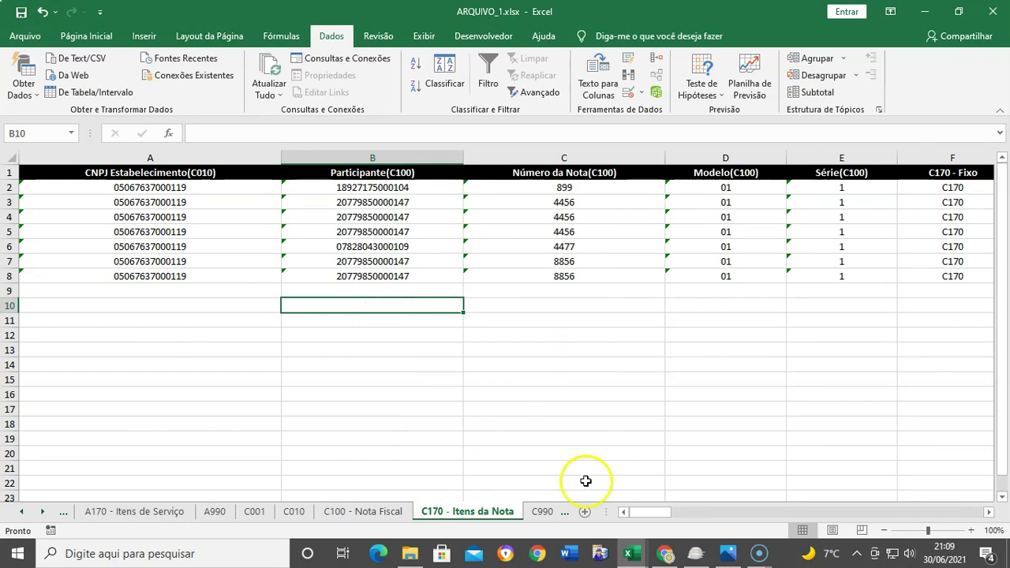
mouse_move(631, 552)
click(714, 497)
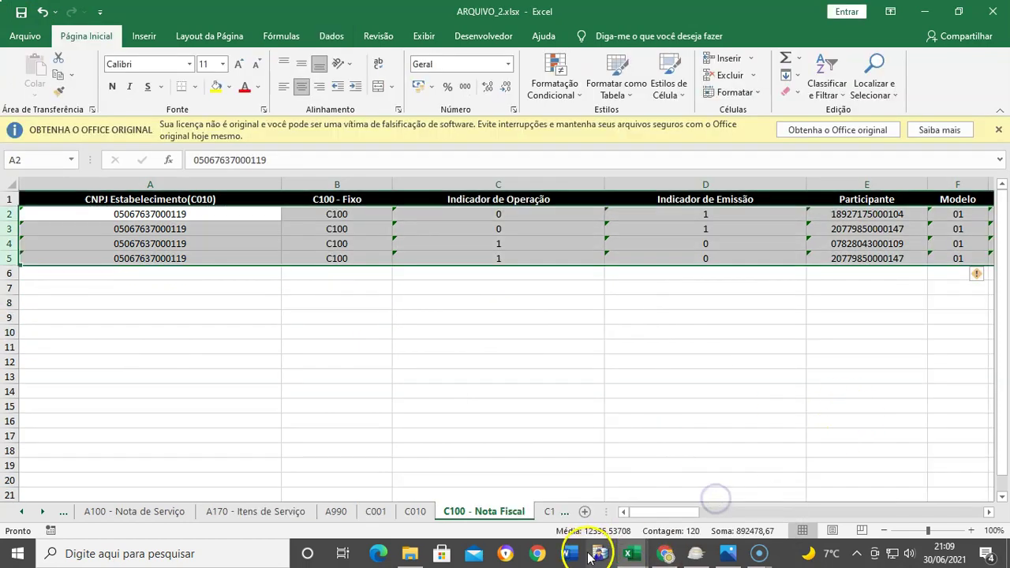
click(550, 512)
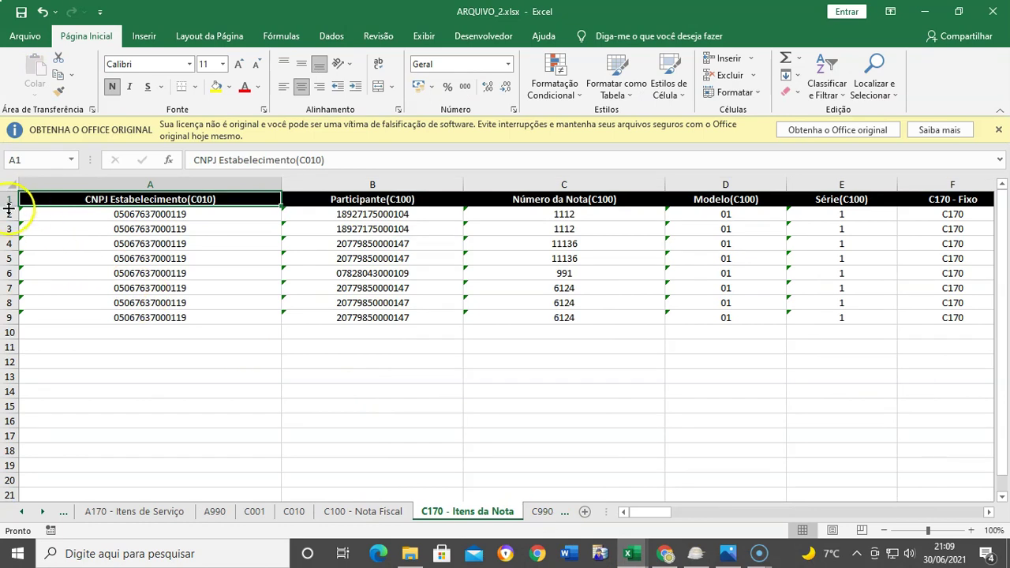
drag(5, 227, 4, 316)
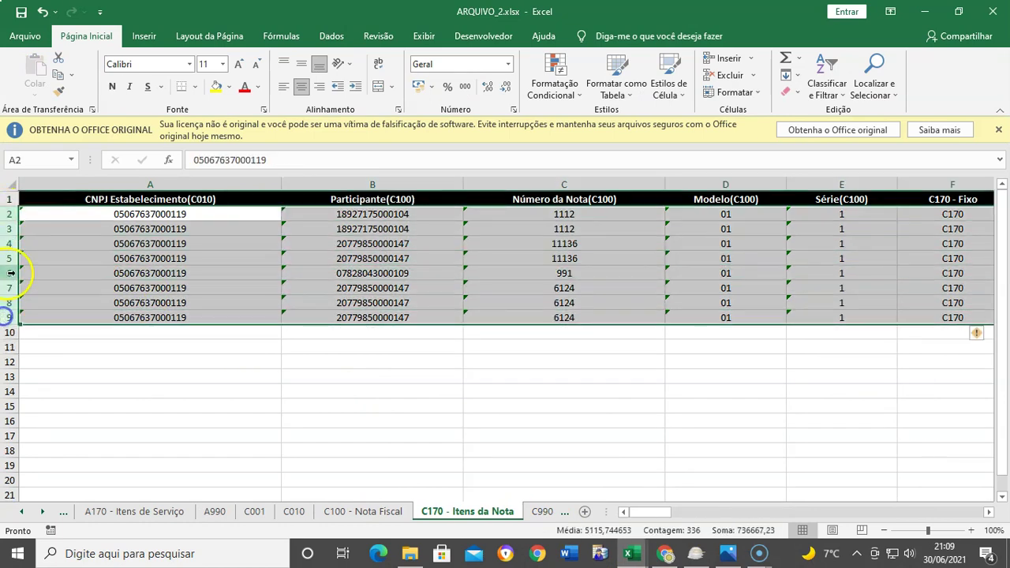
right_click(7, 271)
click(45, 301)
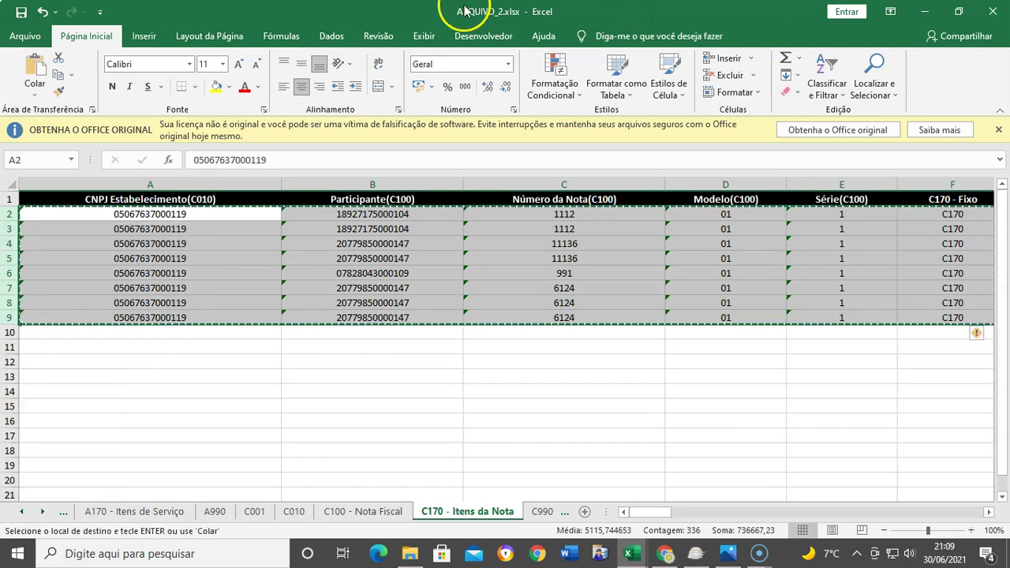
Paste the copied C170 records into ARQUIVO_1's C170 - Itens da Nota sheet starting at row 9.
click(632, 554)
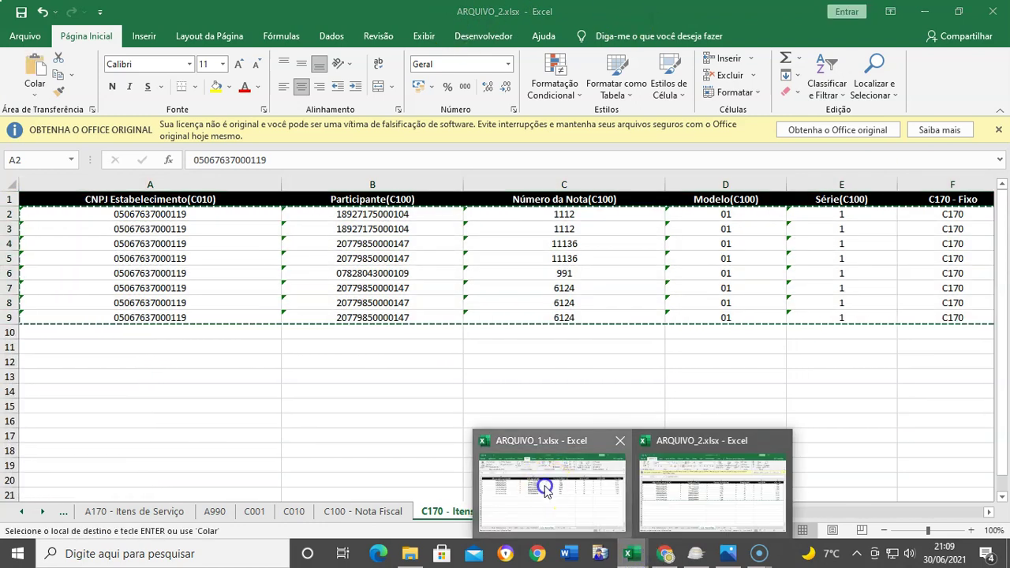
click(550, 492)
click(10, 291)
right_click(10, 291)
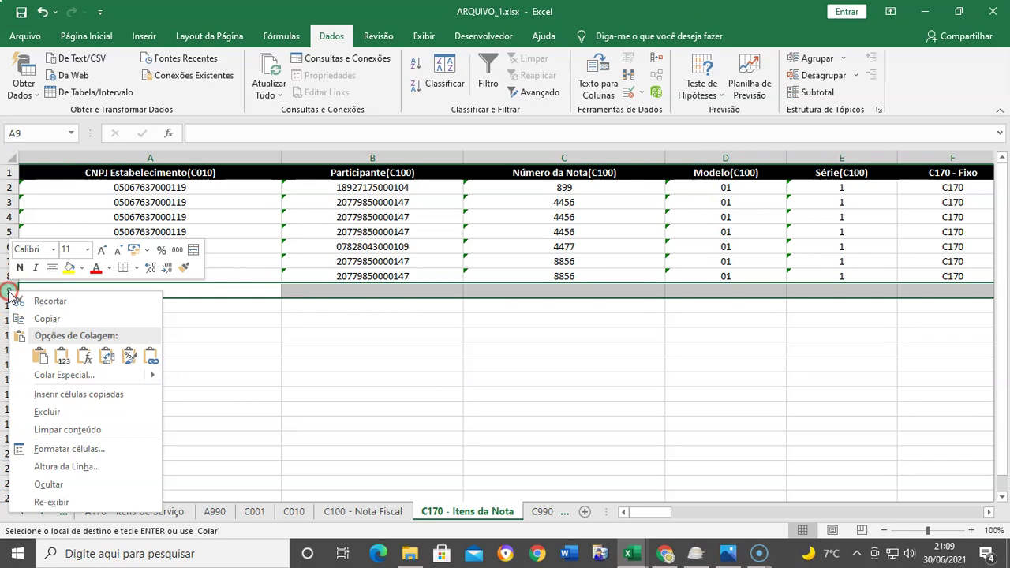
click(45, 355)
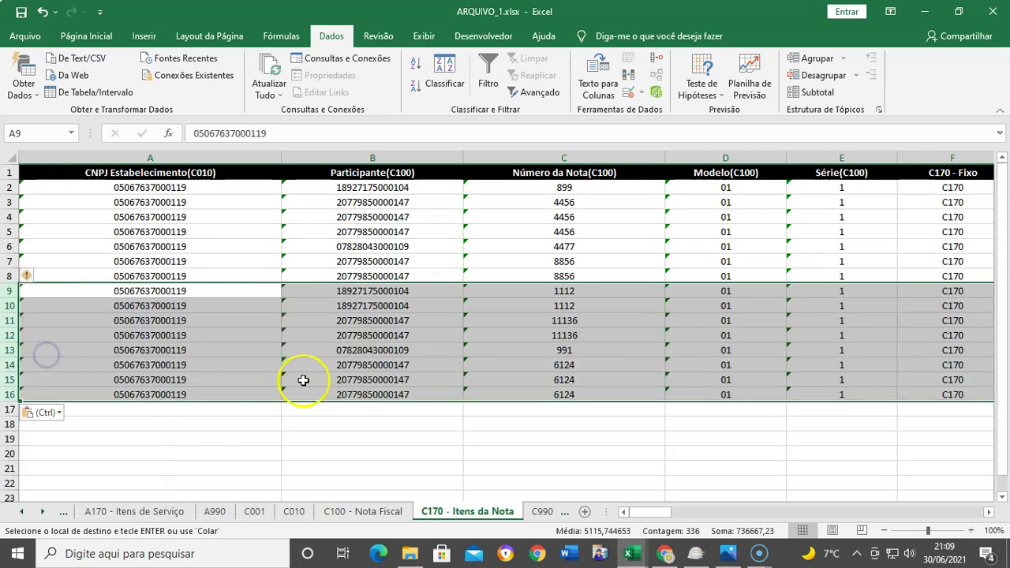
click(318, 440)
Review the CNPJ Estabelecimento(C010) column of the merged C170 records and save the ARQUIVO_1 workbook.
click(183, 187)
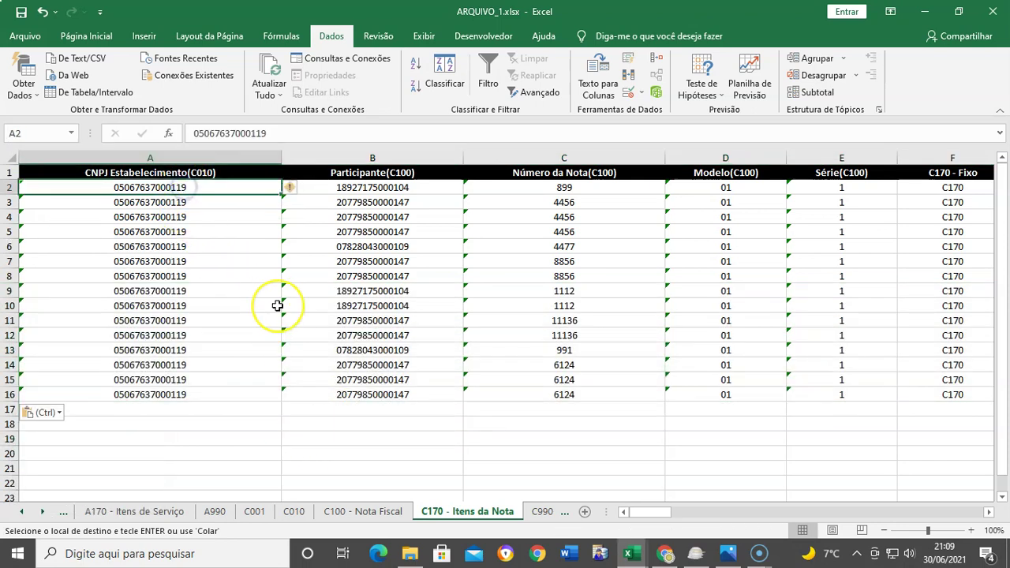
key(Down)
key(Down)
key(Down)
key(Down)
key(Down)
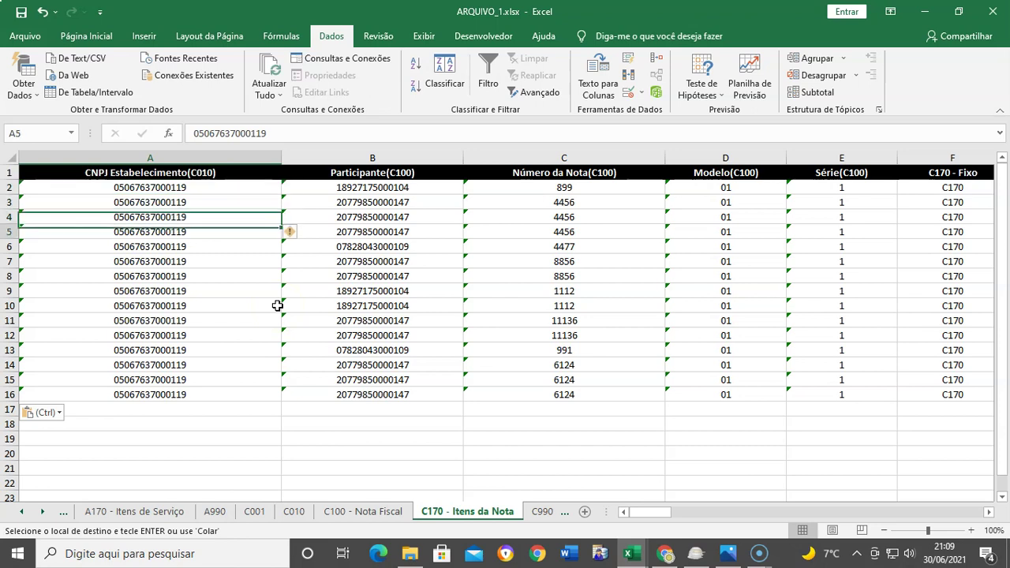
key(Down)
key(Down)
key(Down)
key(Down)
key(Down)
key(Down)
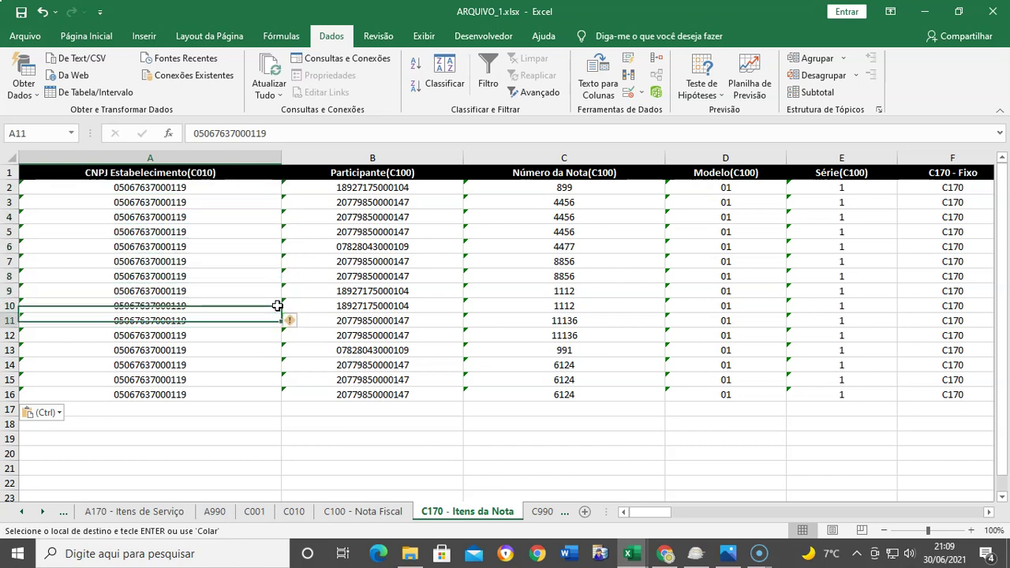
key(Down)
key(Down)
key(Down)
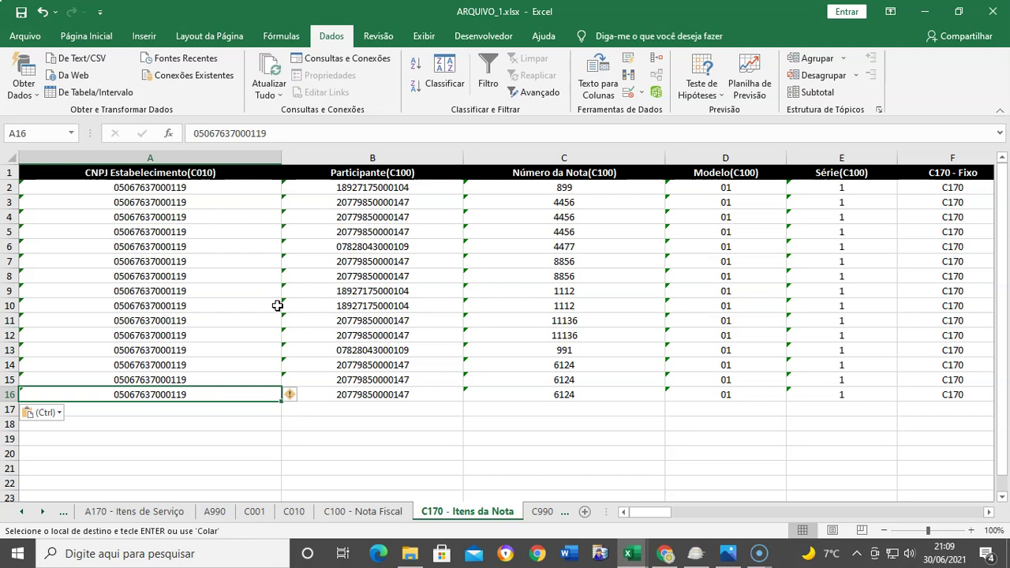
click(21, 12)
Examine the C990, C170, C100, C010 and C001 sheets of ARQUIVO_1 to count the lines of block C.
click(538, 511)
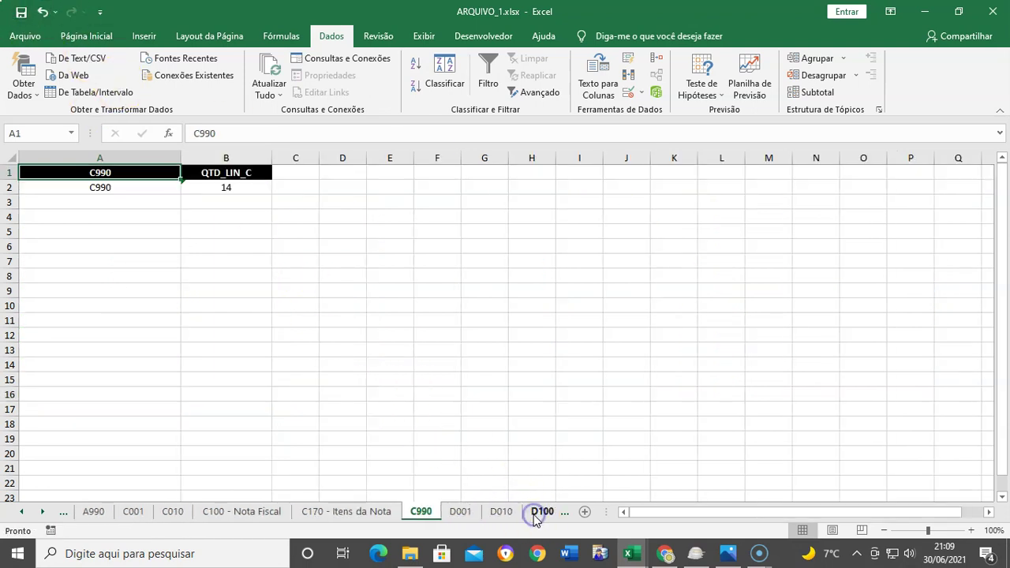
click(344, 513)
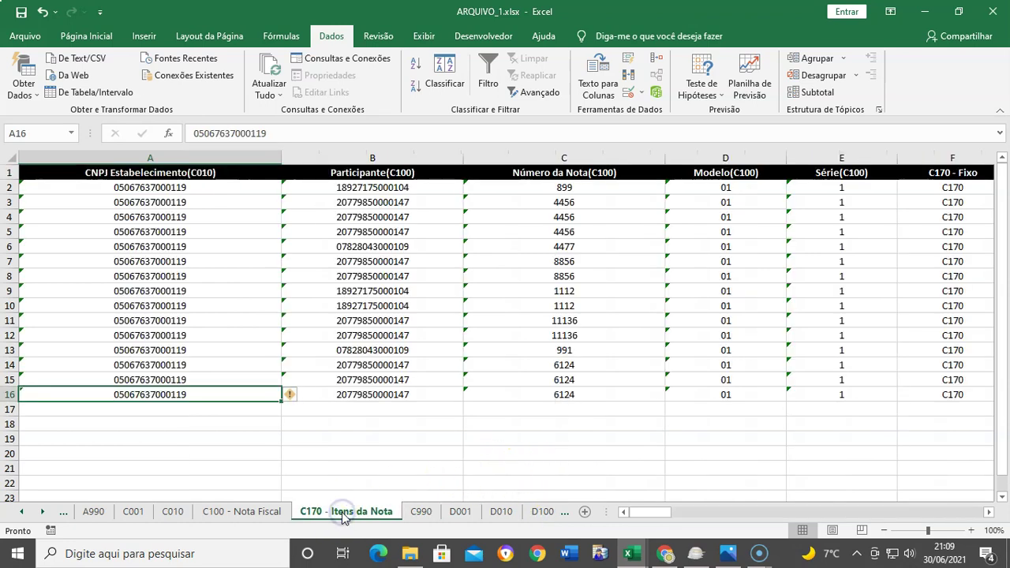
click(245, 513)
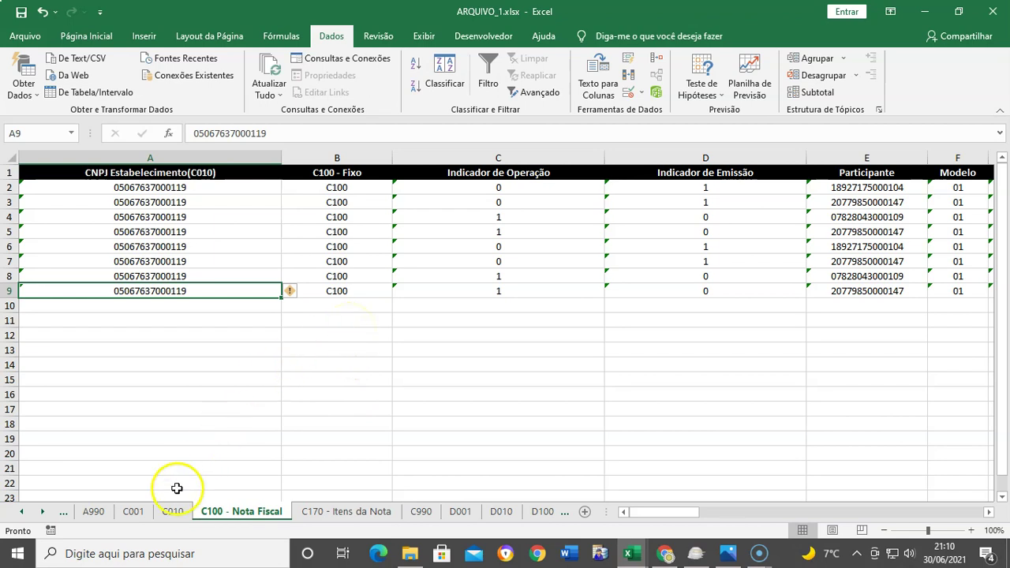
click(176, 513)
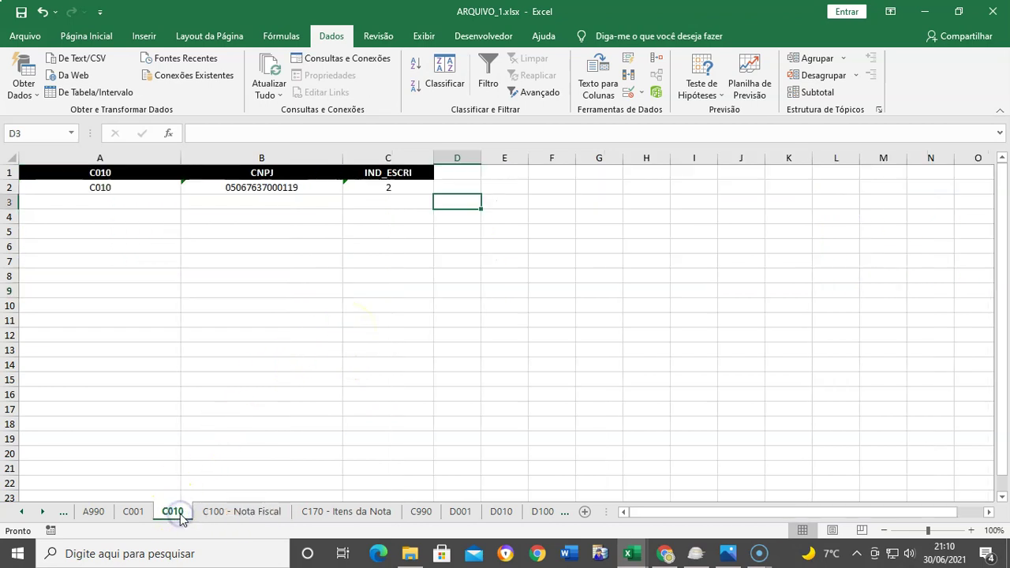
click(134, 512)
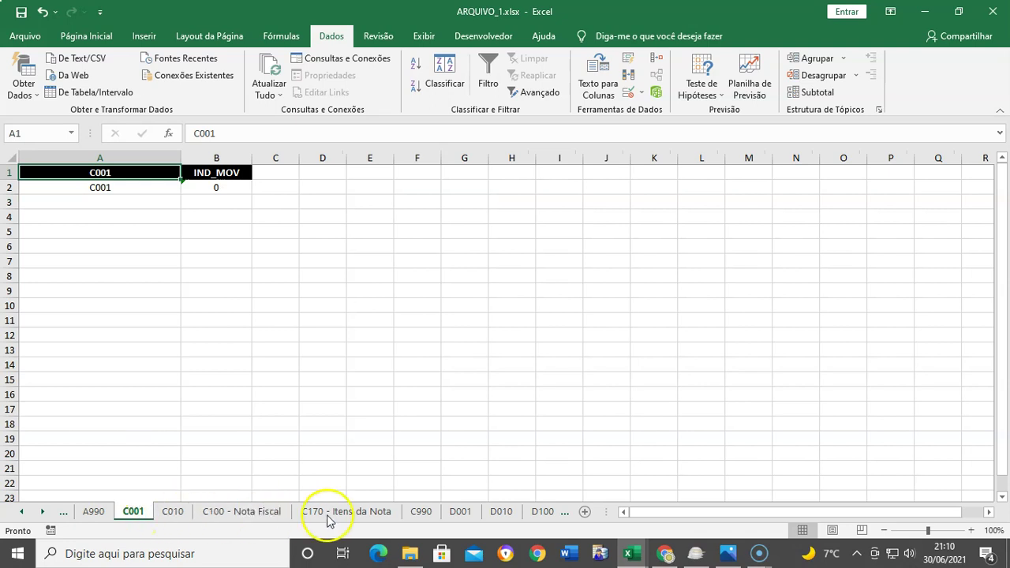
Set the block C line total QTD_LIN_C on ARQUIVO_1's C990 sheet to 26.
click(420, 511)
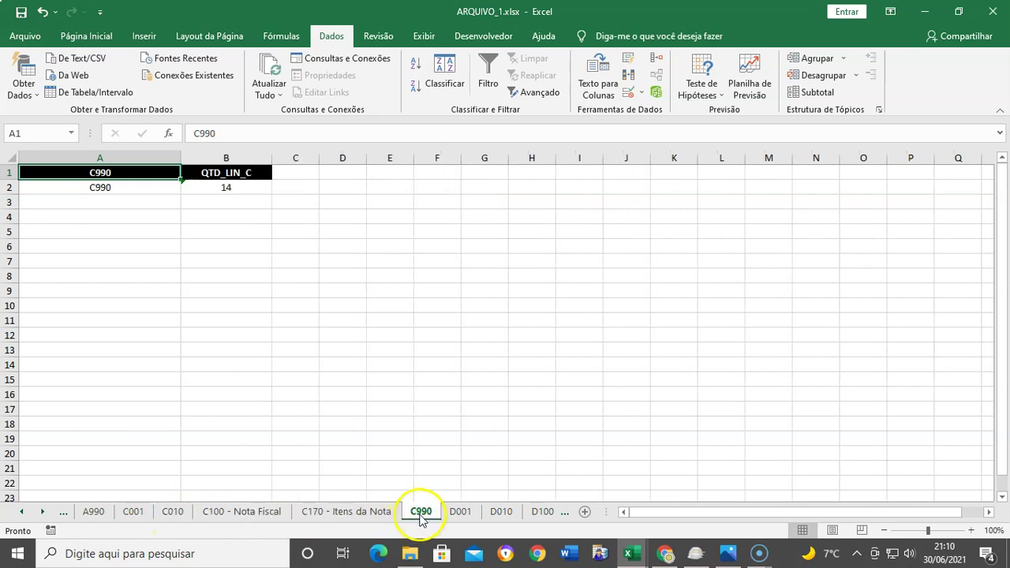
click(238, 188)
text(26)
key(Return)
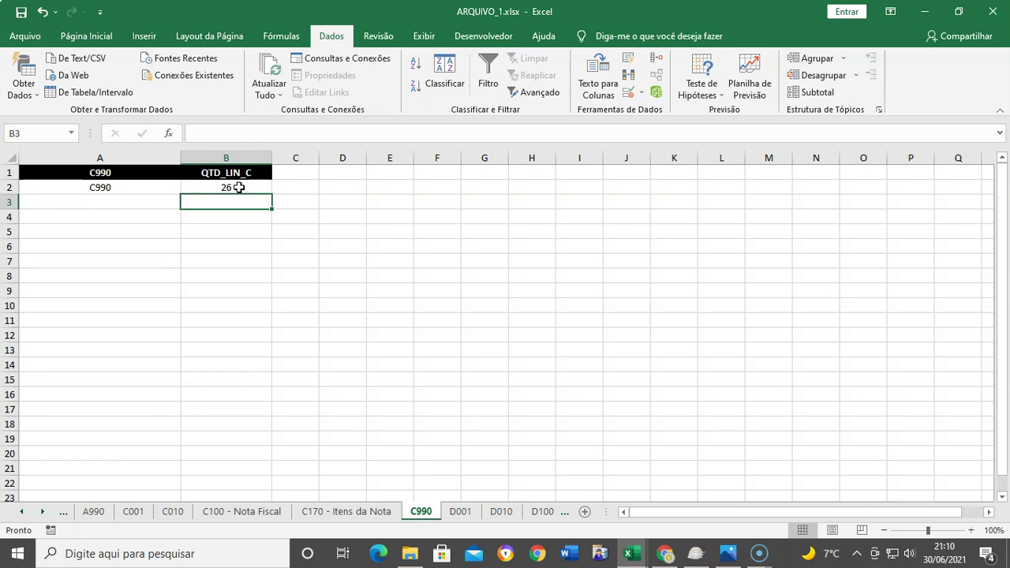
Recheck the C100, C170 and C990 sheets of ARQUIVO_1, and examine the D001 movement indicator and the establishment on sheet D010.
click(461, 511)
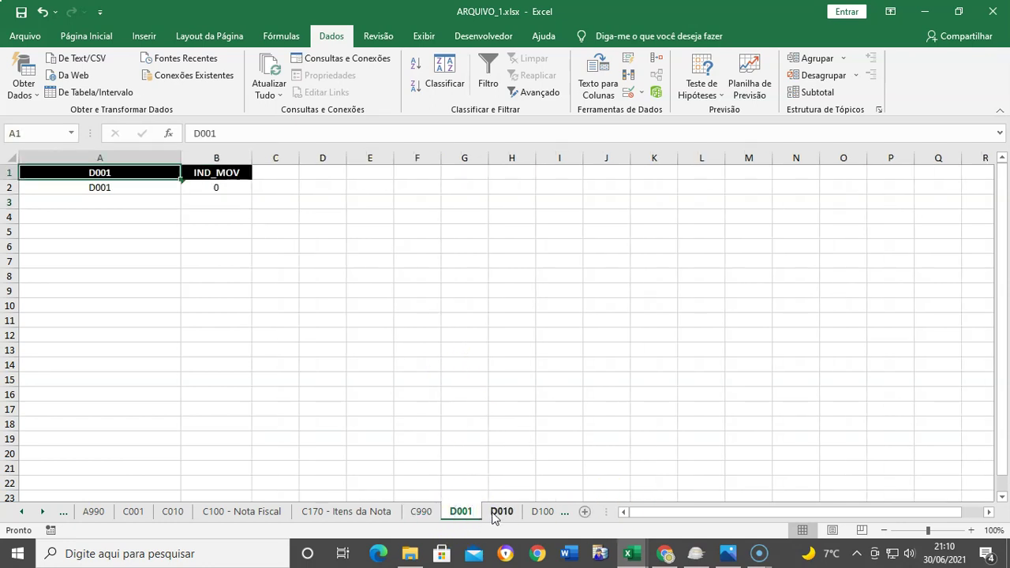
click(214, 513)
click(314, 512)
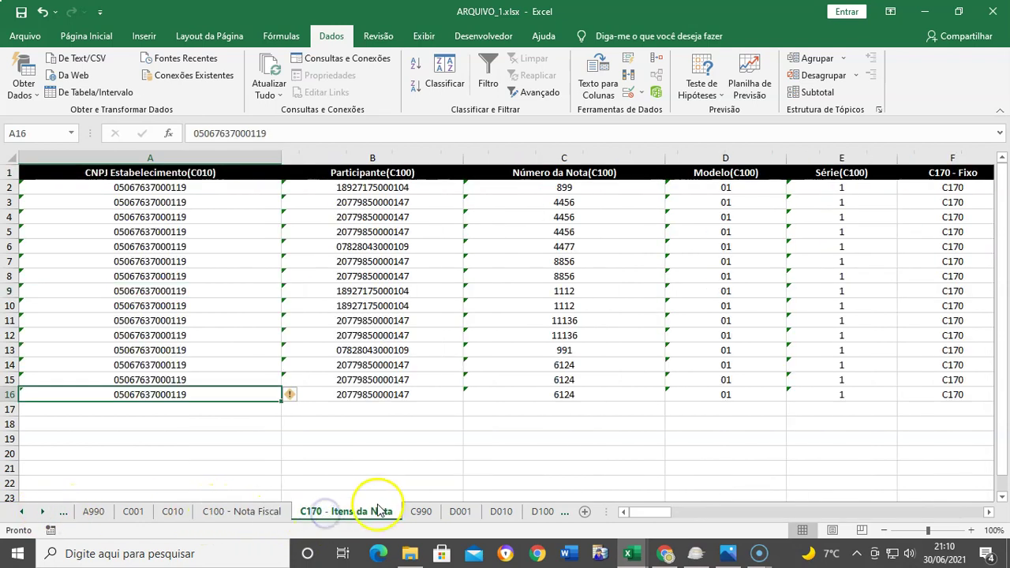
click(420, 511)
click(460, 512)
click(501, 512)
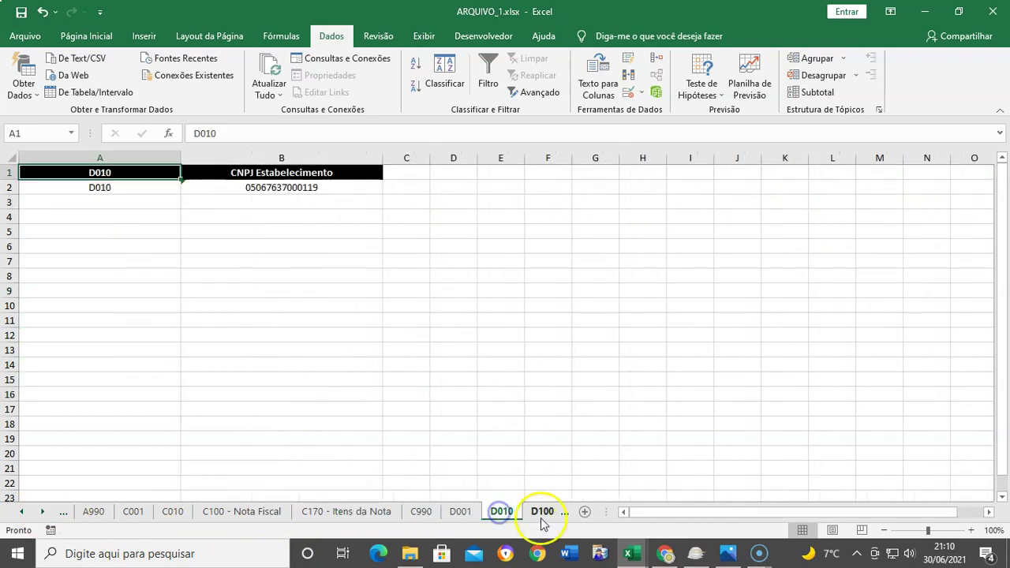
Examine the existing freight records in rows 2 and 3 of ARQUIVO_1's D100 - Fretes sheet.
click(541, 517)
click(652, 514)
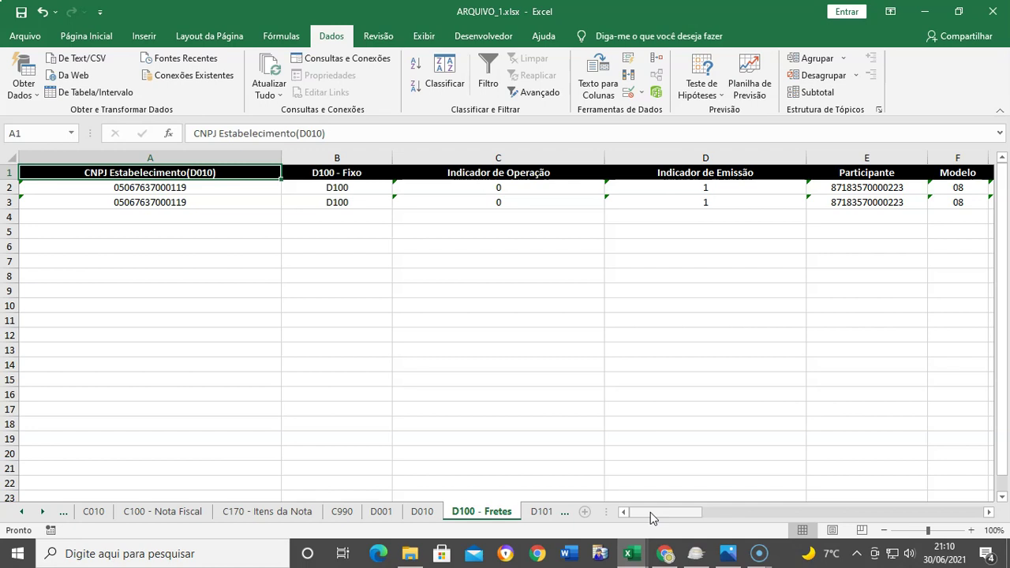
click(560, 307)
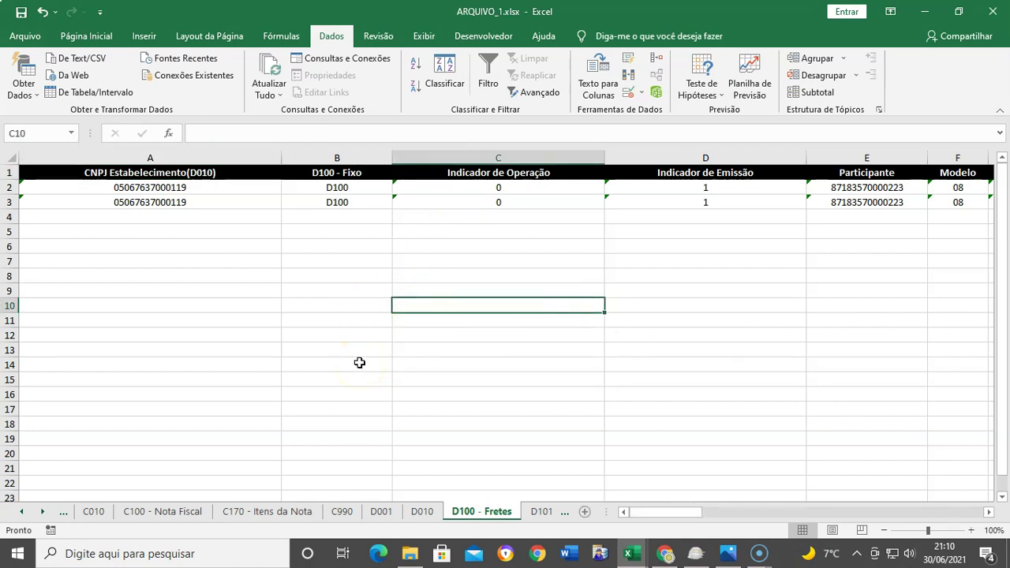
drag(12, 190, 10, 203)
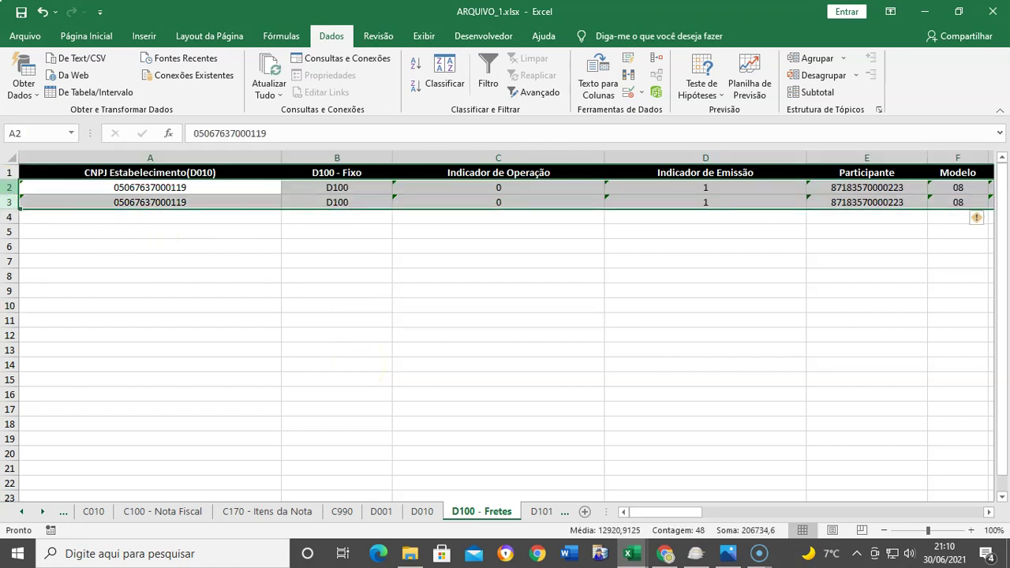
Switch to the ARQUIVO_2 workbook and copy the freight record in row 2 of its D100 - Fretes sheet.
mouse_move(635, 555)
click(699, 521)
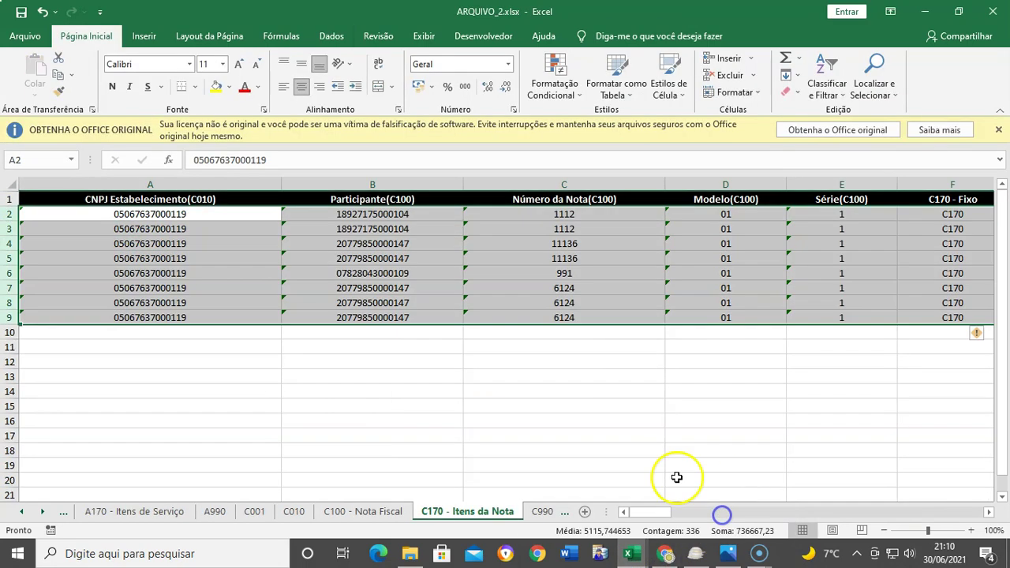
click(42, 511)
click(42, 512)
click(42, 511)
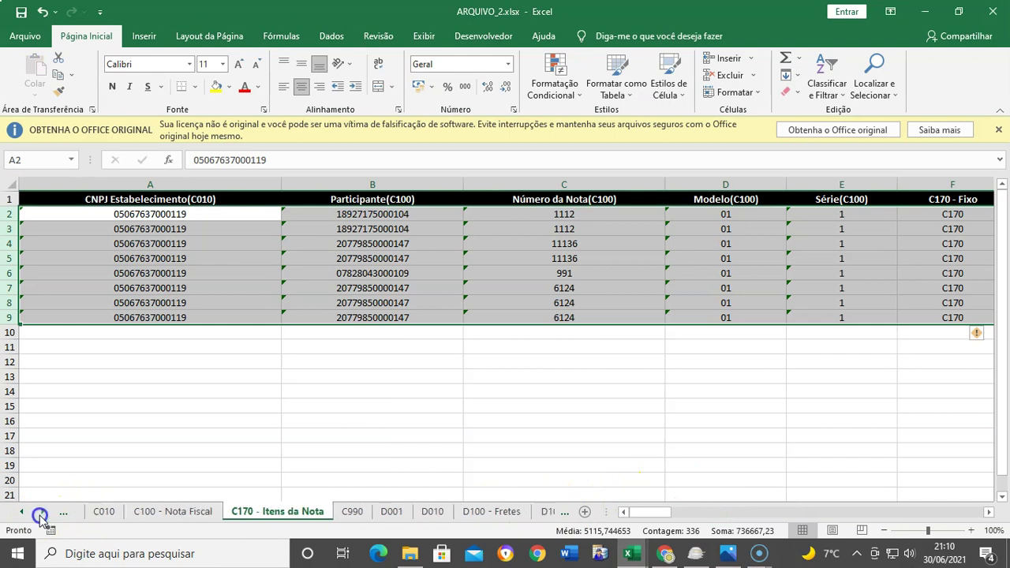
click(459, 512)
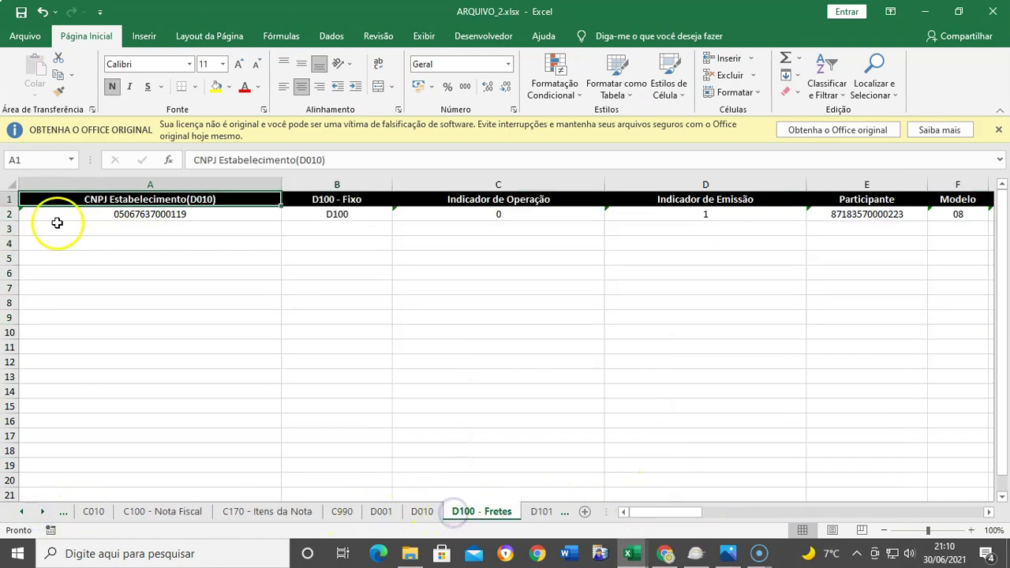
right_click(11, 213)
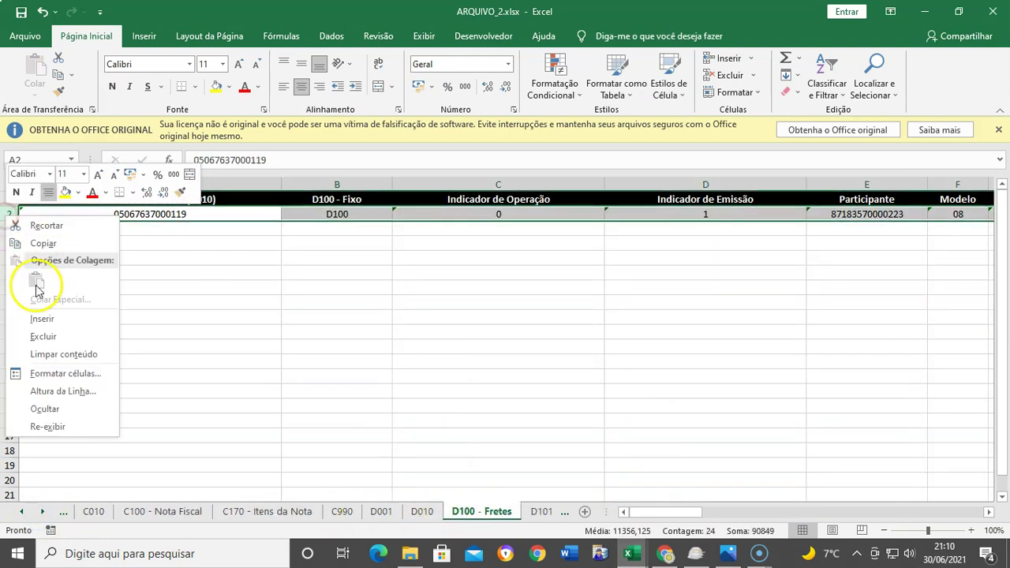
click(49, 249)
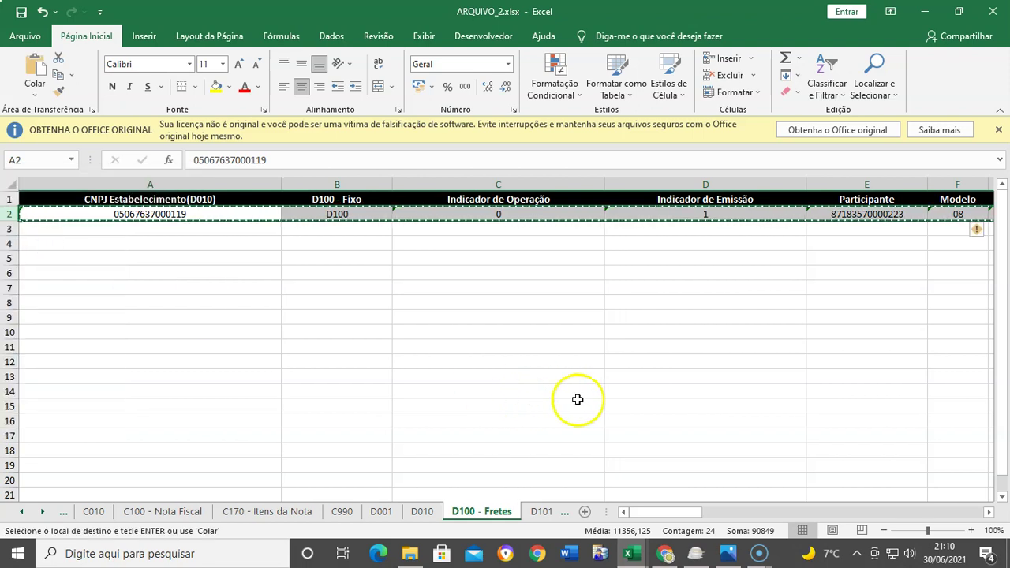
Return to the D100 - Fretes sheet of ARQUIVO_1 to append the copied freight record below the existing rows.
click(632, 557)
click(494, 516)
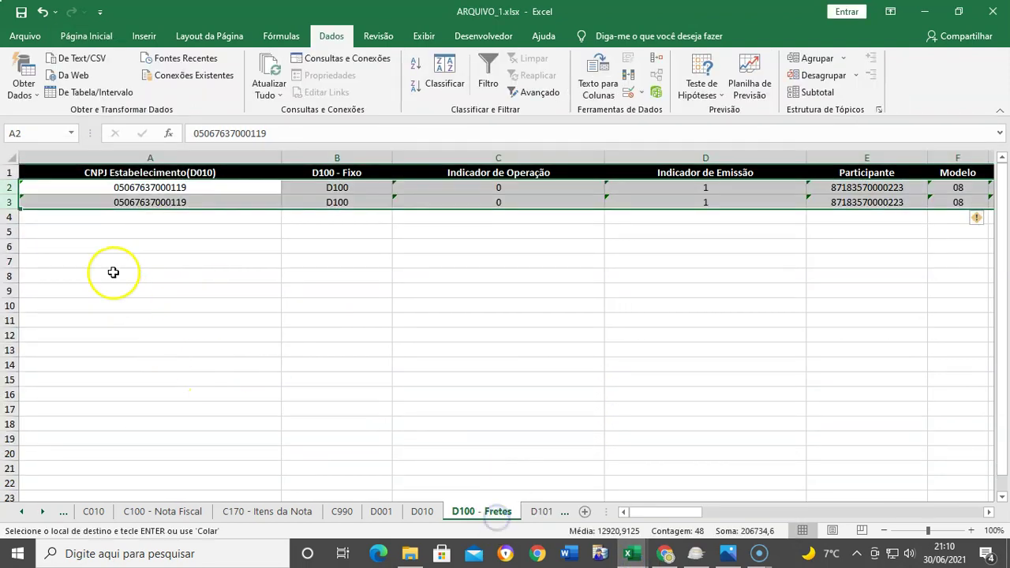
Paste the copied freight record into row 4 of the D100 - Fretes sheet in ARQUIVO_1.
right_click(6, 216)
click(37, 282)
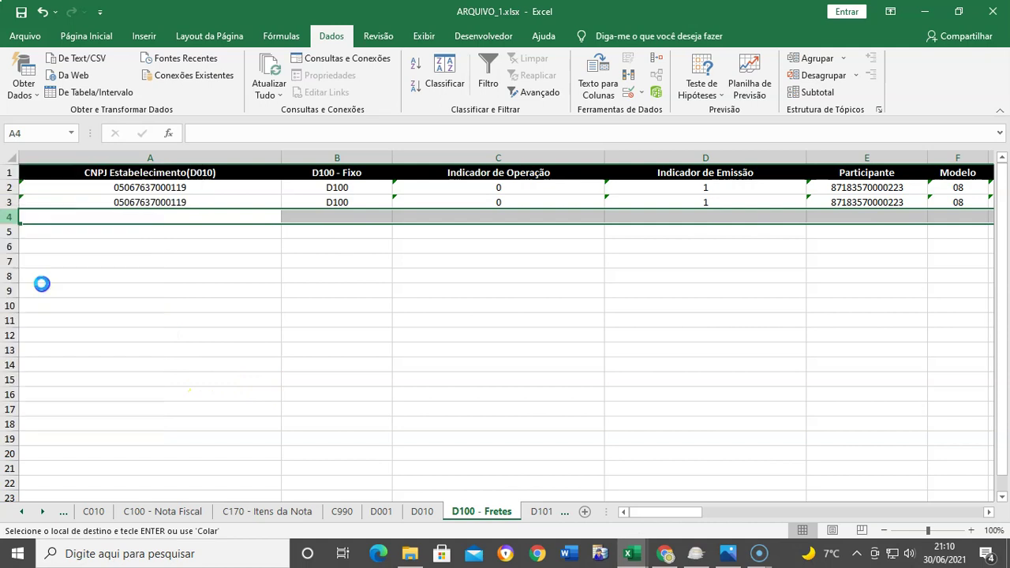
click(204, 309)
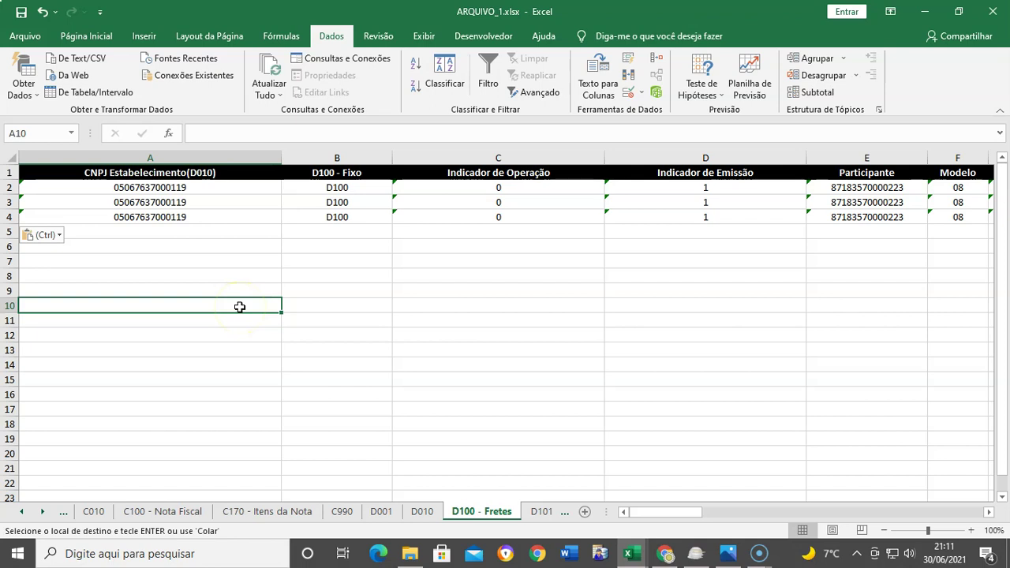
Copy row 2 of the D101 - Fretes Pis sheet in ARQUIVO_2, with the matching sheet open in ARQUIVO_1.
click(542, 511)
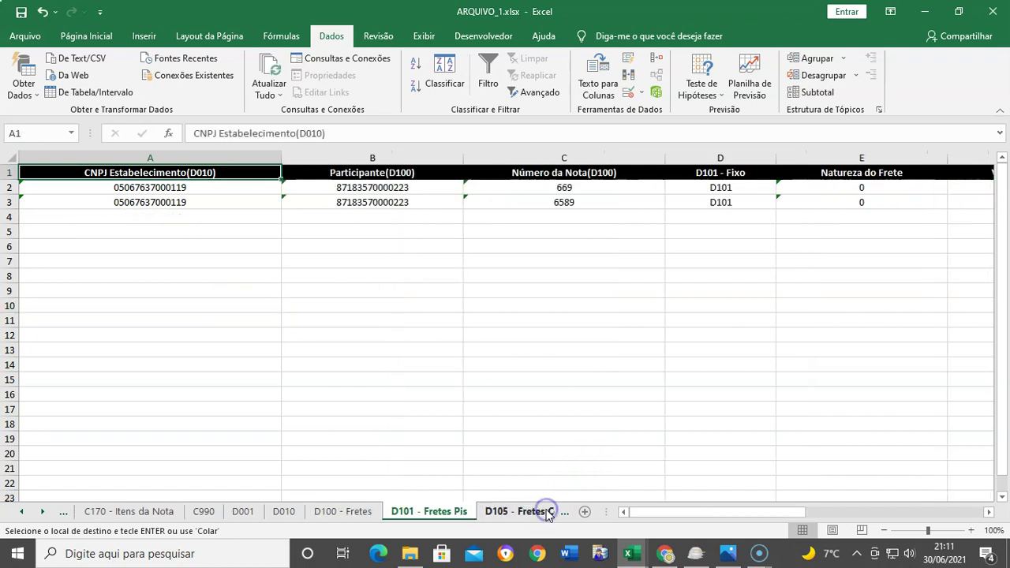
click(630, 553)
click(723, 523)
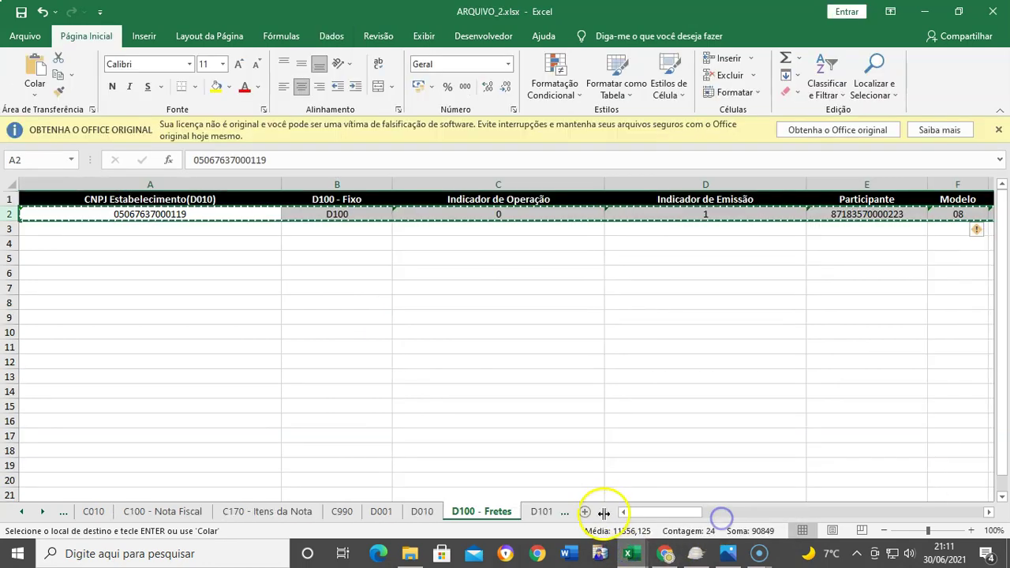
click(541, 512)
click(11, 214)
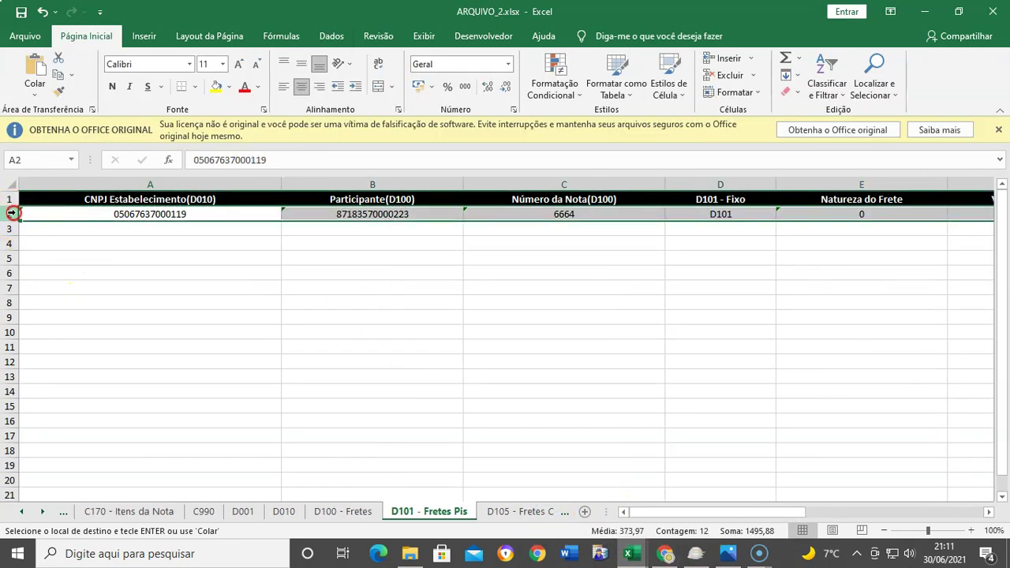
right_click(11, 214)
click(62, 239)
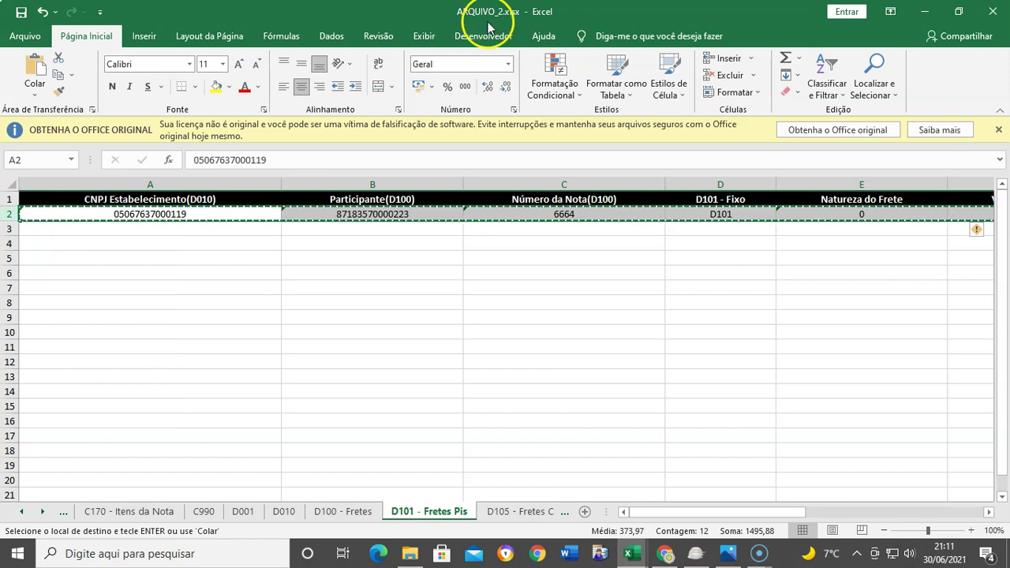
Paste the copied record into row 4 of the D101 - Fretes Pis sheet in ARQUIVO_1.
mouse_move(630, 553)
click(554, 492)
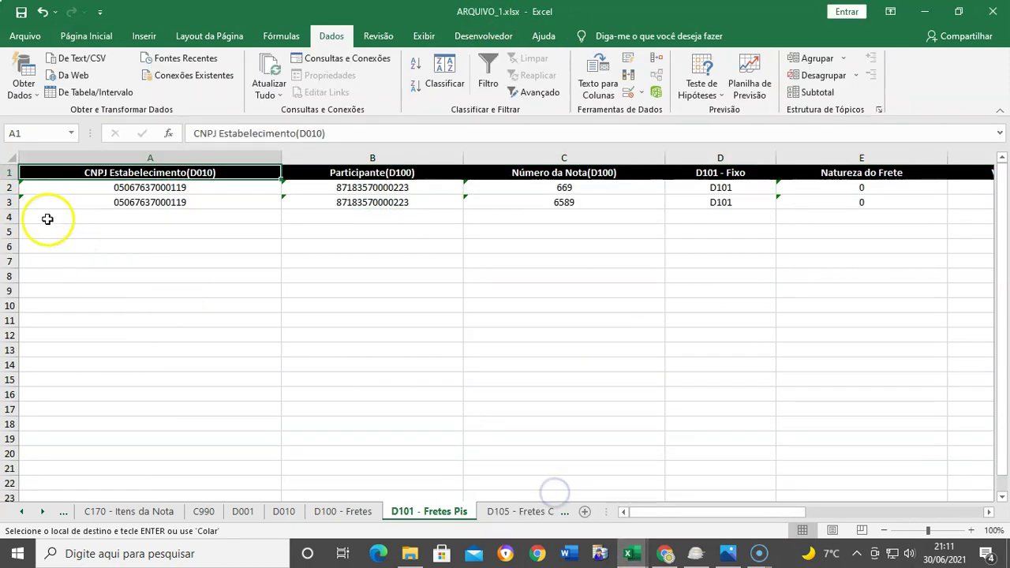
click(10, 216)
right_click(11, 217)
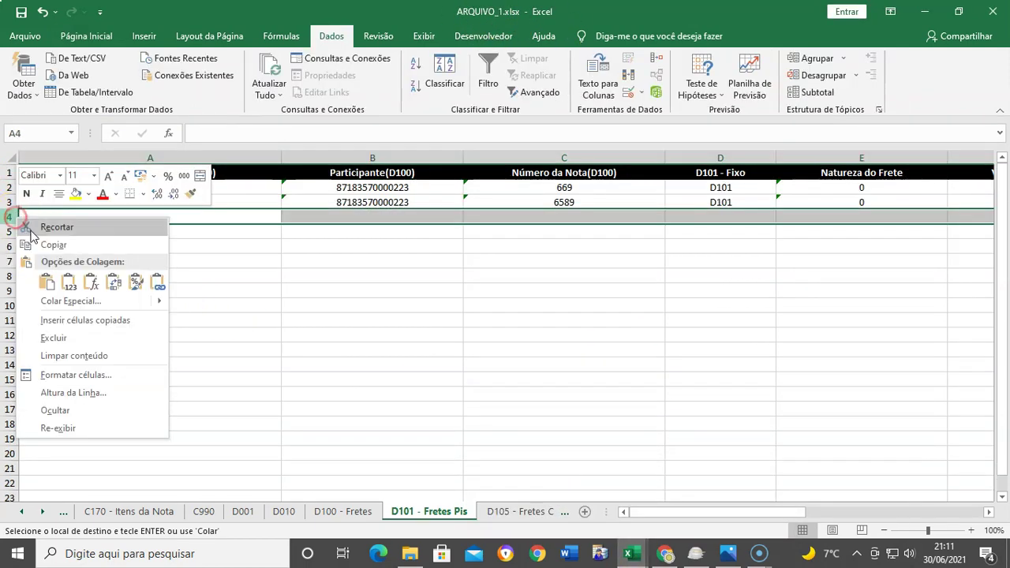
click(47, 282)
click(434, 352)
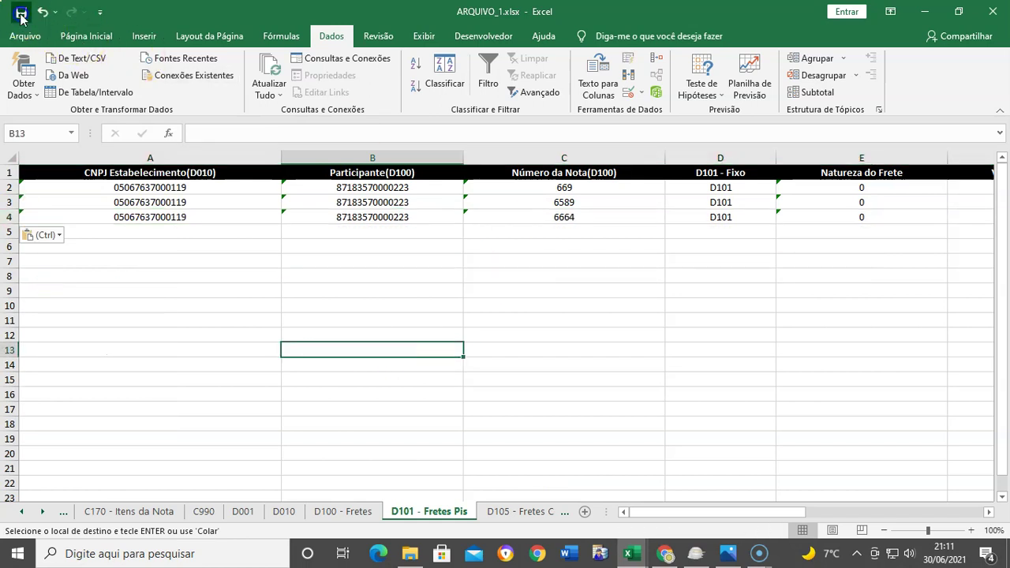
Open the D105 - Fretes Cofins sheet in both workbooks and copy row 2 from ARQUIVO_2.
click(497, 511)
click(632, 553)
click(489, 471)
click(499, 512)
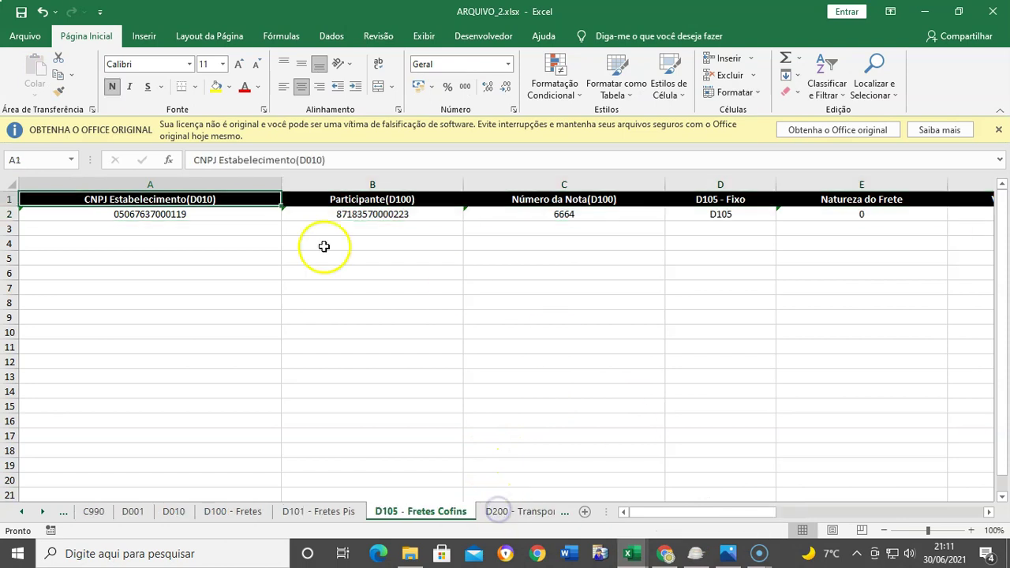
click(7, 214)
right_click(6, 215)
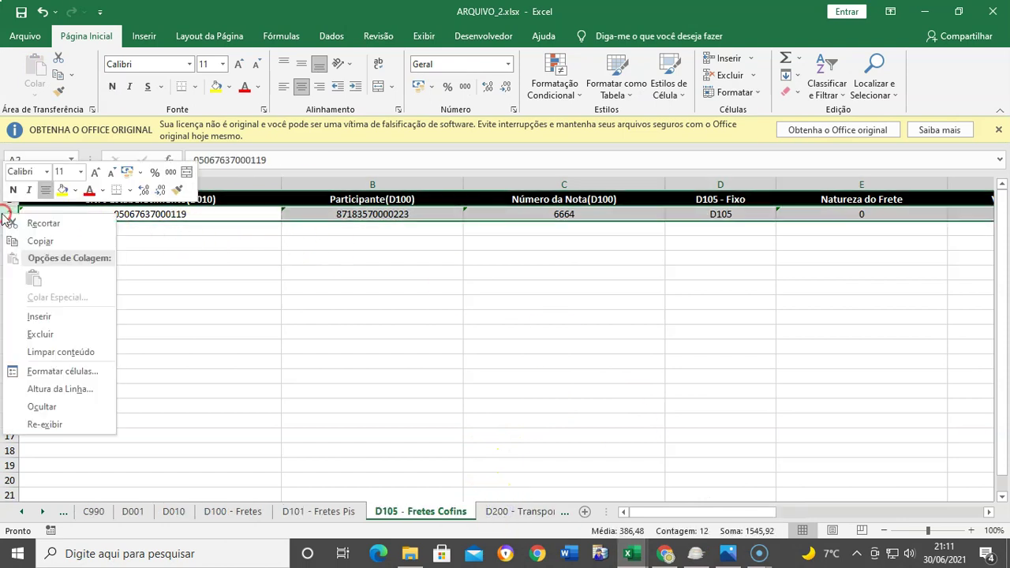
click(40, 241)
Paste the copied record into row 4 of the D105 - Fretes Cofins sheet in ARQUIVO_1.
click(631, 556)
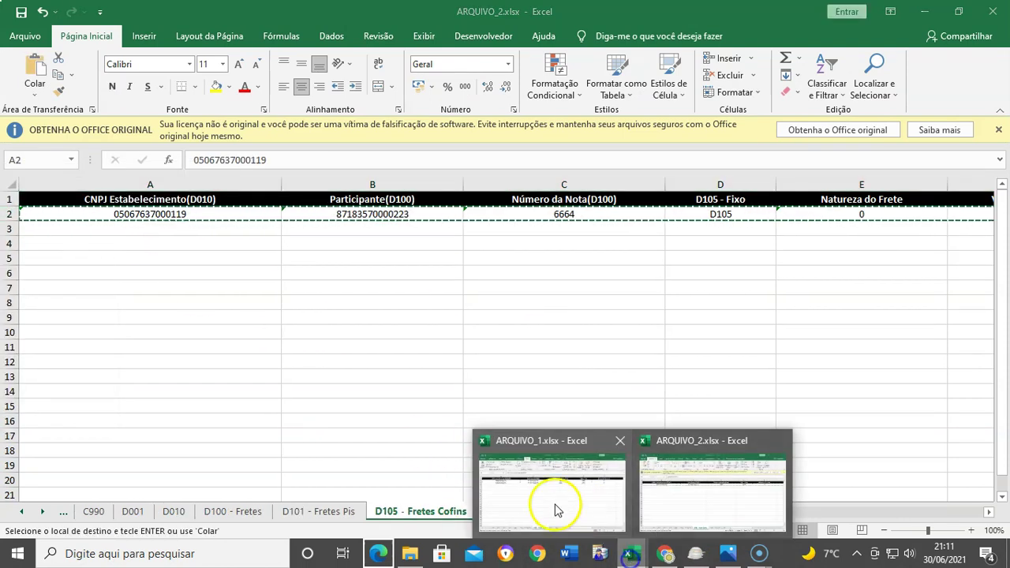
click(552, 507)
click(7, 217)
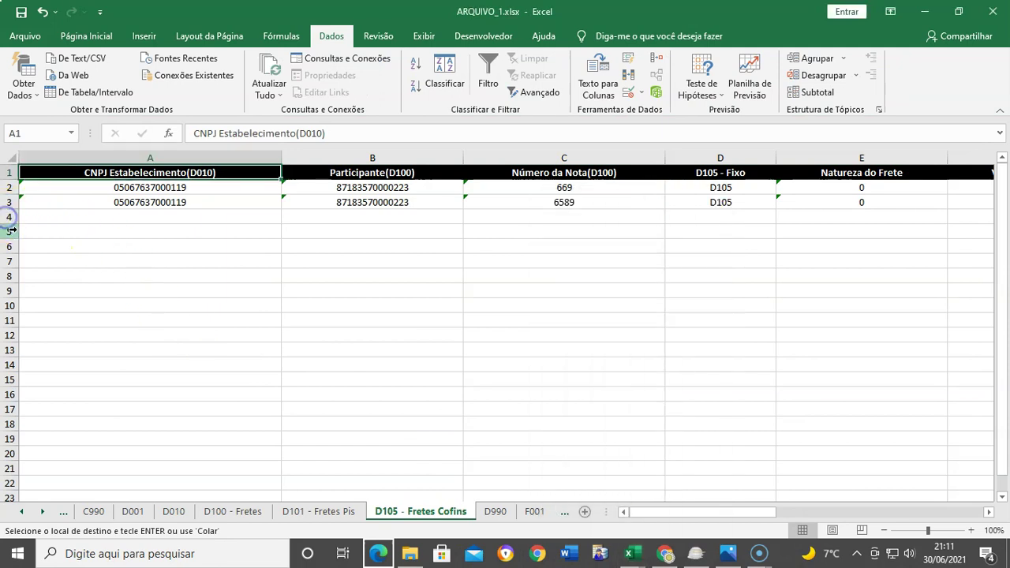
click(7, 217)
right_click(8, 216)
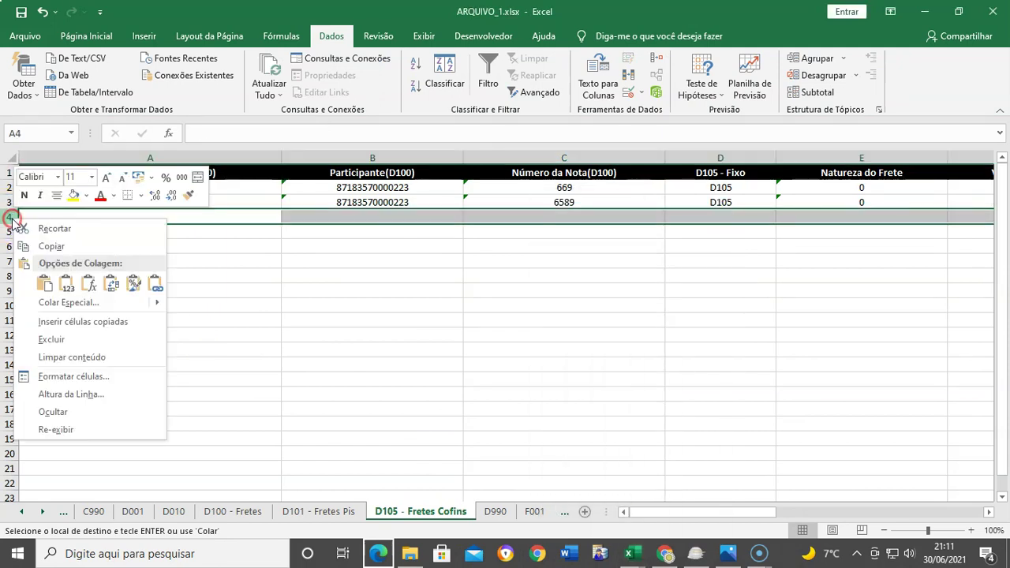
click(43, 284)
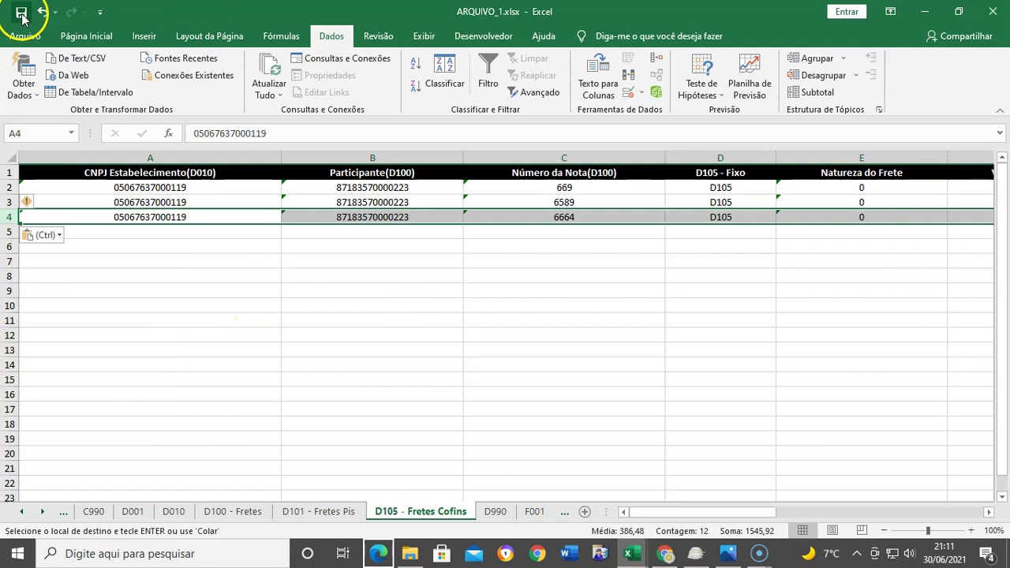
click(266, 321)
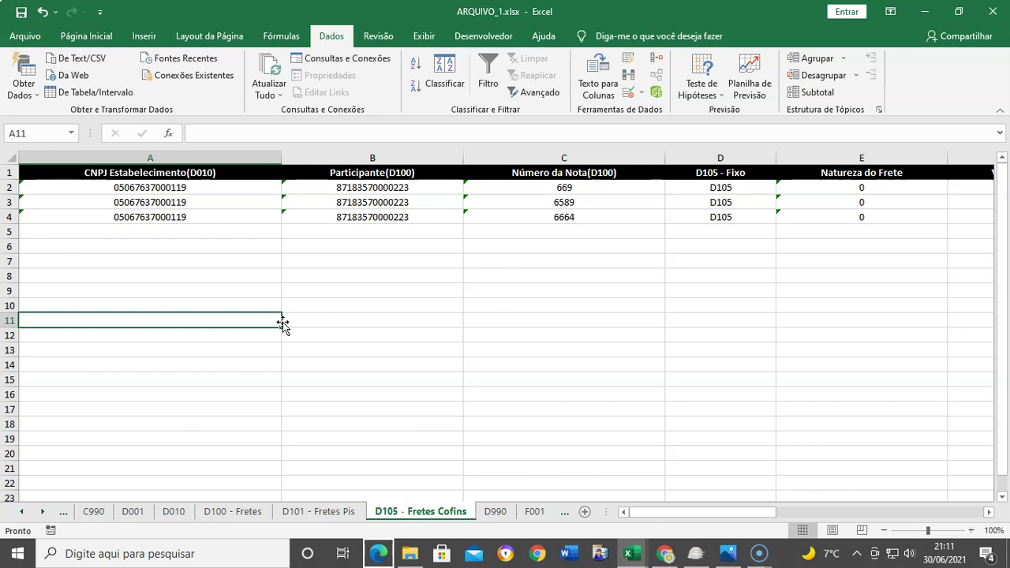
Compare the sheets following D105 in both workbooks, examining the D200, D201 and D205 Transportador sheets in ARQUIVO_2.
click(502, 515)
click(460, 513)
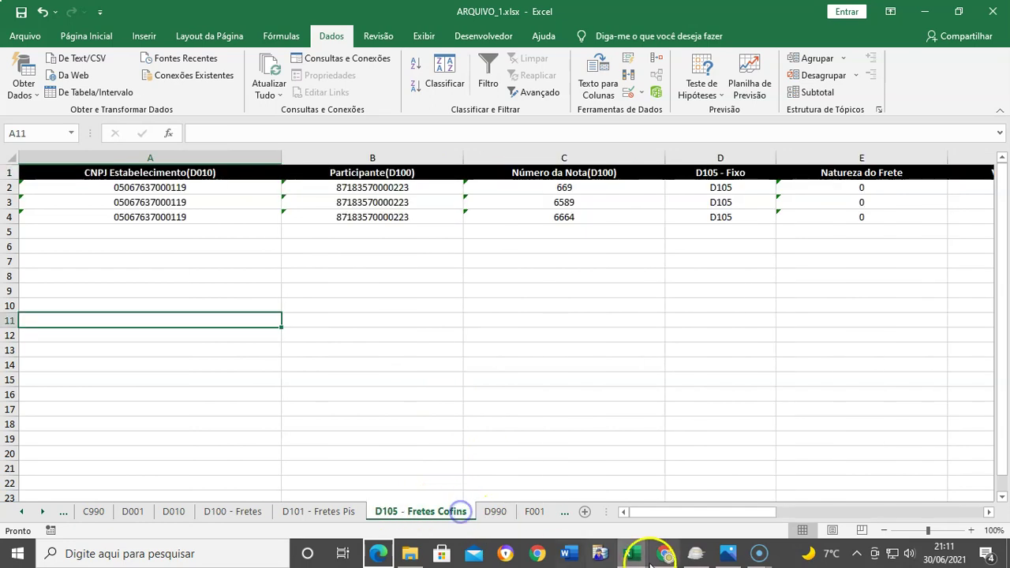
mouse_move(628, 552)
click(712, 522)
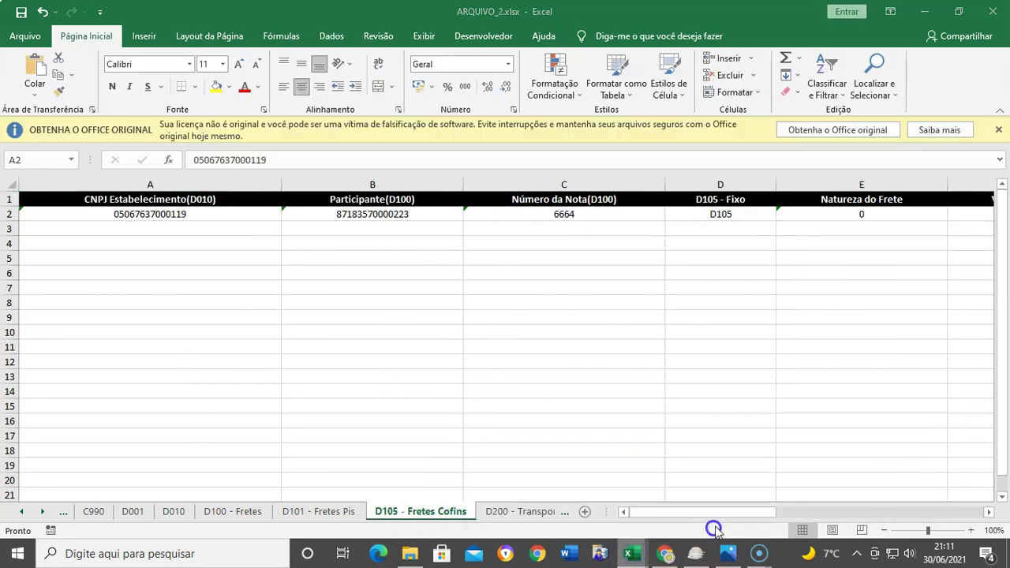
click(522, 513)
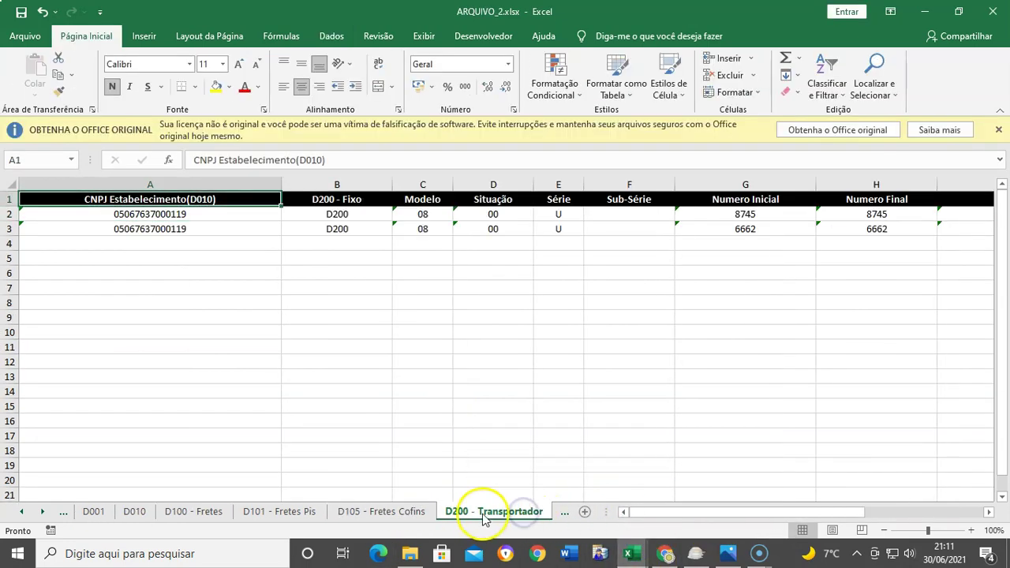
click(43, 511)
click(43, 512)
click(43, 511)
click(455, 516)
click(534, 512)
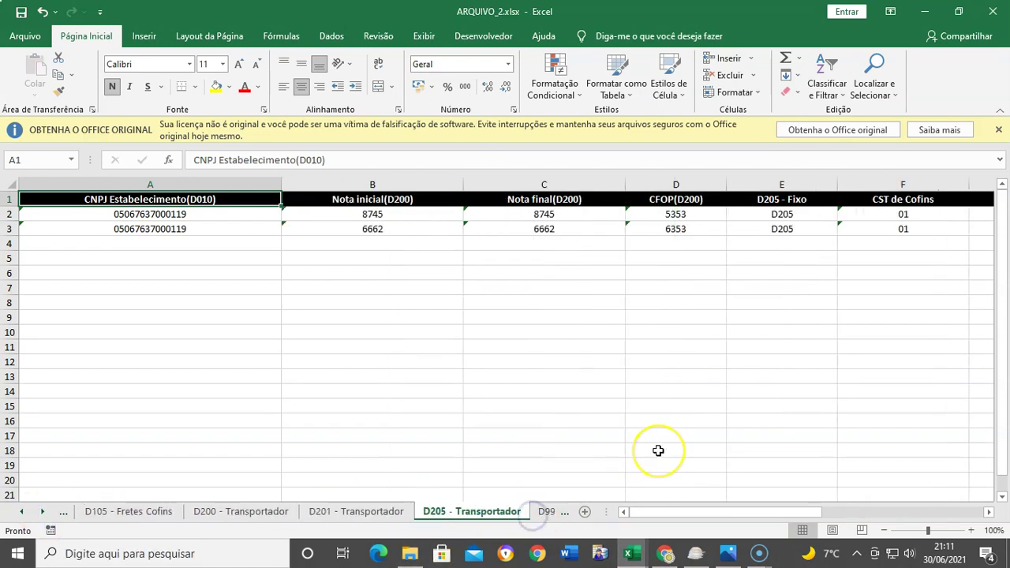
click(245, 512)
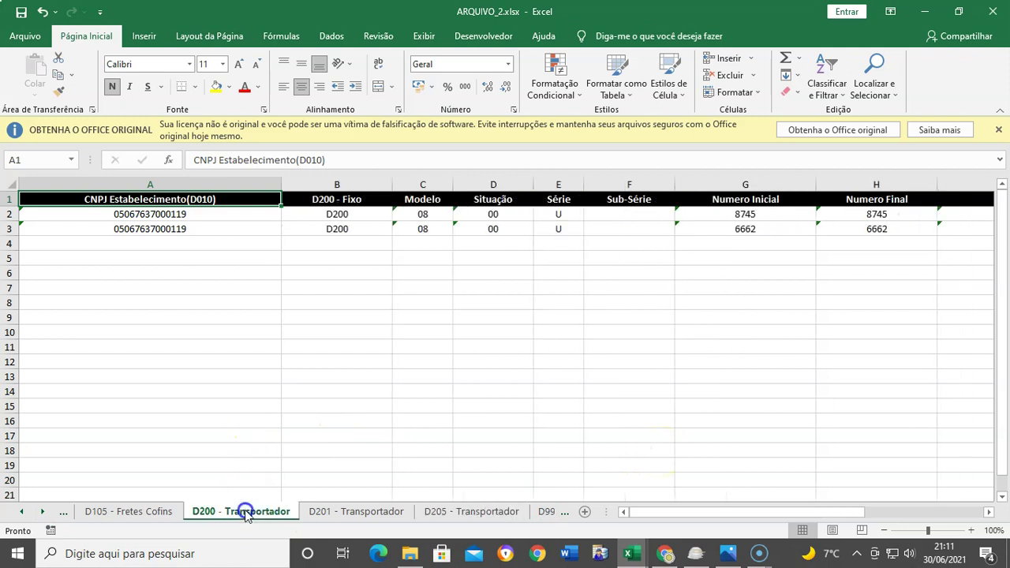
Insert a new blank worksheet before the D990 sheet in ARQUIVO_1.
mouse_move(631, 552)
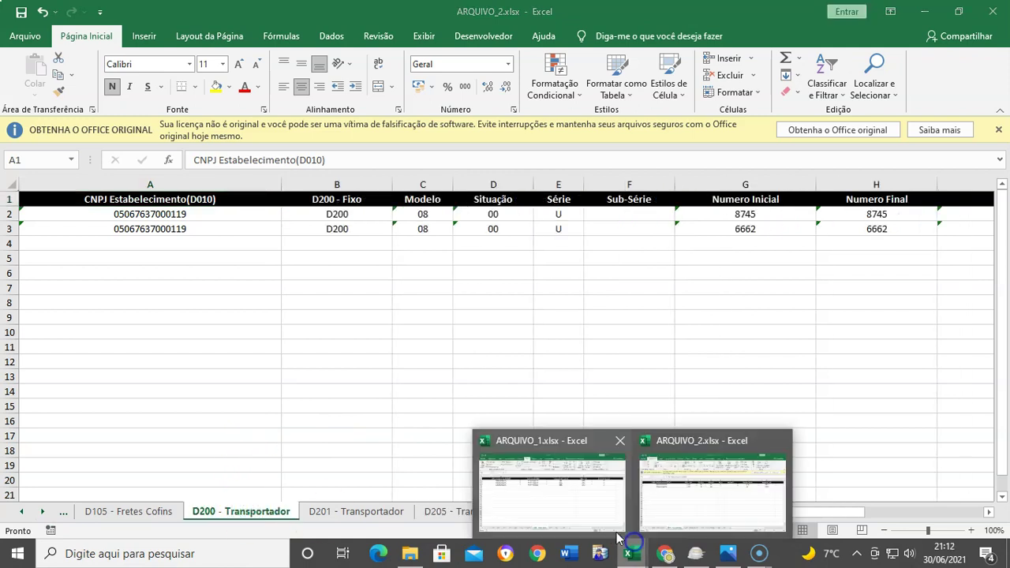
click(548, 497)
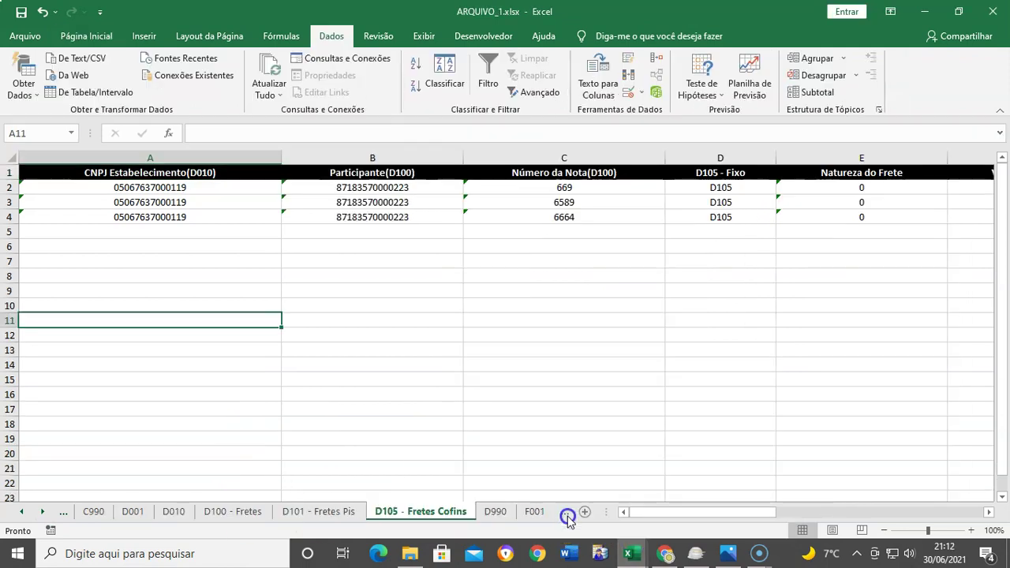
right_click(495, 513)
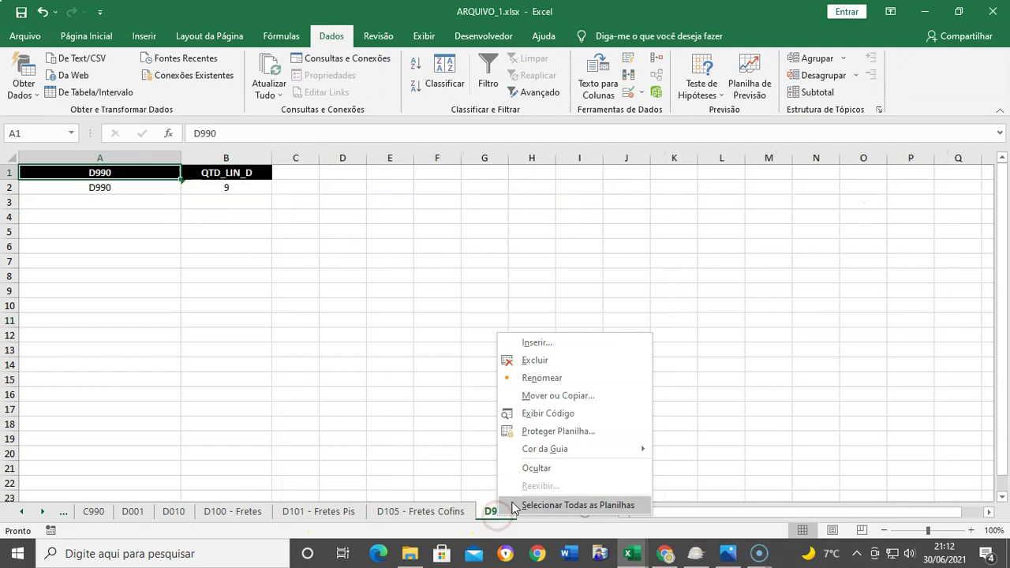
click(547, 342)
click(654, 456)
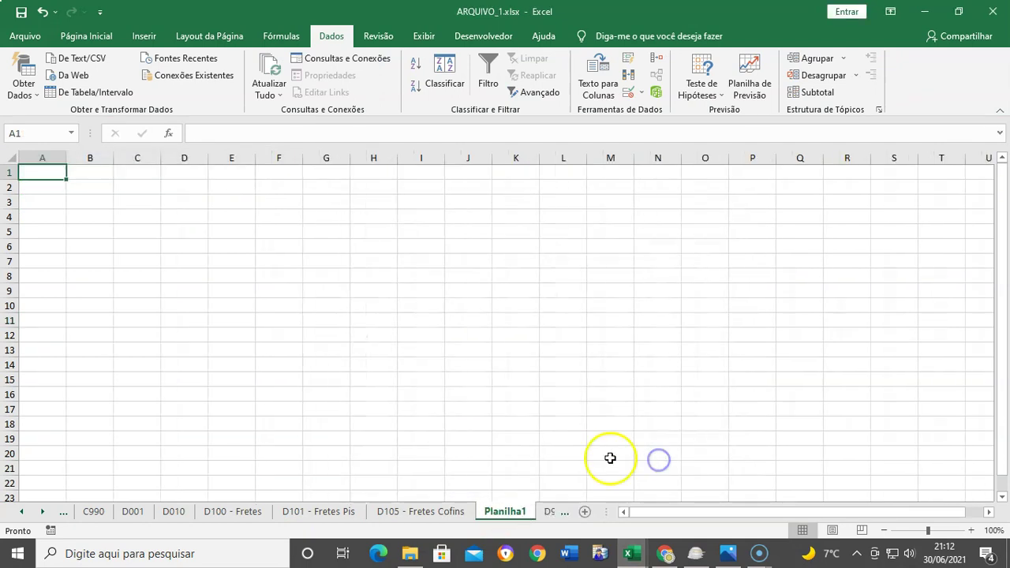
Copy the name of the D200 - Transportador sheet in ARQUIVO_2, leaving the sheet name as it is.
mouse_move(658, 540)
click(696, 489)
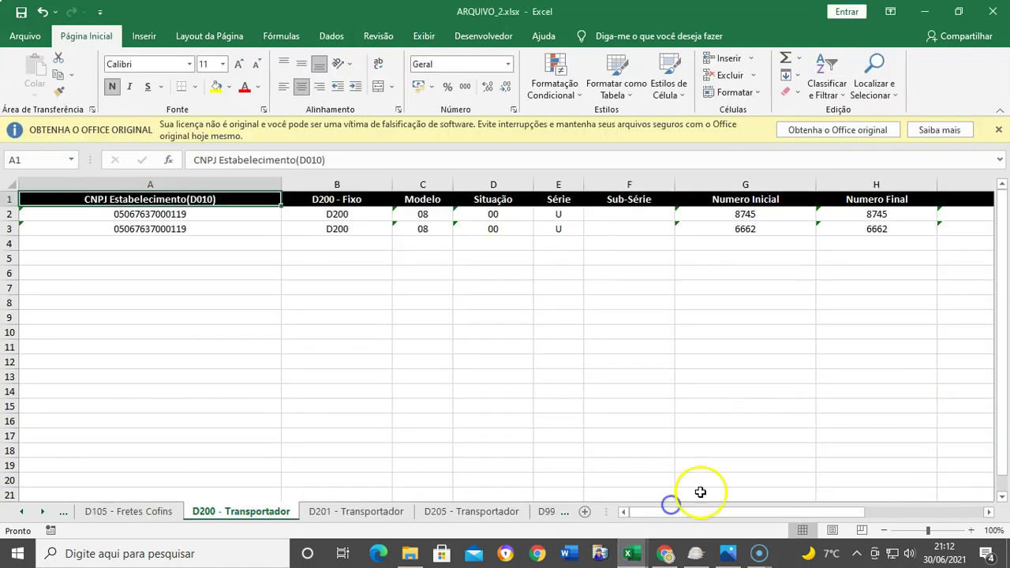
right_click(264, 517)
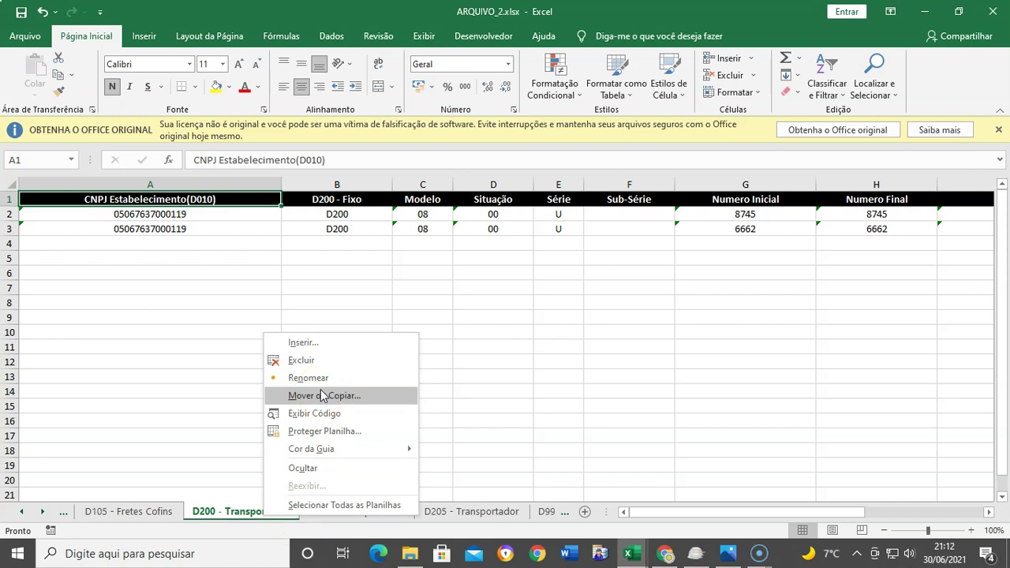
click(200, 511)
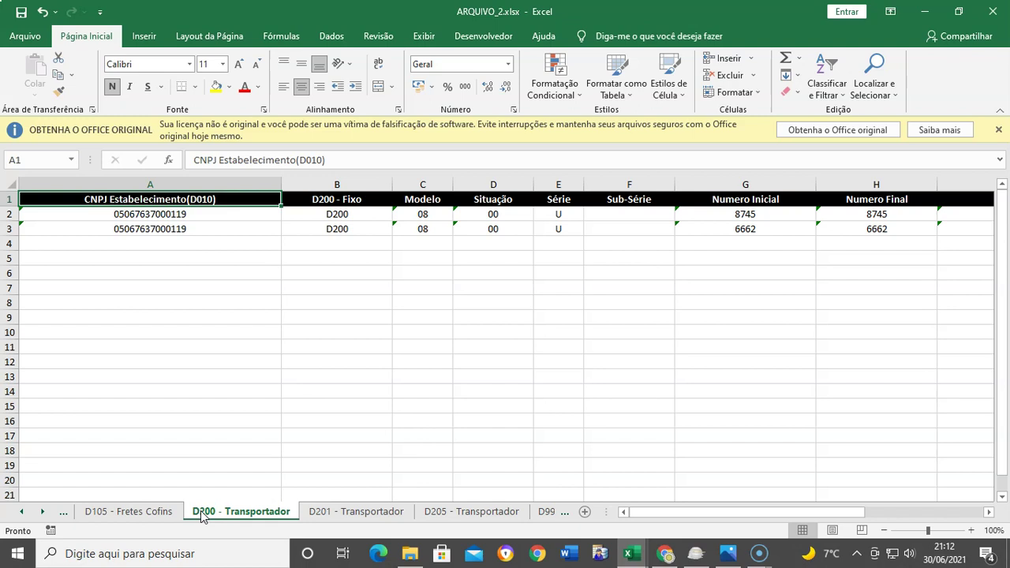
right_click(202, 514)
click(202, 514)
double_click(201, 513)
key(ctrl+c)
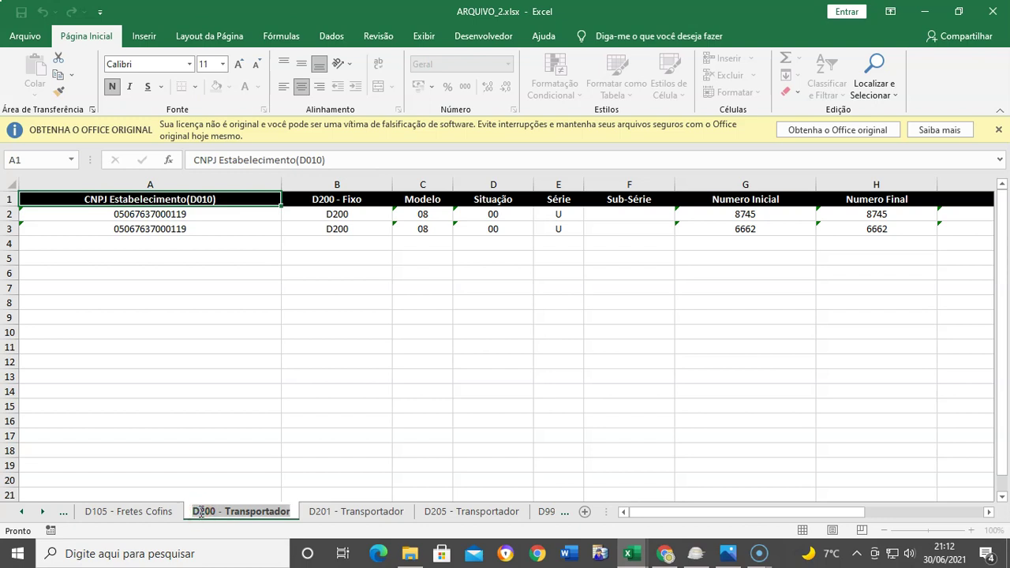
click(260, 480)
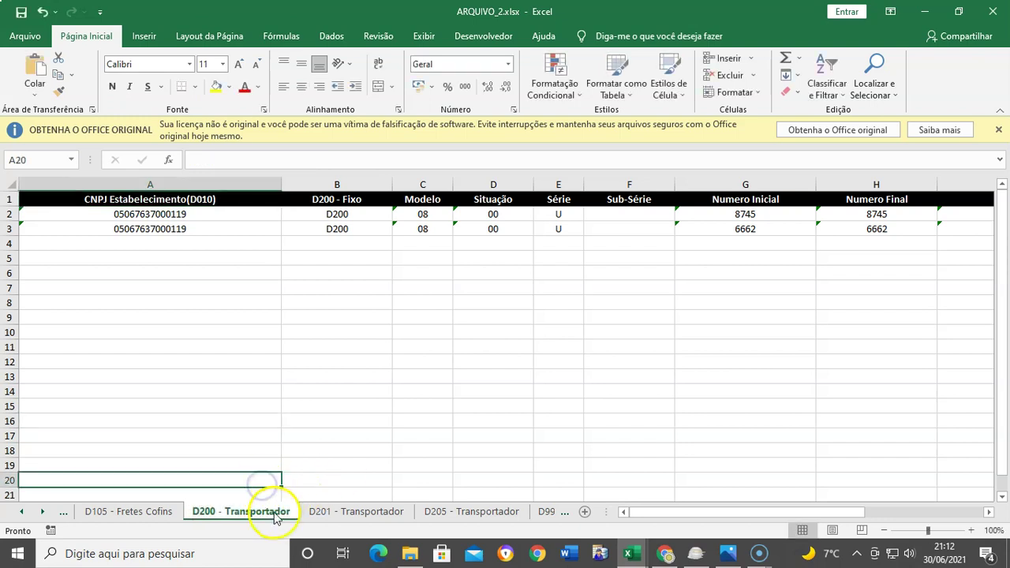
Rename the new blank worksheet in ARQUIVO_1 as D200 - Transportador.
mouse_move(635, 547)
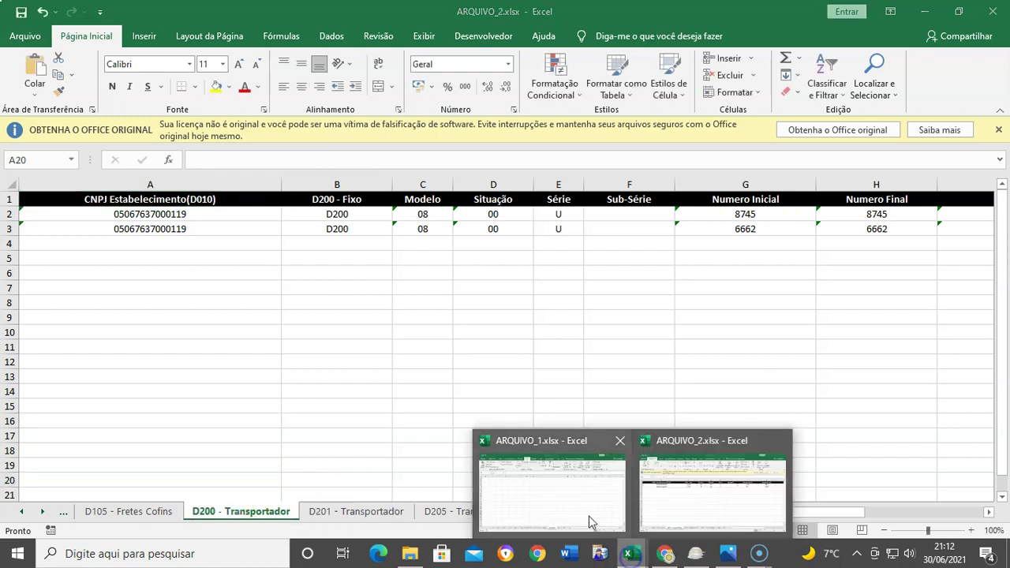
click(584, 517)
right_click(497, 515)
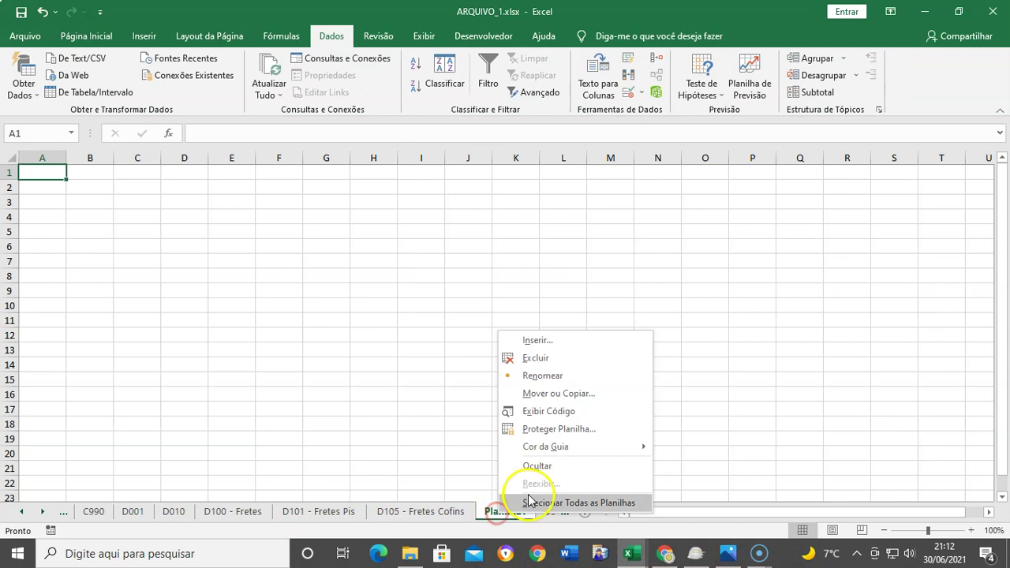
click(557, 376)
key(ctrl+v)
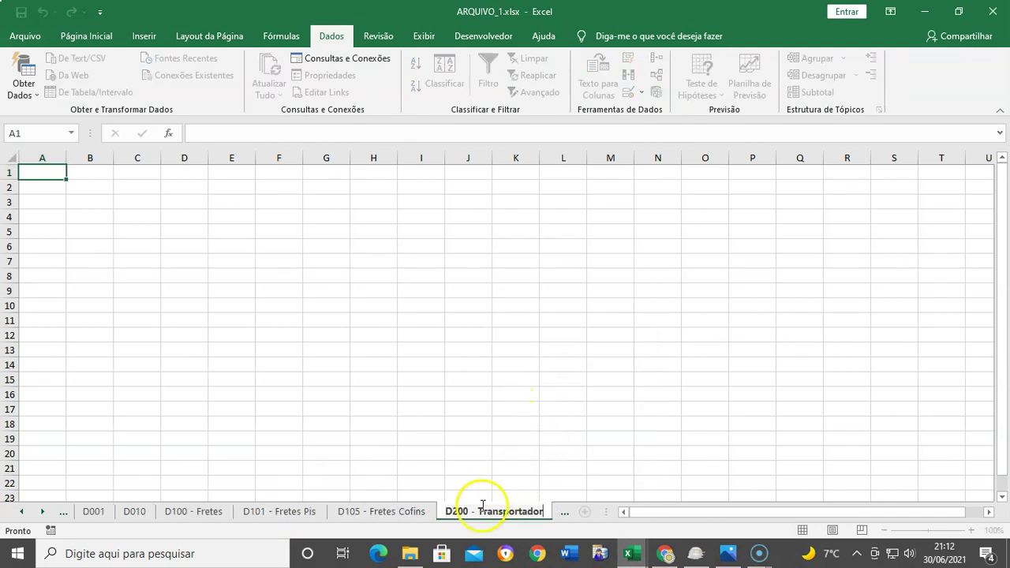
click(582, 408)
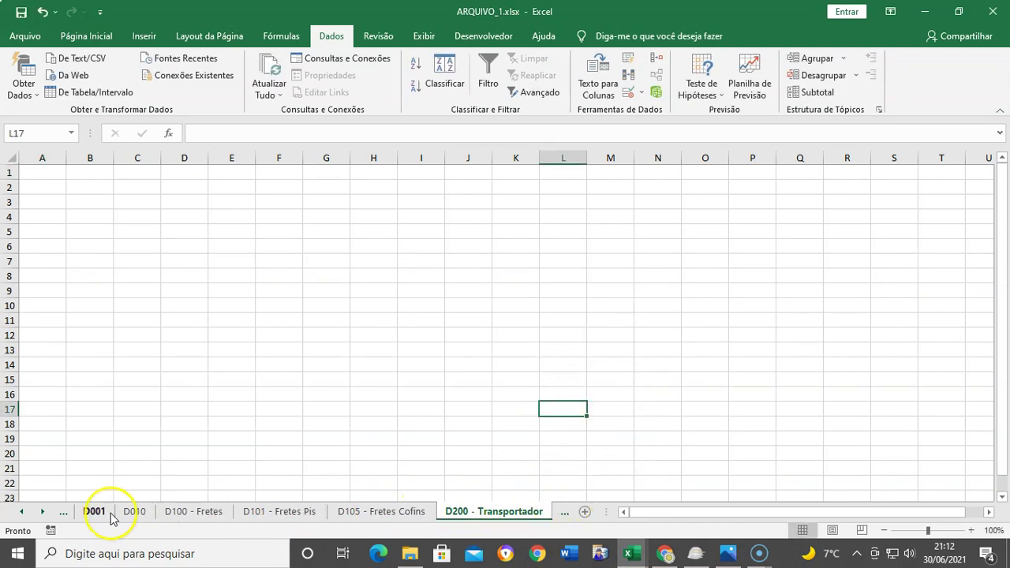
click(43, 511)
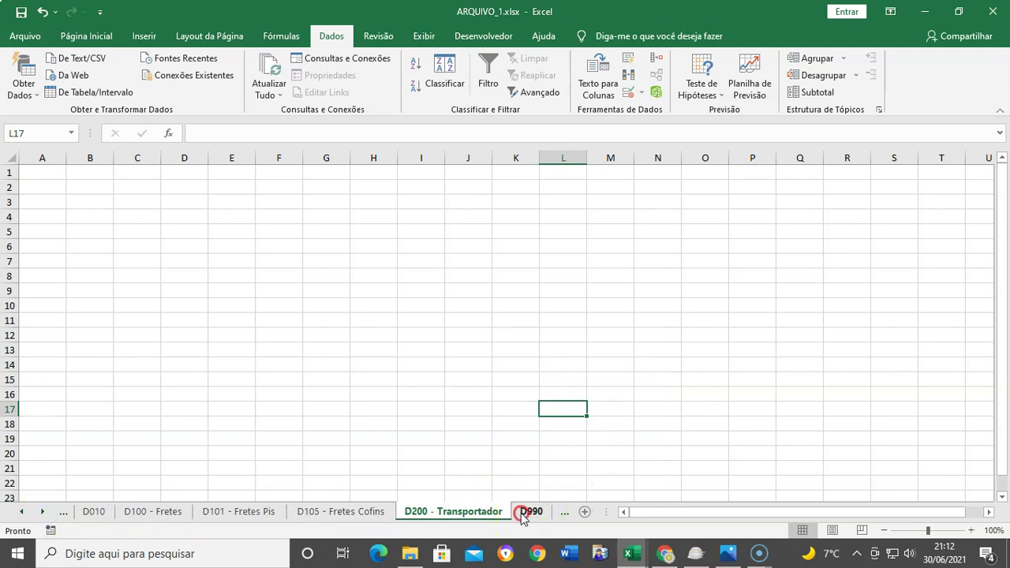
Insert a blank worksheet before the D990 sheet in ARQUIVO_1 and name it D201 - Transportador.
right_click(521, 512)
click(574, 342)
click(678, 455)
right_click(522, 514)
click(586, 376)
key(ctrl+v)
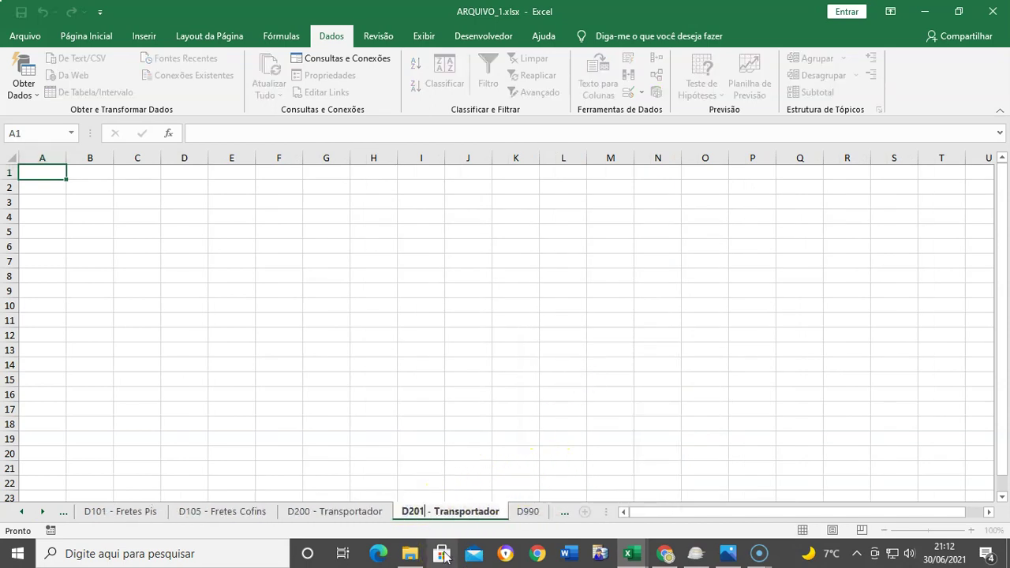
click(446, 435)
Insert another blank worksheet before D990 in ARQUIVO_1 and name it D205 - Transportador.
right_click(525, 510)
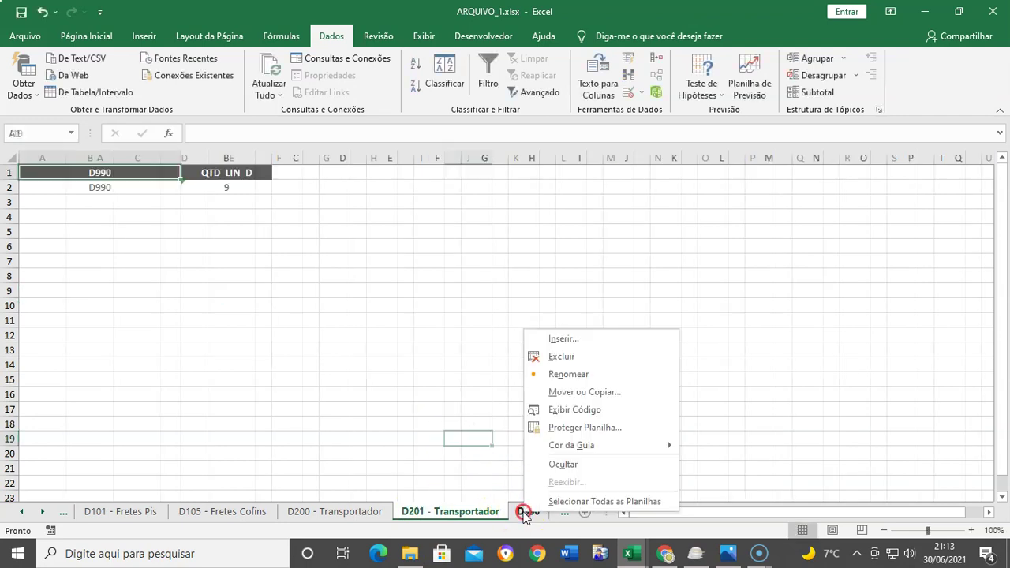
click(577, 341)
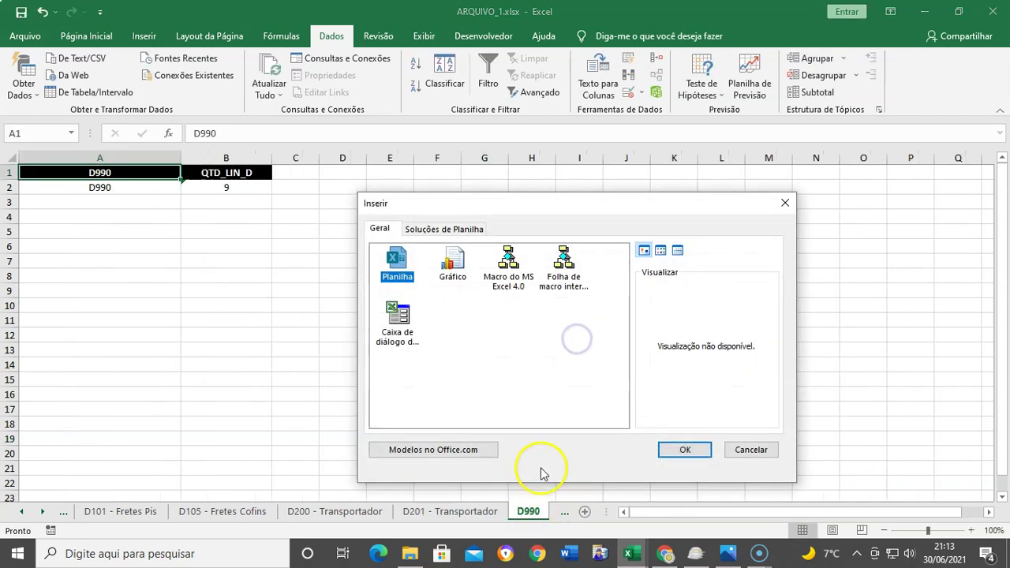
click(671, 449)
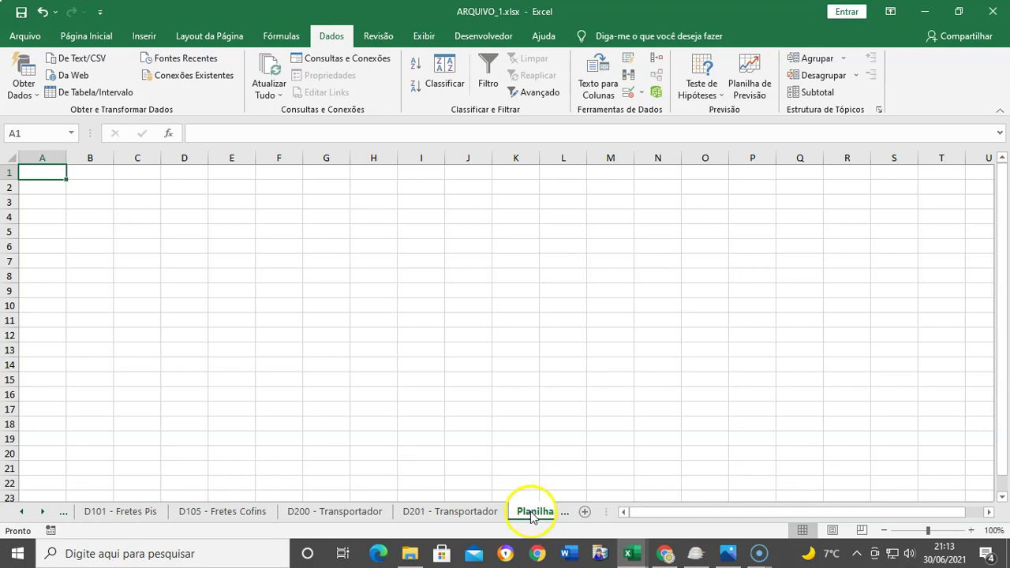
right_click(533, 511)
click(576, 373)
key(ctrl+v)
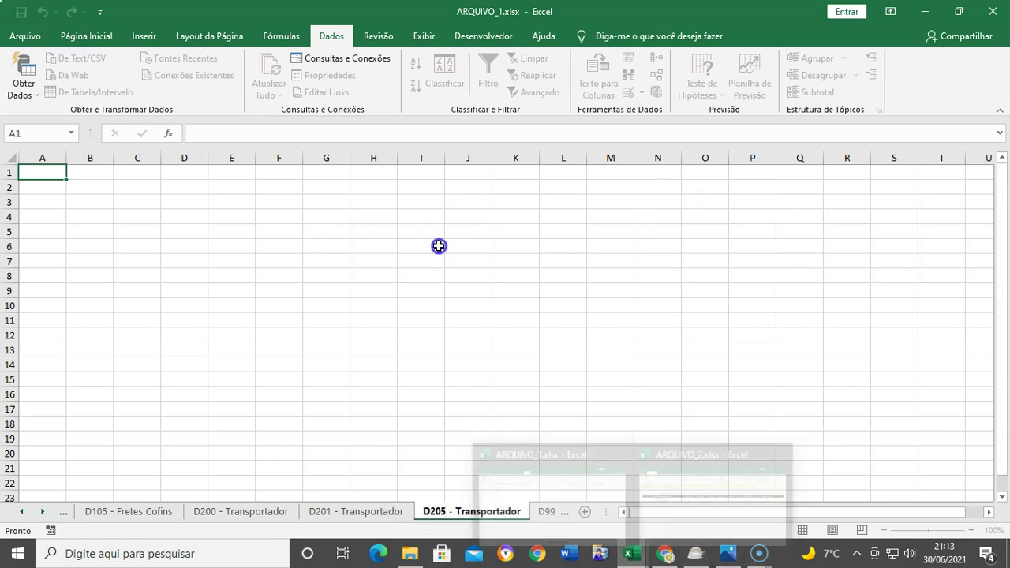
drag(434, 245, 430, 233)
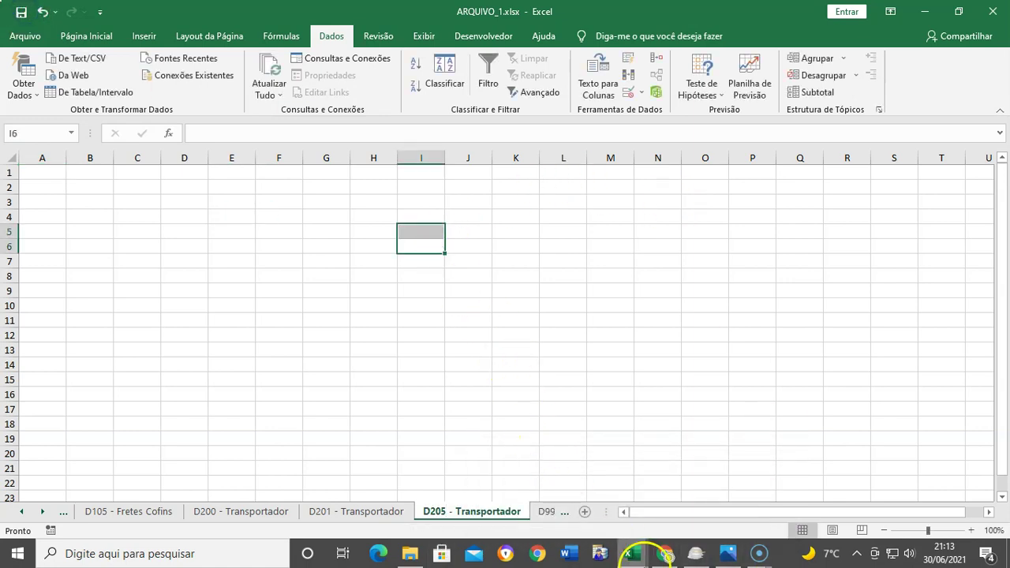
Switch to ARQUIVO_2 and examine the contents of its D200, D201 and D205 Transportador sheets.
mouse_move(635, 553)
click(701, 513)
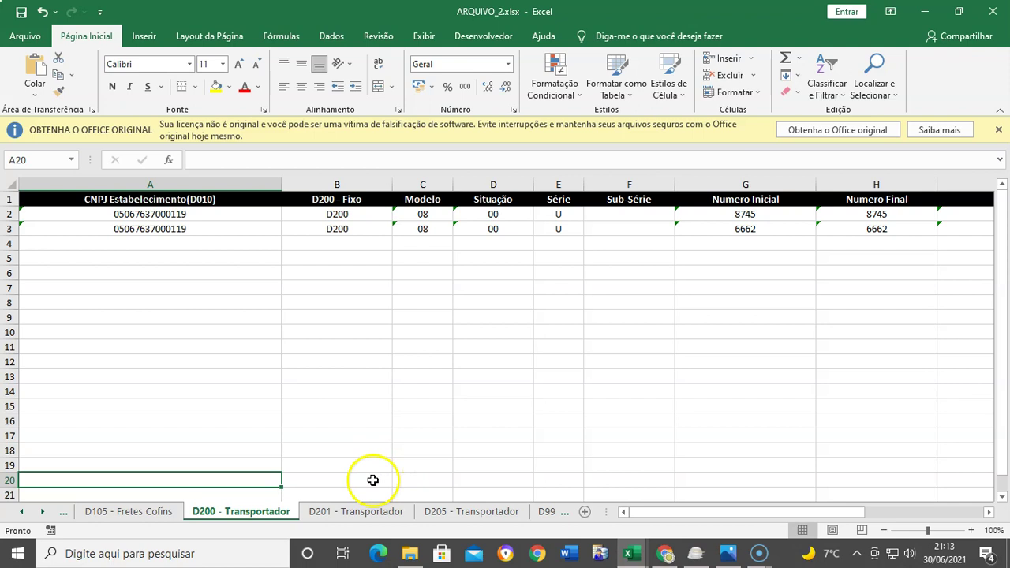
click(339, 511)
click(446, 511)
click(365, 514)
click(255, 513)
click(356, 513)
click(430, 513)
click(251, 511)
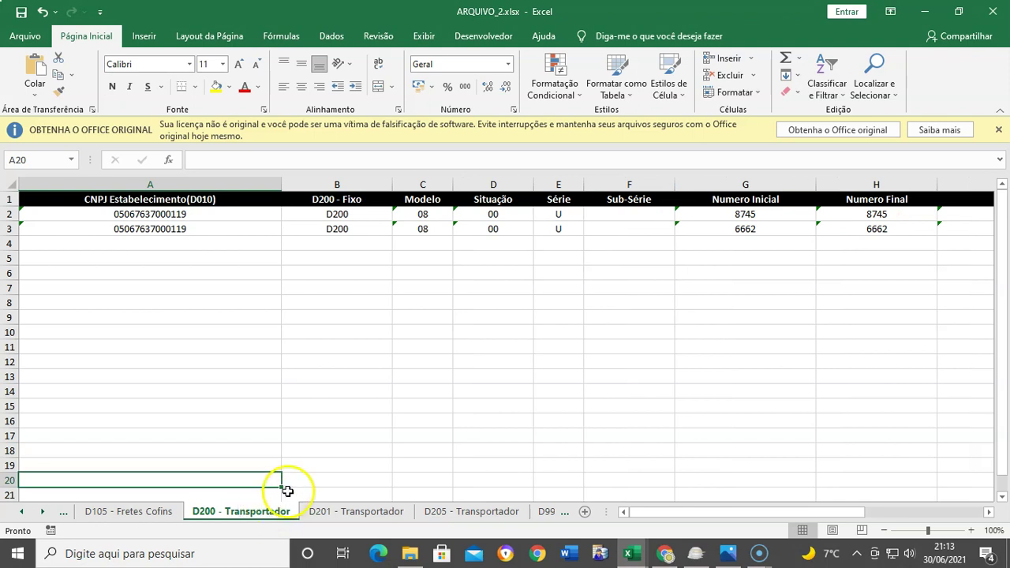
click(337, 445)
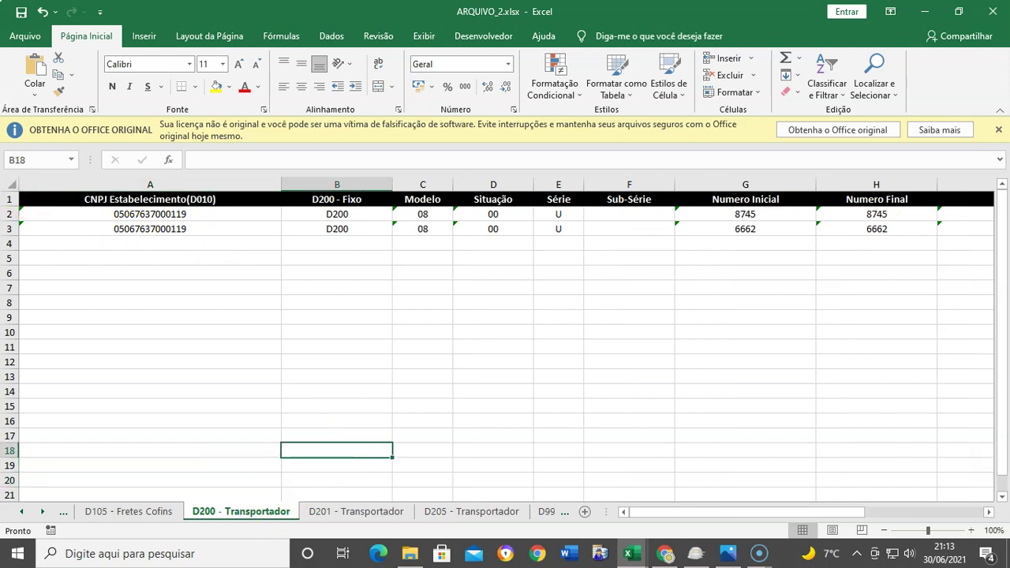
Copy the entire contents of the D200 - Transportador sheet in ARQUIVO_2.
click(11, 184)
right_click(11, 184)
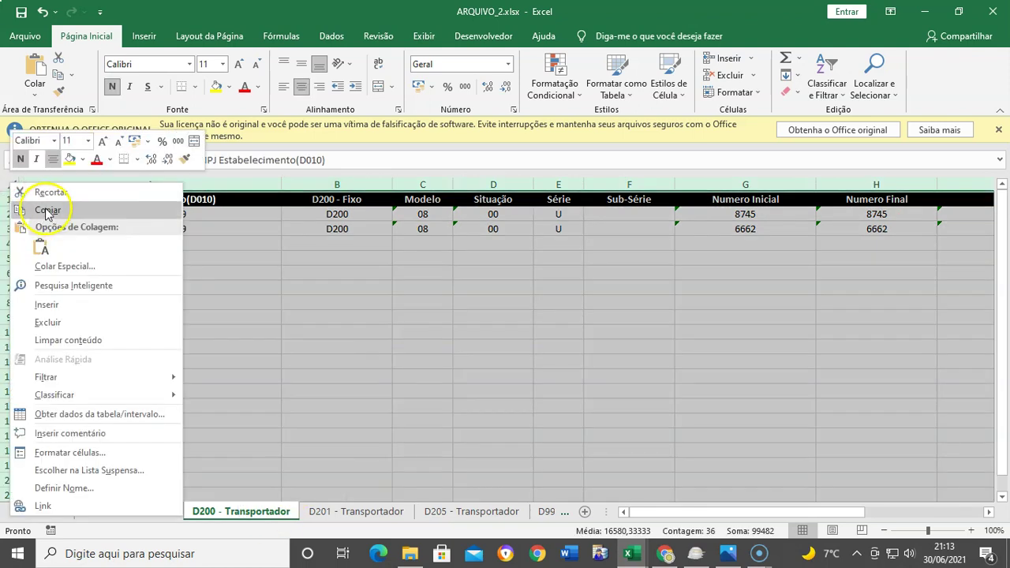
click(47, 207)
Paste the copied cells over the whole D200 - Transportador sheet in ARQUIVO_1 and save the workbook.
mouse_move(633, 552)
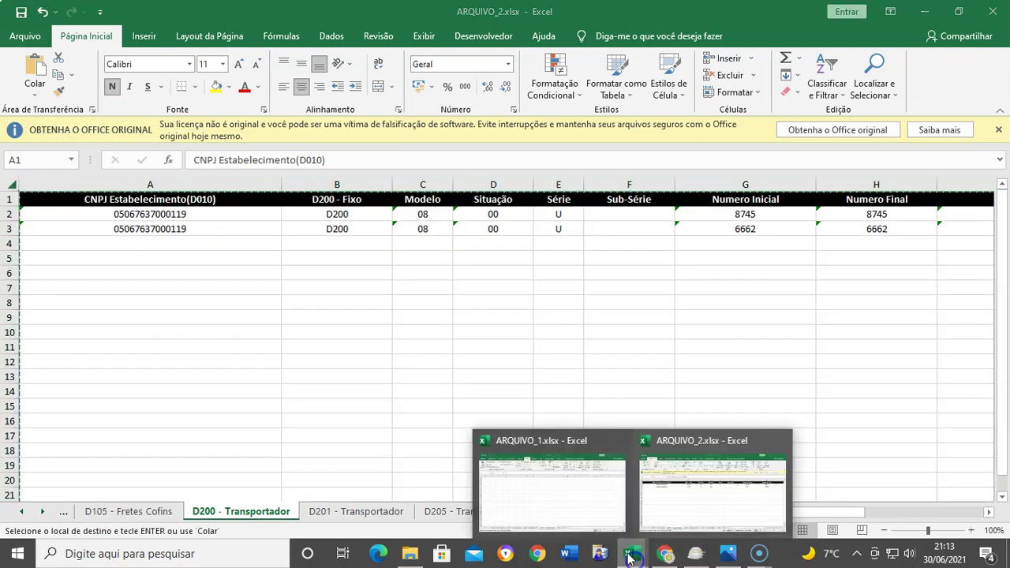
click(579, 507)
click(234, 510)
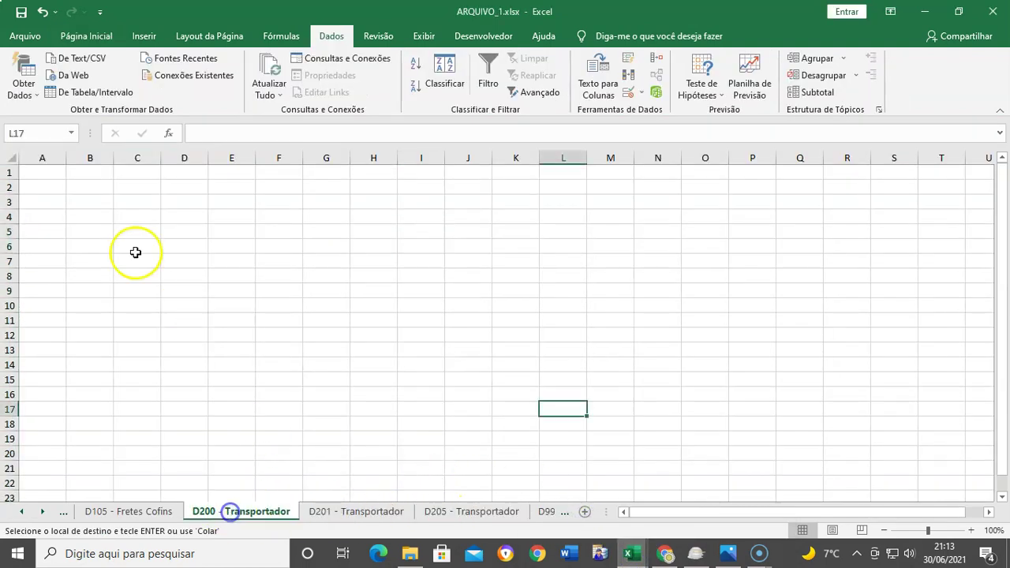
click(14, 155)
right_click(13, 155)
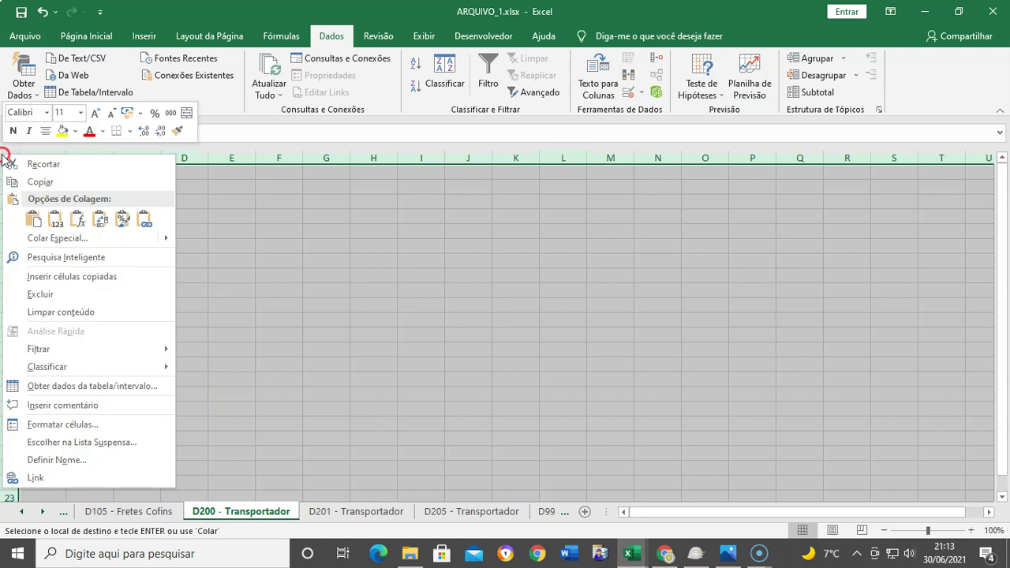
click(31, 219)
click(180, 264)
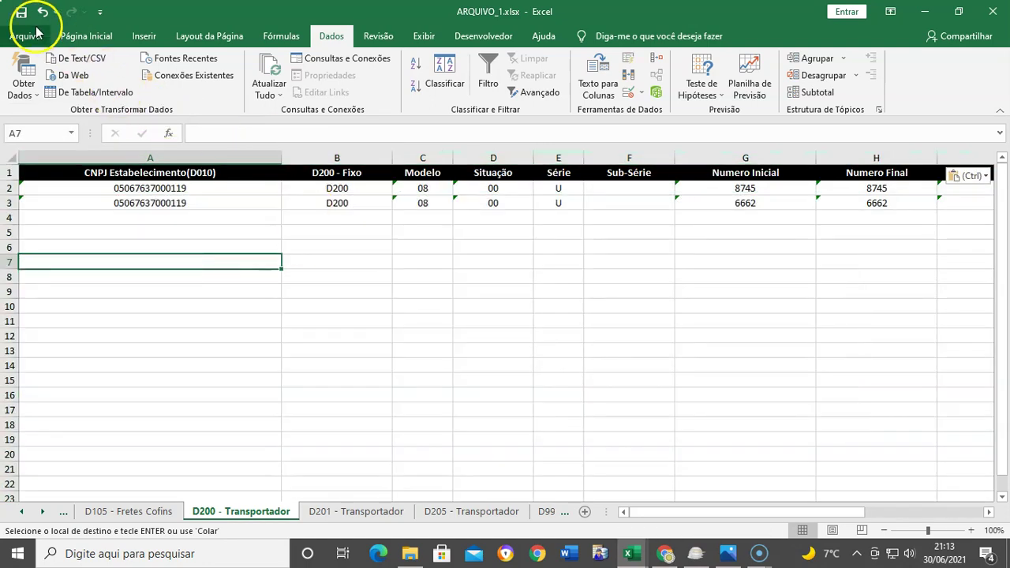
click(22, 13)
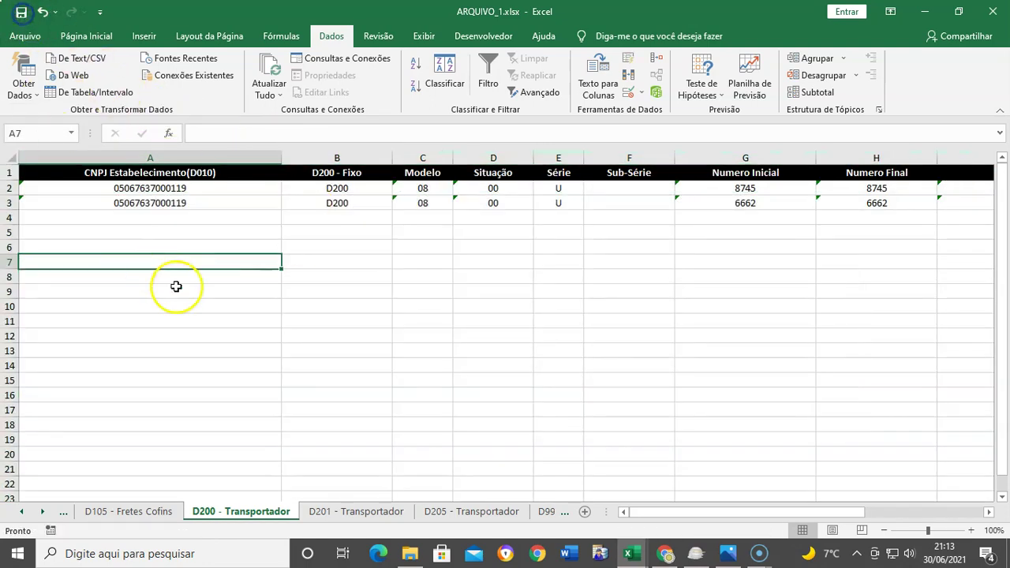
Open D201 - Transportador in ARQUIVO_1 as the destination, and copy the whole matching sheet from ARQUIVO_2.
click(335, 512)
mouse_move(635, 557)
click(676, 513)
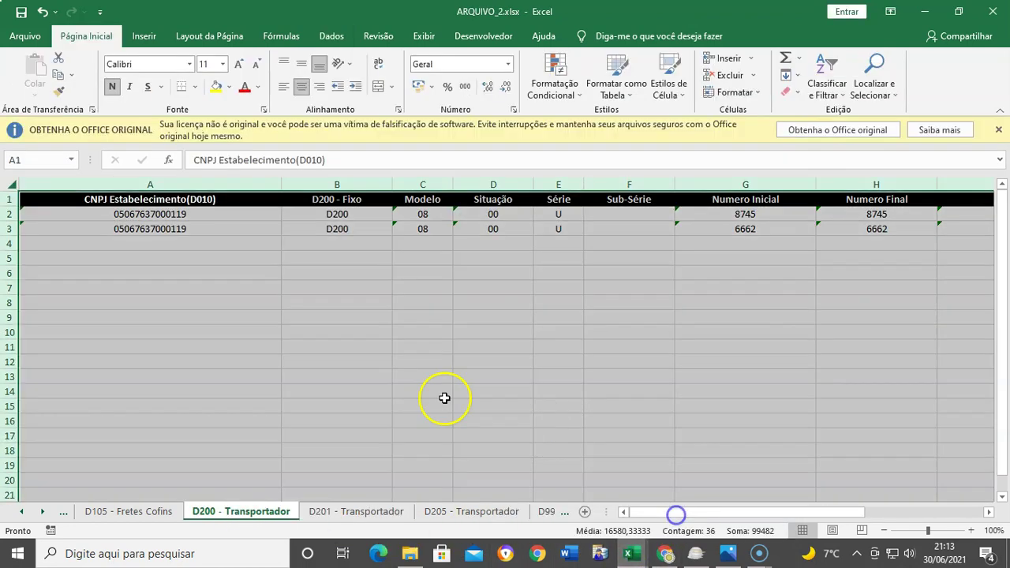
click(348, 512)
right_click(13, 183)
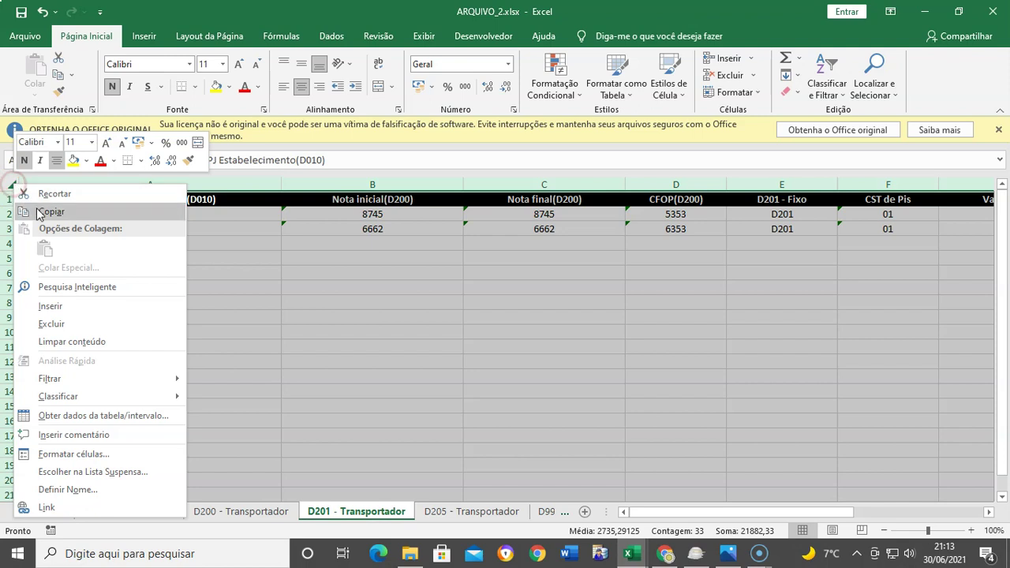
click(37, 210)
Paste the copied cells over the whole D201 - Transportador sheet in ARQUIVO_1 and save the workbook.
mouse_move(631, 555)
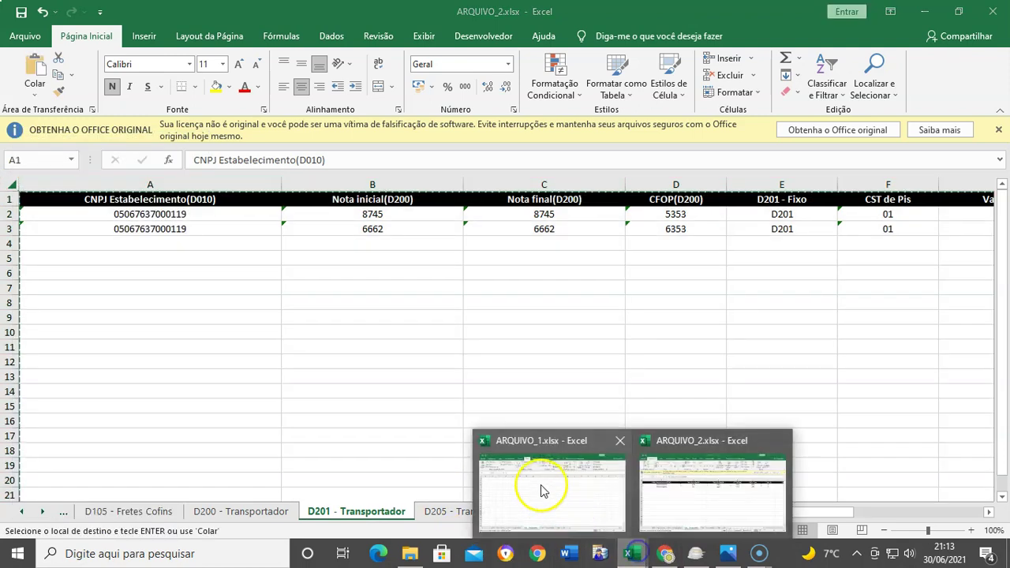
click(541, 483)
right_click(13, 158)
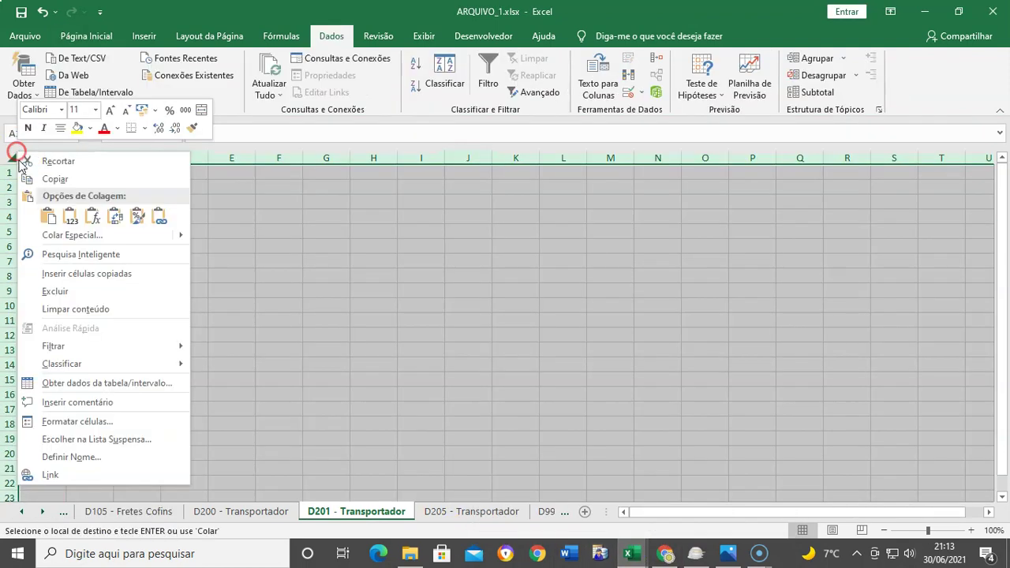
click(50, 216)
click(22, 11)
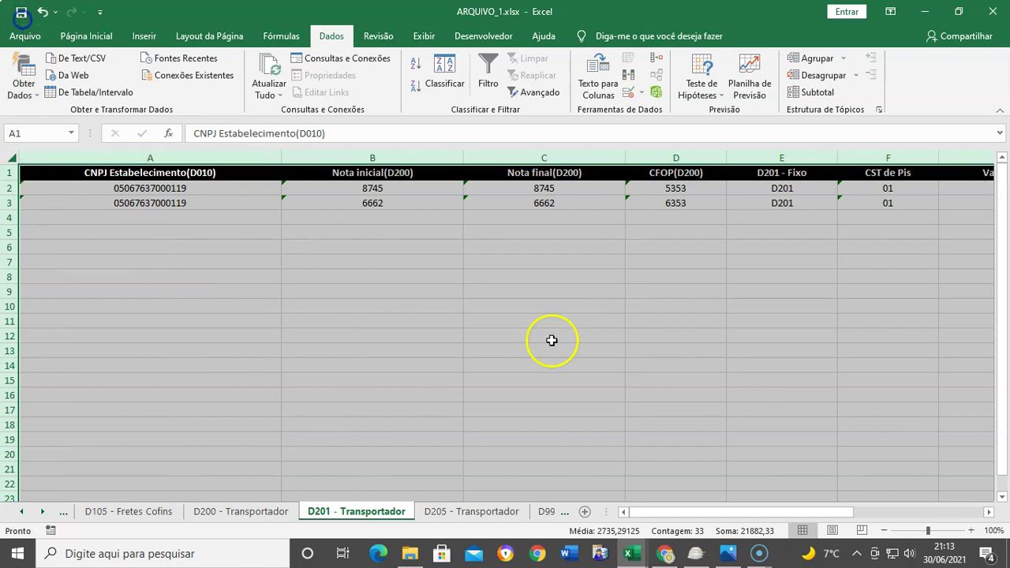
Open D205 - Transportador in ARQUIVO_1 as the destination, and copy the whole matching sheet from ARQUIVO_2.
click(445, 511)
mouse_move(635, 556)
click(699, 500)
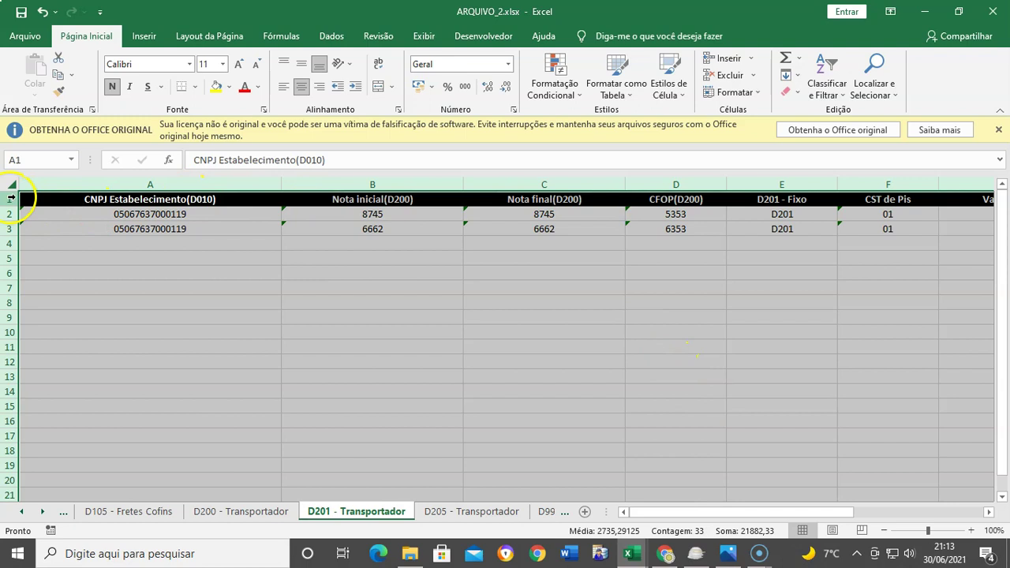
click(469, 510)
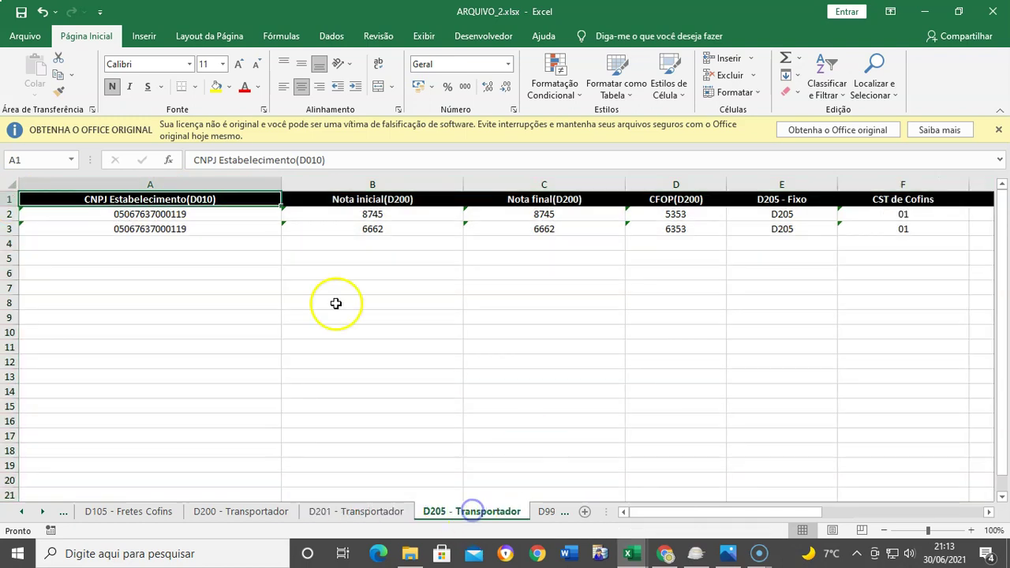
click(10, 185)
right_click(11, 188)
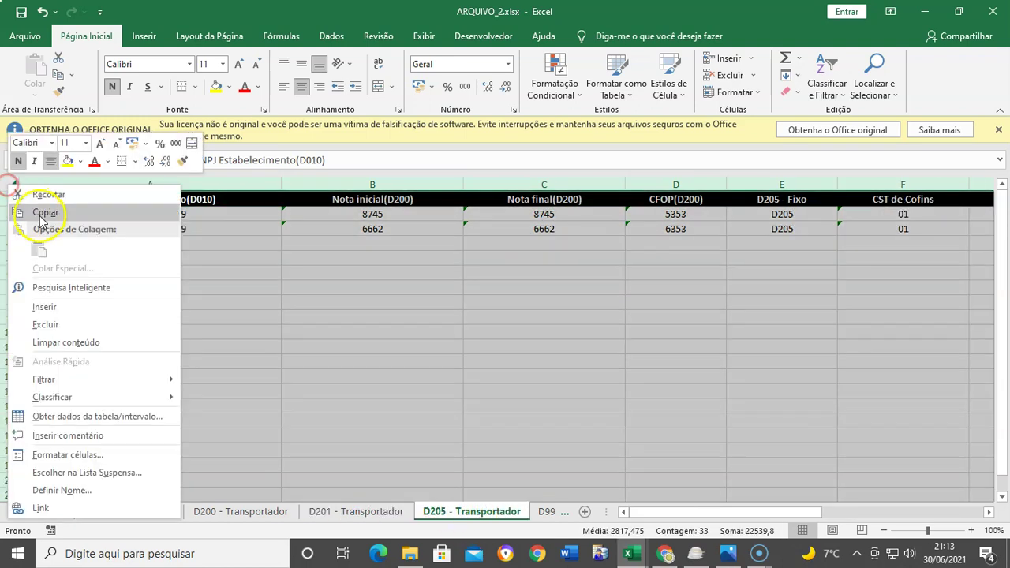
click(40, 214)
Paste the copied cells over the whole D205 - Transportador sheet in ARQUIVO_1 and save the workbook.
mouse_move(631, 556)
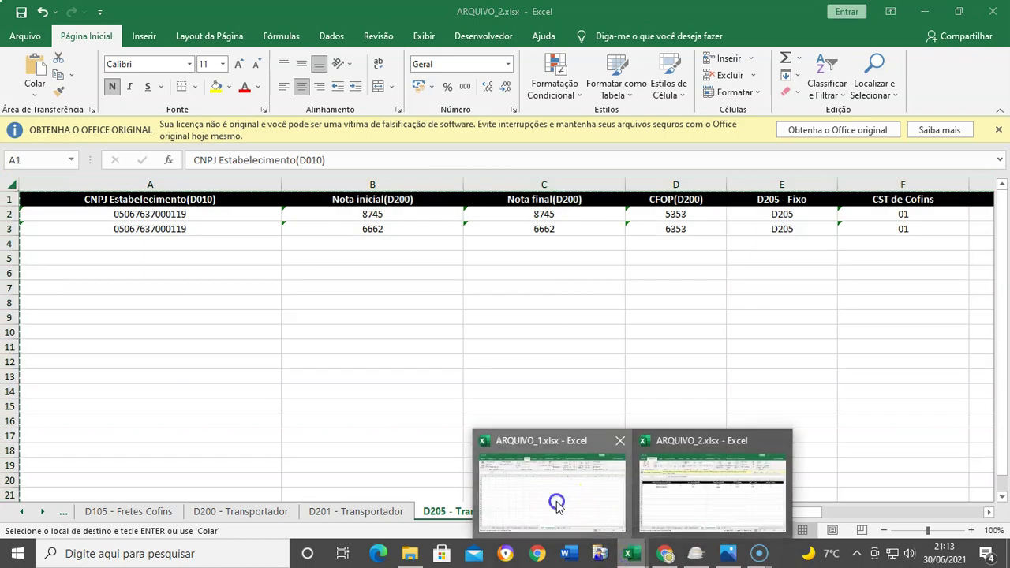
click(556, 498)
click(10, 161)
right_click(9, 160)
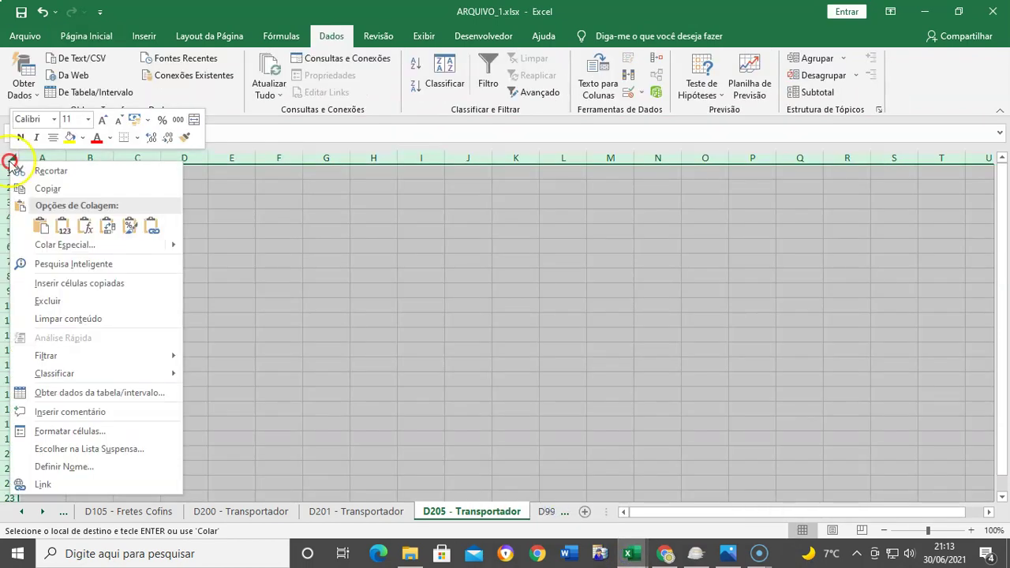
click(45, 227)
click(21, 12)
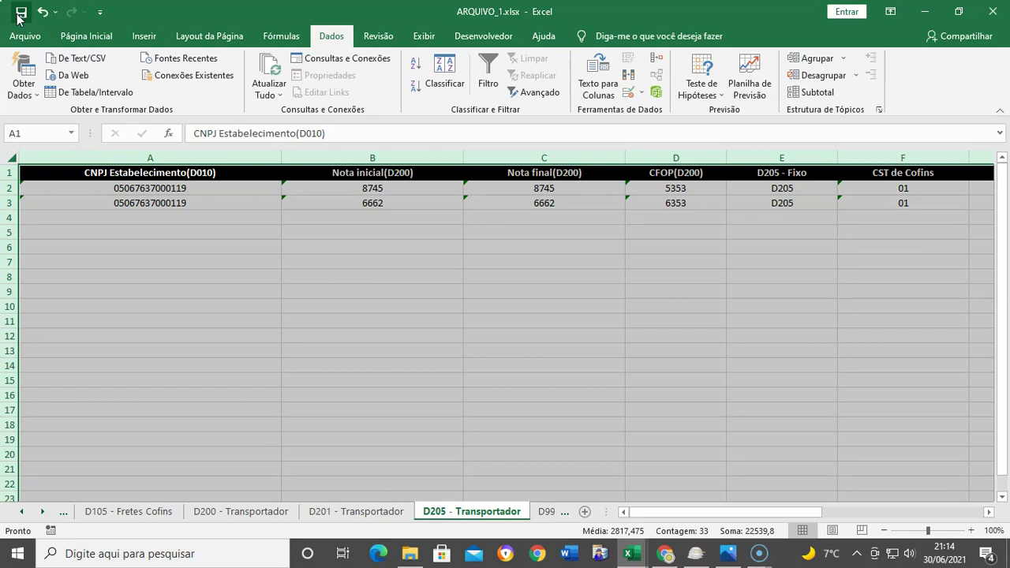
Check the pasted rows in D205 - Transportador and the block D line count in the D990 sheet.
click(350, 205)
click(360, 190)
click(351, 221)
click(361, 197)
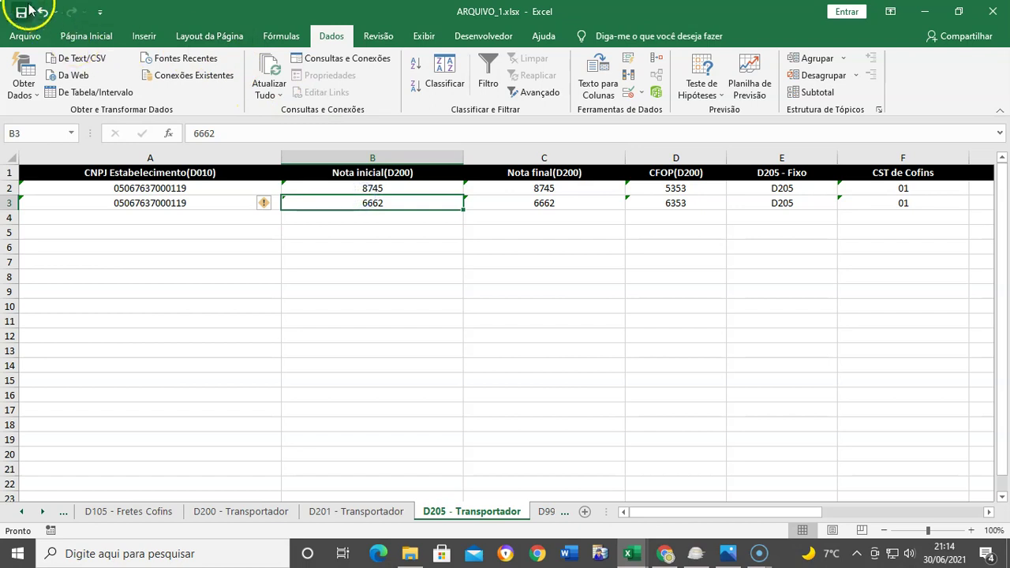
click(544, 511)
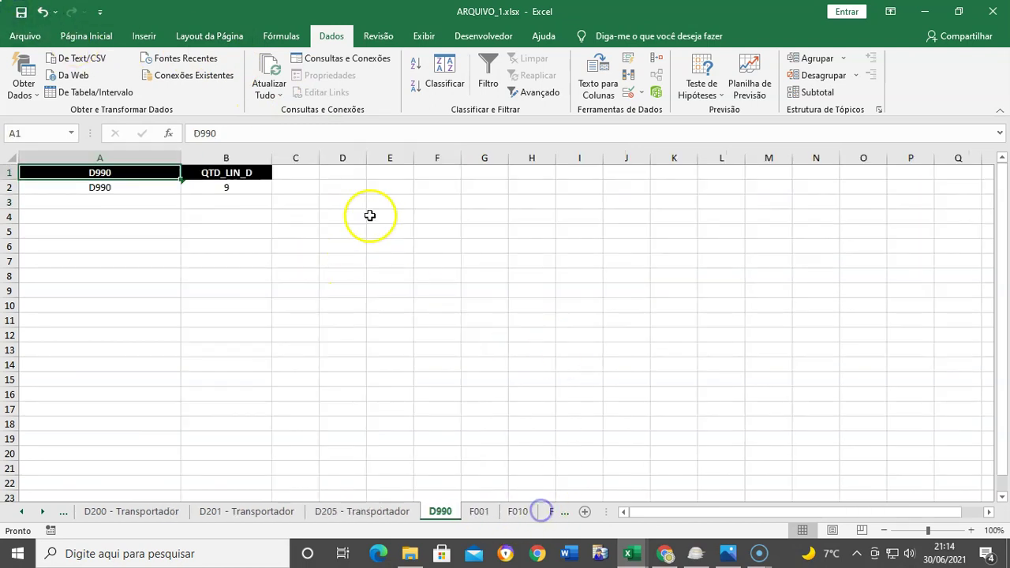
click(221, 186)
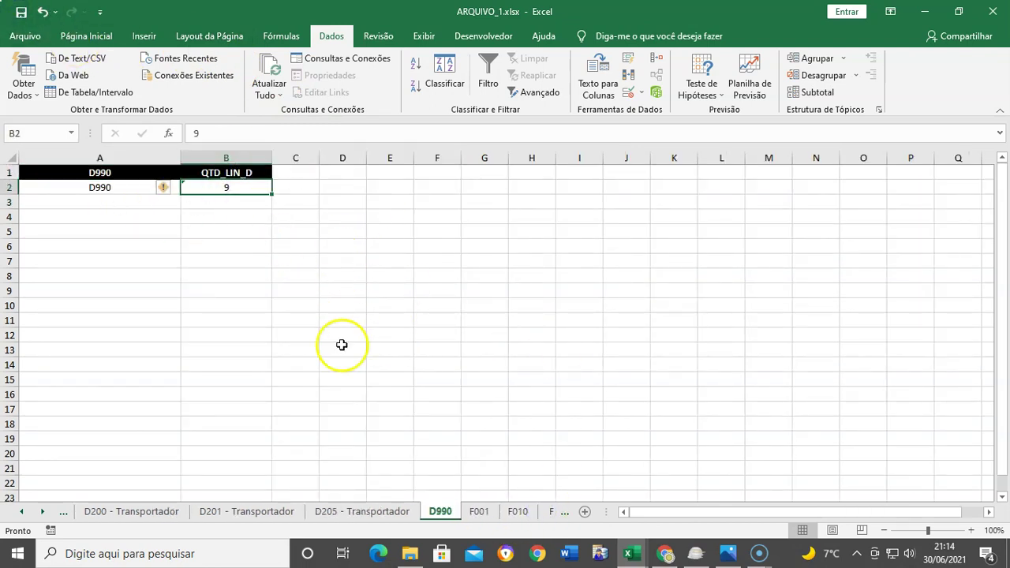
Count the records in block D sheets D001, D010, D100 - Fretes, D101 - Fretes Pis and D105 - Fretes Cofins.
click(22, 512)
click(22, 512)
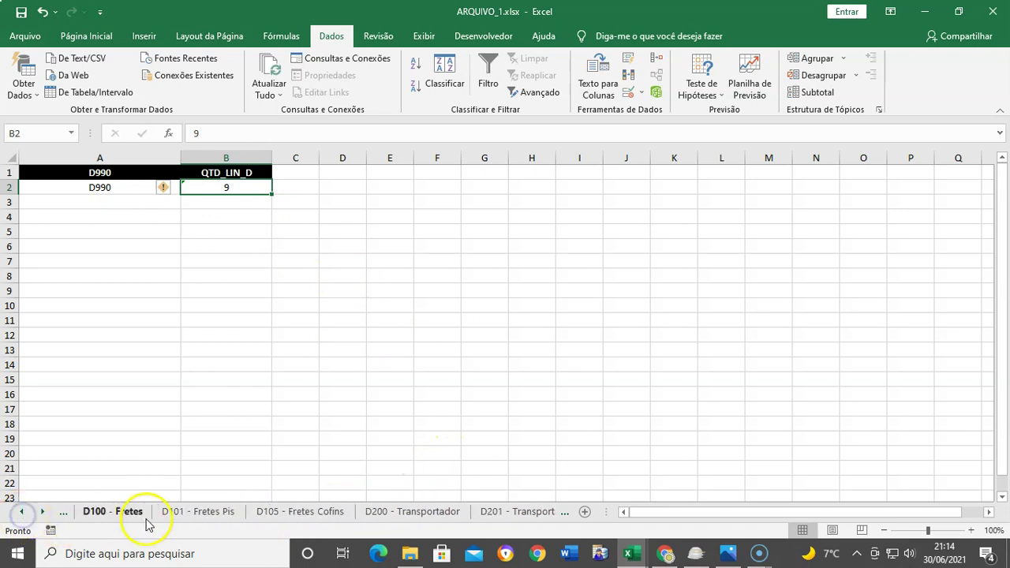
click(22, 512)
click(93, 511)
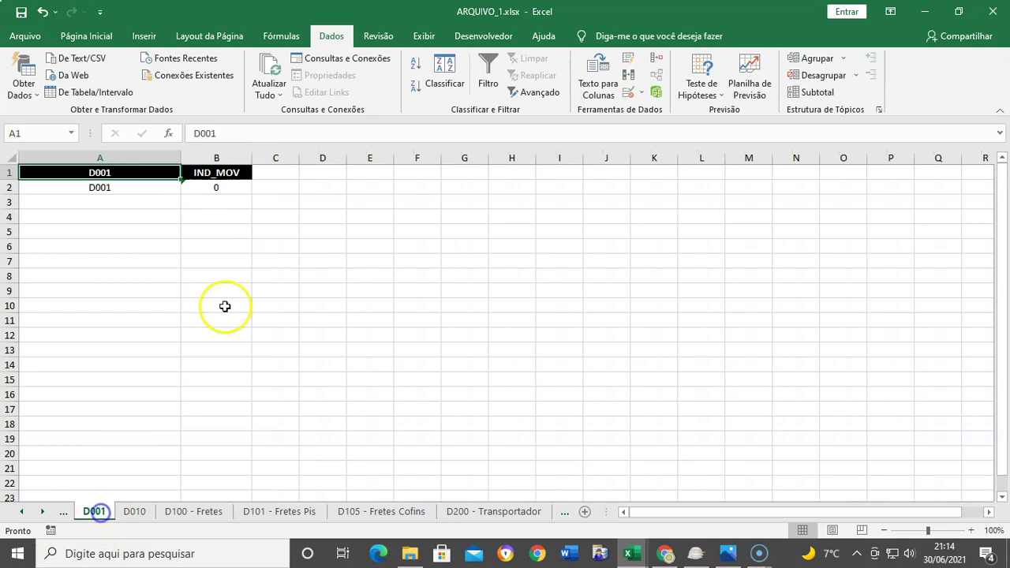
click(22, 512)
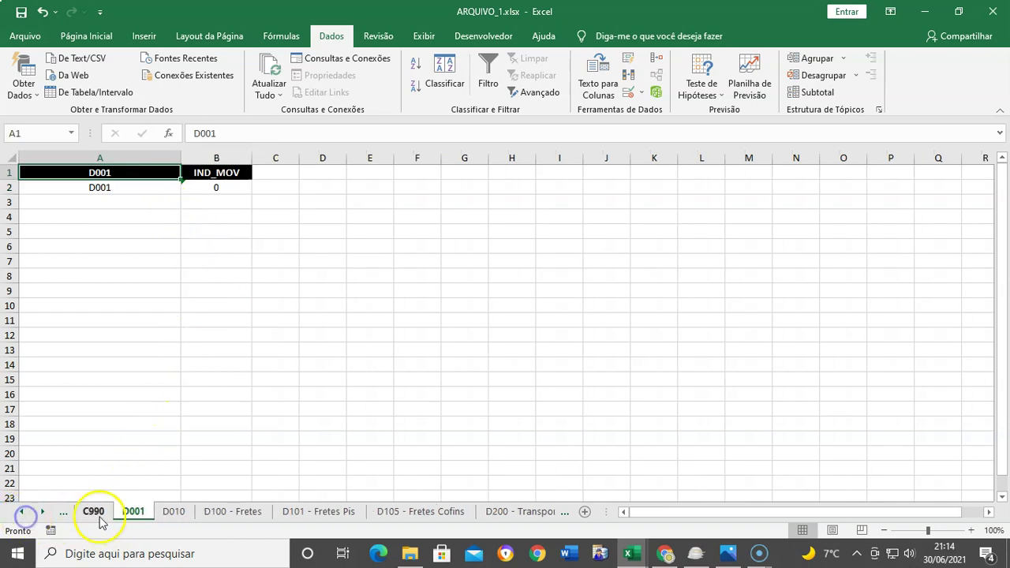
click(165, 511)
click(150, 190)
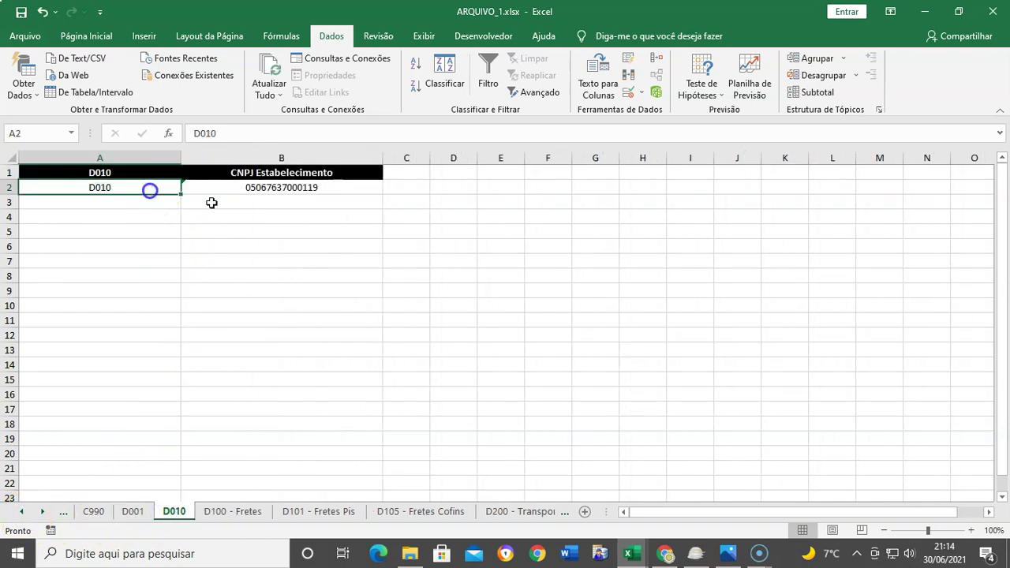
click(231, 511)
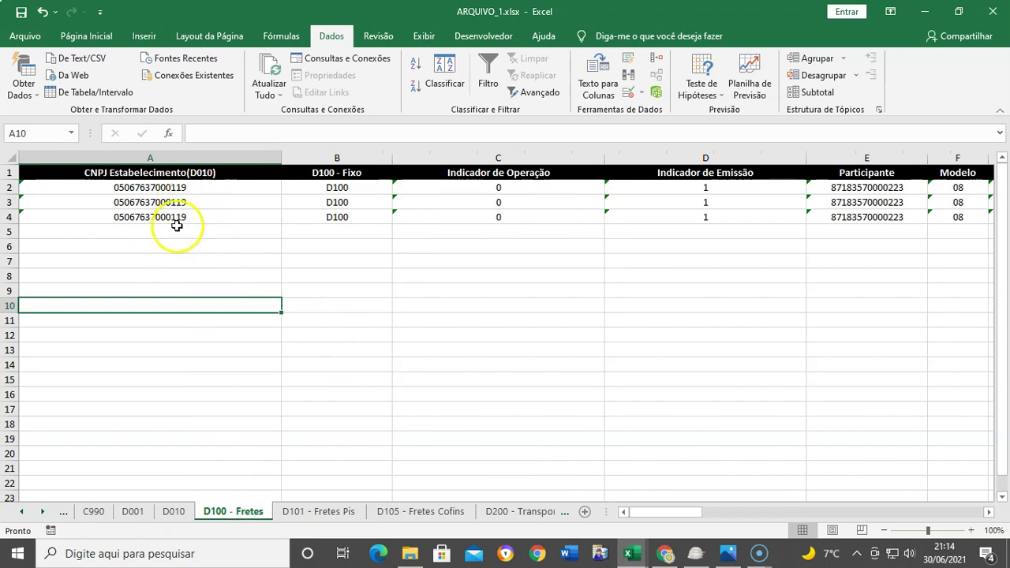
click(298, 510)
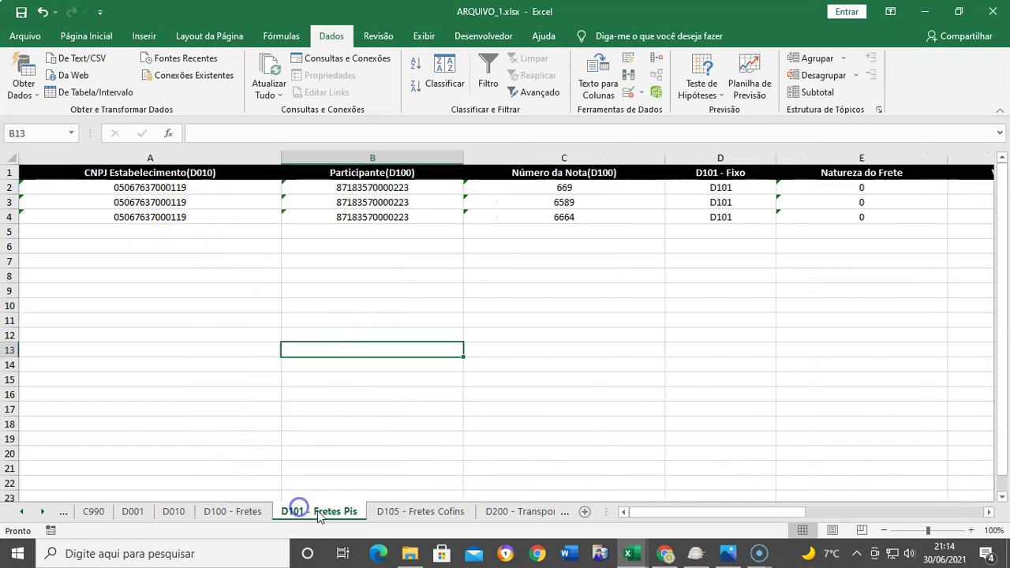
click(389, 511)
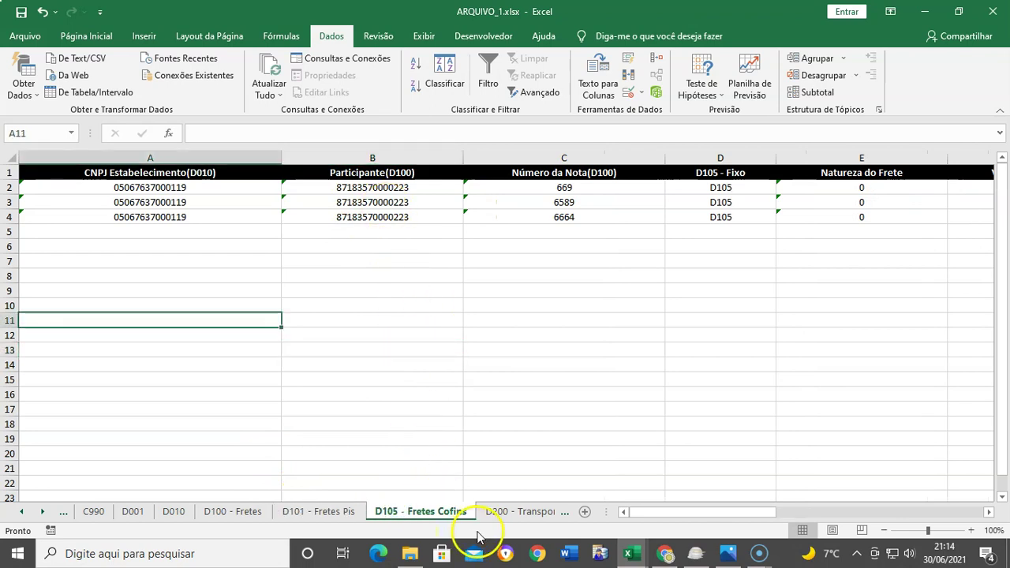
Count the records in the D200, D201 and D205 - Transportador sheets for the block D line total.
click(497, 511)
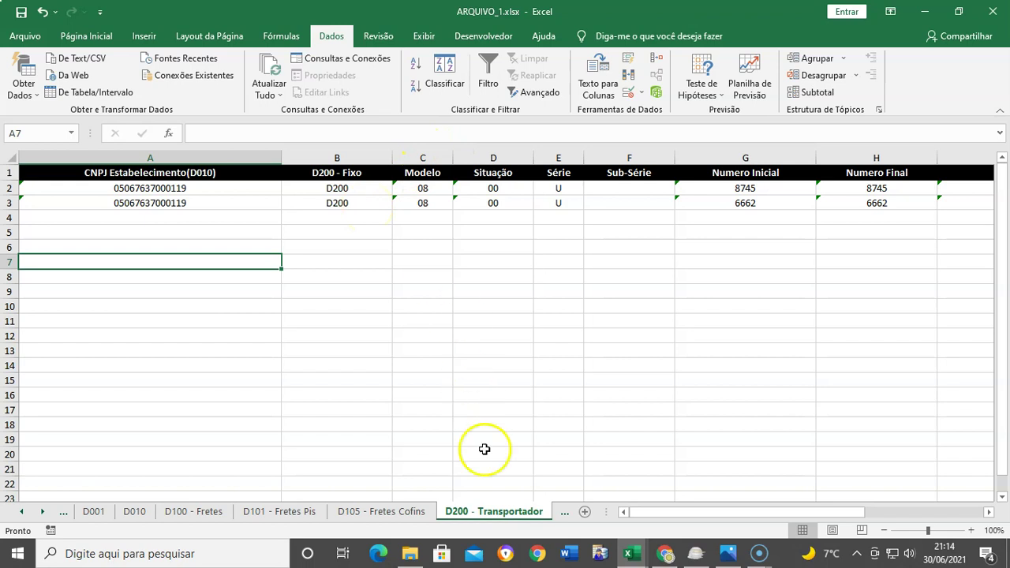
click(44, 512)
click(46, 512)
click(521, 512)
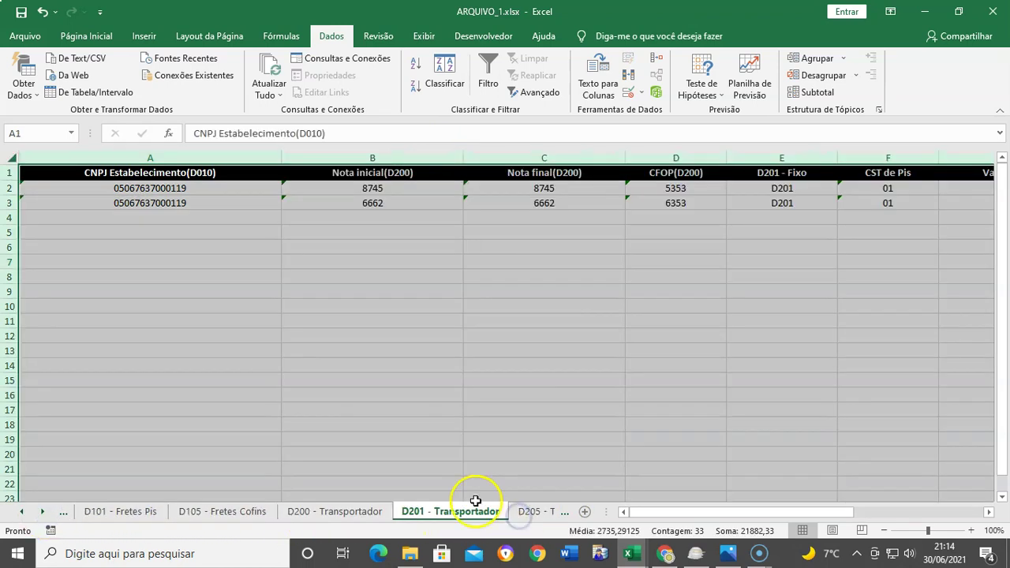
click(466, 409)
click(42, 512)
click(438, 512)
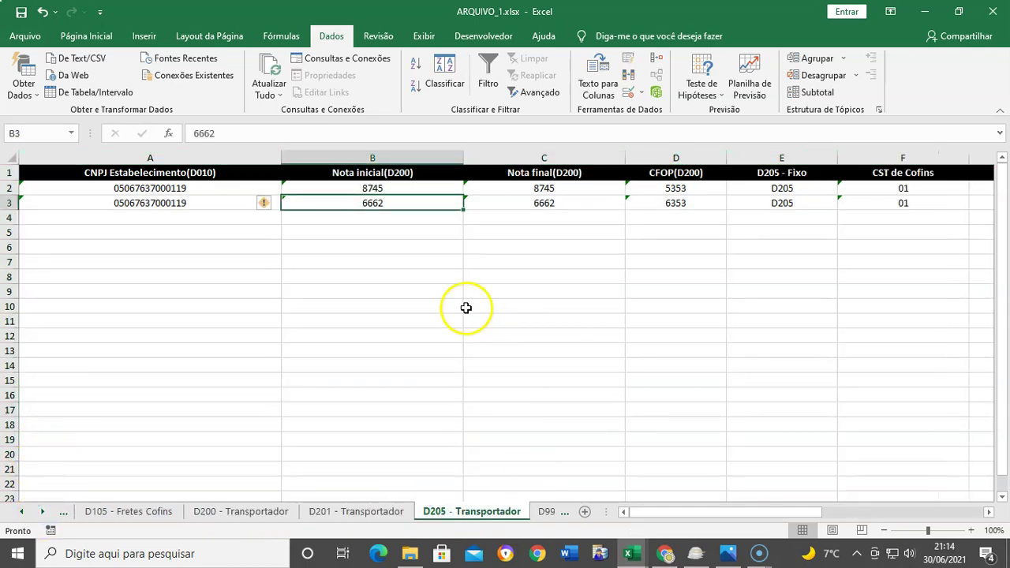
Set the QTD_LIN_D line count in the D990 sheet to 18 and save the workbook.
click(552, 512)
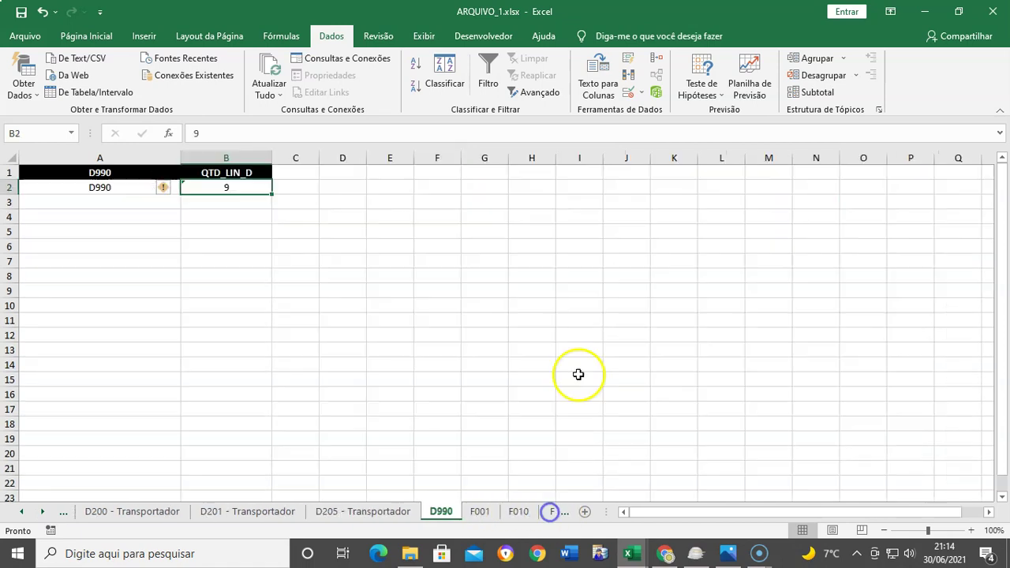
text(18)
key(Return)
click(22, 12)
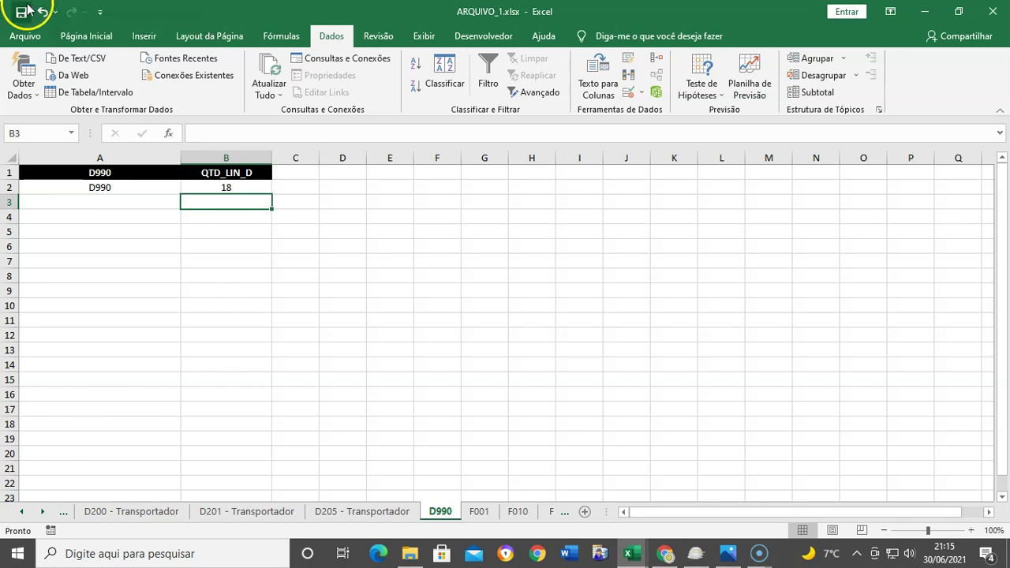
Review the existing block F records in the F001, F010 and F100 - Demais Documentos sheets of ARQUIVO_1.
click(478, 513)
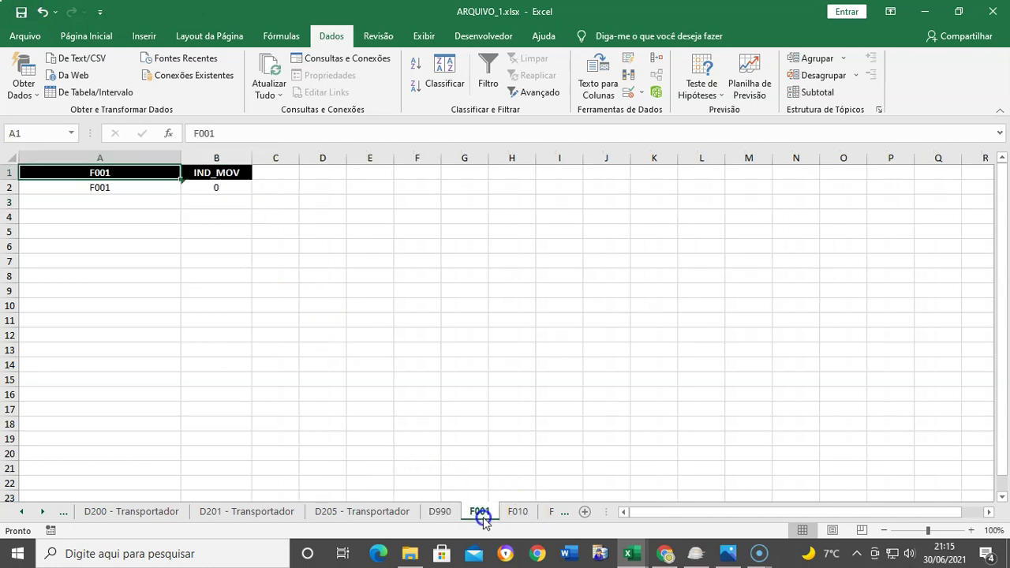
click(43, 512)
click(45, 512)
click(44, 512)
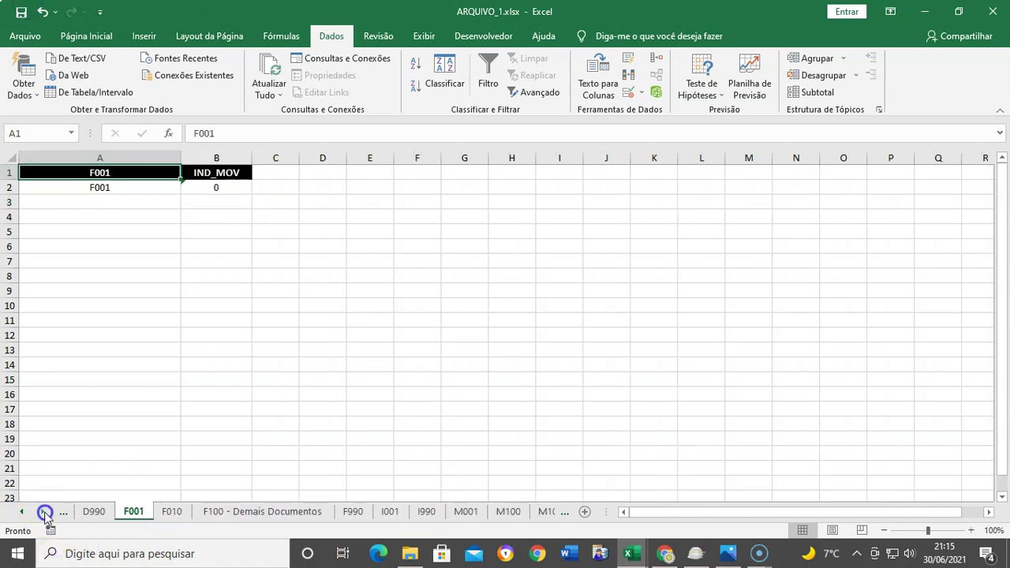
click(170, 511)
click(135, 512)
click(172, 513)
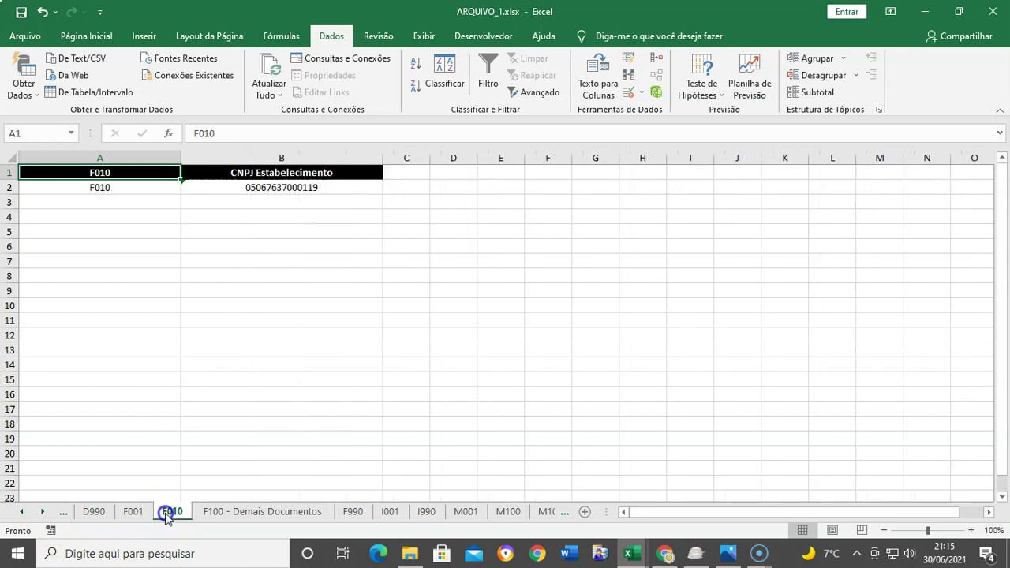
click(278, 190)
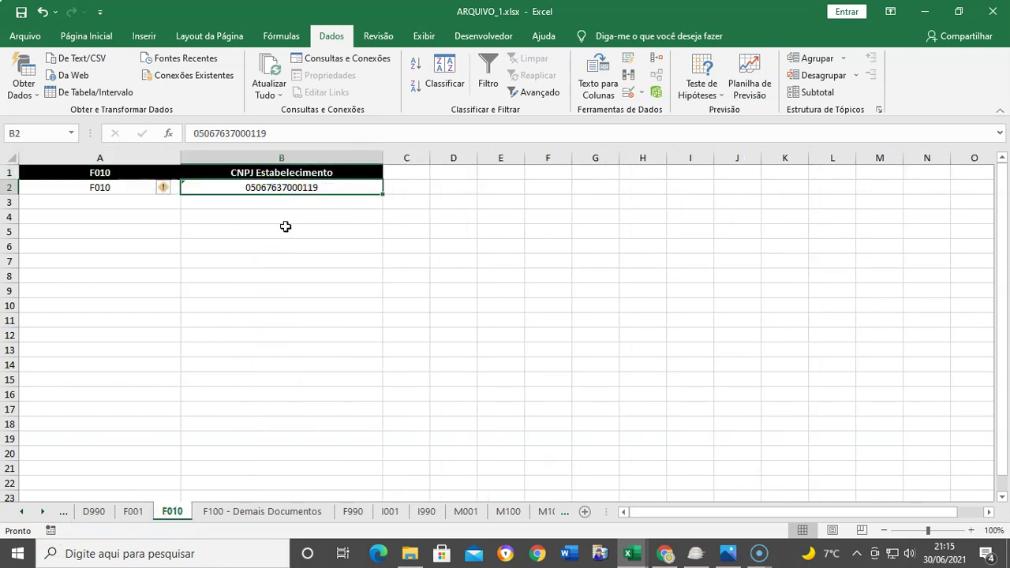
click(254, 512)
click(342, 381)
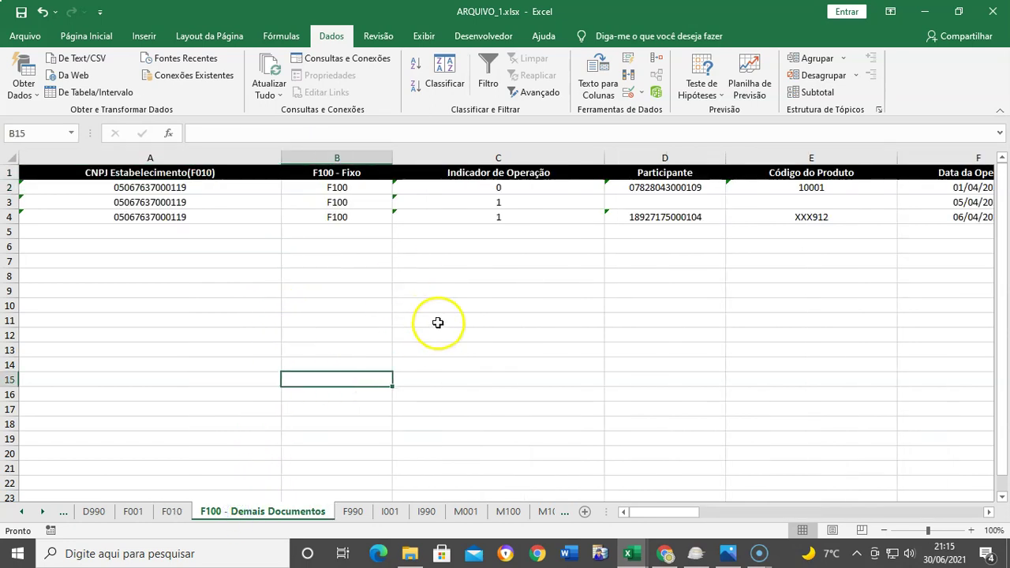
Switch to ARQUIVO_2 and copy data rows 2 and 3 of its F100 - Demais Documentos sheet.
mouse_move(639, 554)
click(717, 500)
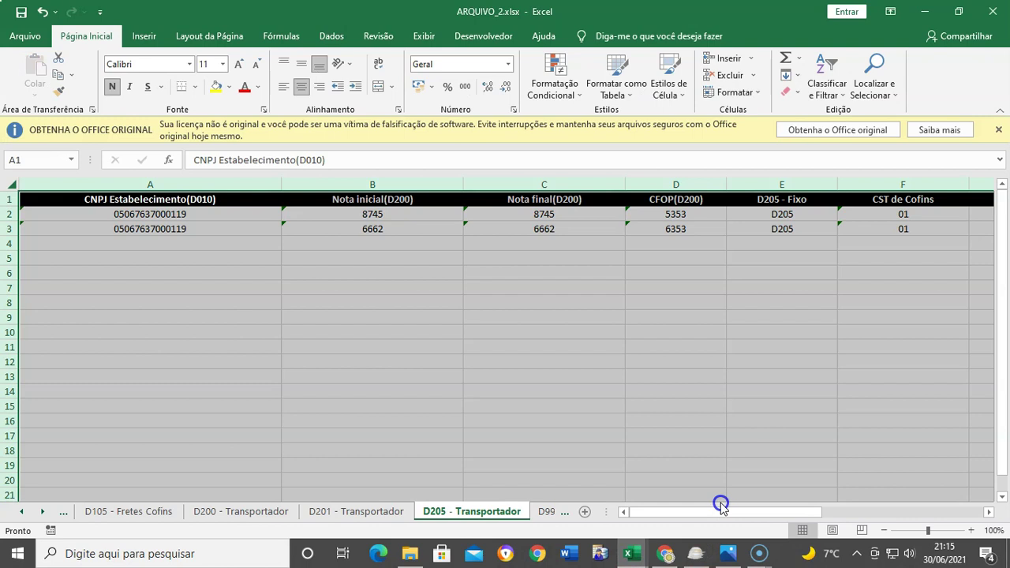
click(42, 511)
click(42, 511)
click(234, 511)
click(421, 394)
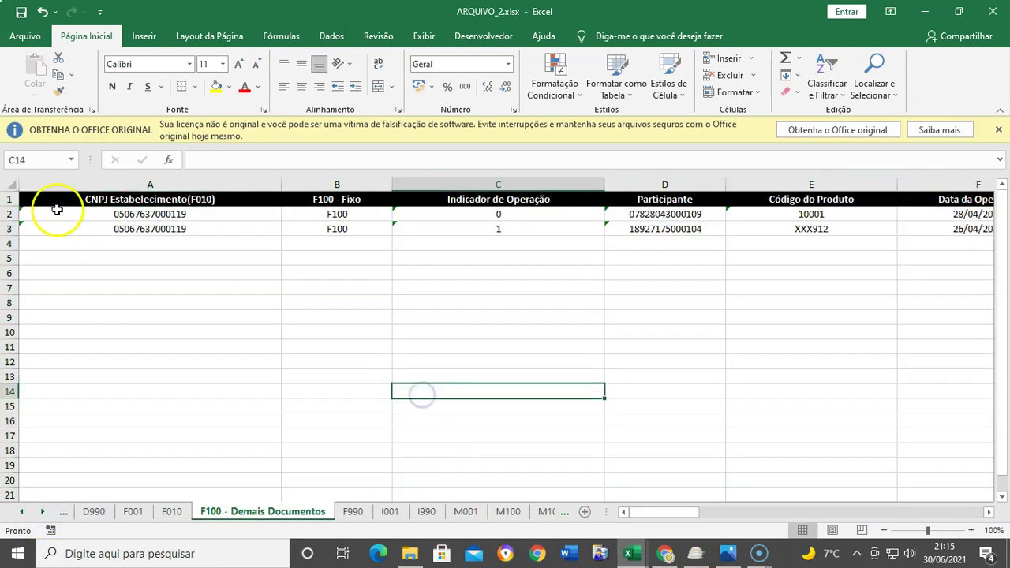
drag(9, 214, 11, 228)
right_click(9, 222)
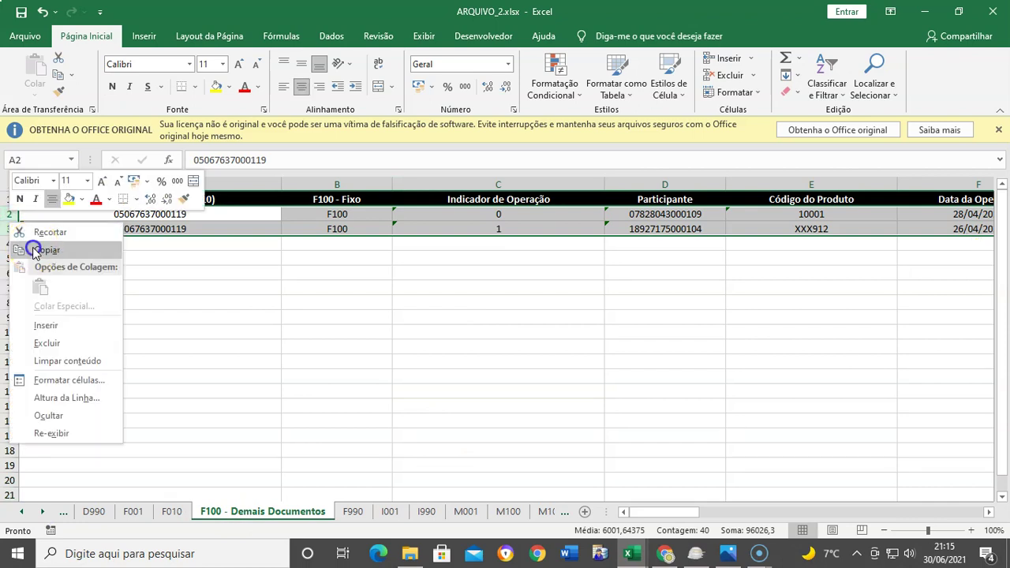
click(33, 247)
Paste the copied F100 rows into ARQUIVO_1's F100 - Demais Documentos sheet starting at row 5, and clear the copy selection.
mouse_move(629, 556)
click(707, 465)
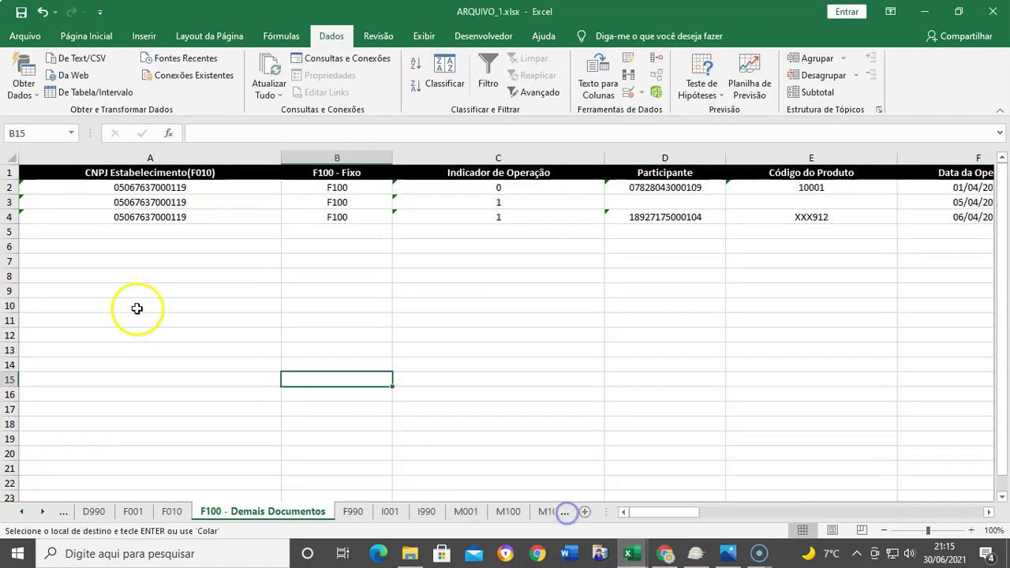
click(10, 228)
right_click(9, 228)
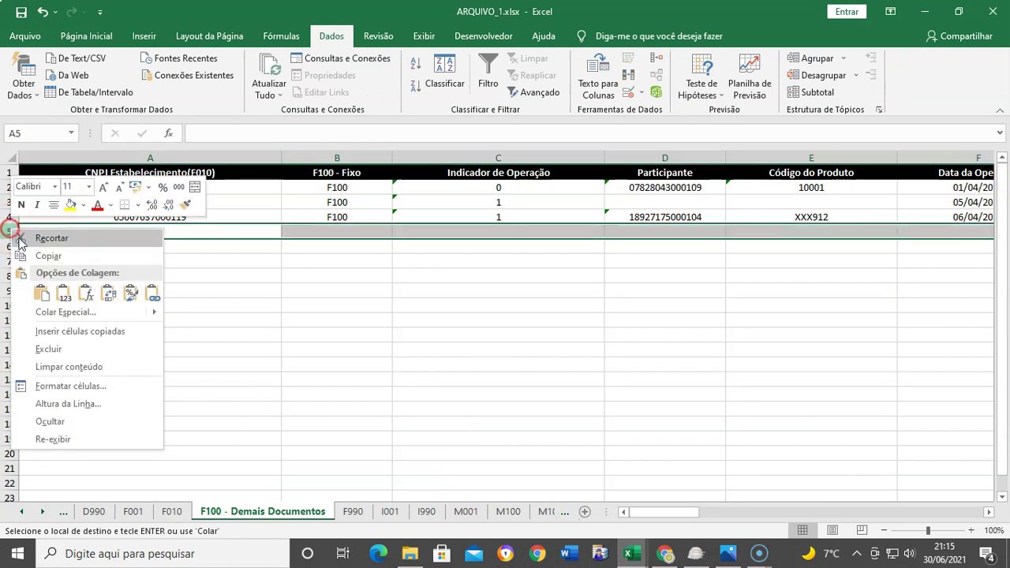
click(35, 292)
click(374, 359)
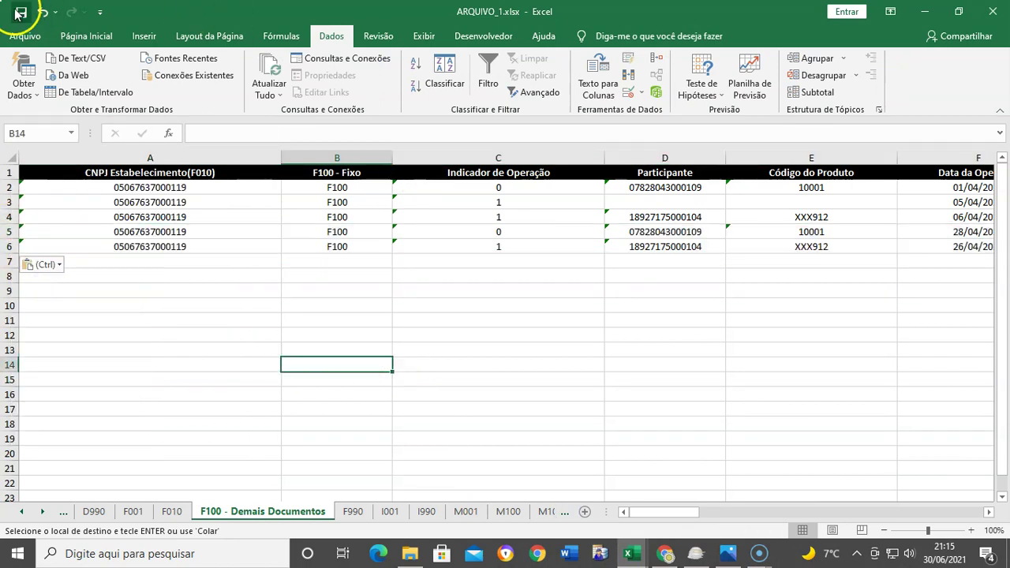
key(Escape)
click(536, 307)
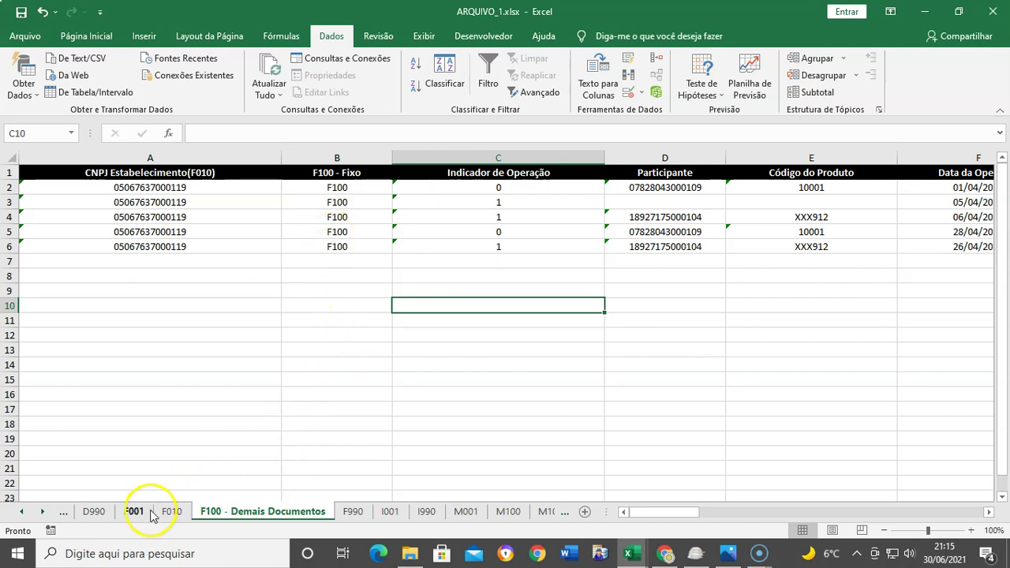
Count the block F records across F001, F010 and F100, set QTD_LIN_F in F990 to 8, and save the workbook.
click(350, 512)
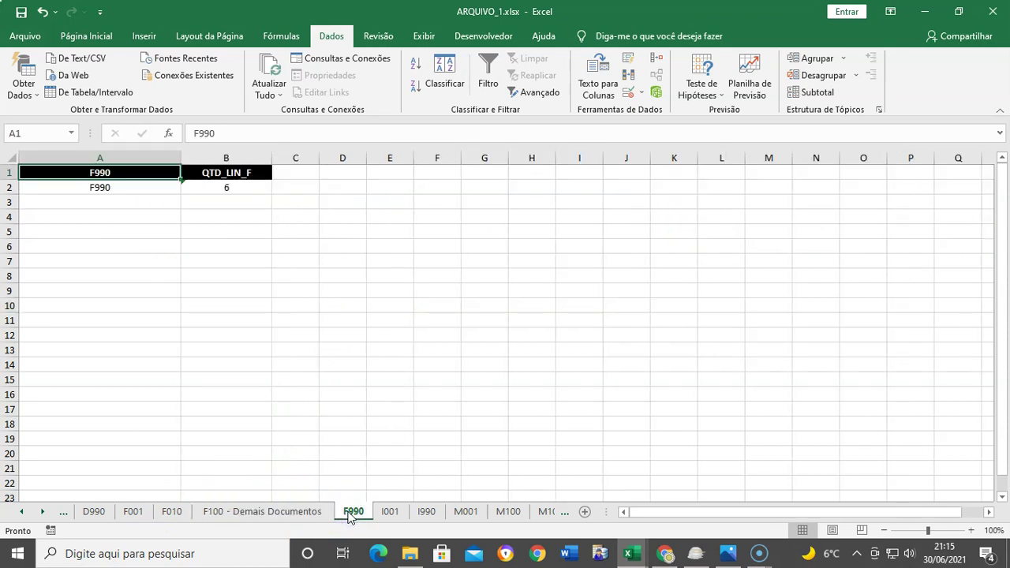
click(292, 513)
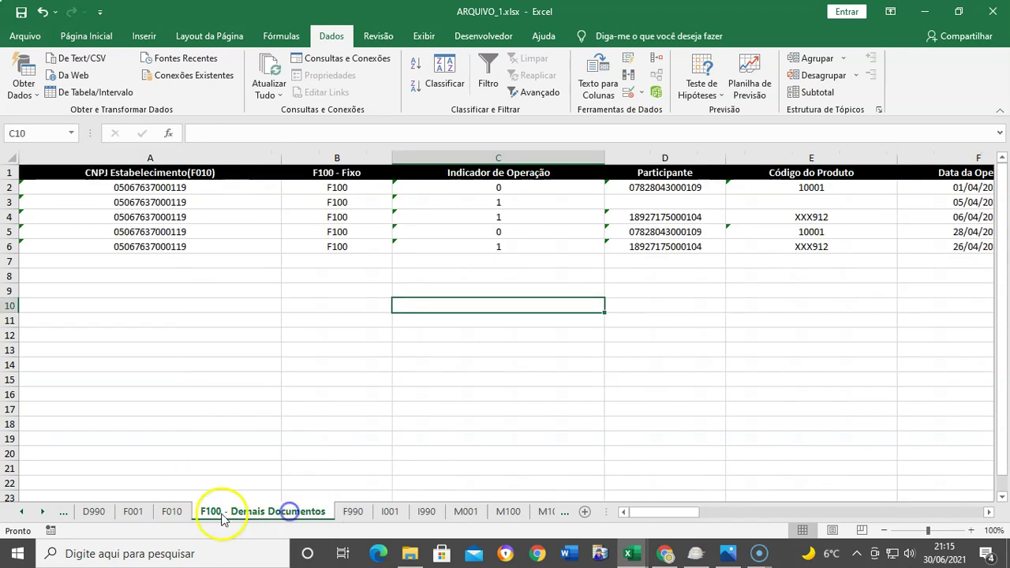
click(133, 512)
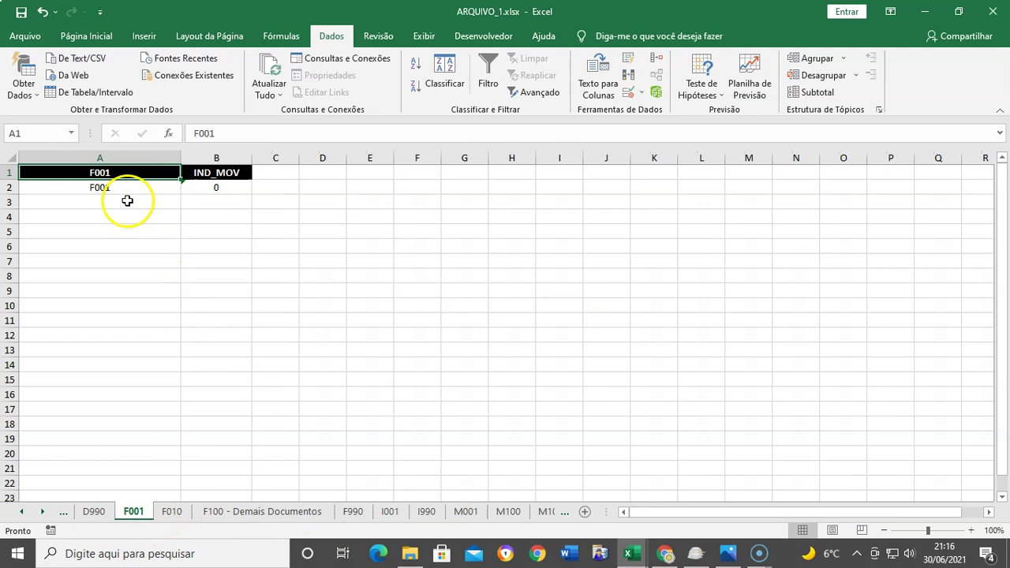
click(170, 512)
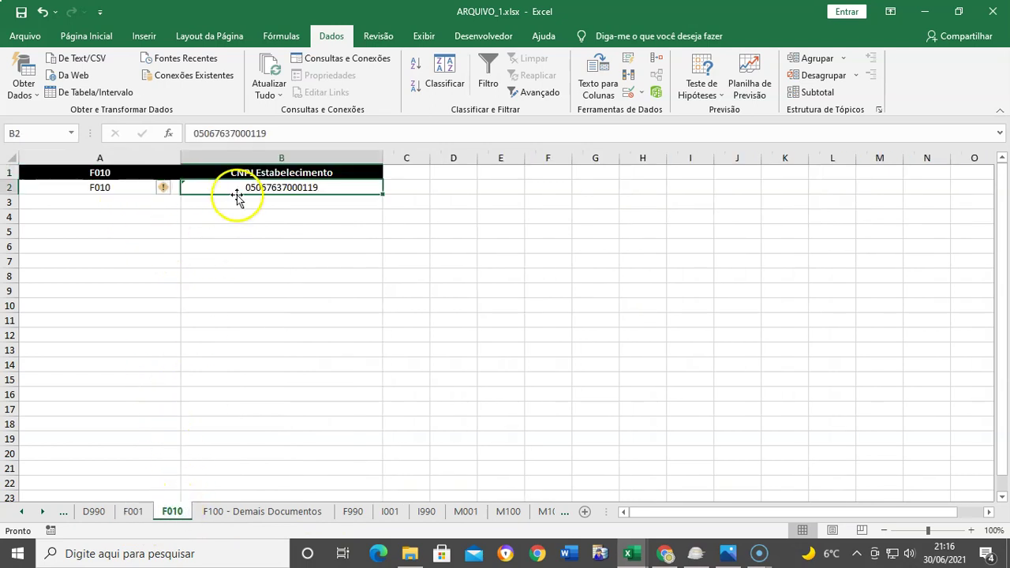
click(246, 513)
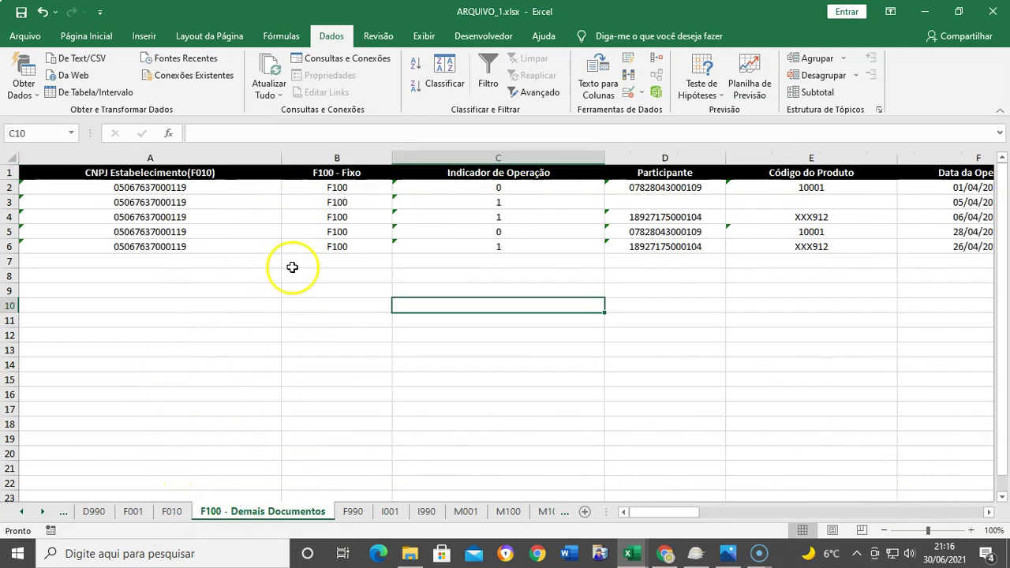
click(352, 512)
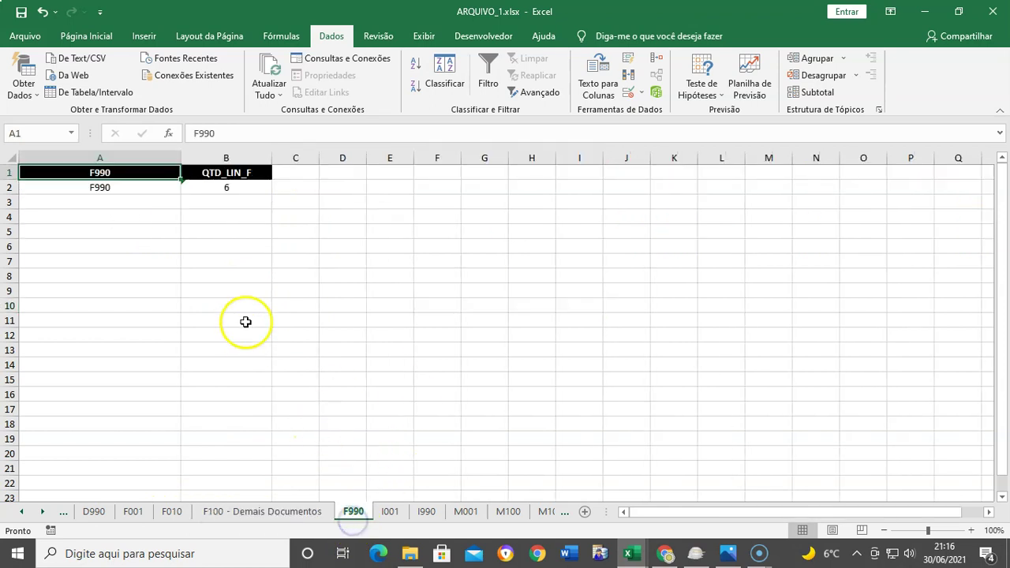
click(233, 188)
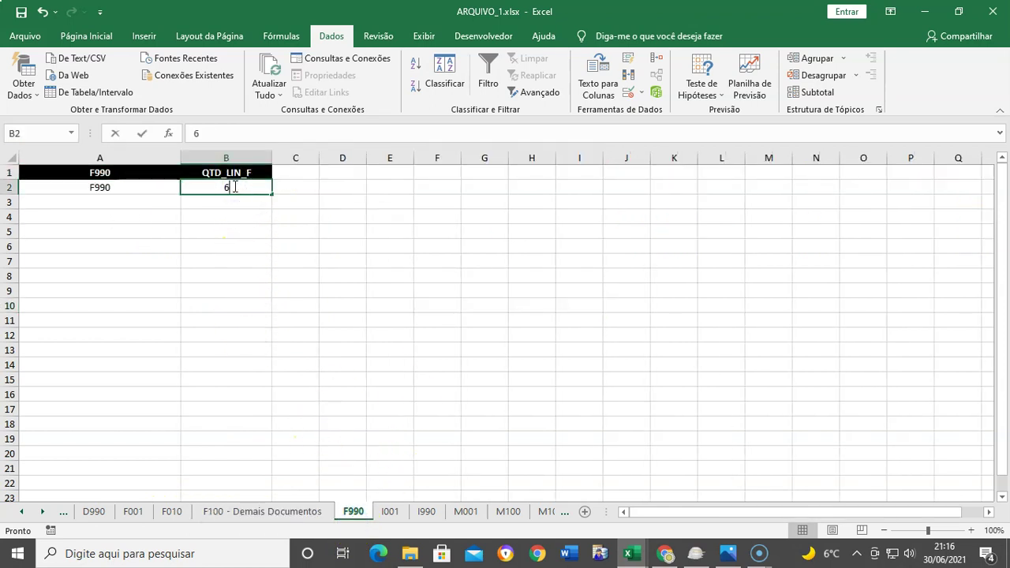
text(8)
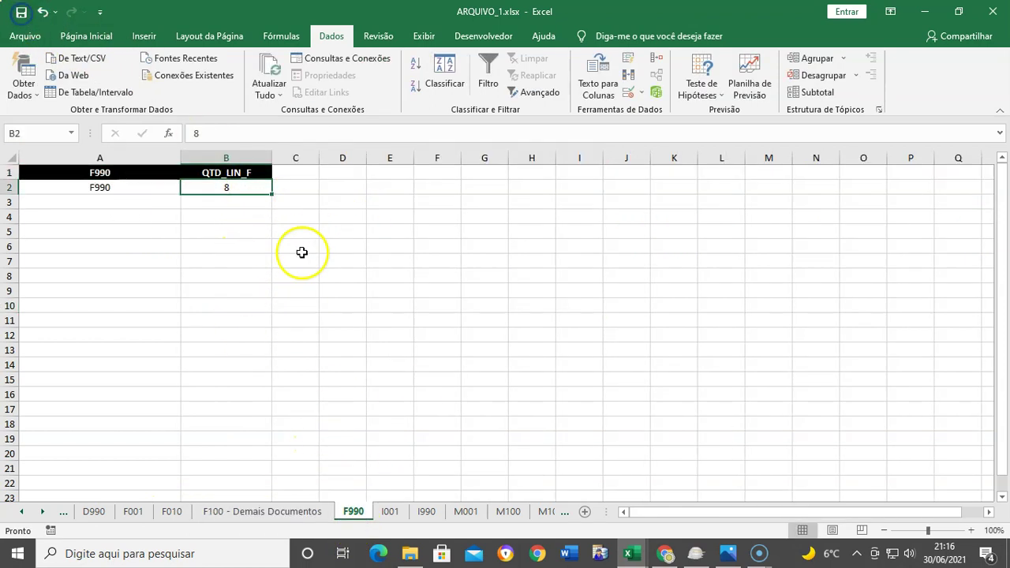
click(326, 278)
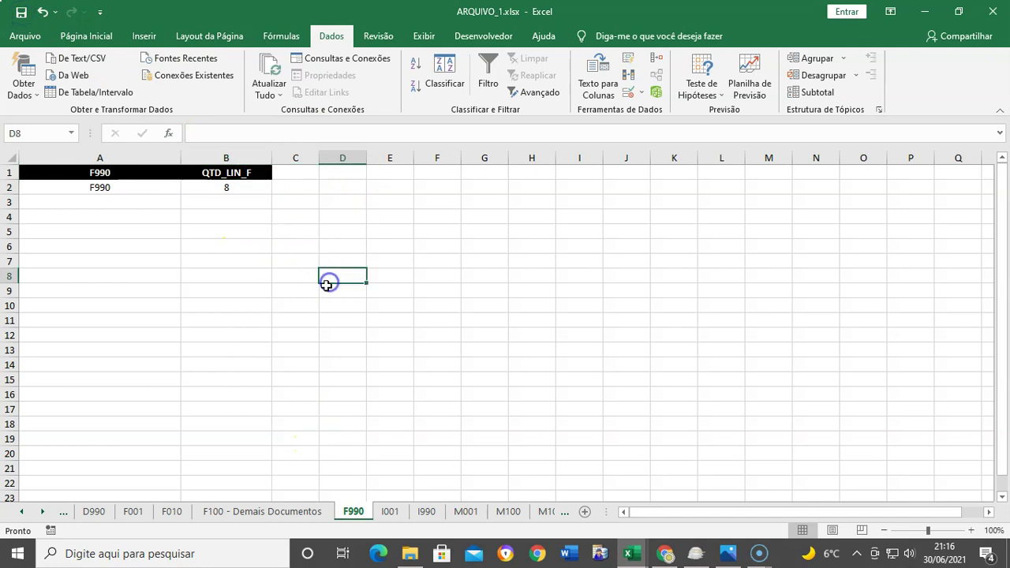
Review block I of ARQUIVO_1, checking IND_MOV in sheet I001 and QTD_LIN_I in sheet I990.
click(392, 513)
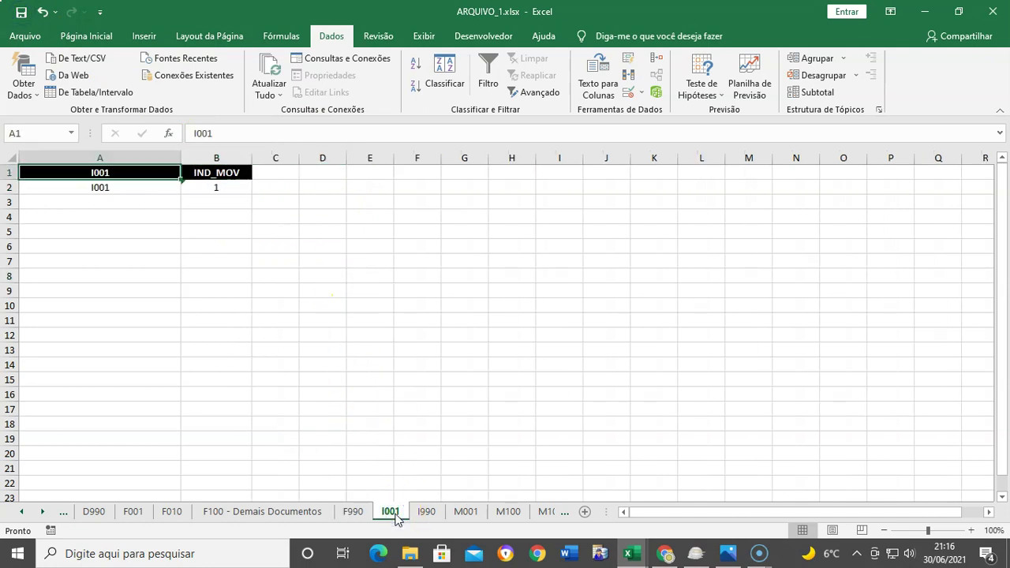
click(194, 302)
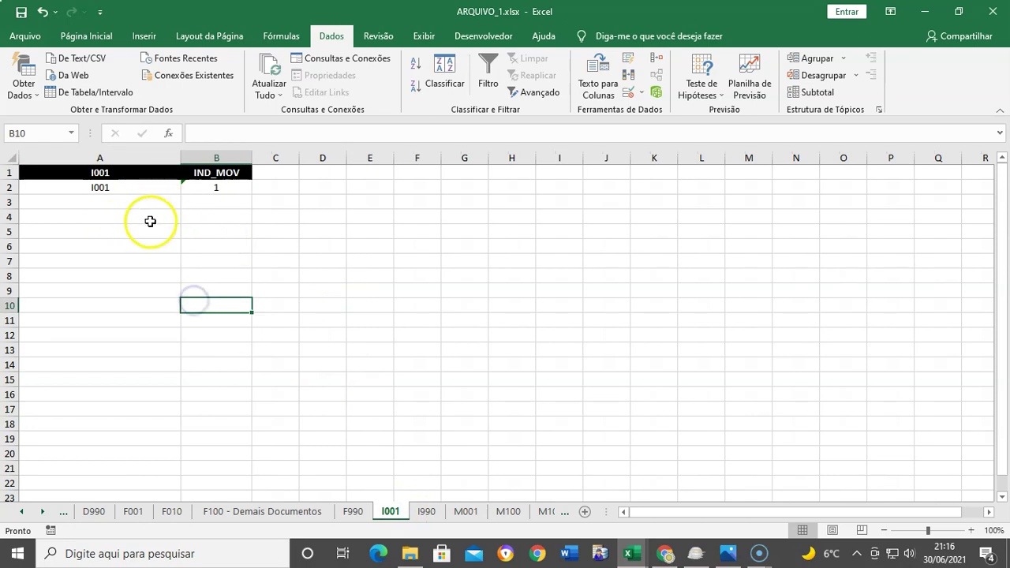
click(155, 221)
click(237, 189)
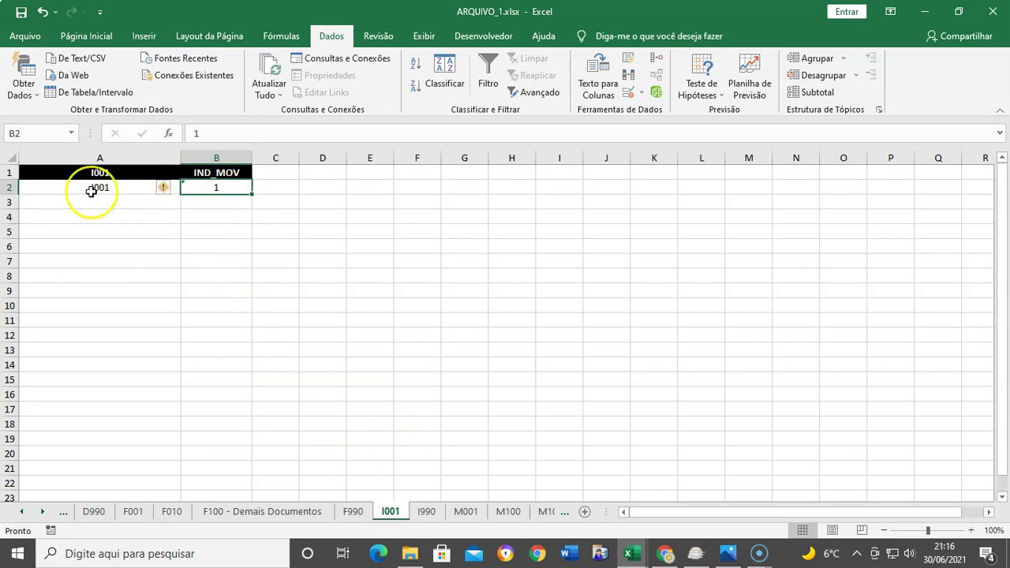
click(426, 511)
click(201, 186)
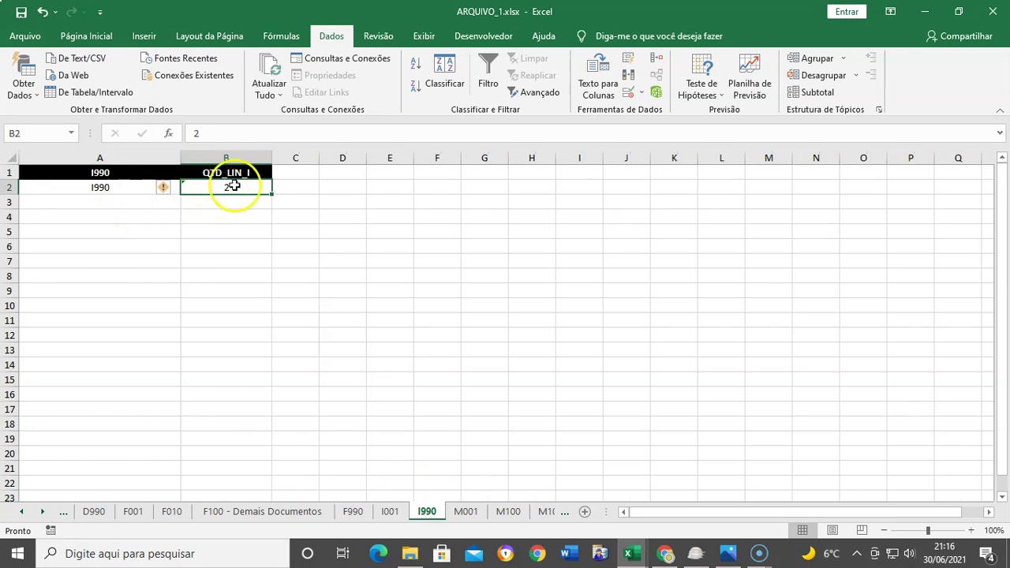
Look through the block M sheets of ARQUIVO_1 from M001 to M610 to see which assessment records they hold.
click(465, 512)
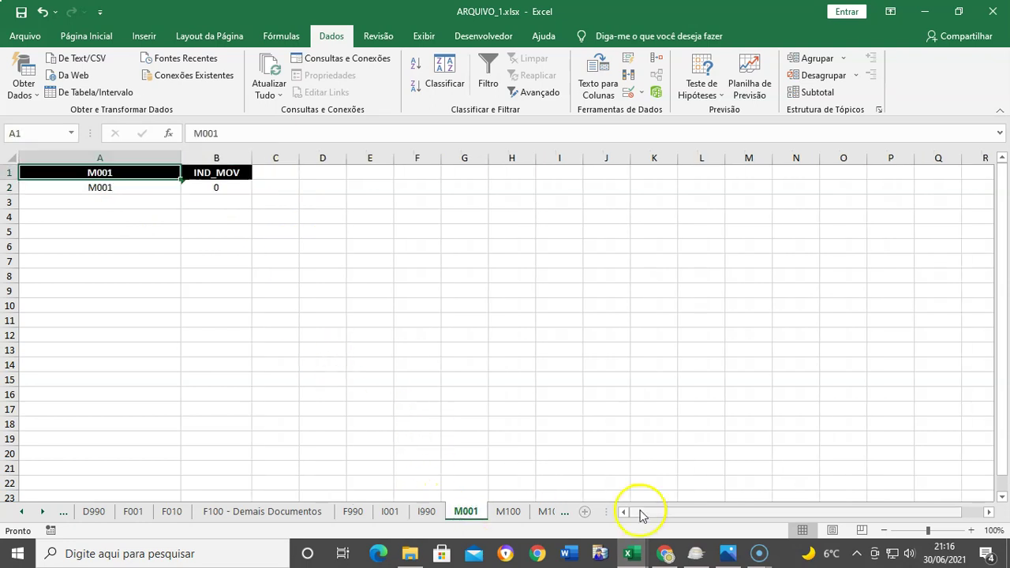
click(45, 511)
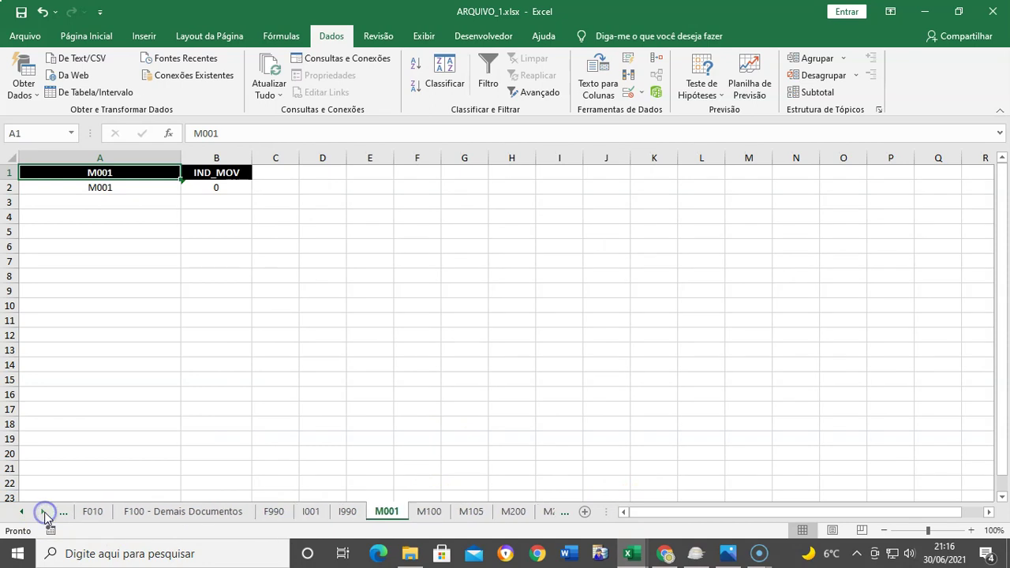
click(247, 511)
click(289, 511)
click(332, 511)
click(374, 511)
click(410, 515)
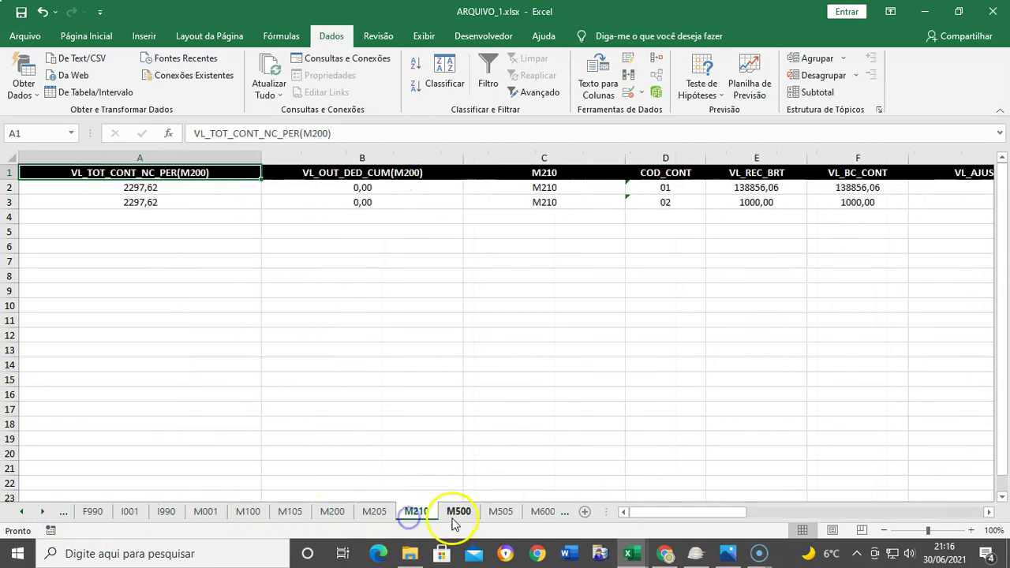
click(454, 513)
click(497, 513)
click(529, 513)
click(541, 511)
click(544, 513)
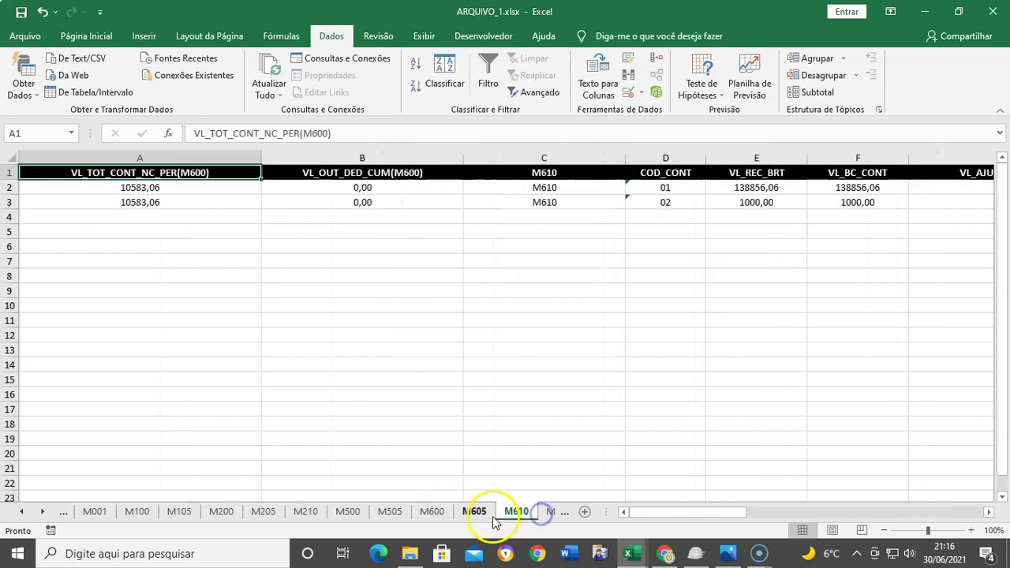
Permanently delete the PIS assessment sheets M105, M200 and M205 from ARQUIVO_1.
click(174, 513)
right_click(172, 514)
click(211, 359)
click(480, 318)
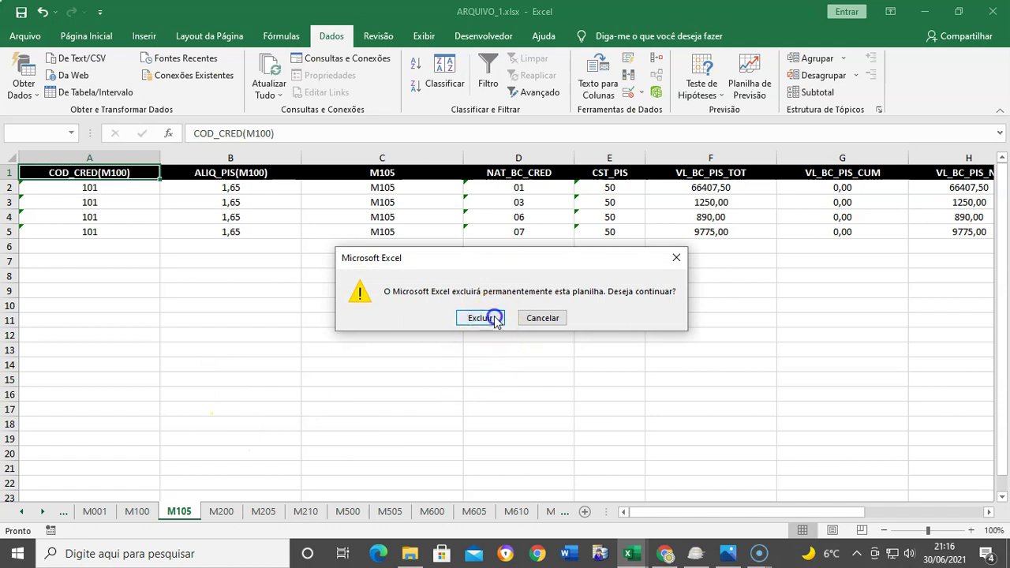
right_click(174, 515)
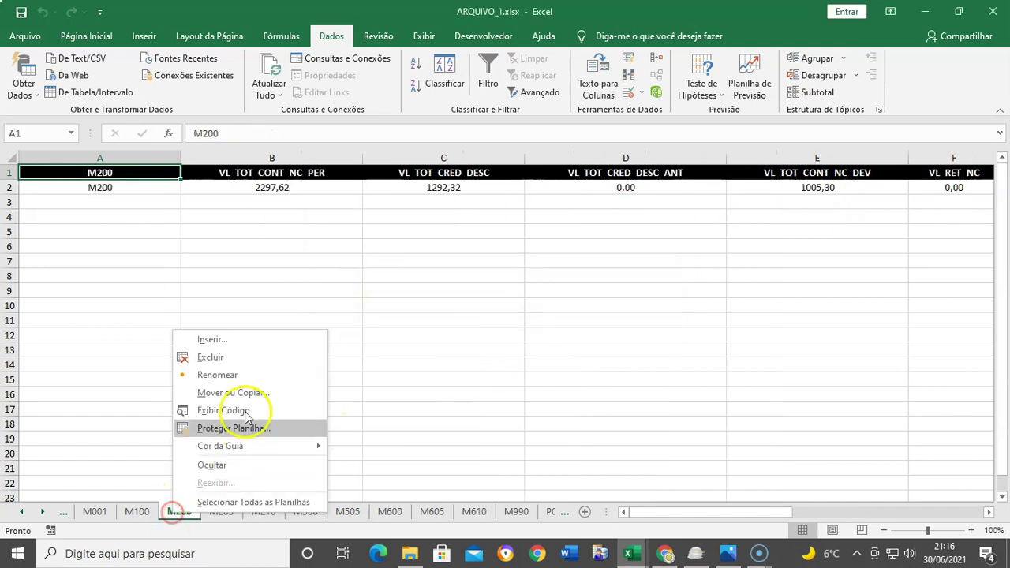
click(234, 357)
click(480, 318)
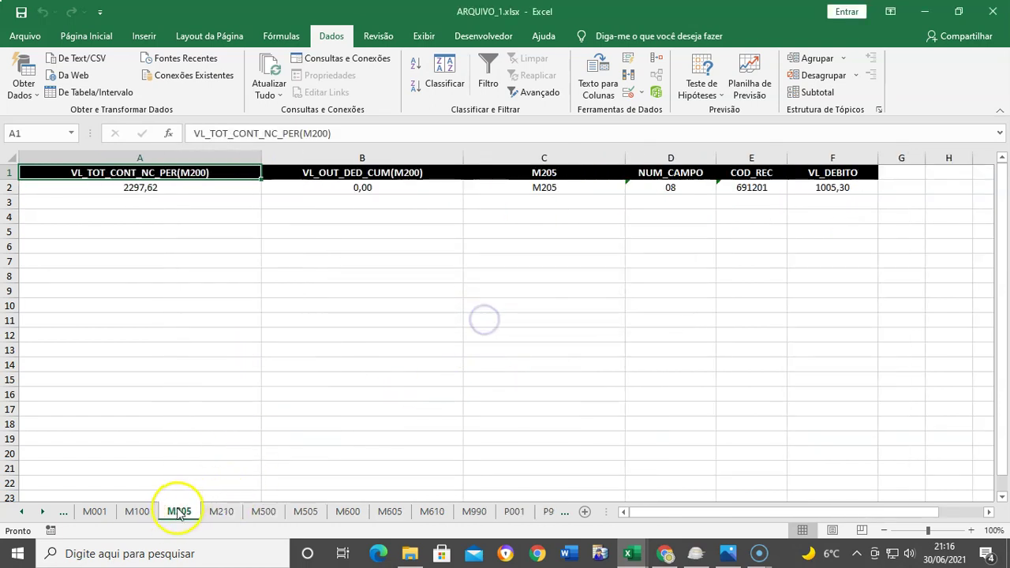
right_click(178, 512)
click(229, 354)
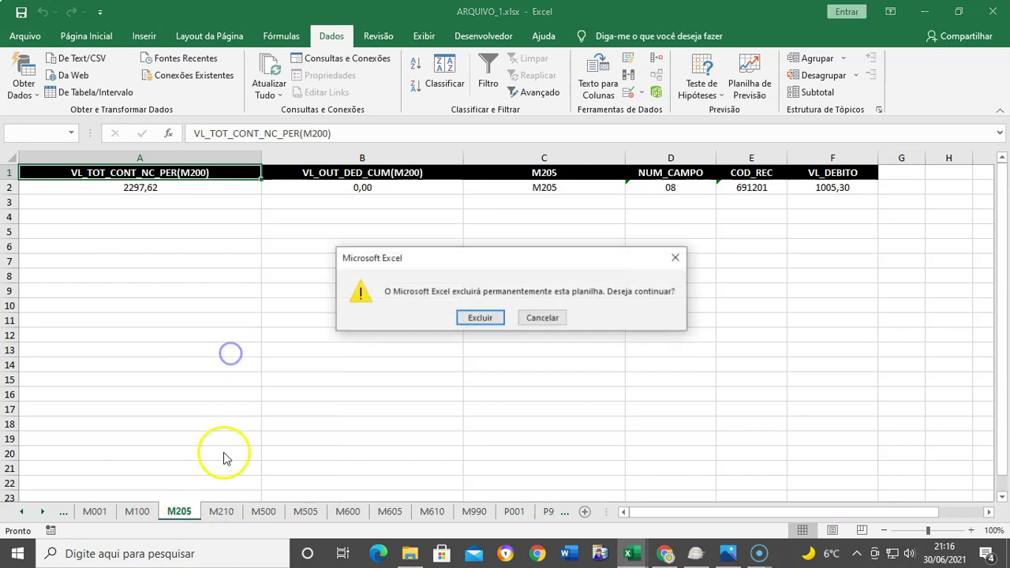
click(479, 318)
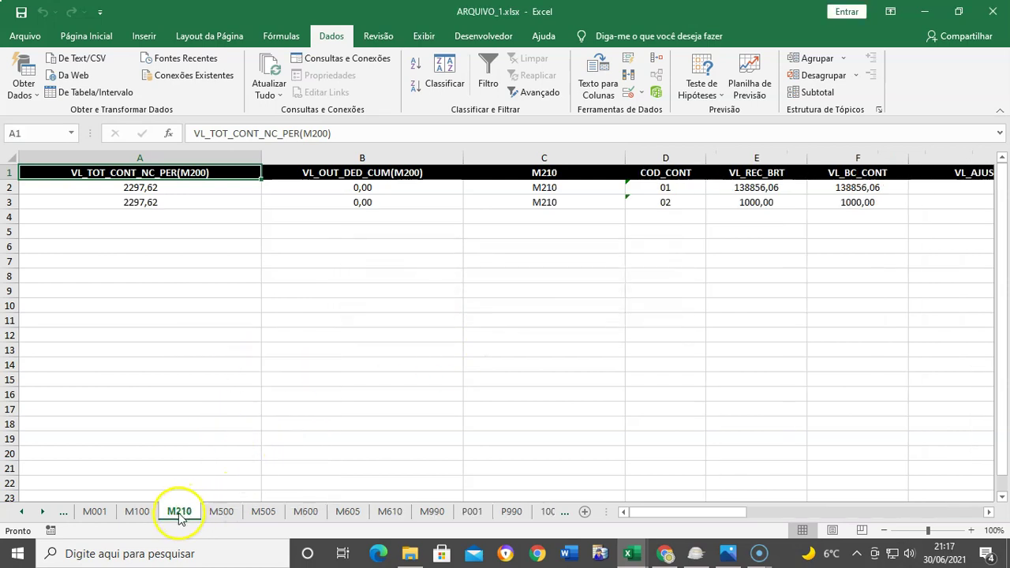
Permanently delete the sheets M210, M500 and M505 from ARQUIVO_1.
right_click(179, 513)
click(219, 356)
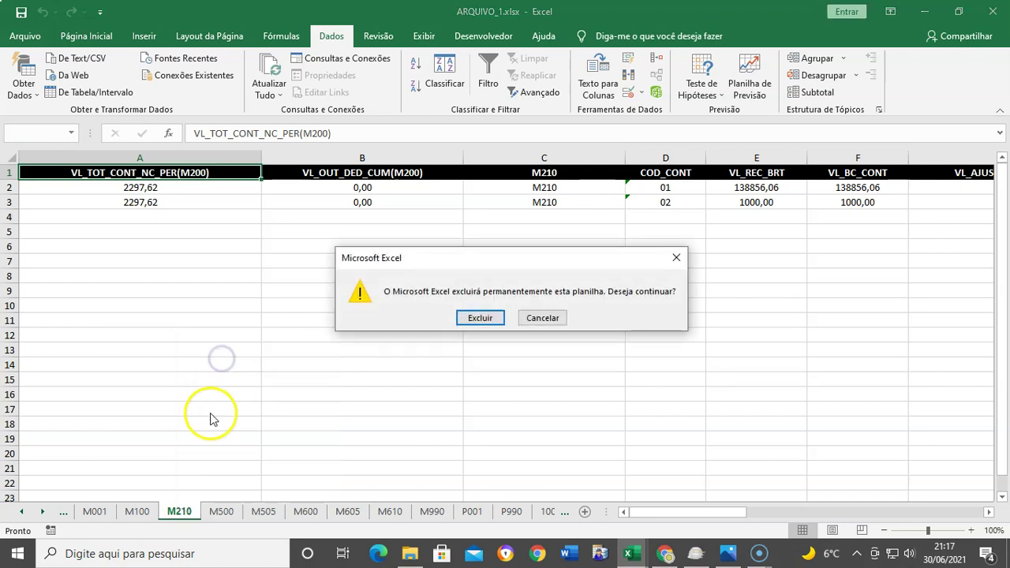
click(480, 318)
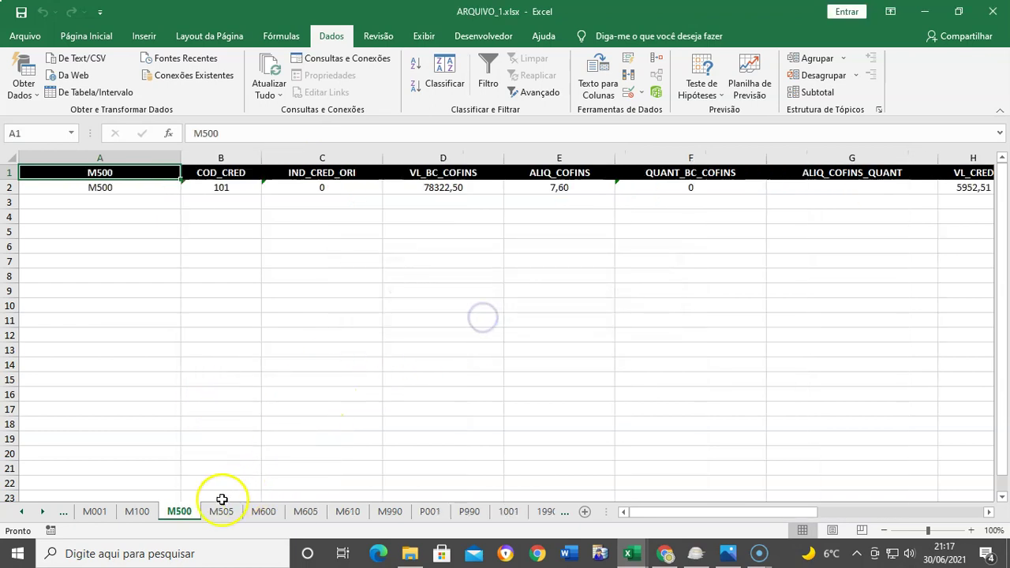
right_click(178, 512)
click(221, 356)
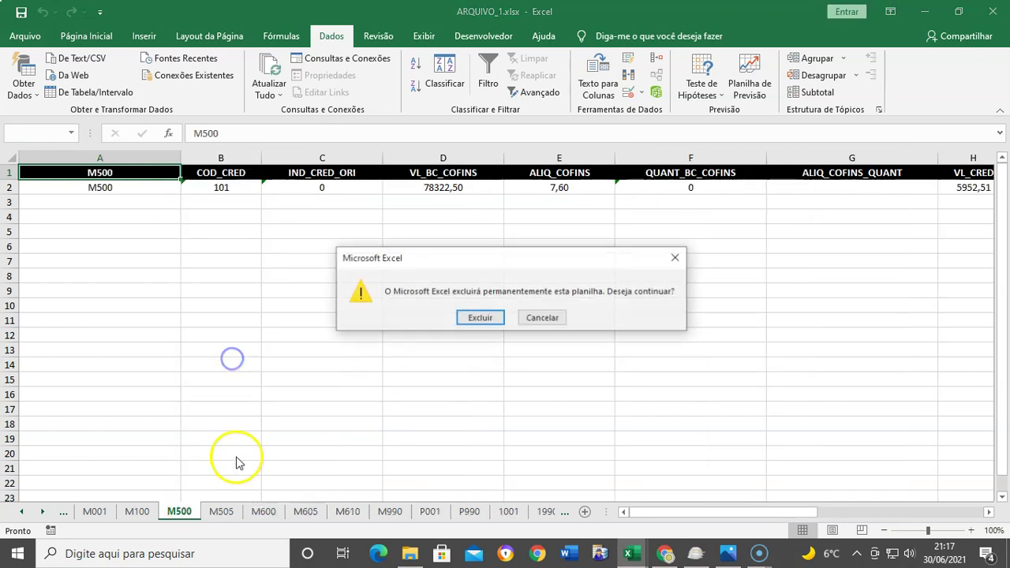
click(479, 318)
right_click(179, 511)
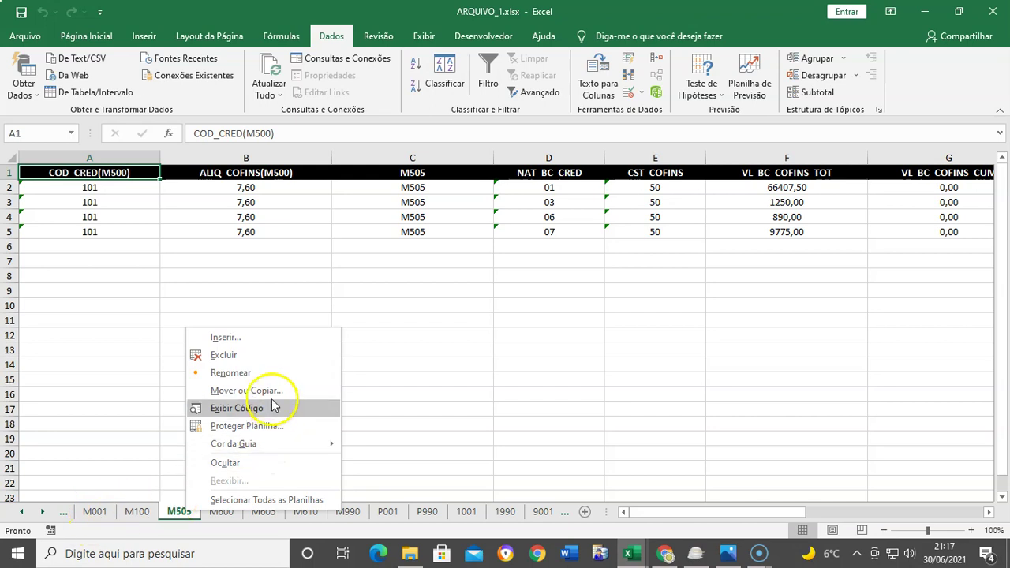
click(237, 359)
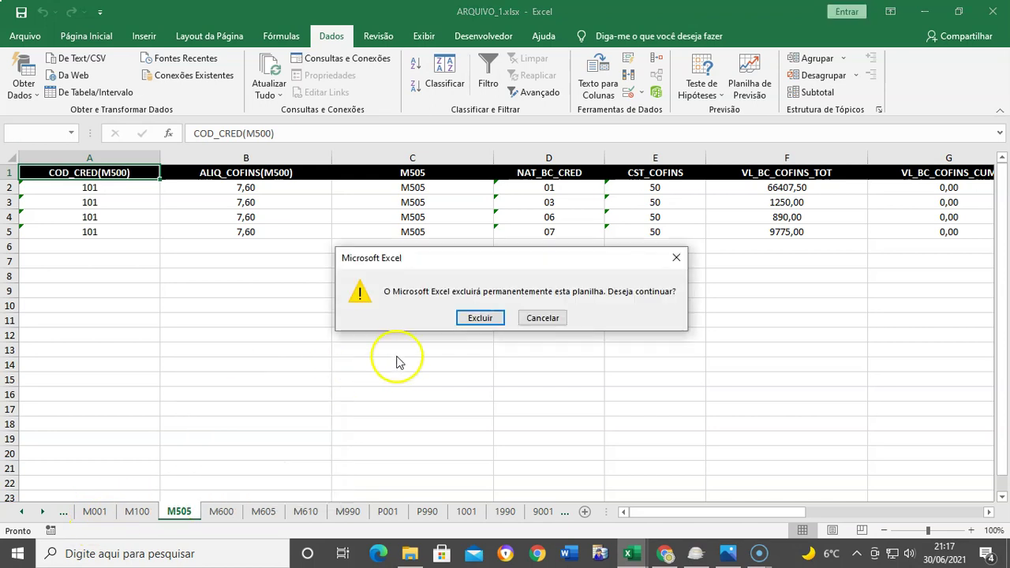
click(479, 380)
Permanently delete the remaining block M detail sheets M100, M600, M605 and M610, keeping only M001 and M990.
right_click(131, 514)
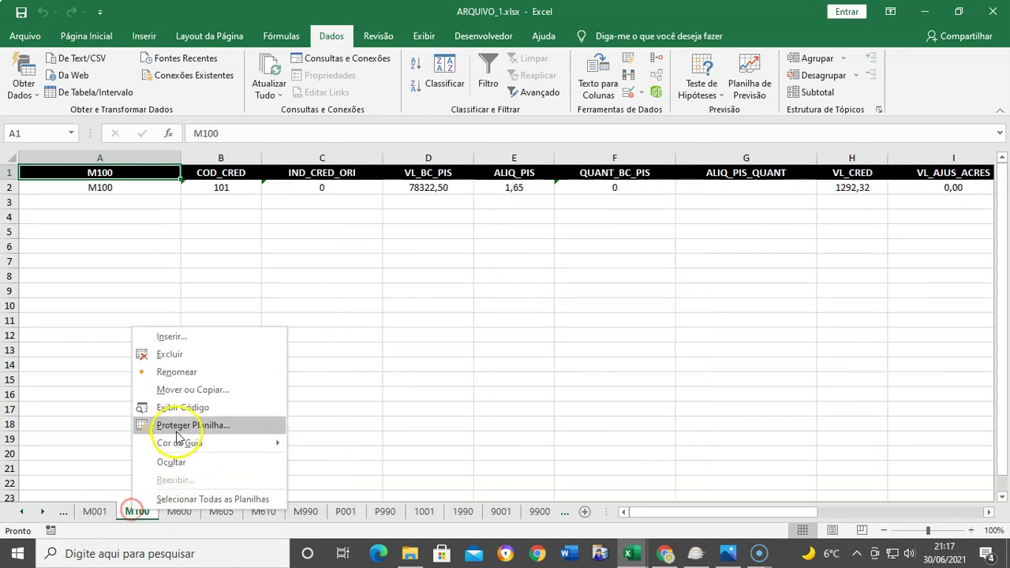
click(181, 356)
click(420, 319)
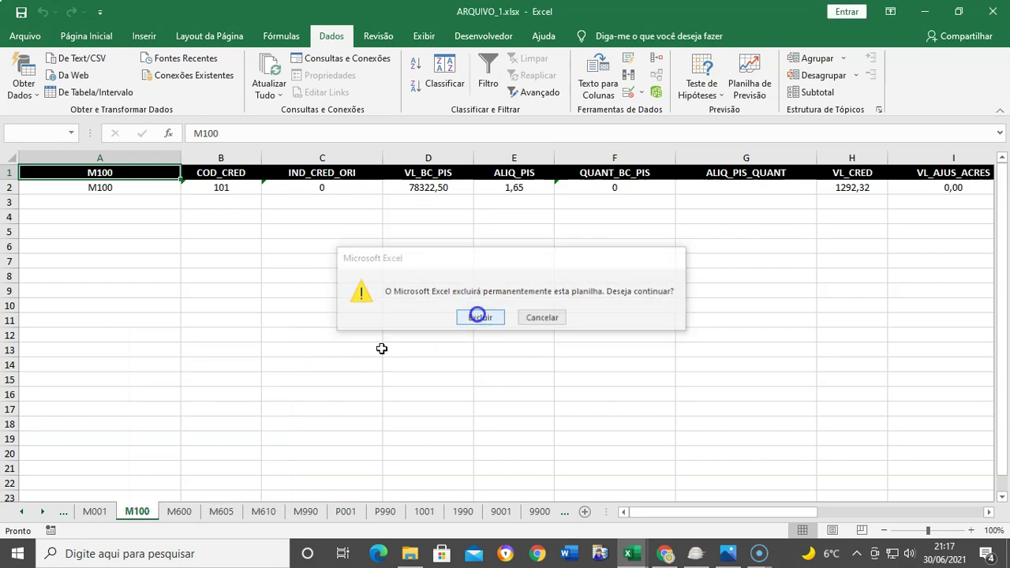
right_click(138, 512)
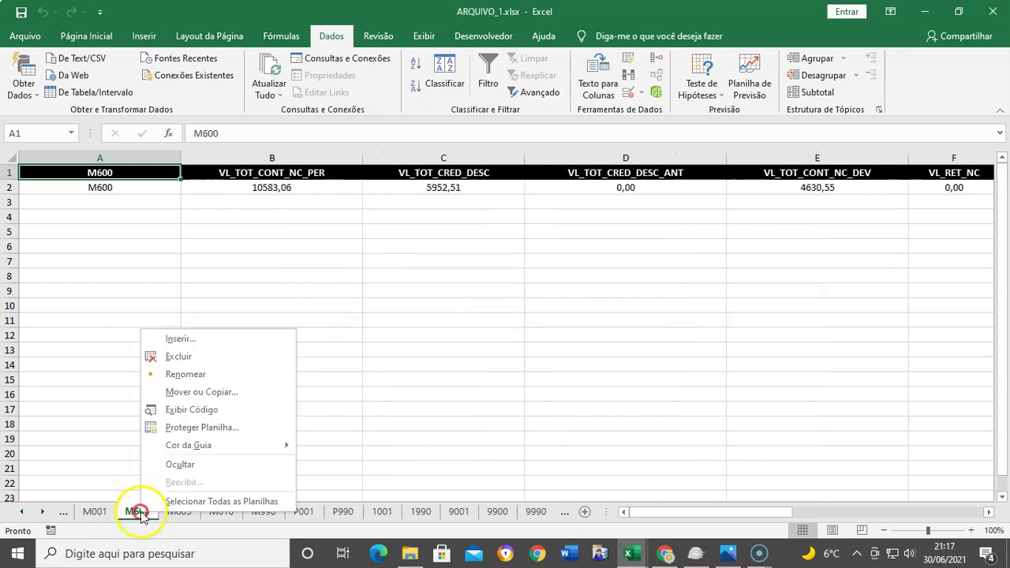
click(197, 357)
click(475, 318)
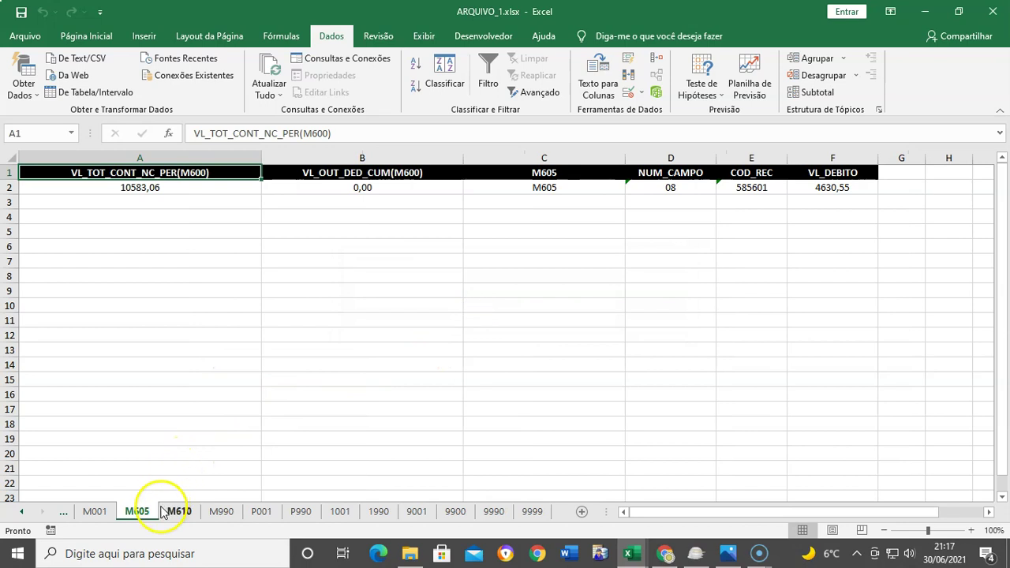
right_click(128, 513)
click(181, 363)
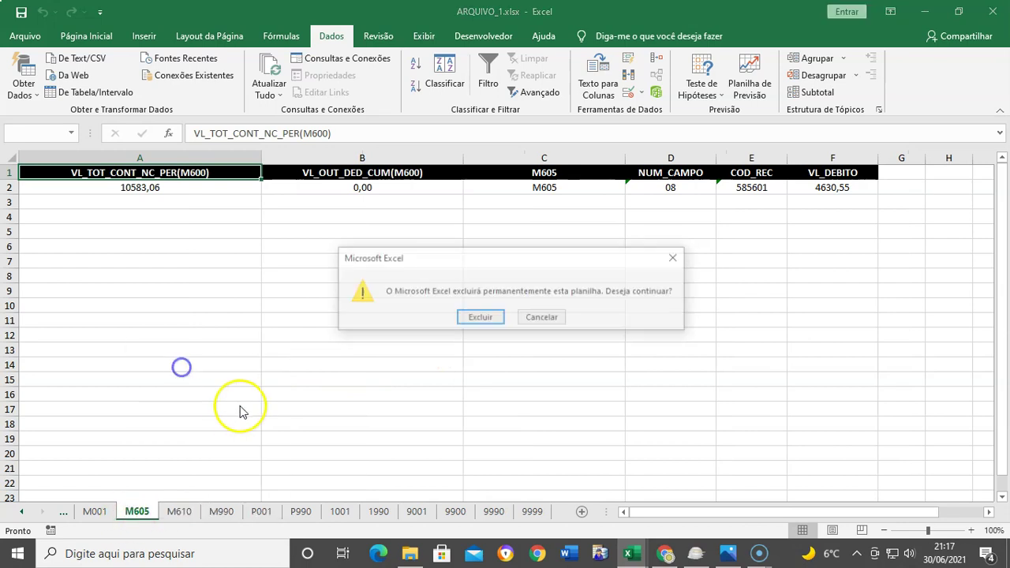
click(477, 319)
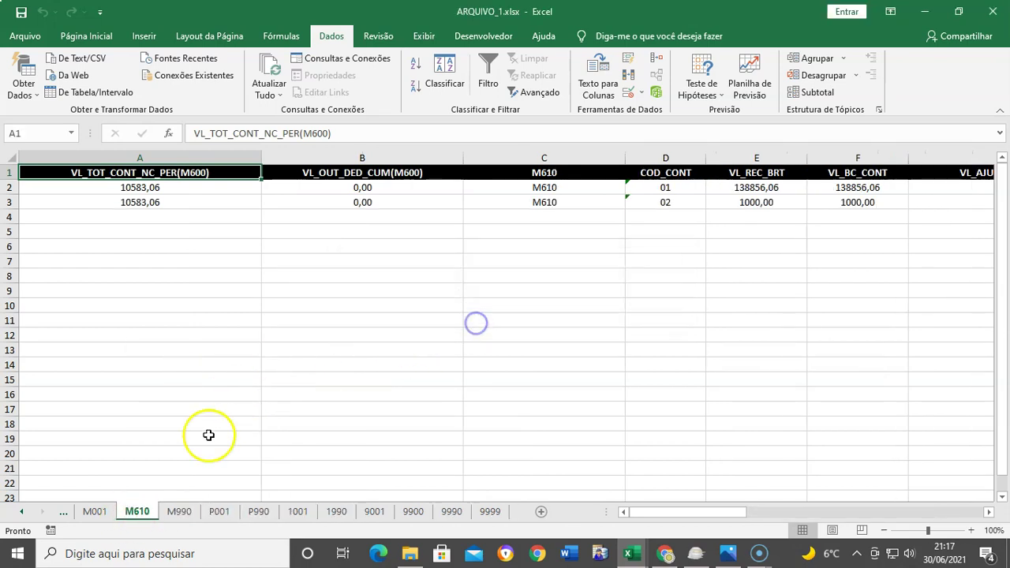
right_click(134, 513)
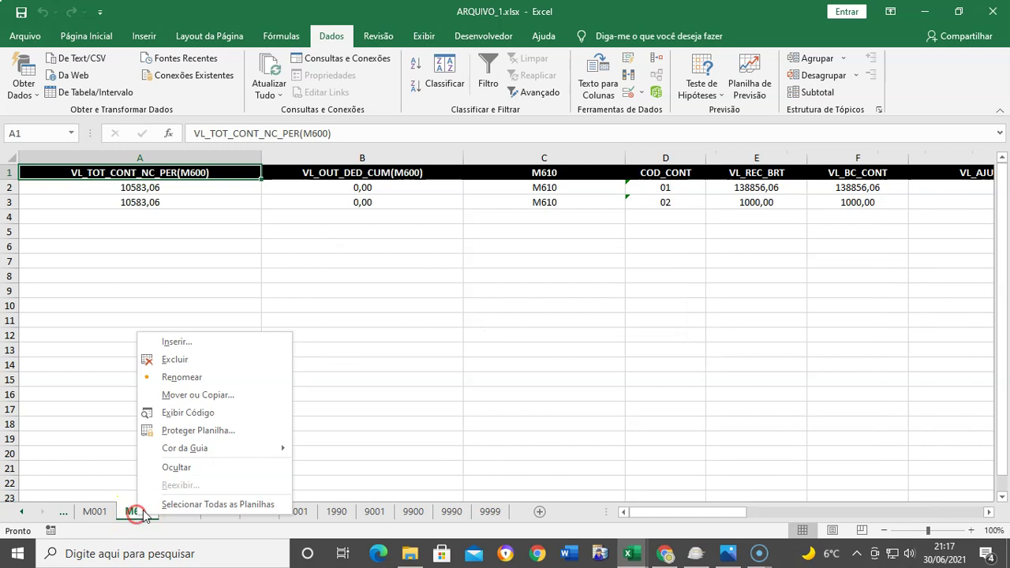
click(186, 361)
click(489, 326)
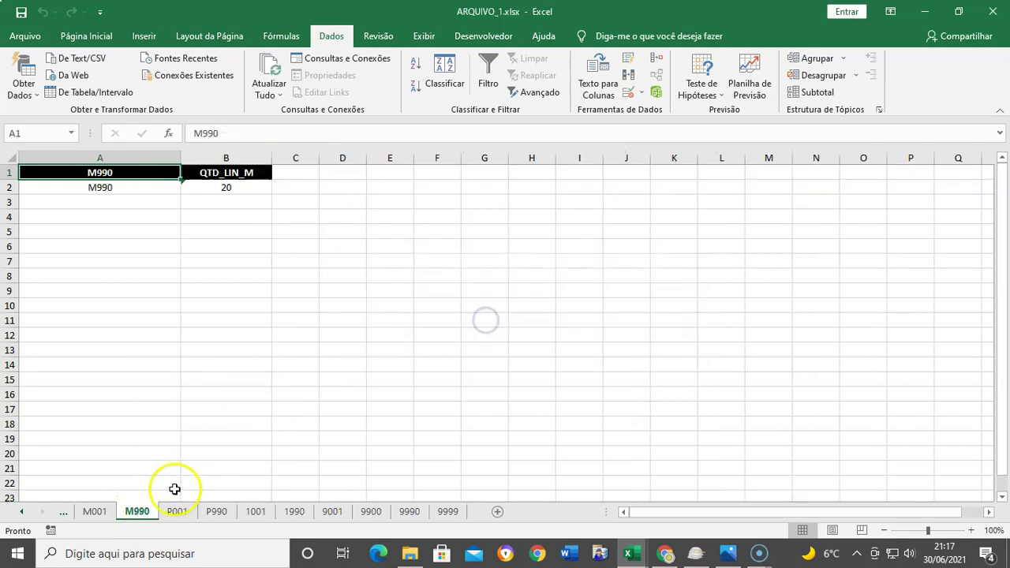
Set IND_MOV in sheet M001 to 1 and save the workbook.
ctrl+click(94, 512)
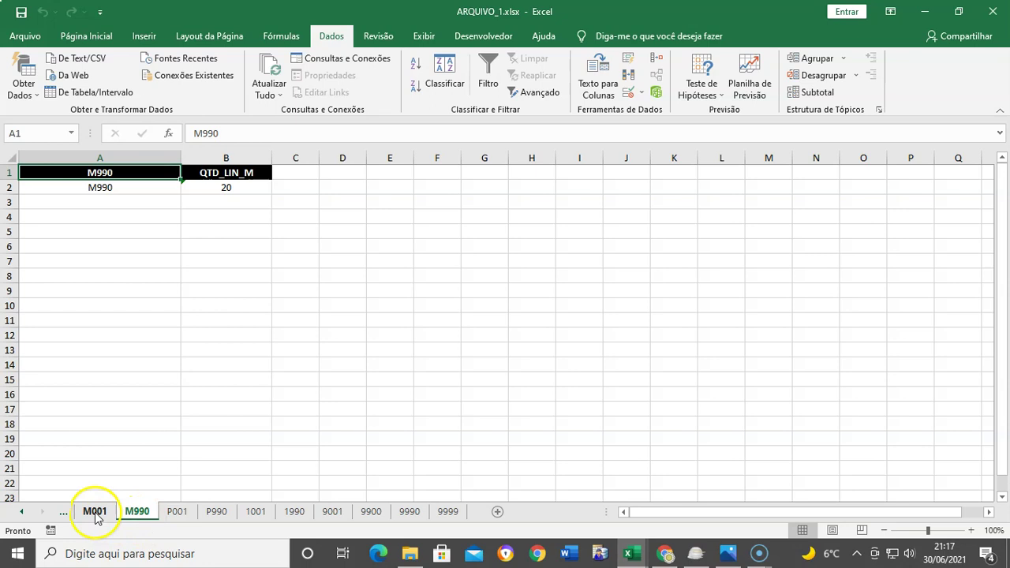
click(95, 513)
click(136, 513)
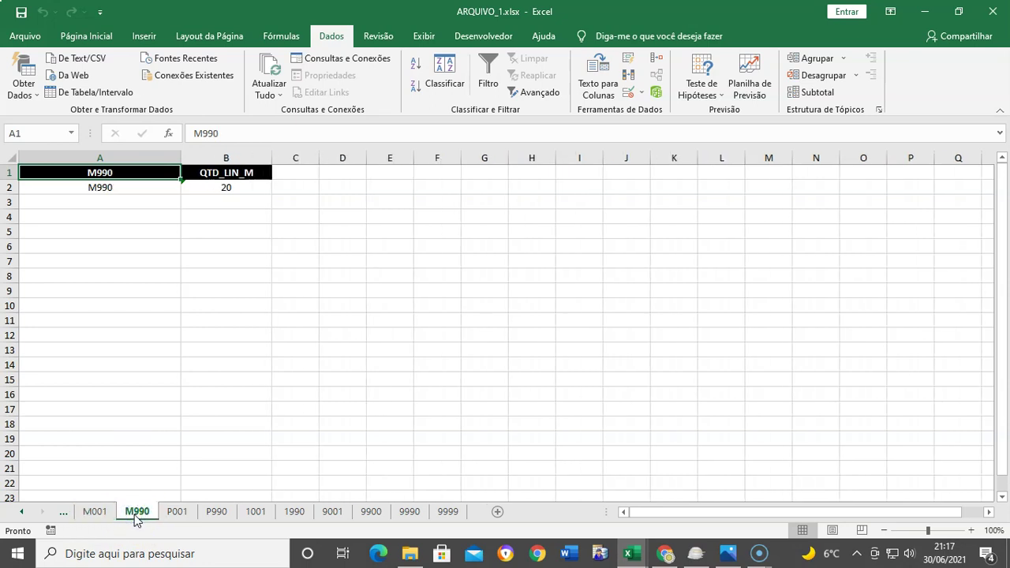
click(94, 513)
click(216, 187)
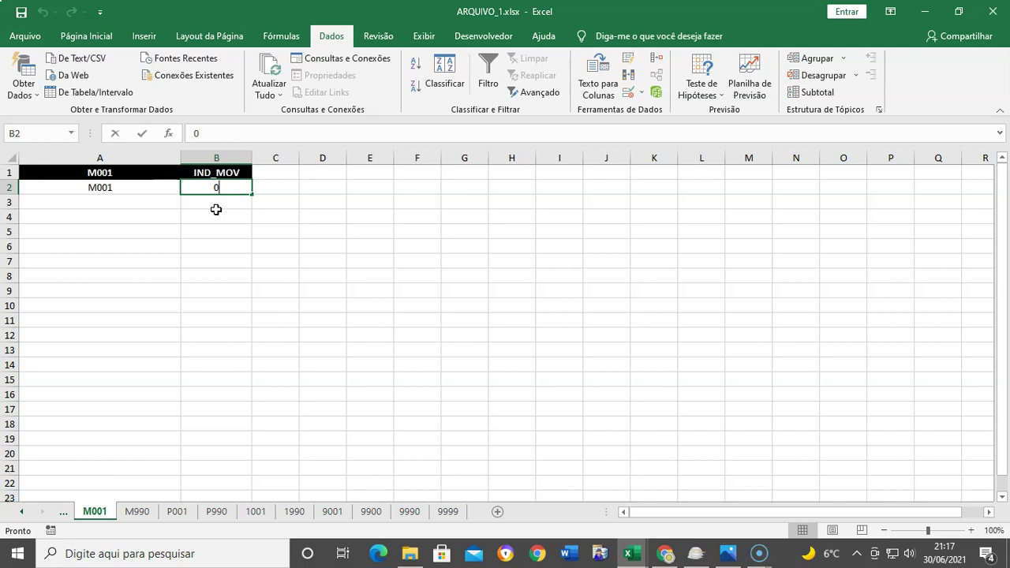
text(1)
click(272, 266)
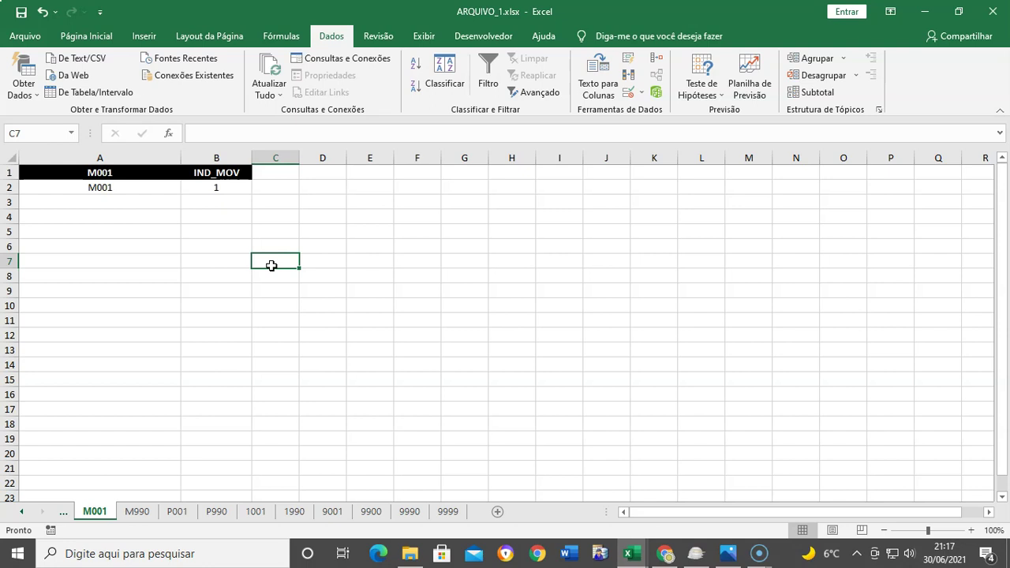
click(22, 13)
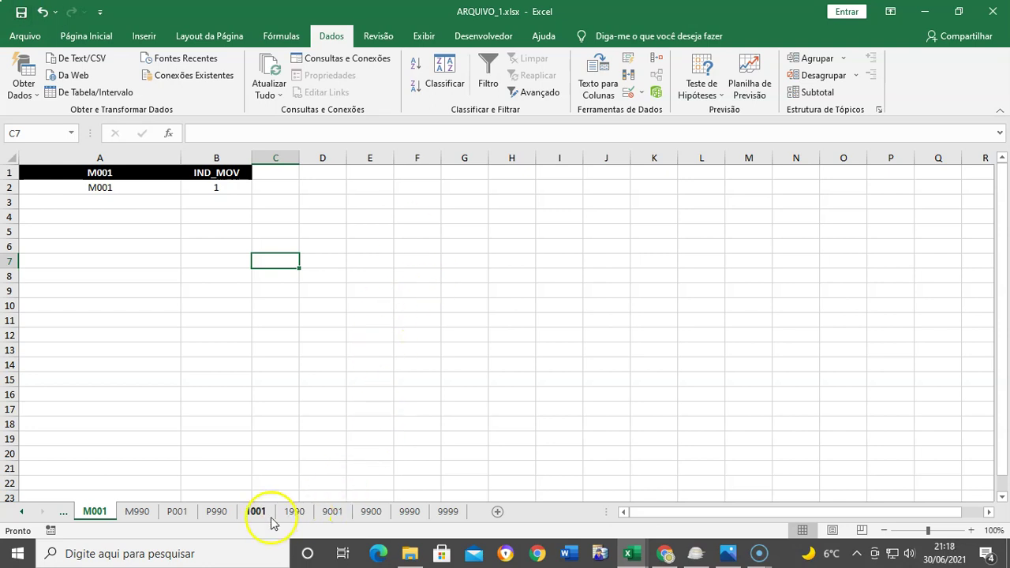
Review the M990, P001, P990, 1001 and 1990 sheets for their movement indicators and line counts.
click(136, 511)
click(175, 511)
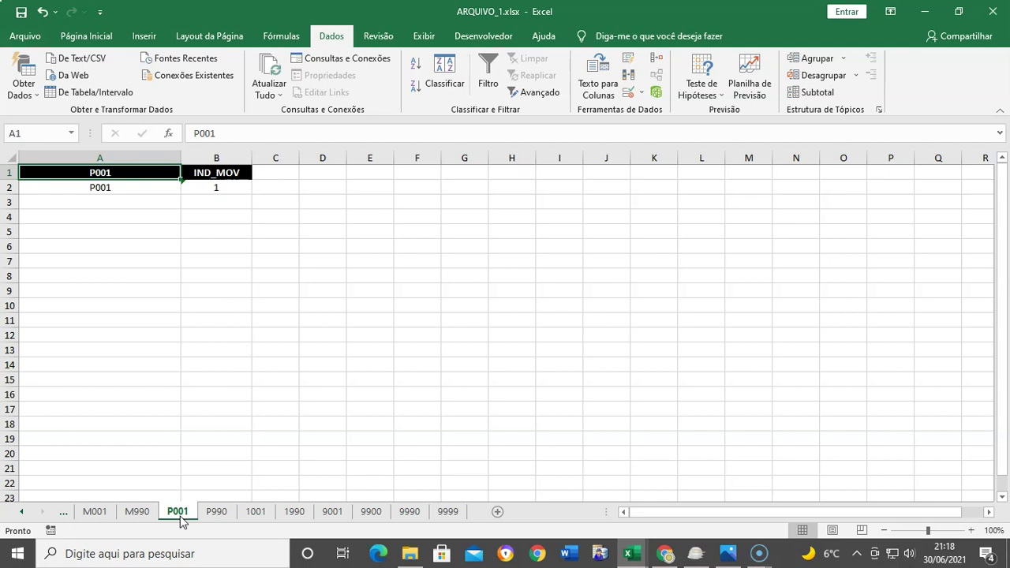
click(216, 513)
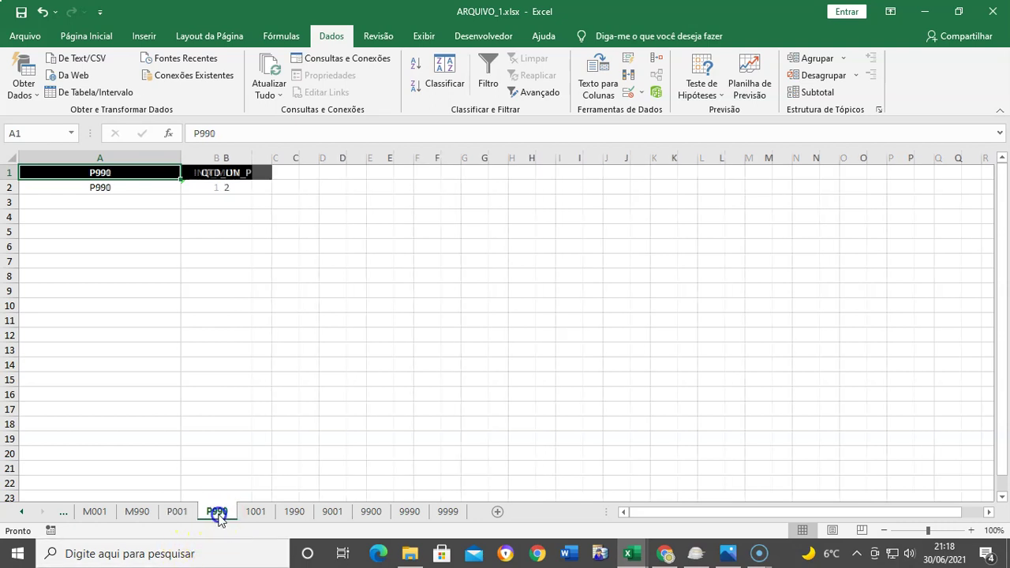
click(257, 513)
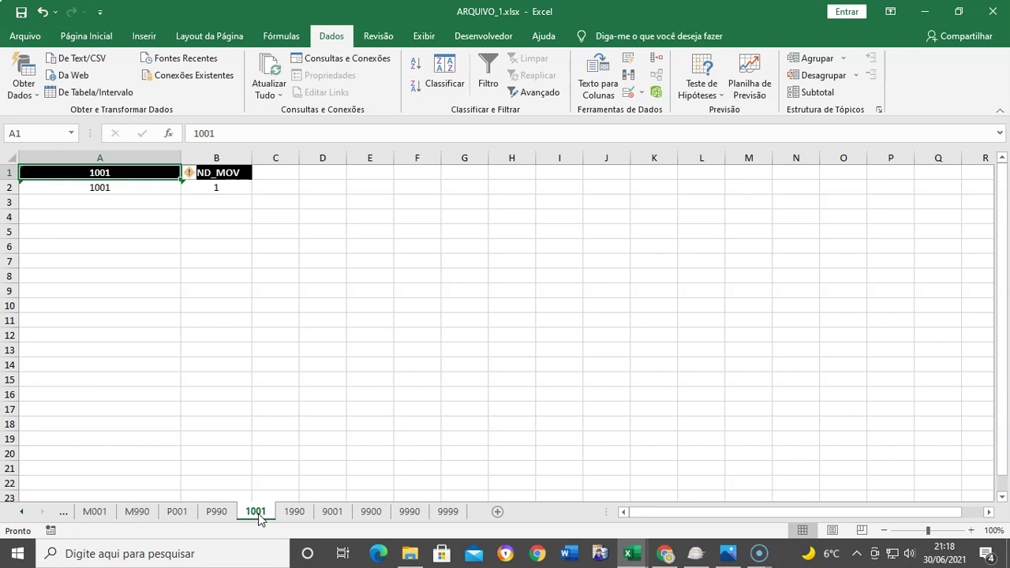
click(291, 513)
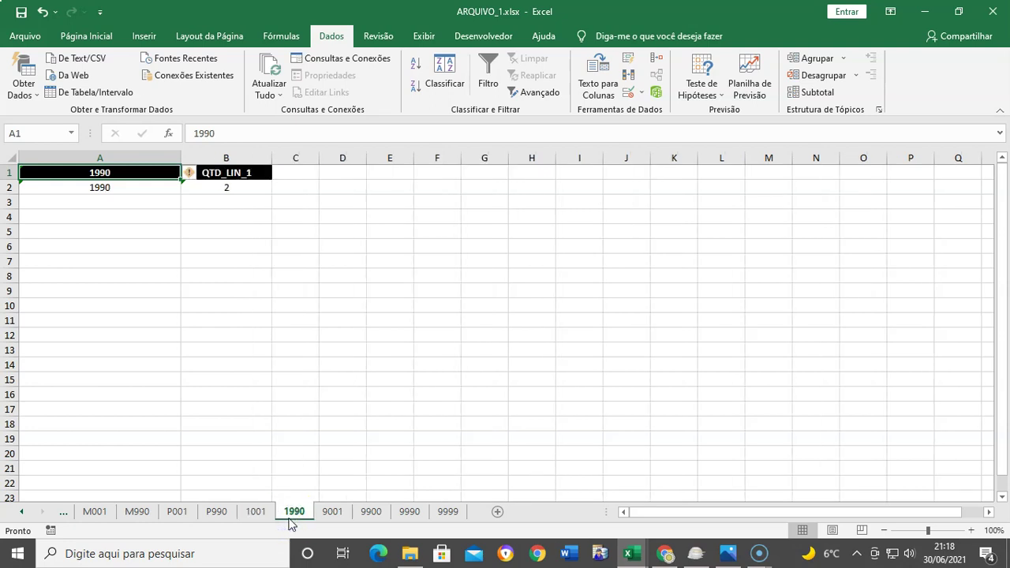
Review the movement indicator in sheet 9001 and the block 0 record counts for registers 0140 to 0200 in sheet 9900.
click(319, 512)
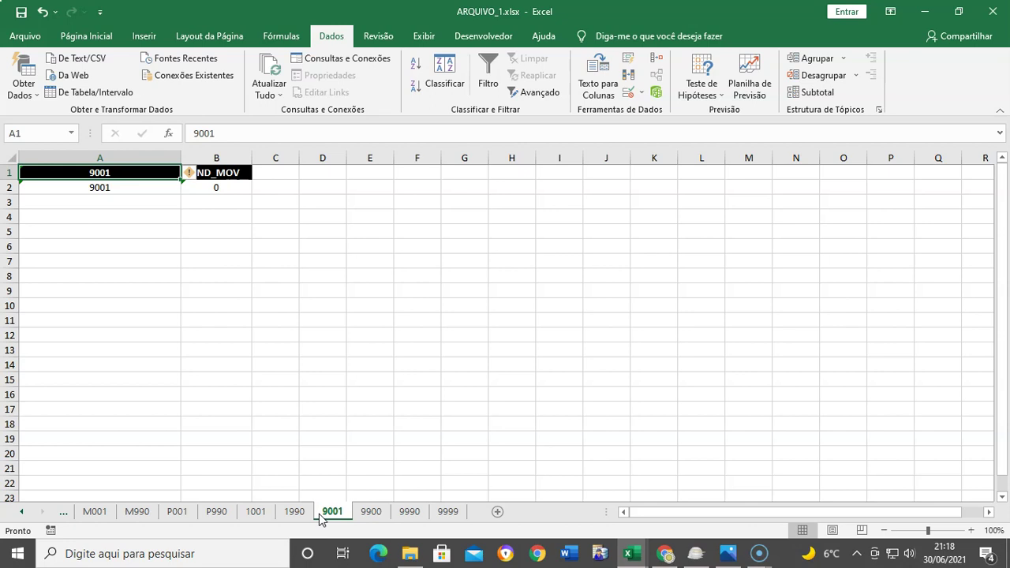
click(368, 512)
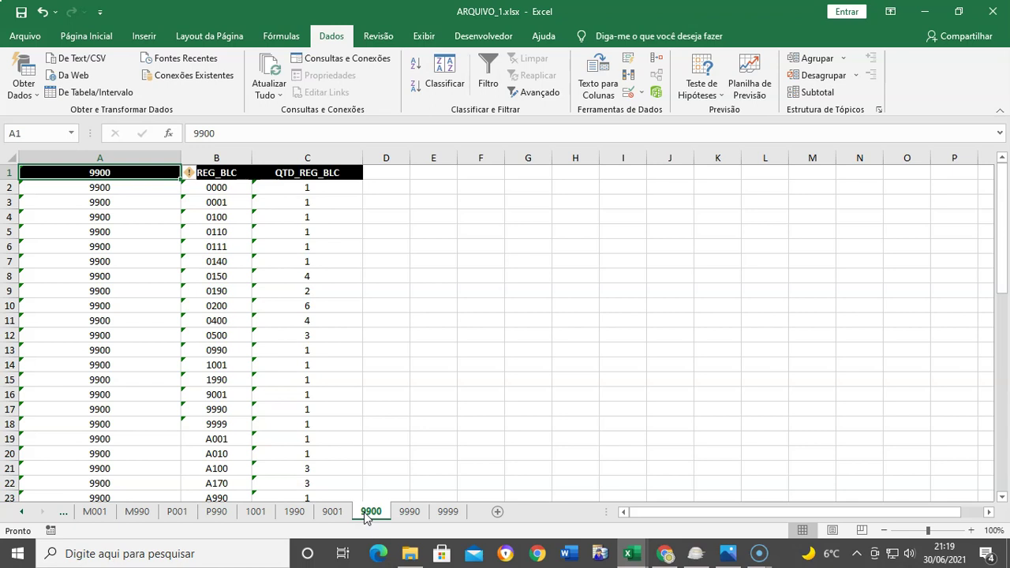
click(526, 363)
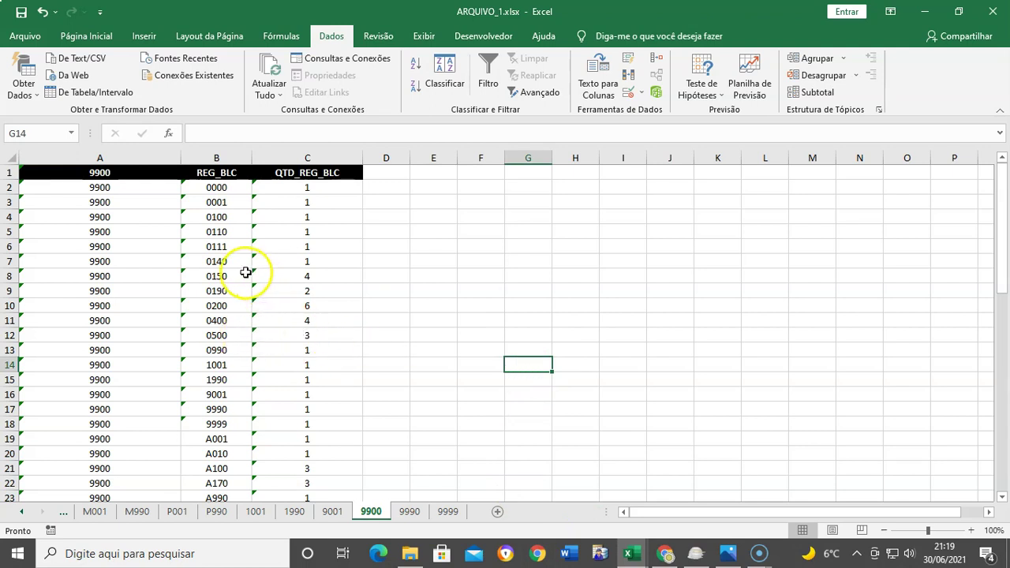
click(218, 261)
click(276, 263)
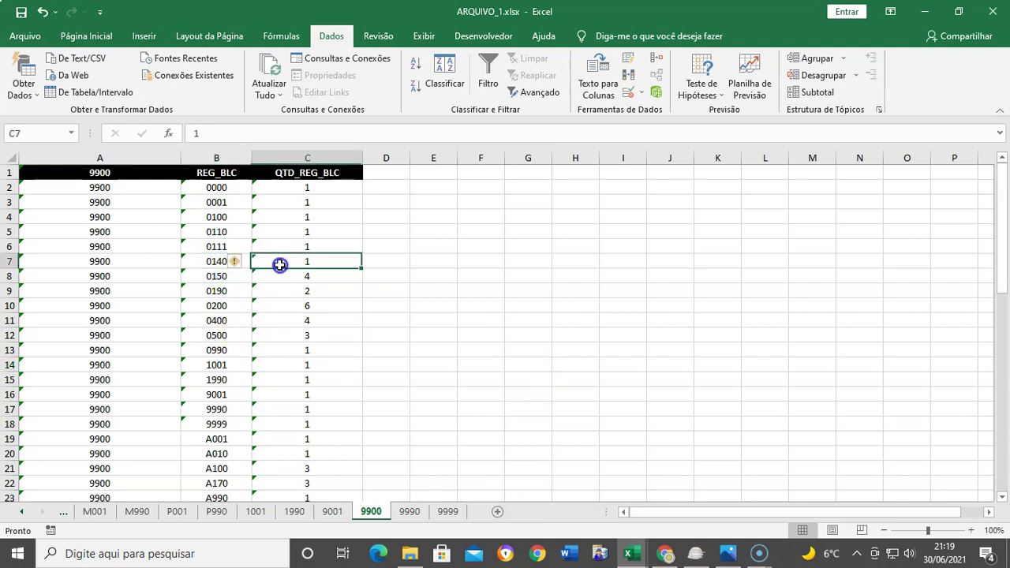
click(261, 278)
click(225, 306)
click(274, 308)
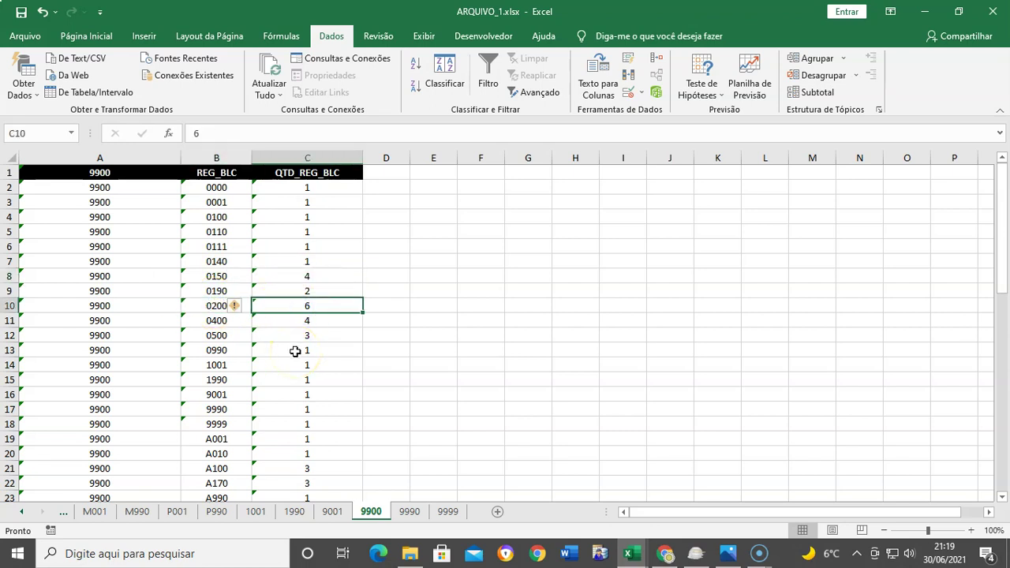
click(421, 274)
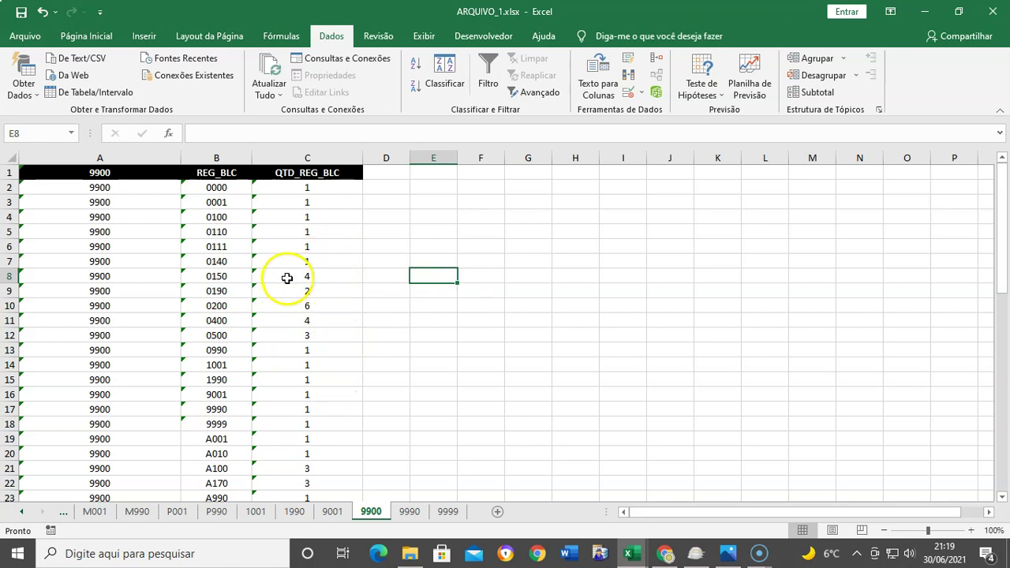
click(223, 277)
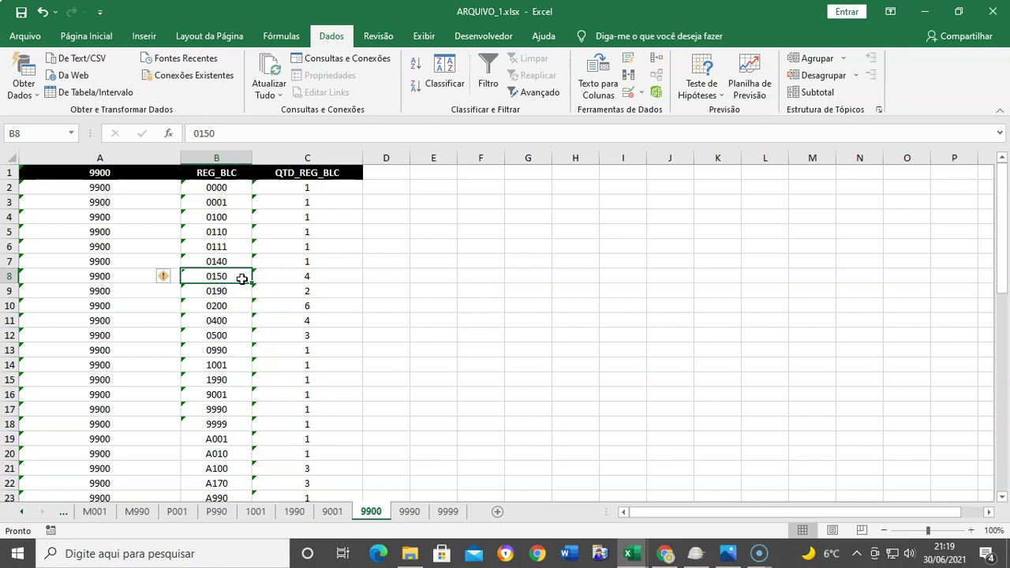
click(292, 290)
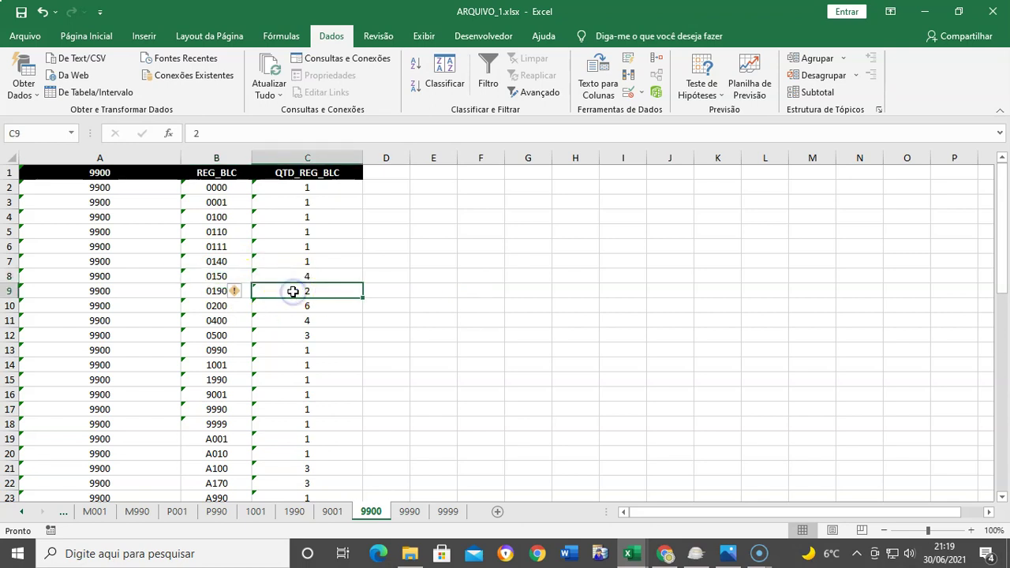
click(290, 308)
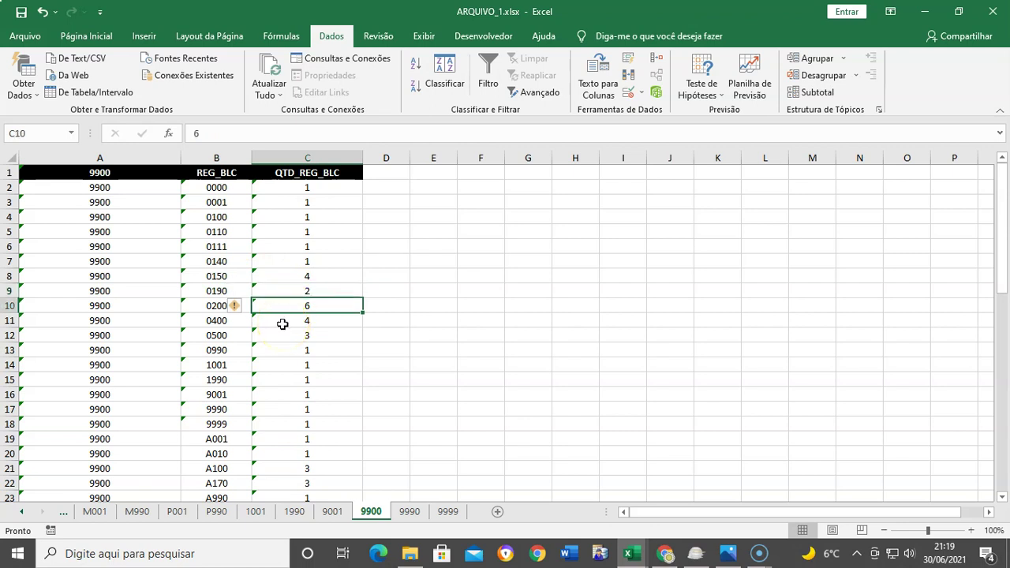
Set the record count of register 0500 in sheet 9900 to 4.
click(282, 325)
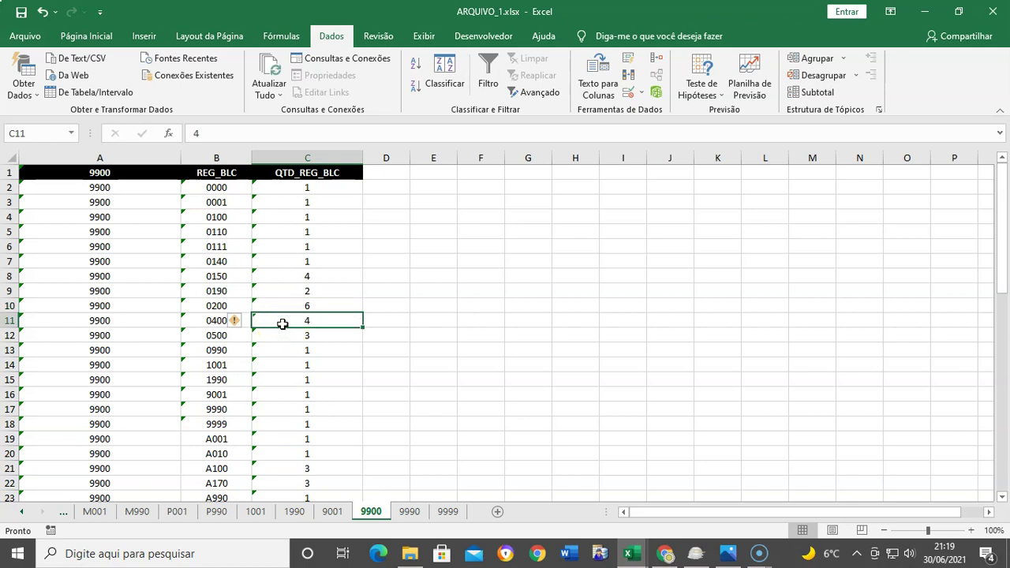
click(291, 337)
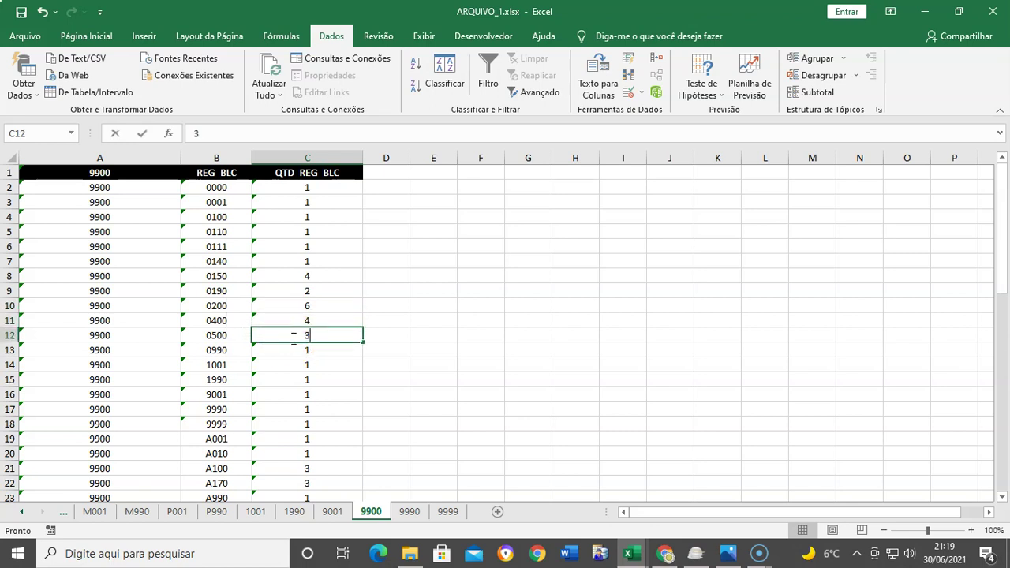
text(4)
click(348, 367)
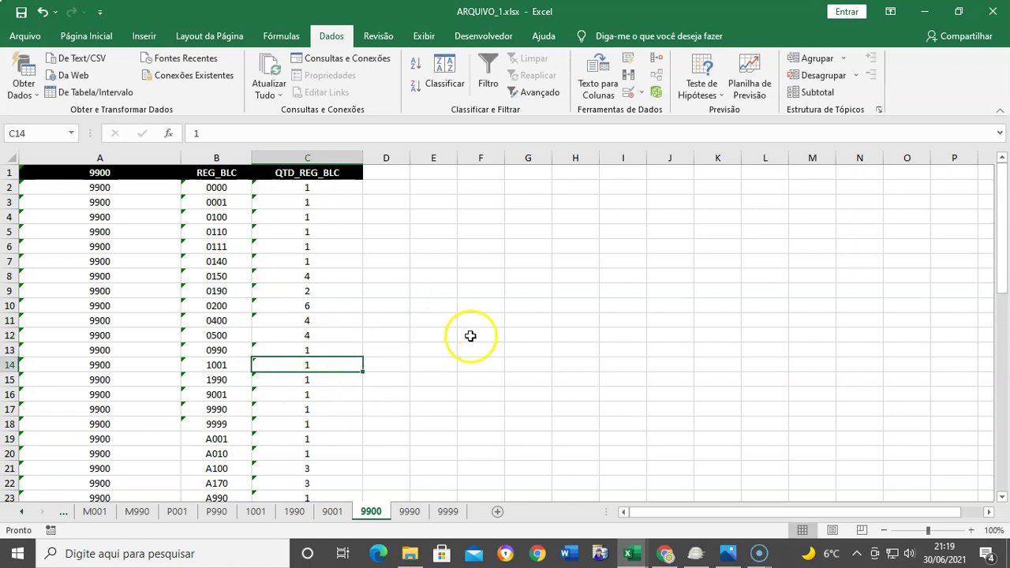
Check the item rows in sheet 0200 - Cadastro de Itens against the register 0200 count in sheet 9900.
click(21, 511)
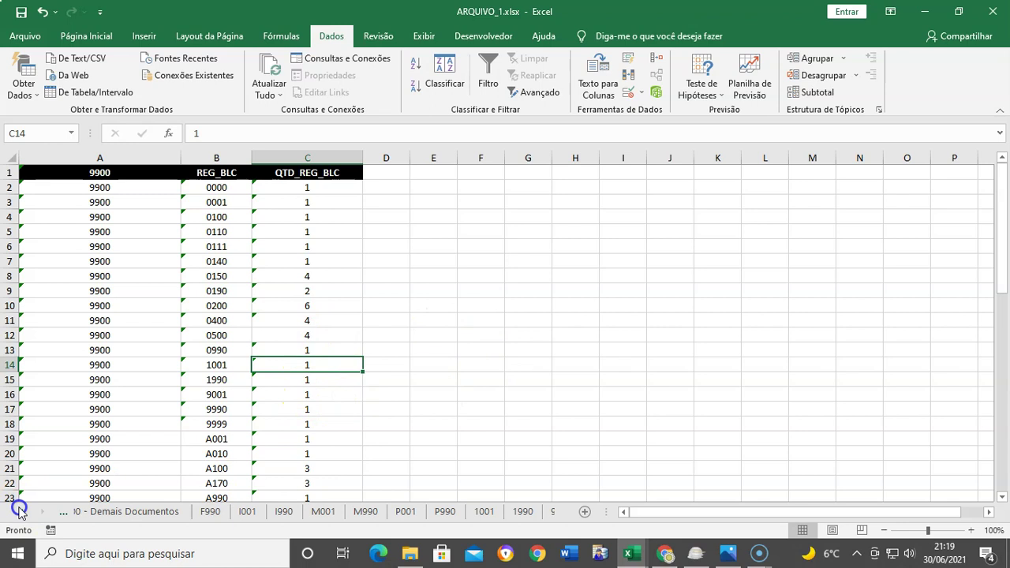
click(20, 511)
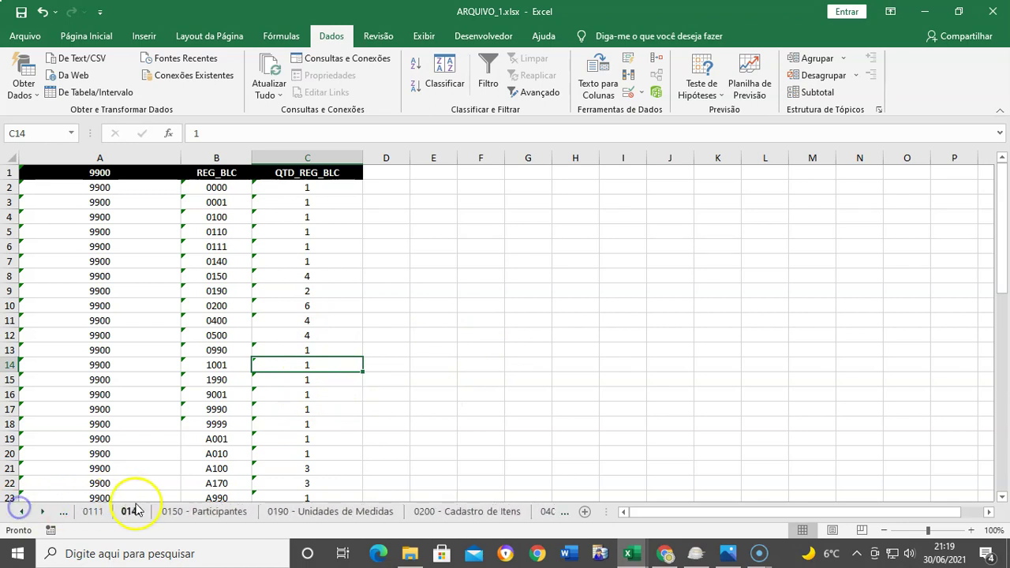
click(452, 513)
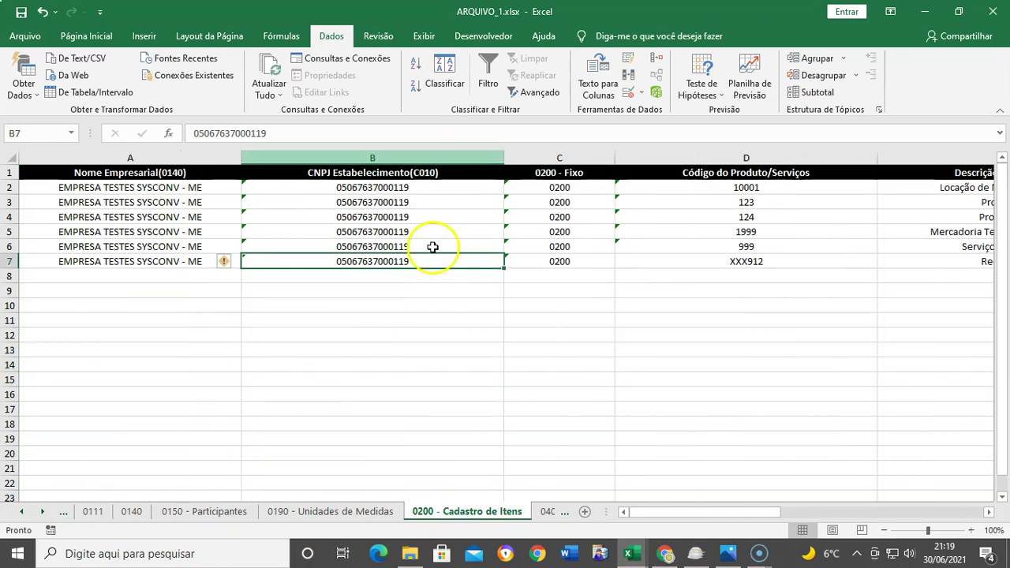
click(414, 320)
click(40, 512)
click(40, 512)
click(39, 512)
click(39, 512)
click(39, 512)
click(40, 512)
click(40, 512)
click(40, 512)
click(40, 512)
click(39, 512)
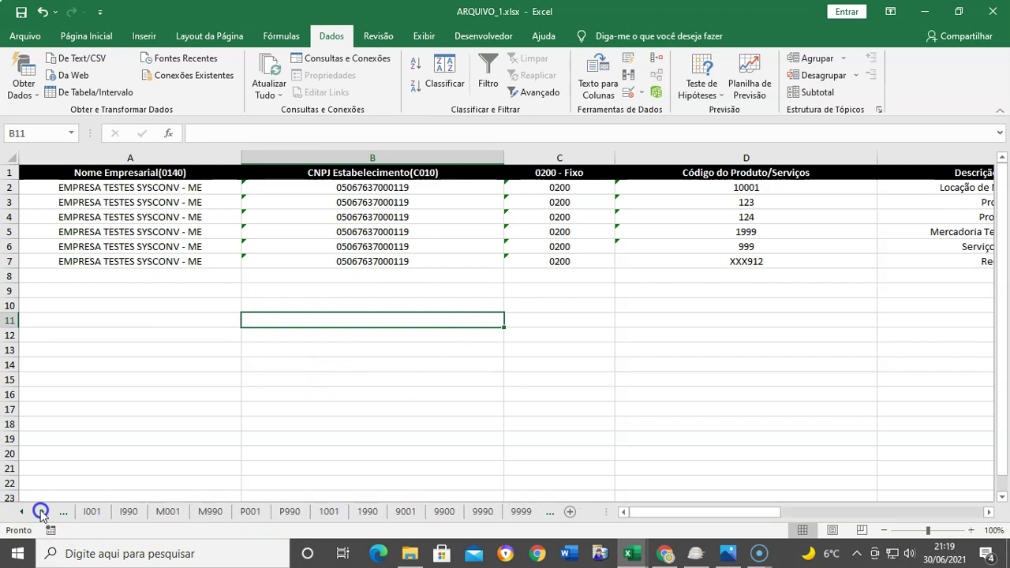
click(444, 511)
click(418, 393)
Set the record counts in sheet 9900 to 6 for A100 and 7 for A170.
click(299, 349)
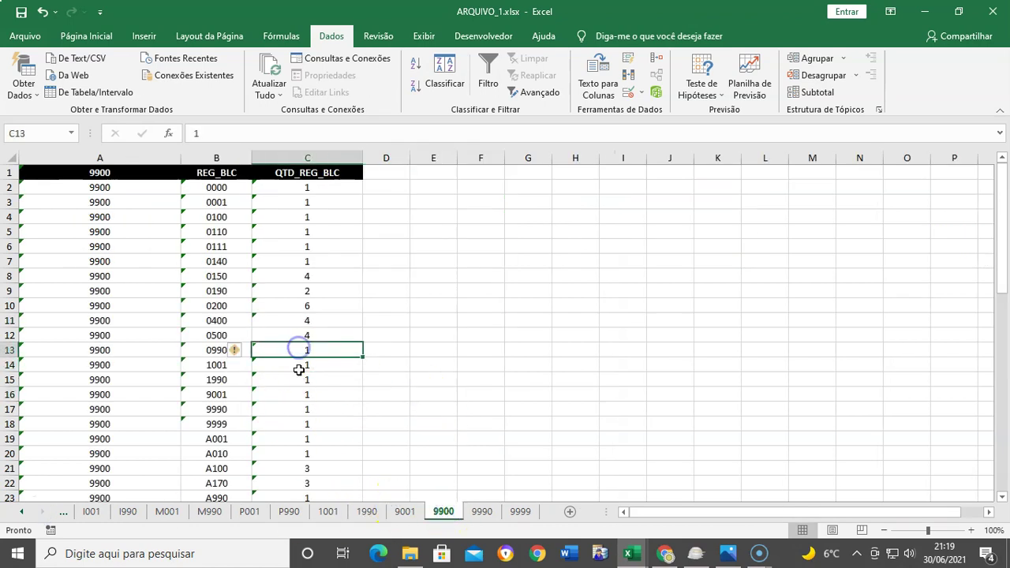
scroll(276, 391, down, 1)
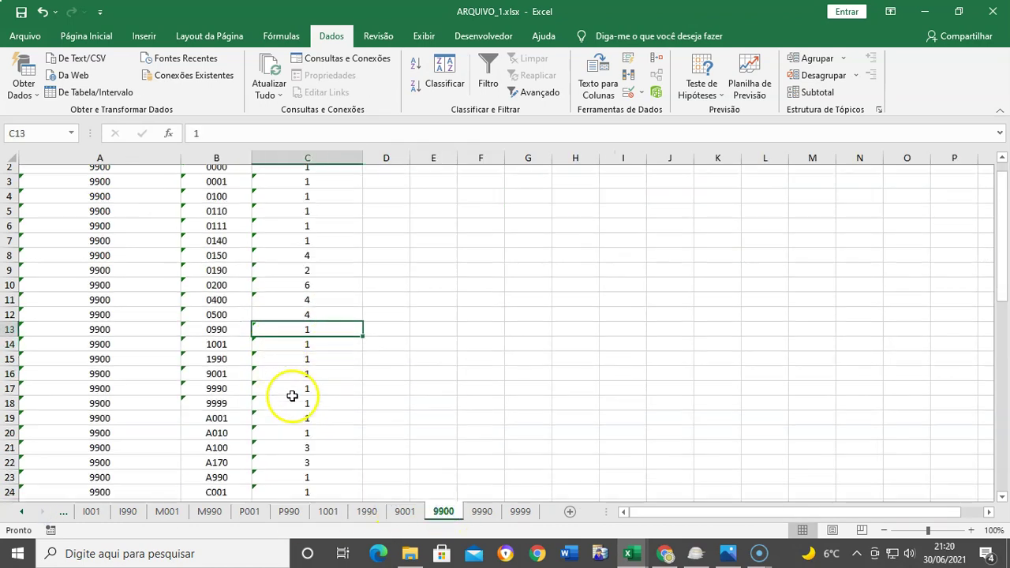
click(284, 407)
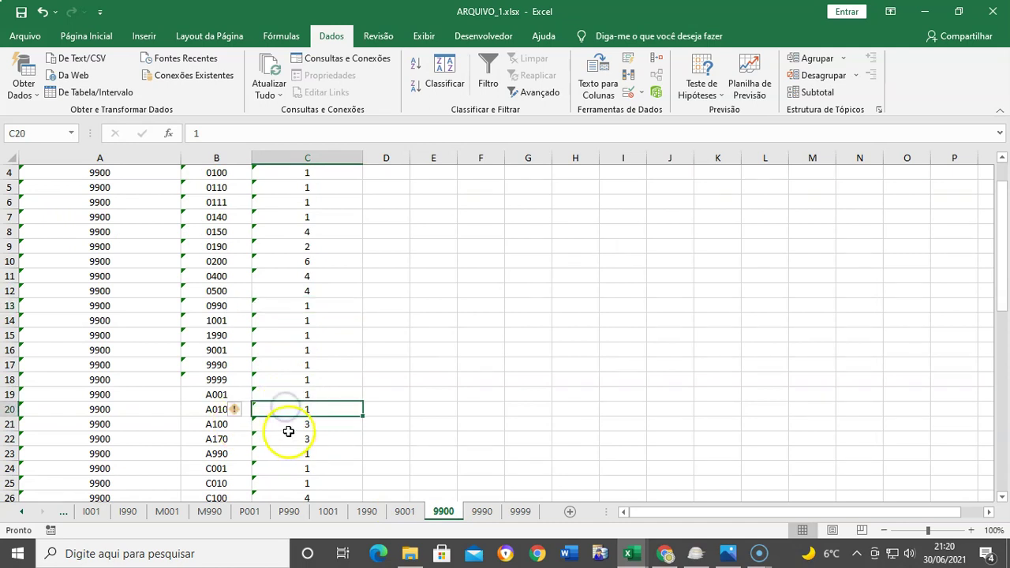
click(289, 426)
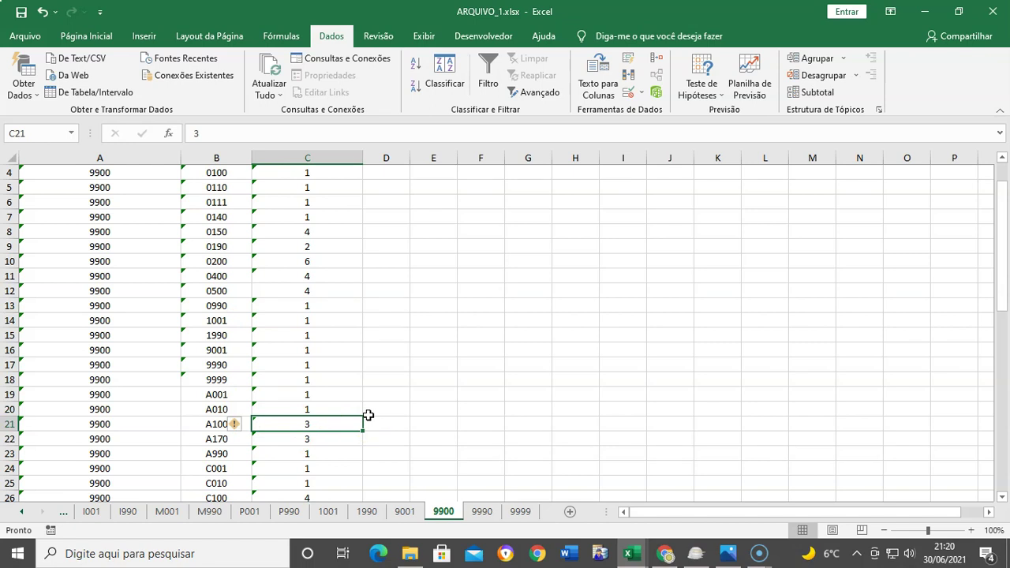
text(6)
click(326, 435)
text(7)
click(411, 416)
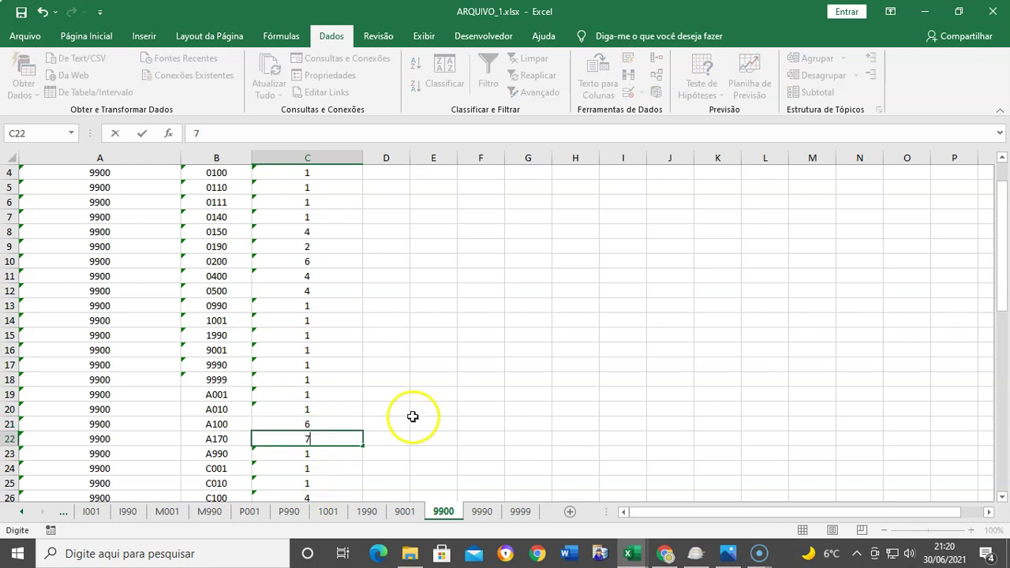
click(480, 378)
Set the record counts in sheet 9900 to 8 for C100 and 15 for C170.
scroll(454, 391, down, 2)
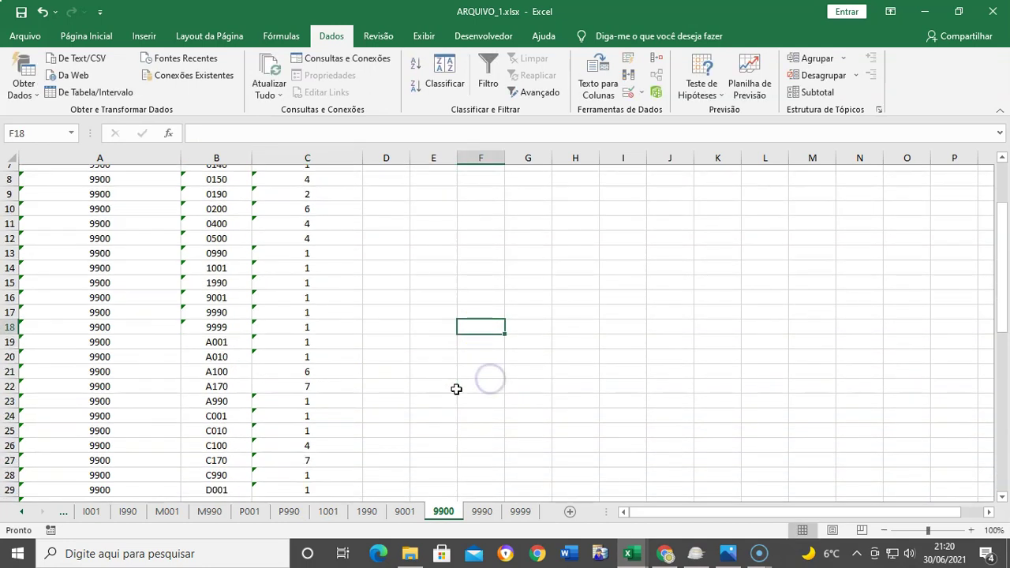
click(301, 409)
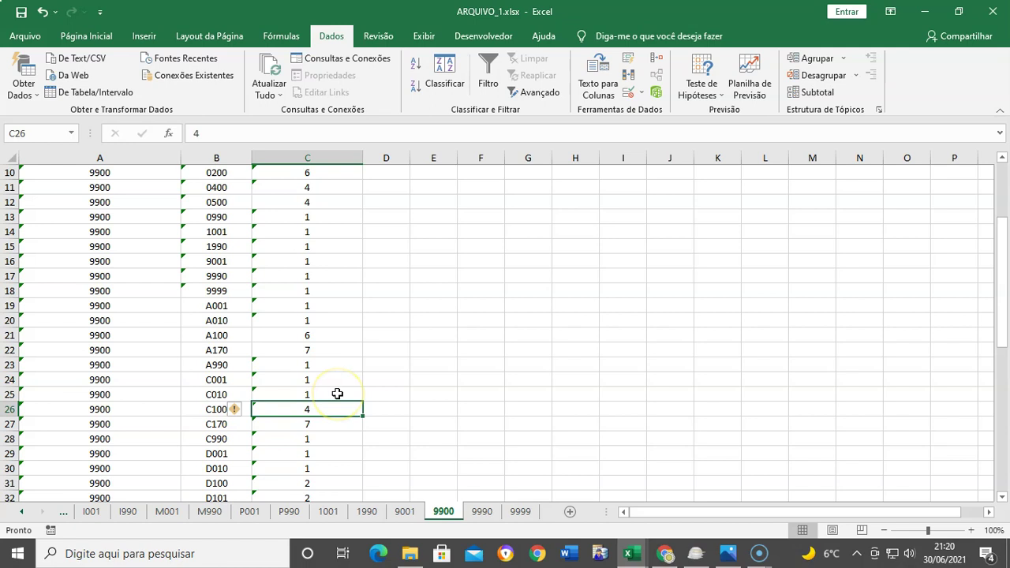
text(8)
key(Return)
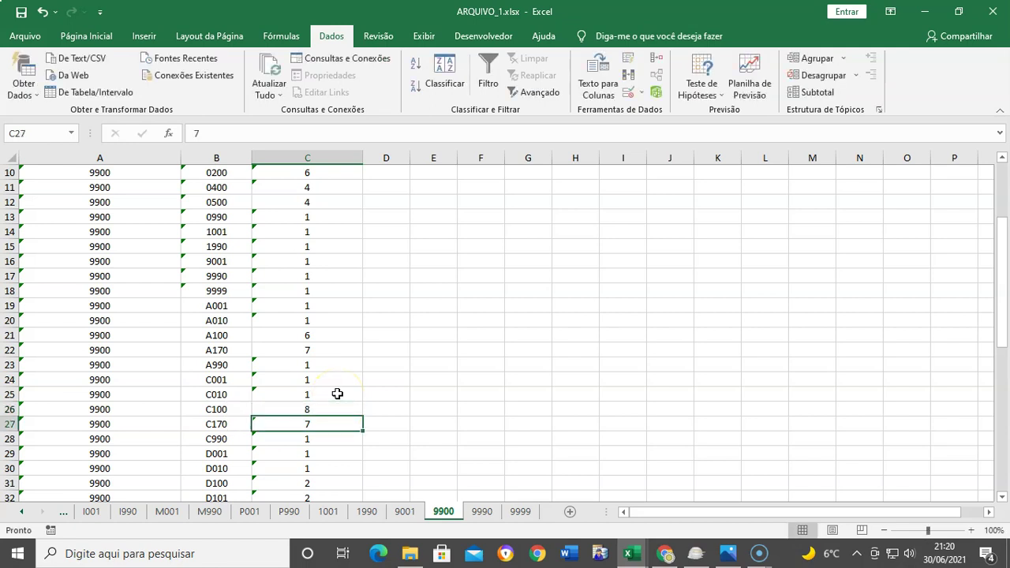
text(1)
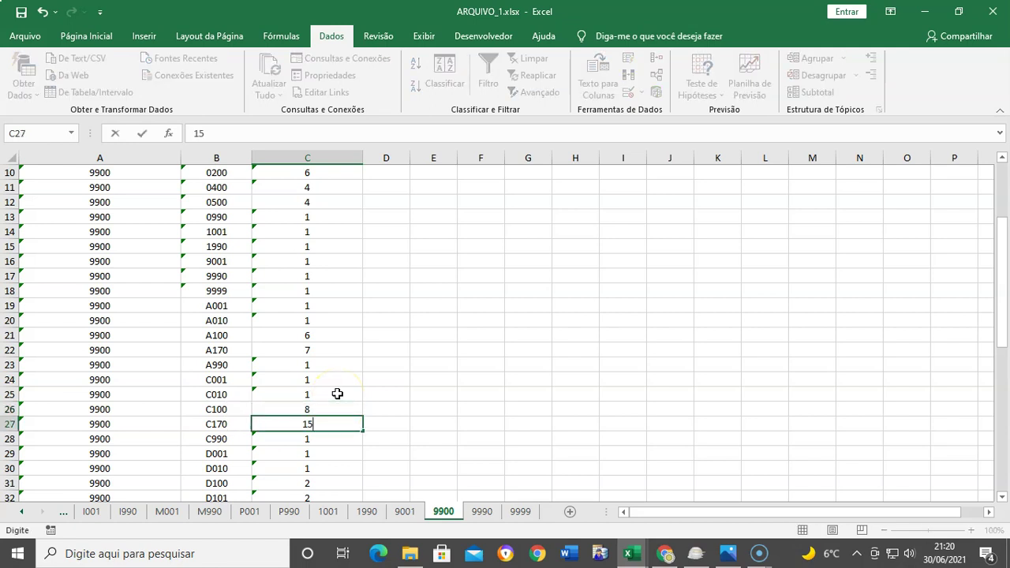
text(5)
click(417, 381)
Set the record counts of D100, D101 and D105 in sheet 9900 to 3 each.
scroll(416, 381, down, 1)
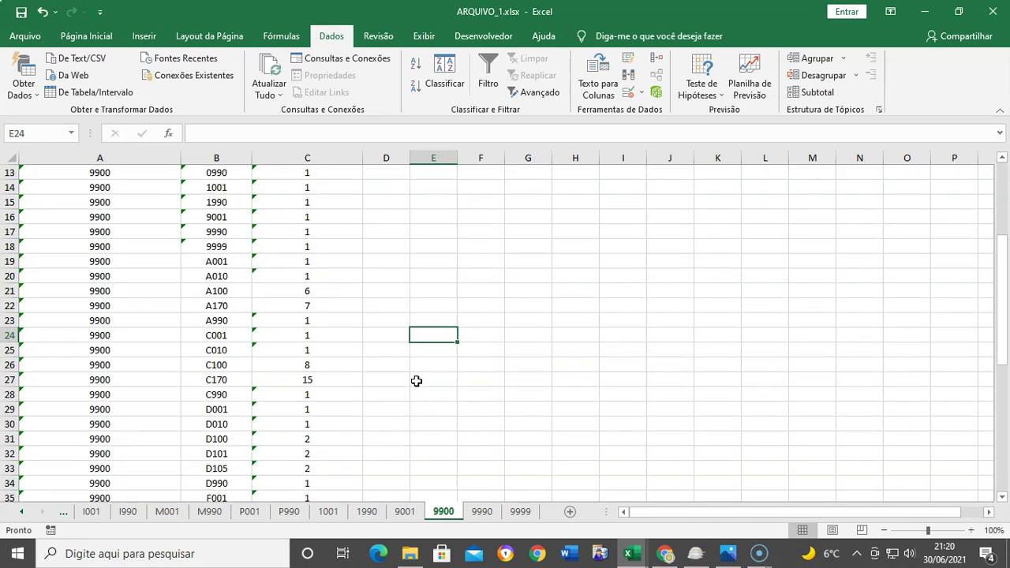
click(307, 438)
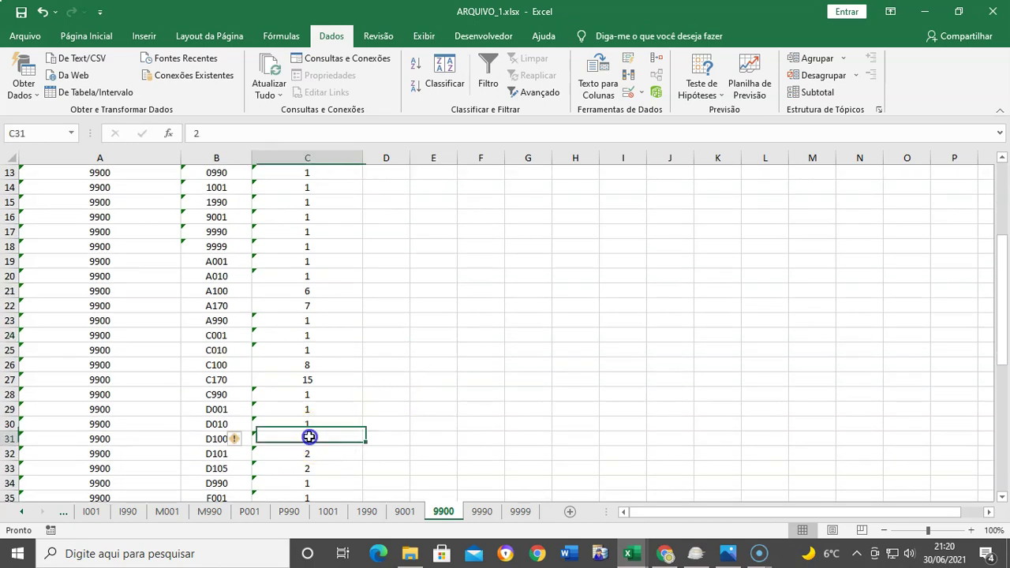
text(3)
key(Return)
text(3)
key(Return)
text(3)
click(507, 428)
Insert three blank rows between registers D105 and D990 in sheet 9900.
scroll(479, 415, down, 2)
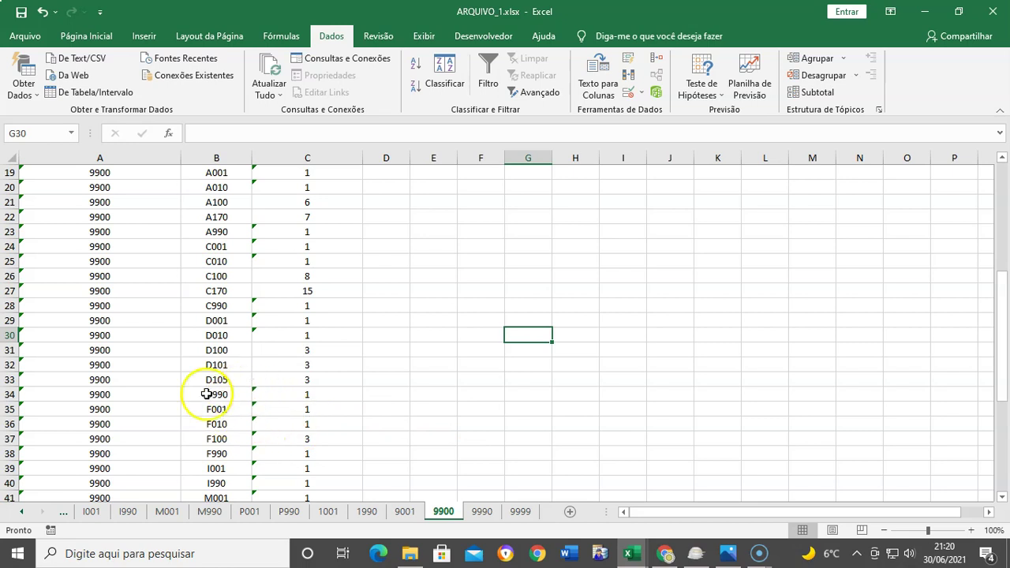
right_click(9, 395)
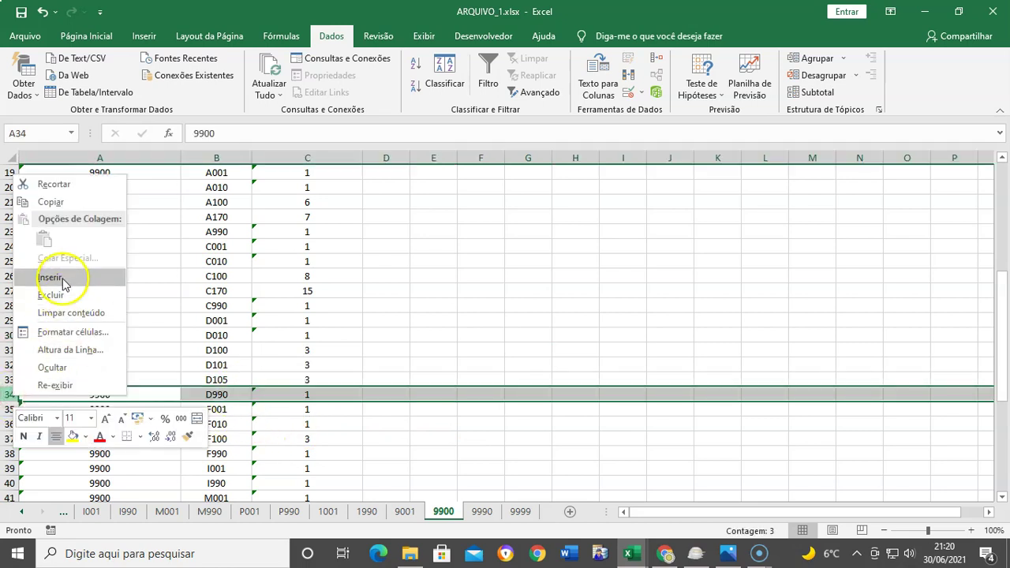
click(56, 275)
right_click(11, 394)
click(49, 275)
right_click(11, 395)
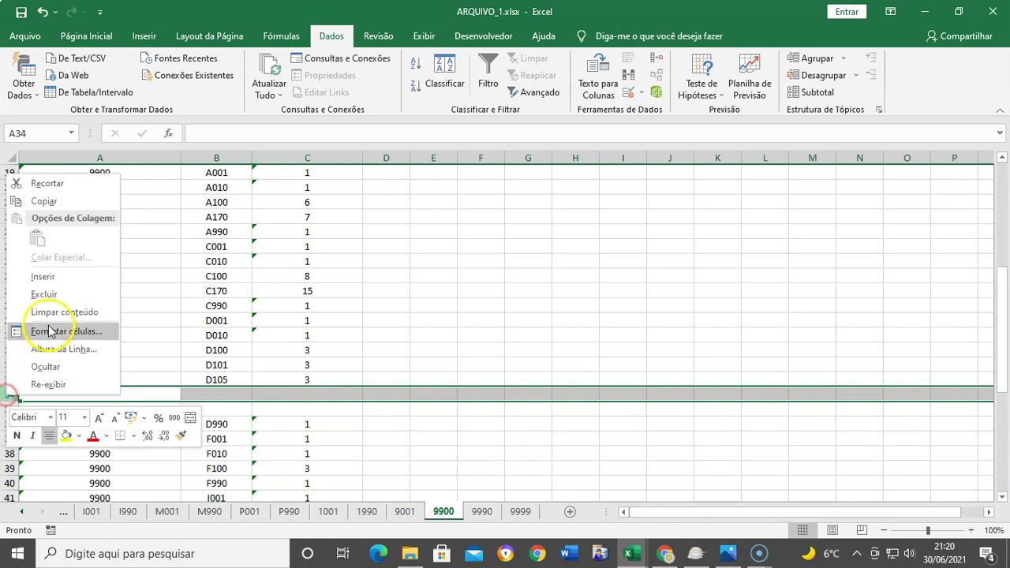
click(53, 279)
click(387, 435)
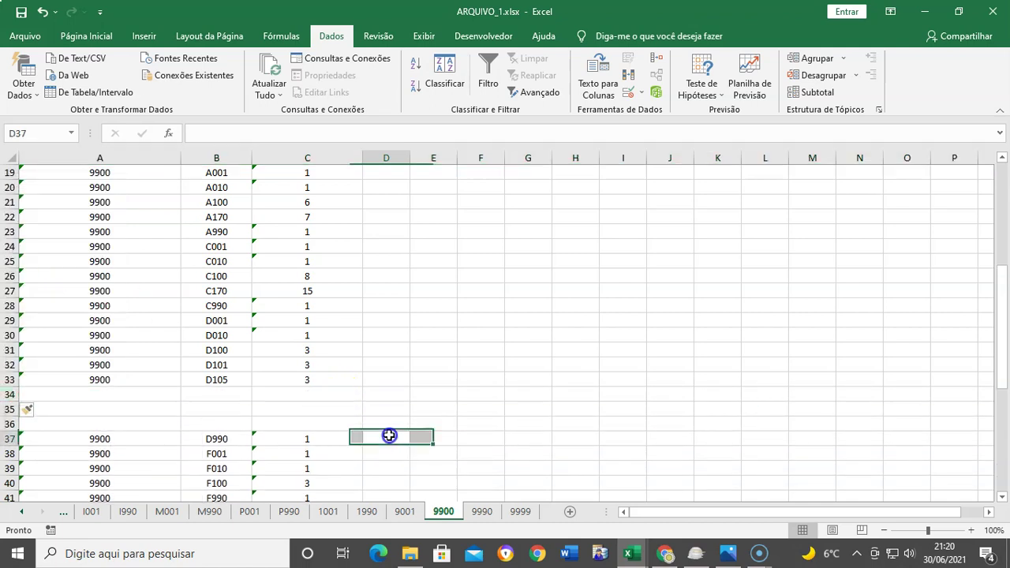
Copy the 9900 and D105 cells of the D105 row into the three blank rows below it.
click(117, 379)
key(shift+Right)
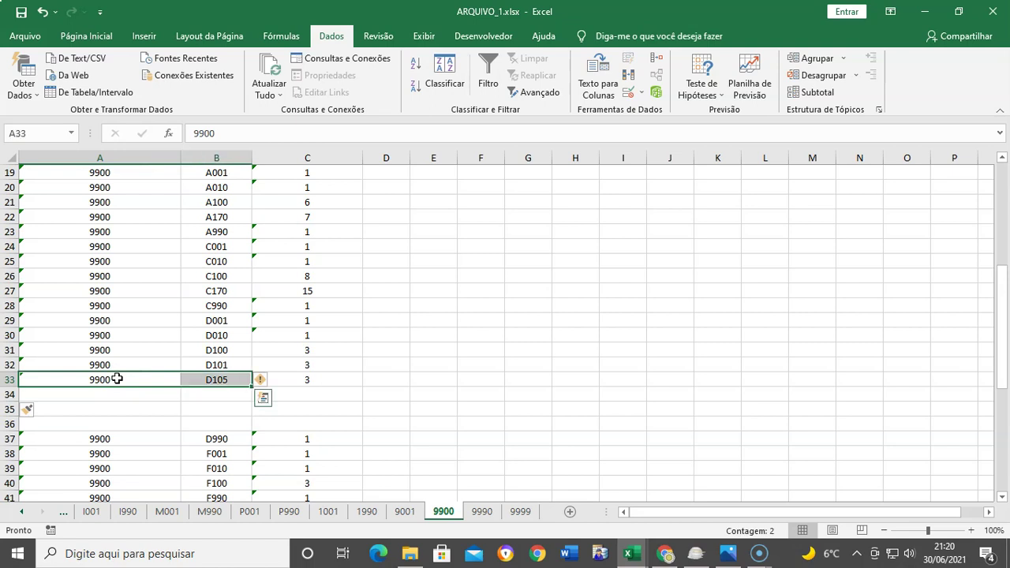
key(ctrl+c)
key(Down)
key(ctrl+v)
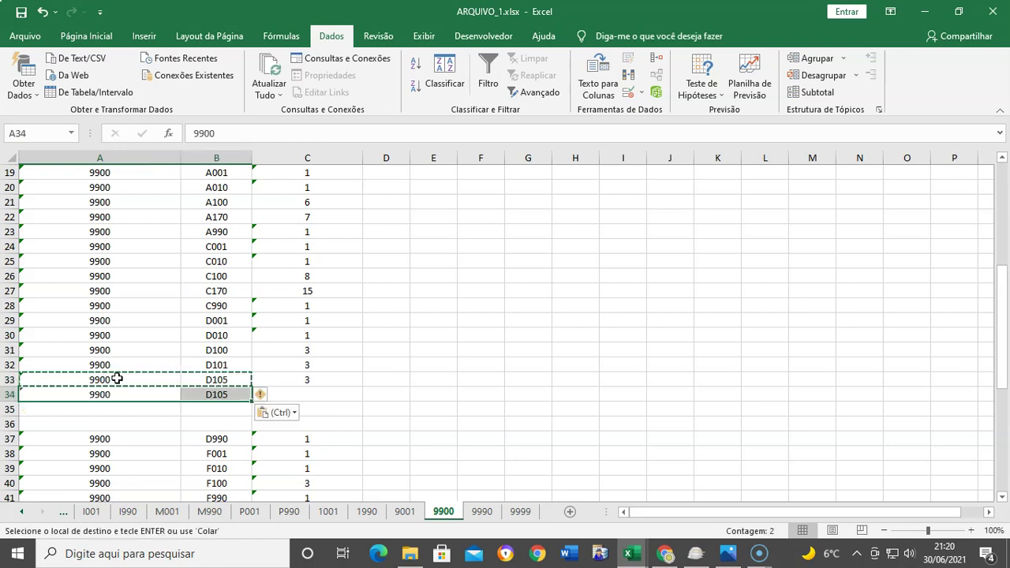
key(Down)
key(ctrl+v)
key(Down)
key(ctrl+v)
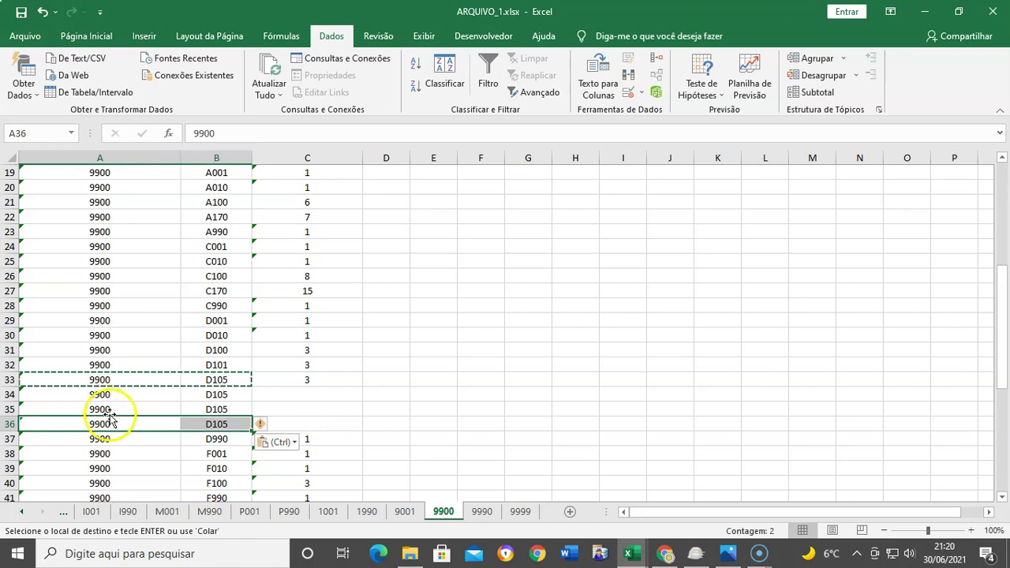
key(Escape)
Change the register codes of the three copied D105 rows in sheet 9900 to D200, D201 and D205.
click(240, 393)
double_click(241, 393)
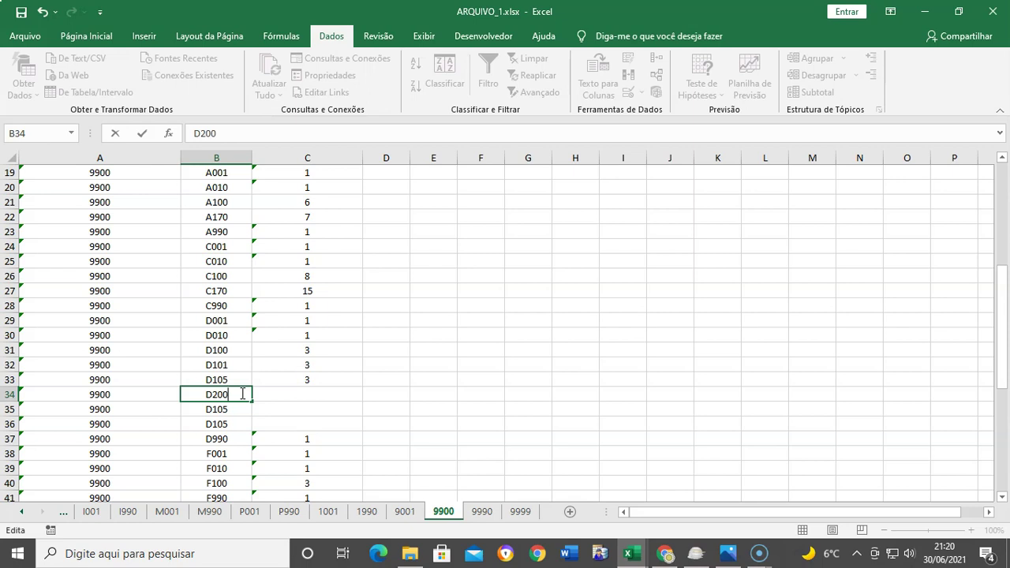
key(Return)
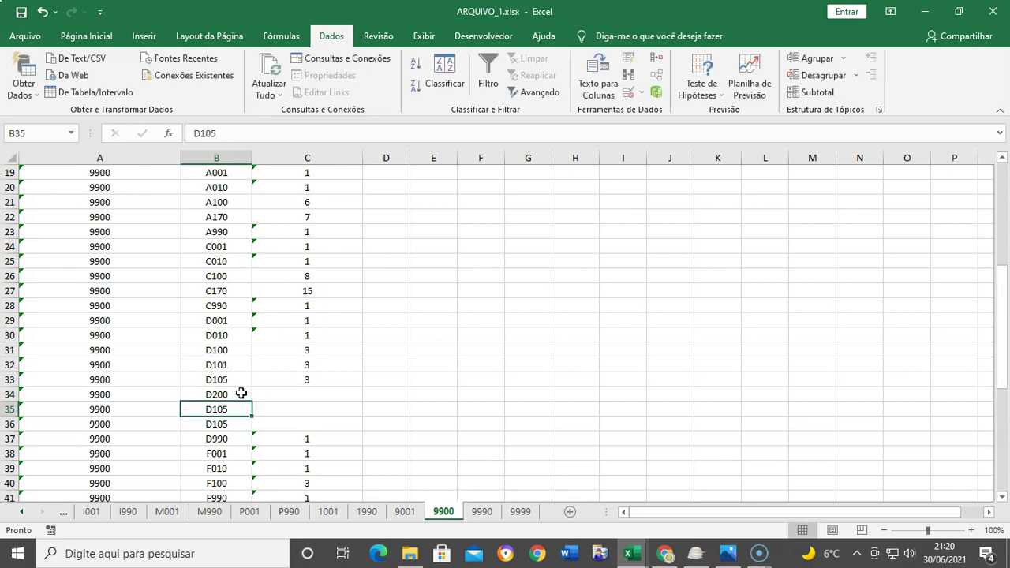
double_click(233, 408)
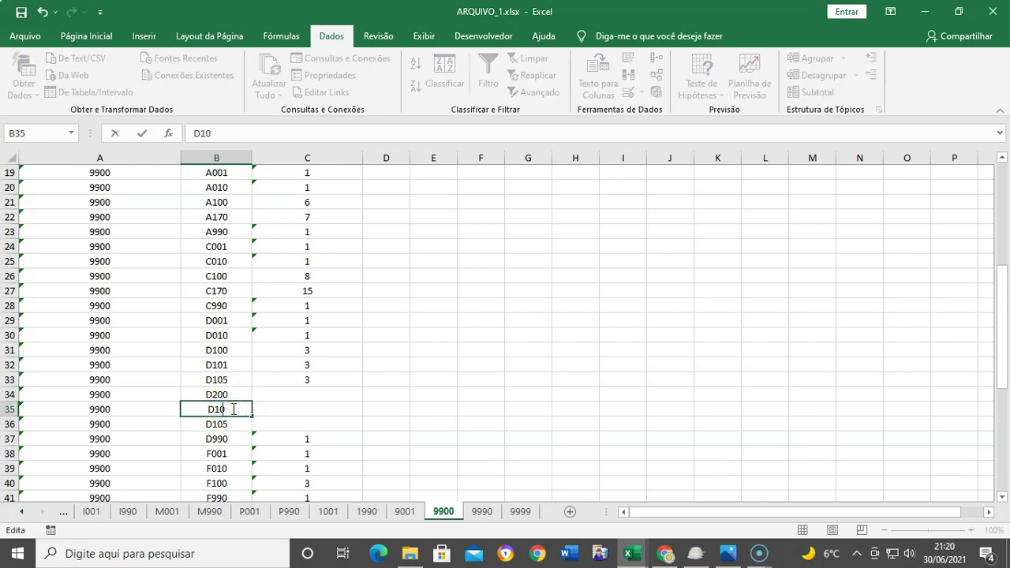
key(Return)
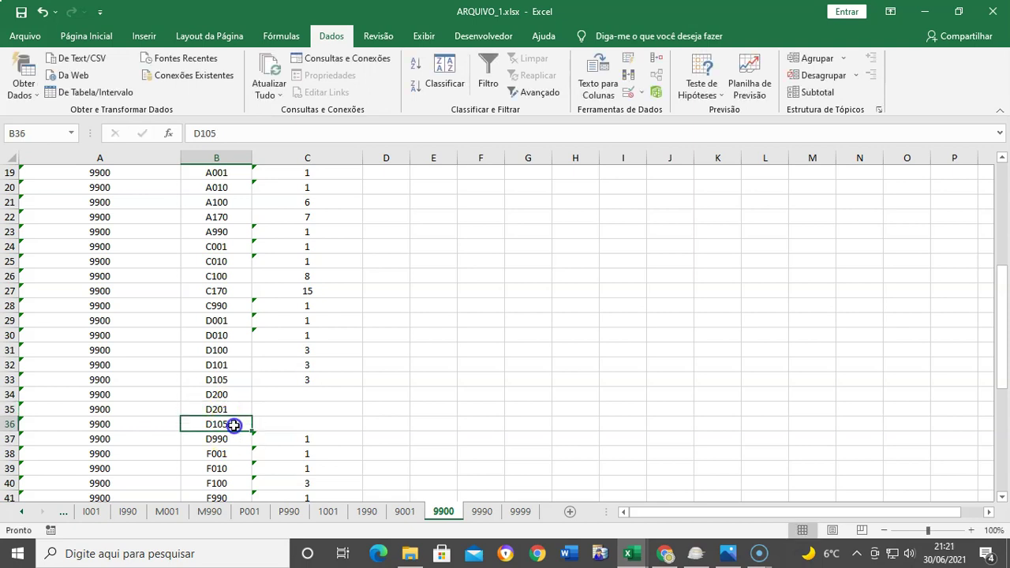
double_click(234, 424)
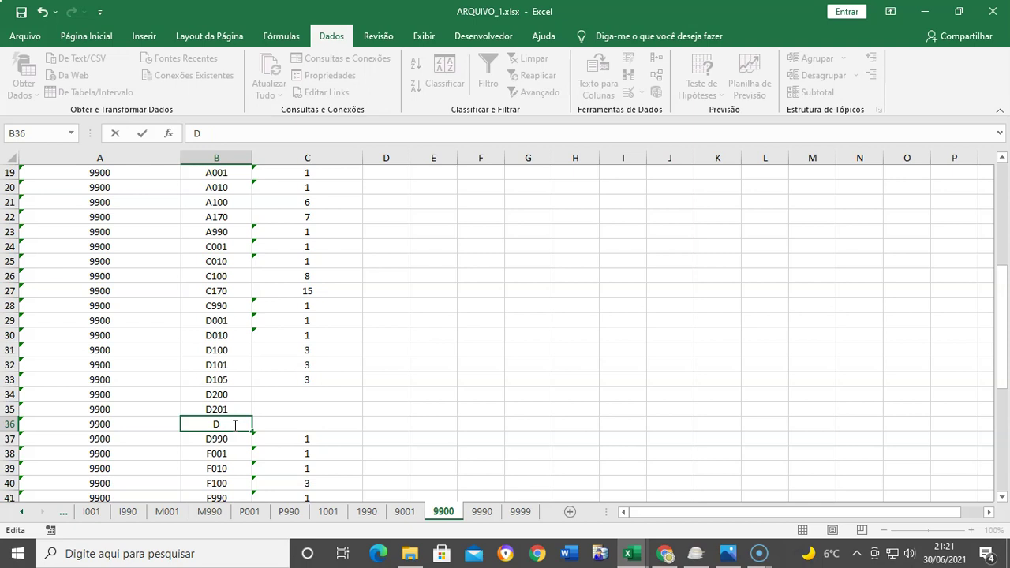
key(Return)
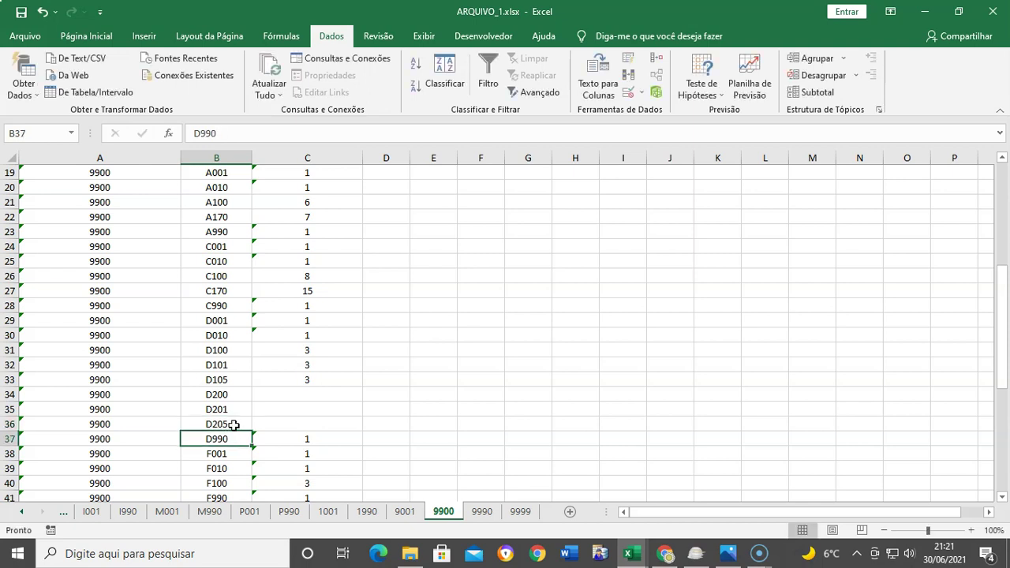
Set the record counts of D200, D201 and D205 in sheet 9900 to 2 each.
click(329, 395)
text(2)
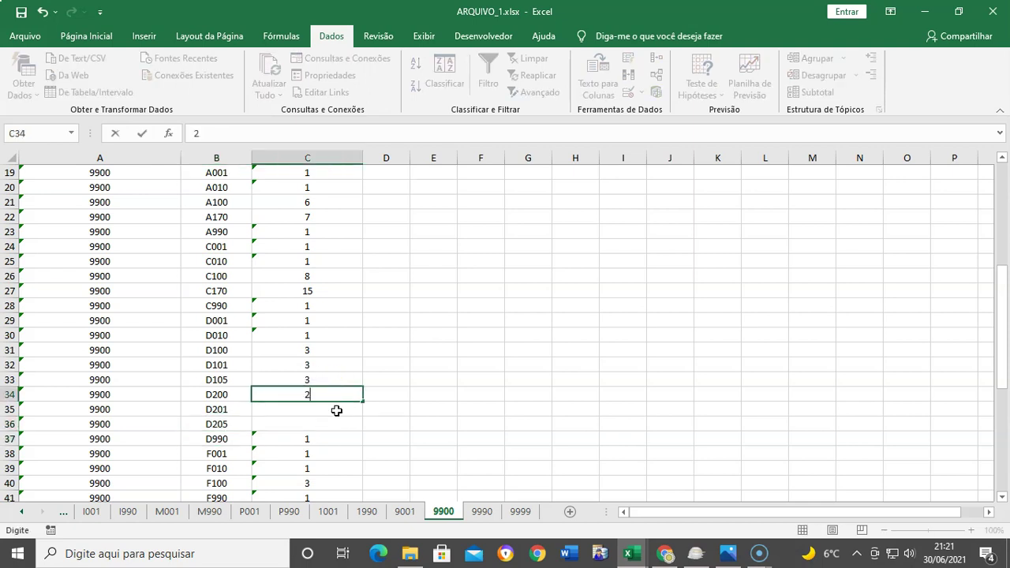
click(336, 410)
text(2)
key(Return)
text(2)
click(385, 377)
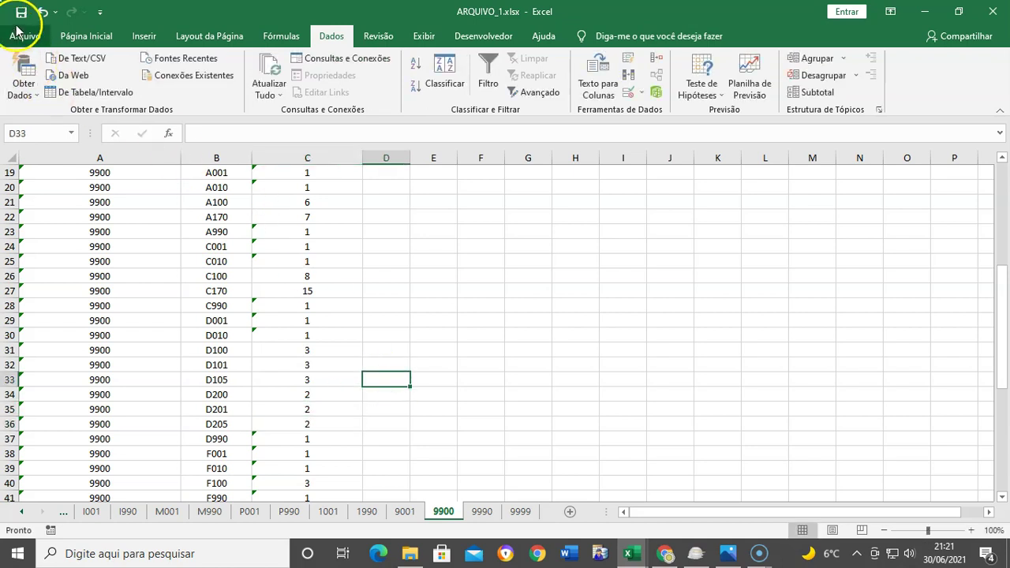
Check the record lines in the D200 - Transportador sheet against the D200 count, and return to sheet 9900.
click(23, 514)
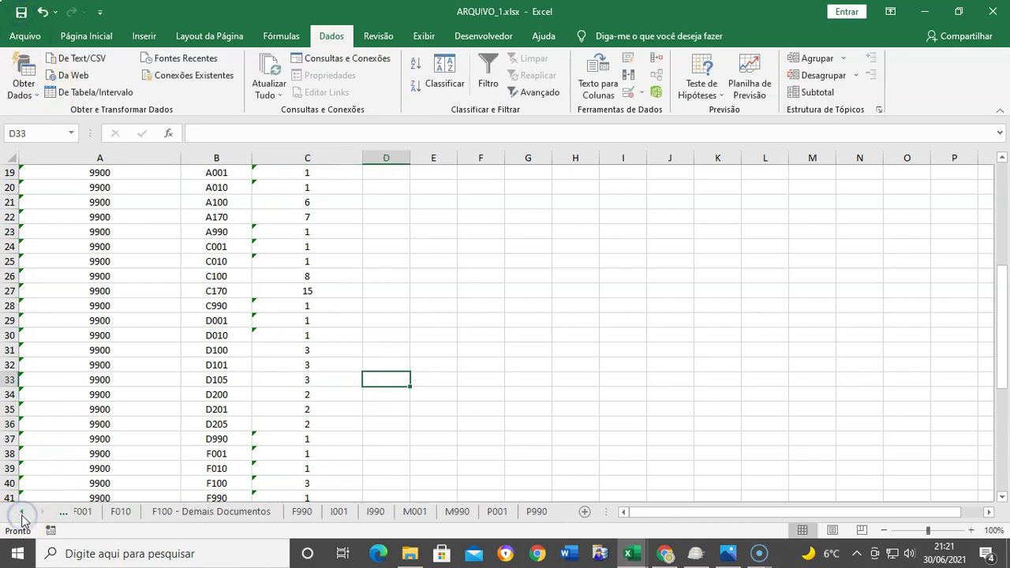
click(305, 512)
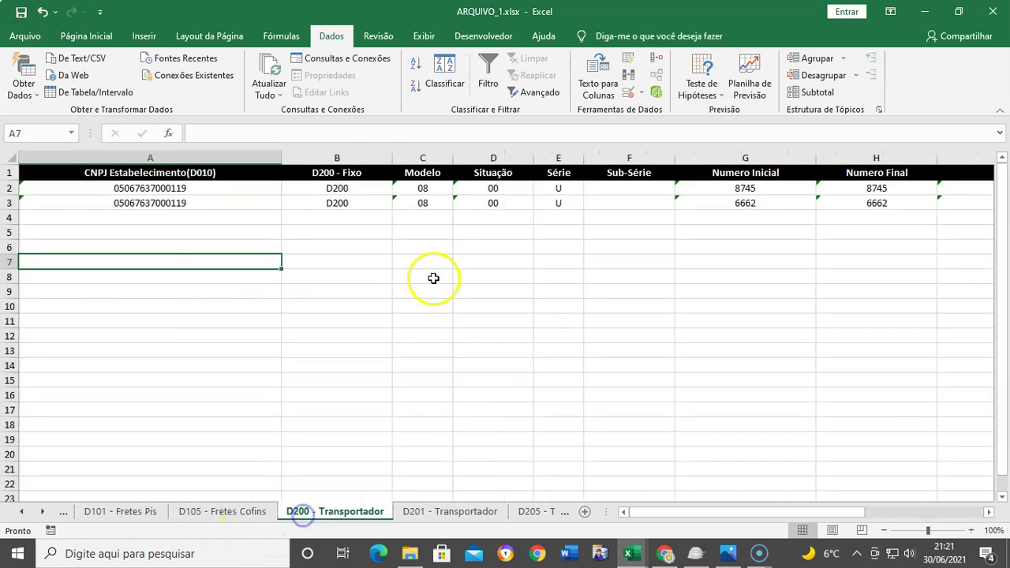
click(350, 202)
click(351, 189)
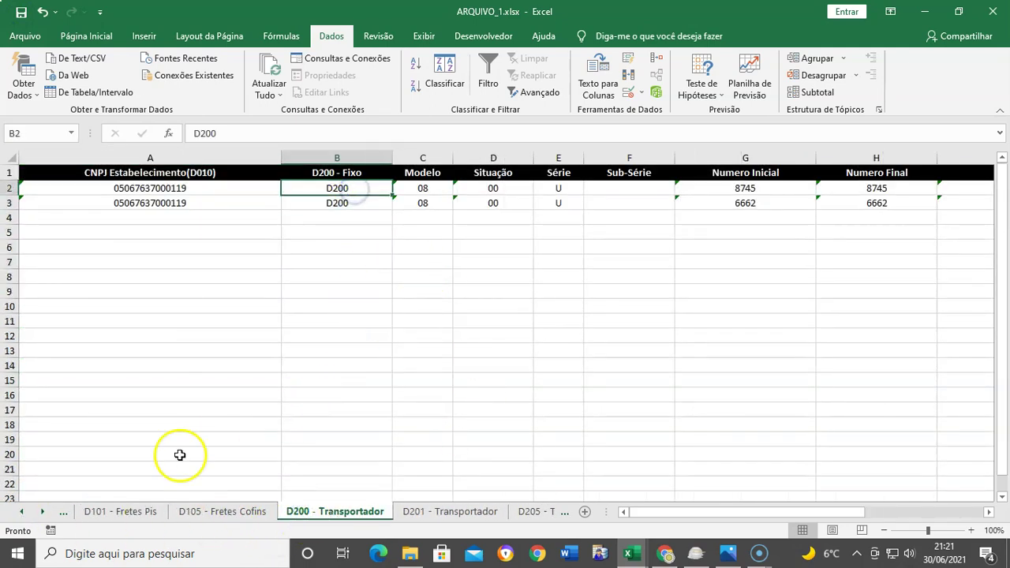
click(42, 512)
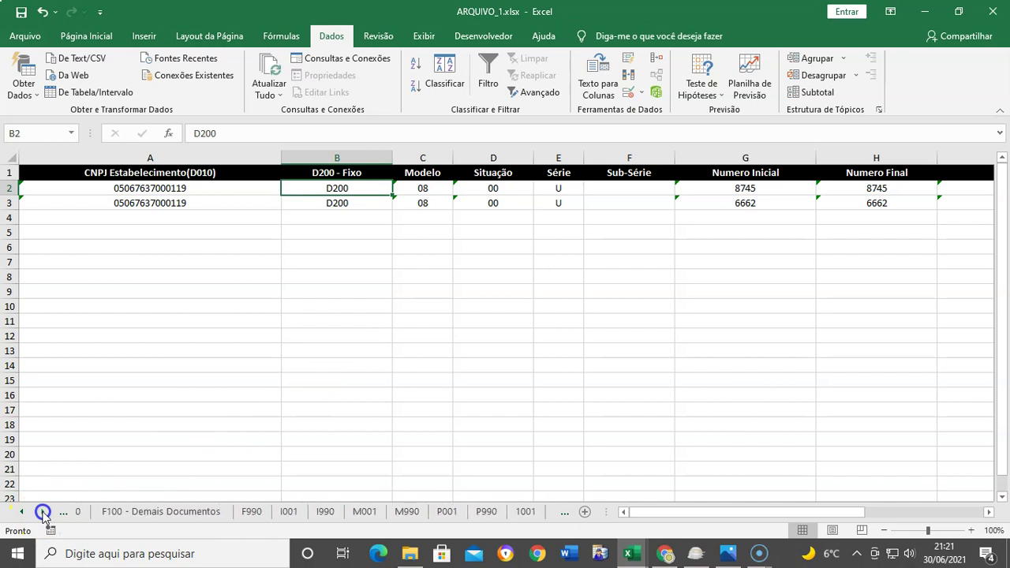
click(444, 511)
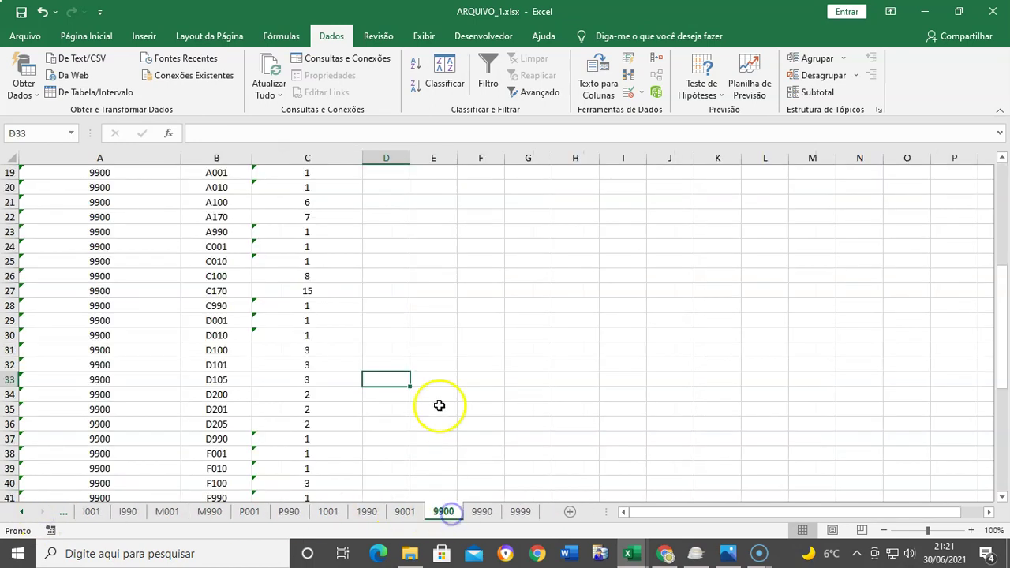
Set the record count of register F100 in sheet 9900 to 5.
click(325, 321)
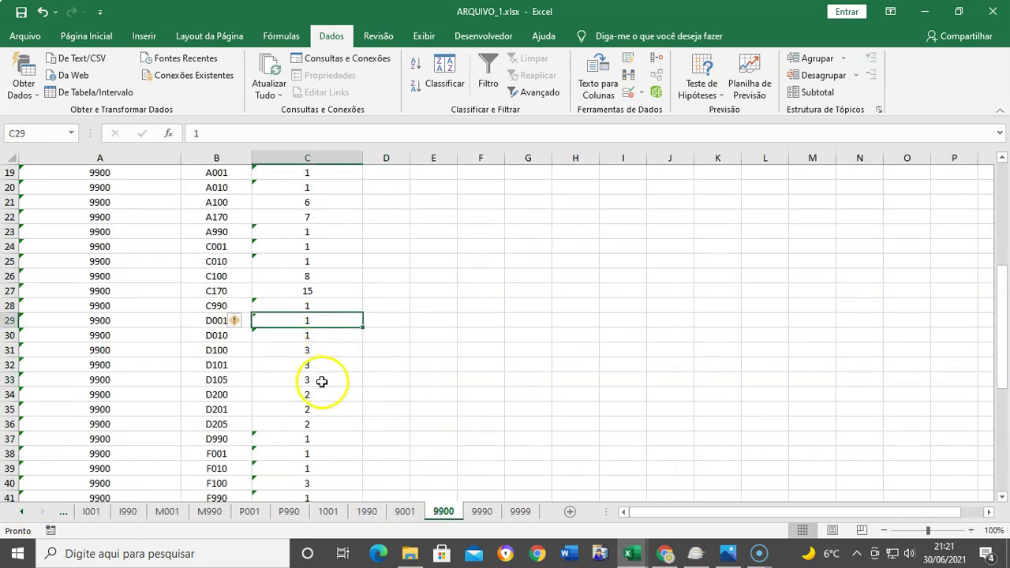
scroll(322, 381, down, 2)
click(305, 305)
click(298, 333)
click(282, 398)
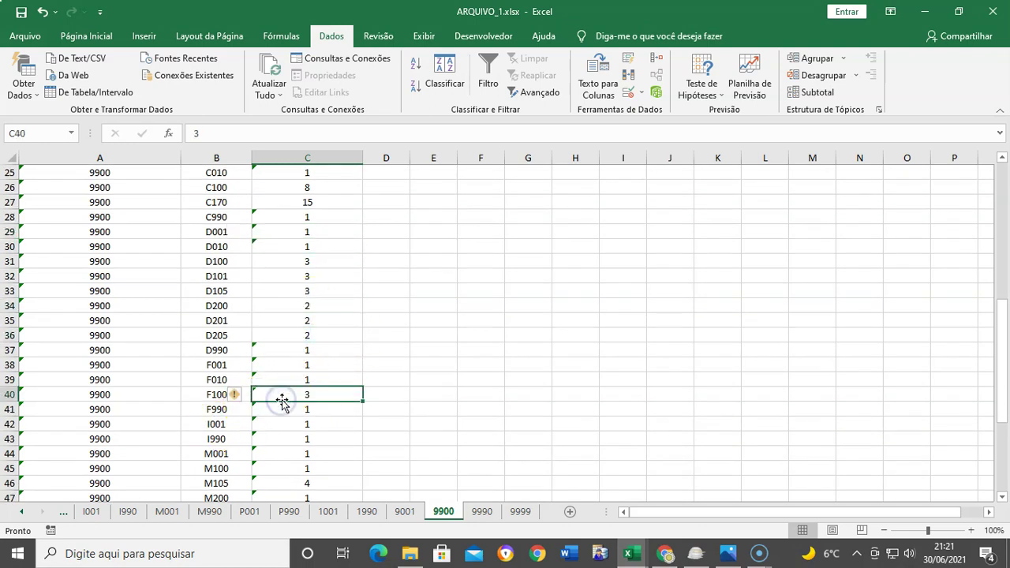
text(5)
key(Return)
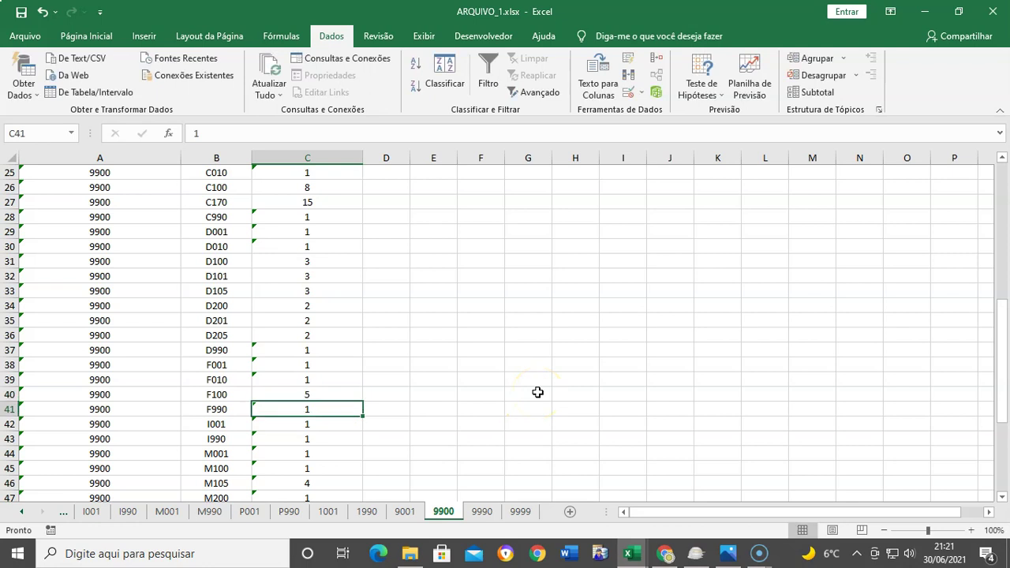
Count the record lines in the F100 - Demais Documentos sheet to verify the F100 total, and return to sheet 9900.
click(24, 513)
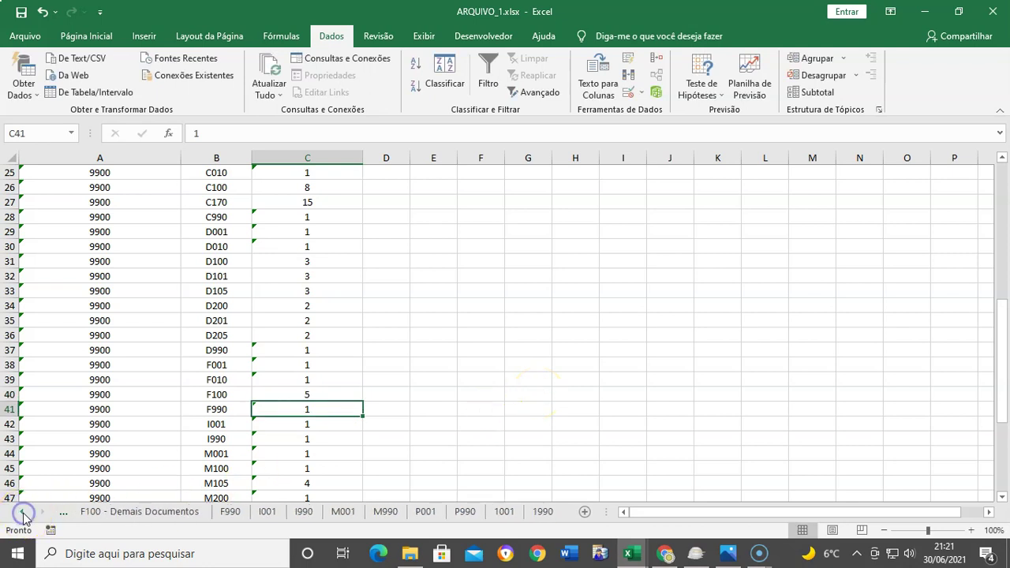
click(150, 513)
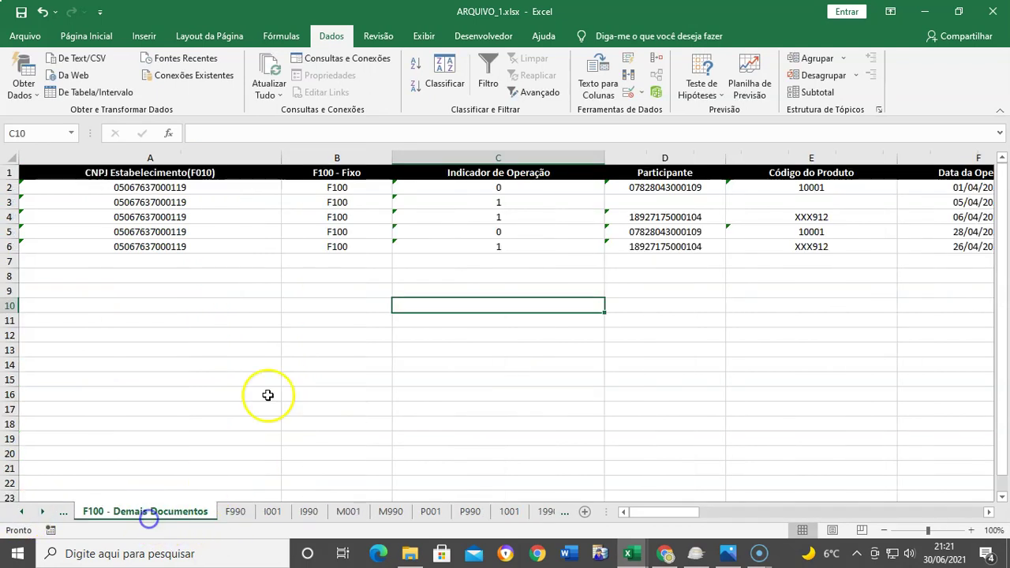
click(349, 246)
click(350, 231)
click(347, 217)
click(345, 203)
click(342, 188)
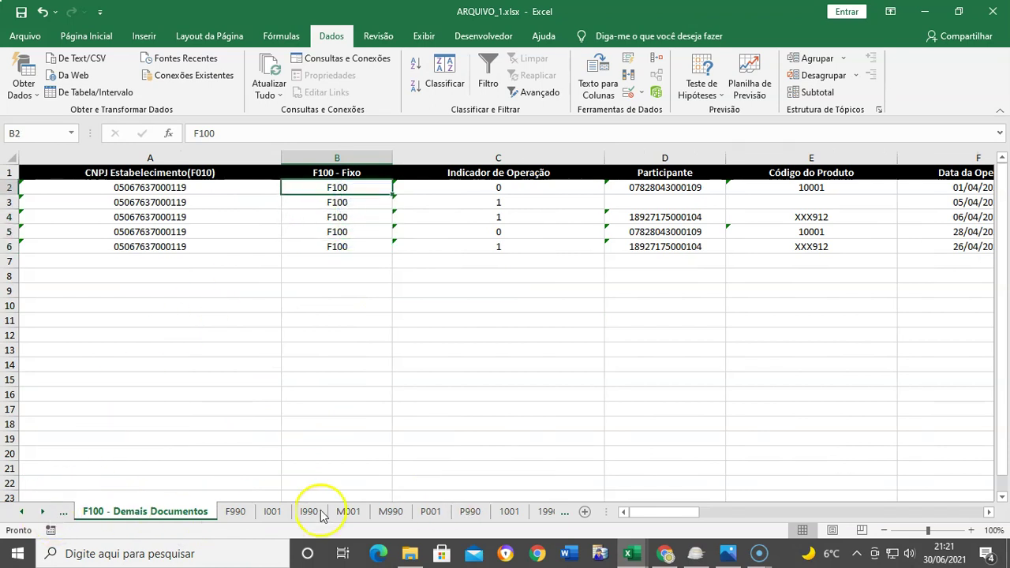
click(42, 513)
click(42, 513)
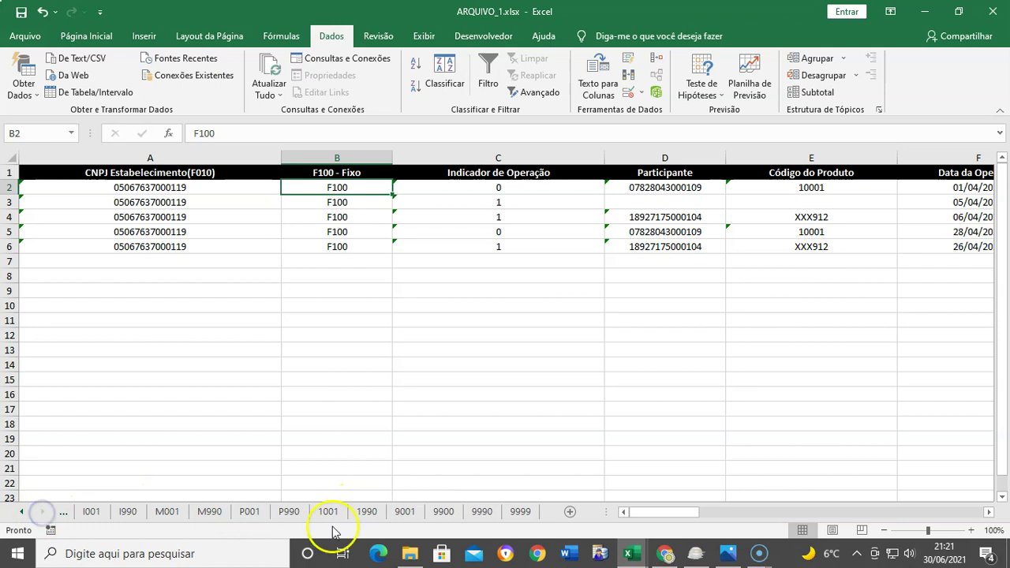
click(443, 512)
click(401, 436)
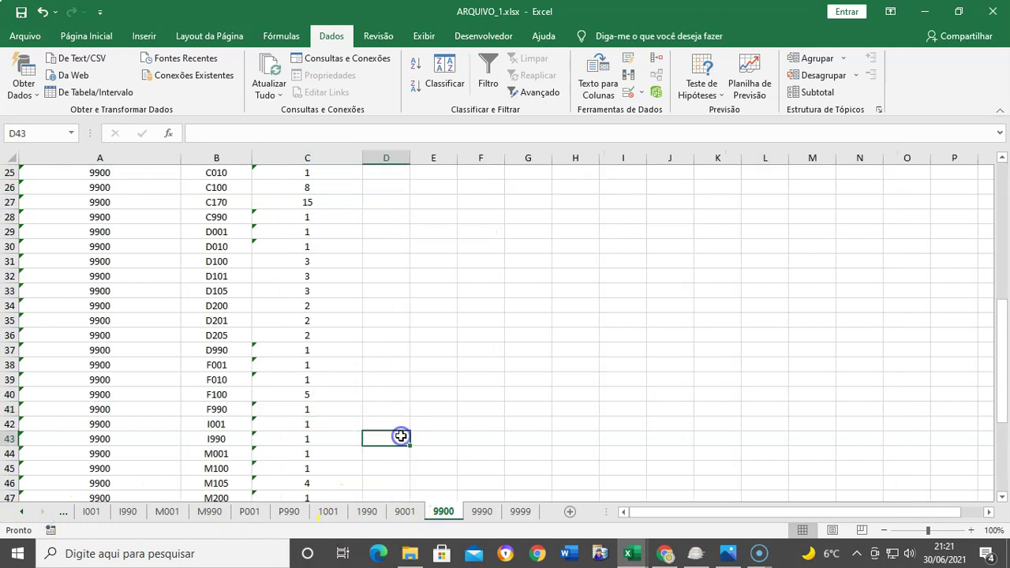
Delete the rows for registers M100 through M610 from sheet 9900, keeping M001 and M990.
scroll(429, 433, down, 5)
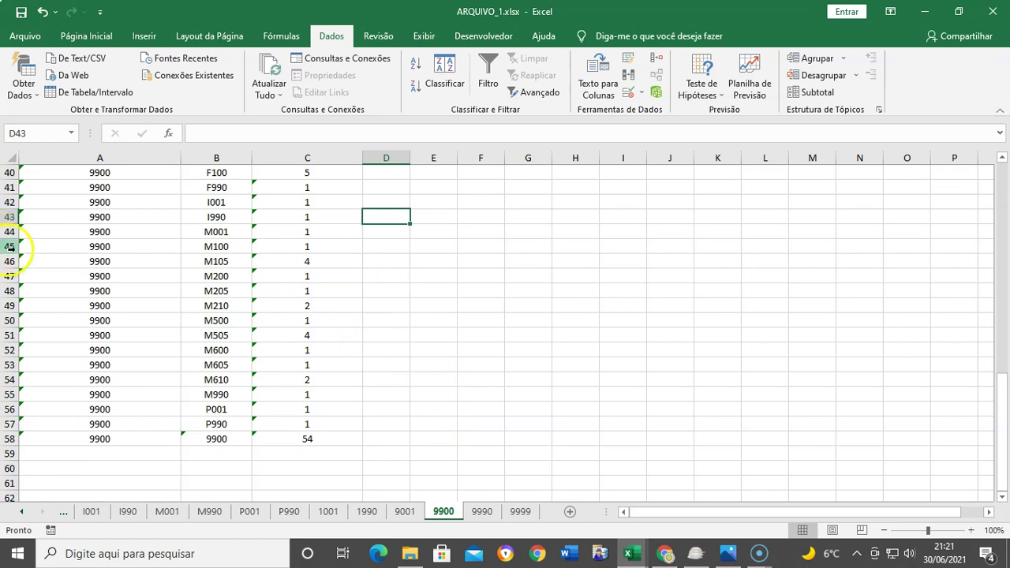
drag(10, 241, 8, 255)
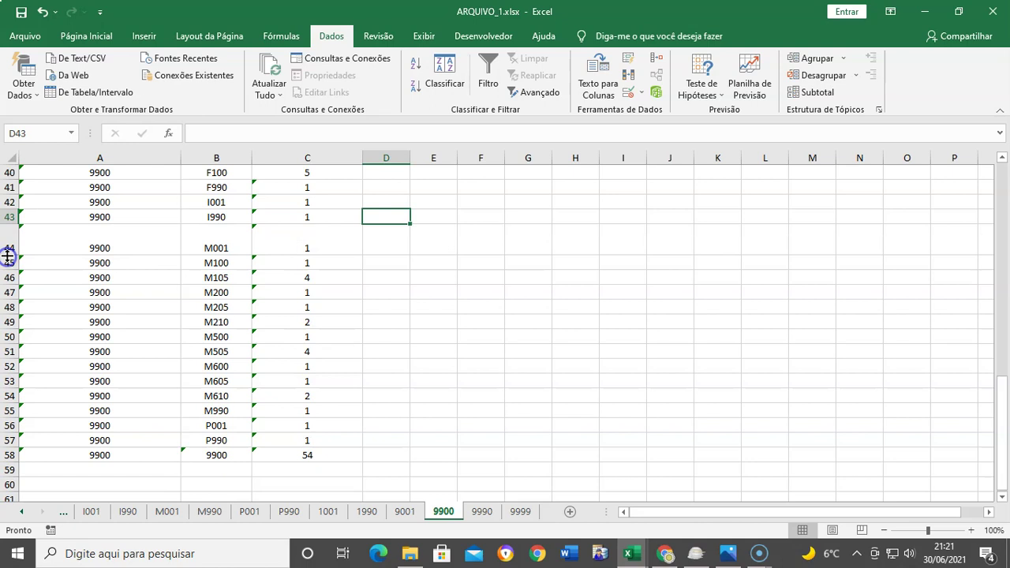
click(42, 12)
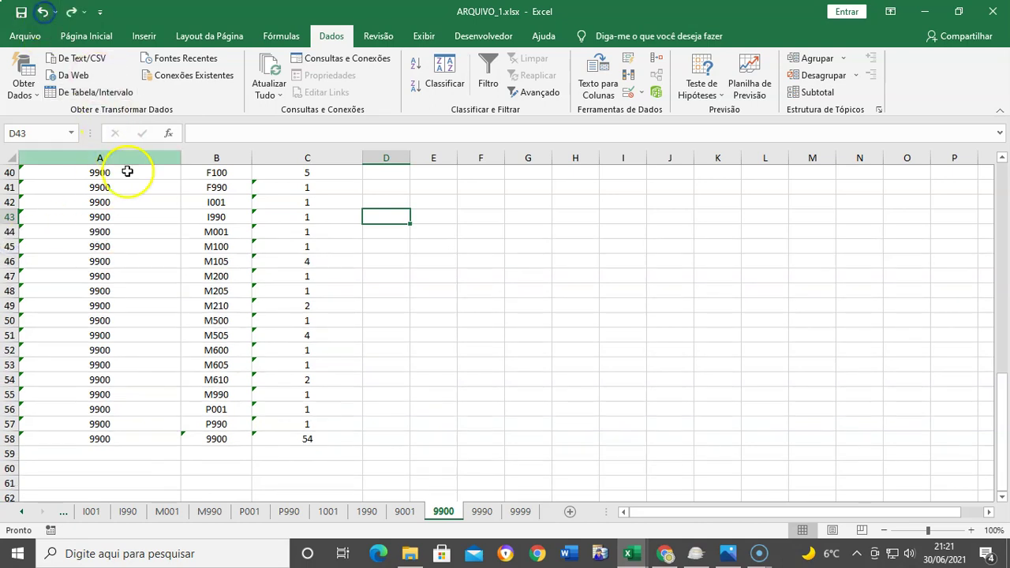
drag(9, 246, 9, 380)
right_click(10, 277)
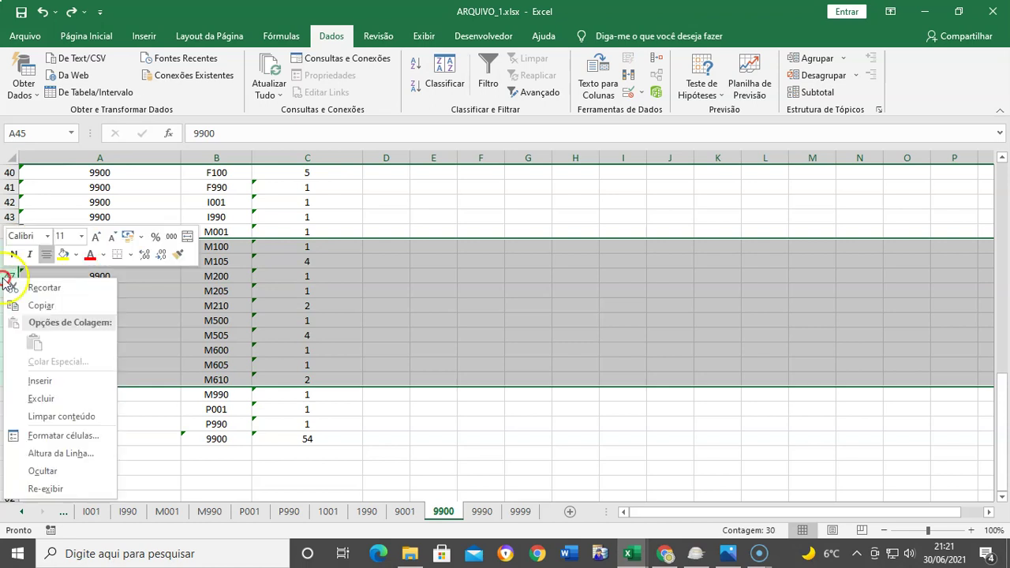
click(39, 398)
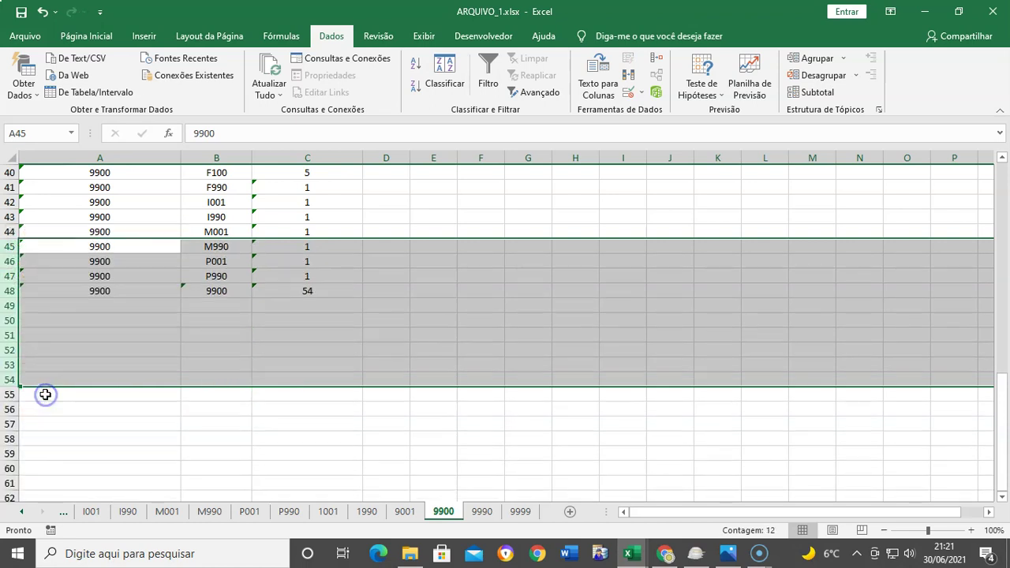
click(323, 436)
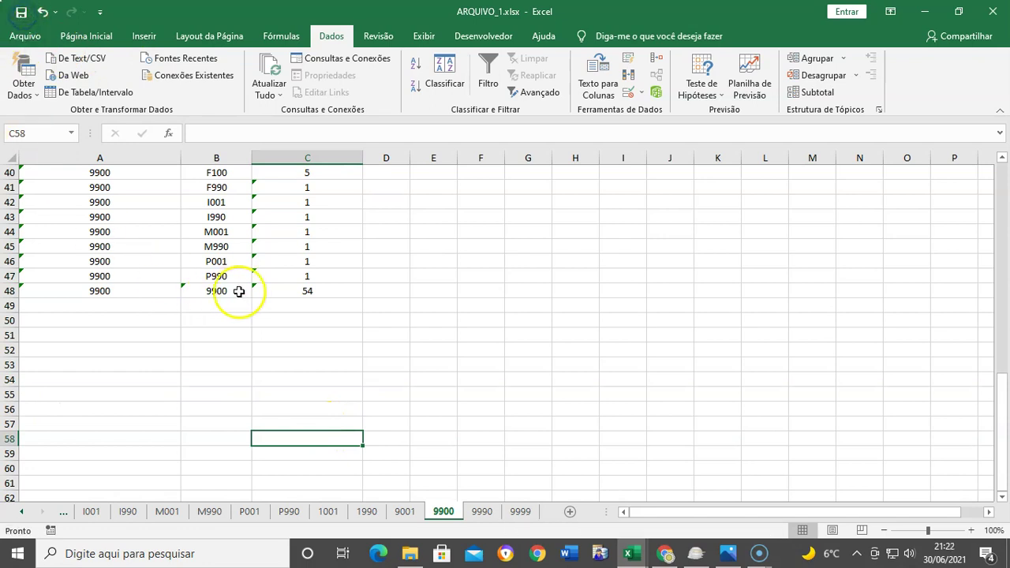
Count the register rows in sheet 9900, excluding the header, and set the record count of register 9900 to 47.
click(384, 305)
click(286, 292)
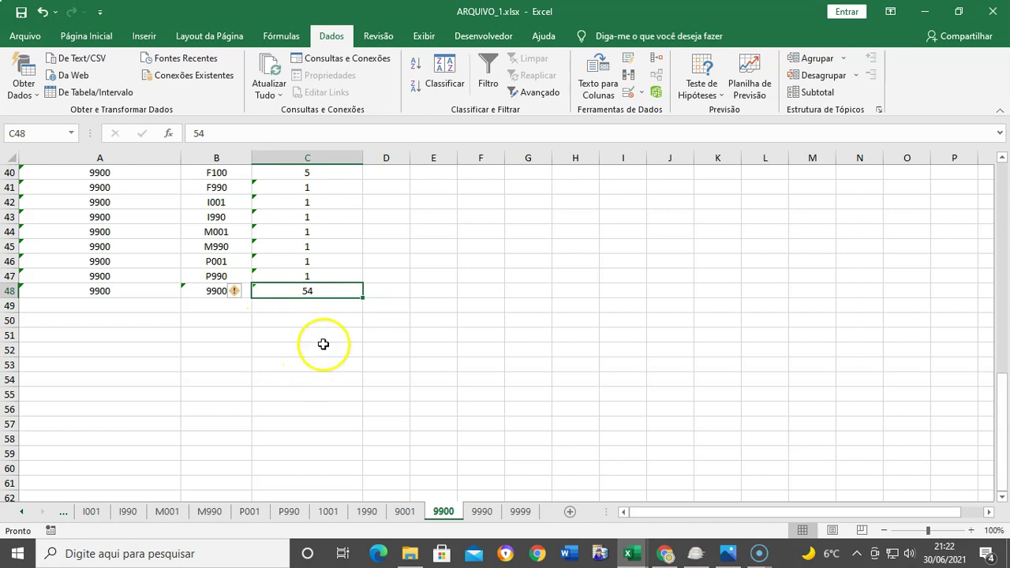
scroll(316, 377, up, 6)
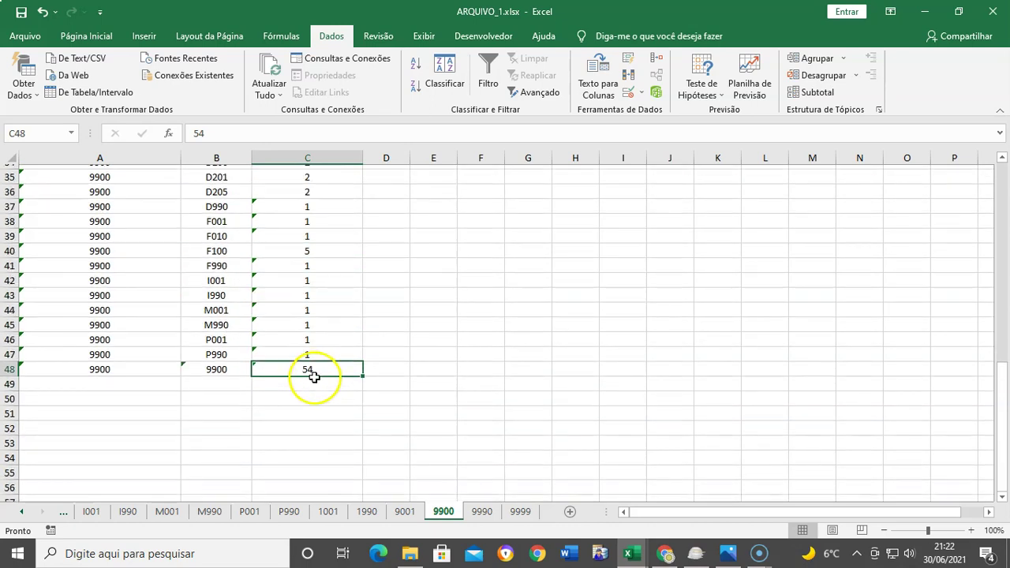
scroll(291, 419, down, 4)
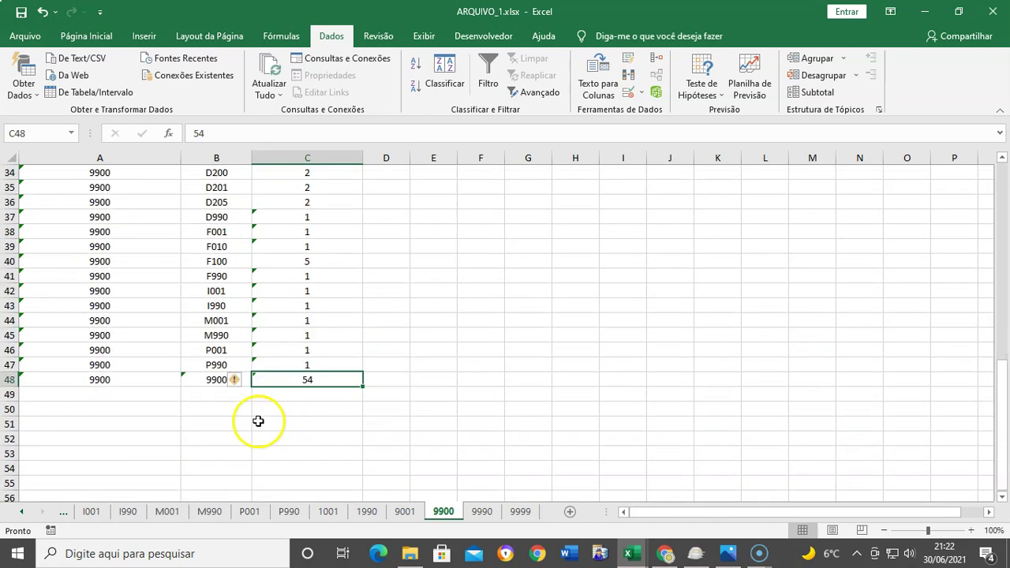
click(100, 381)
click(299, 379)
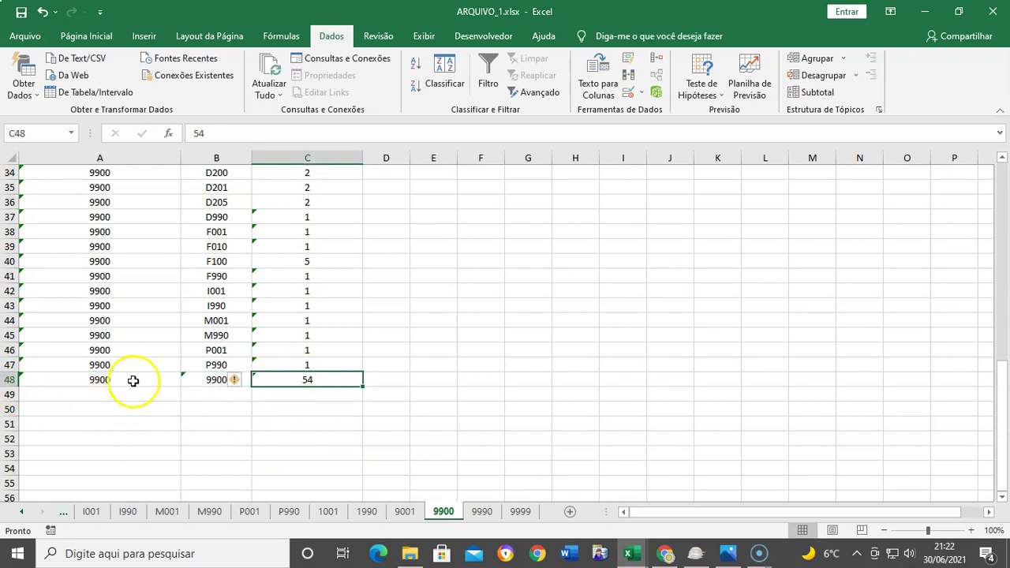
scroll(259, 405, up, 11)
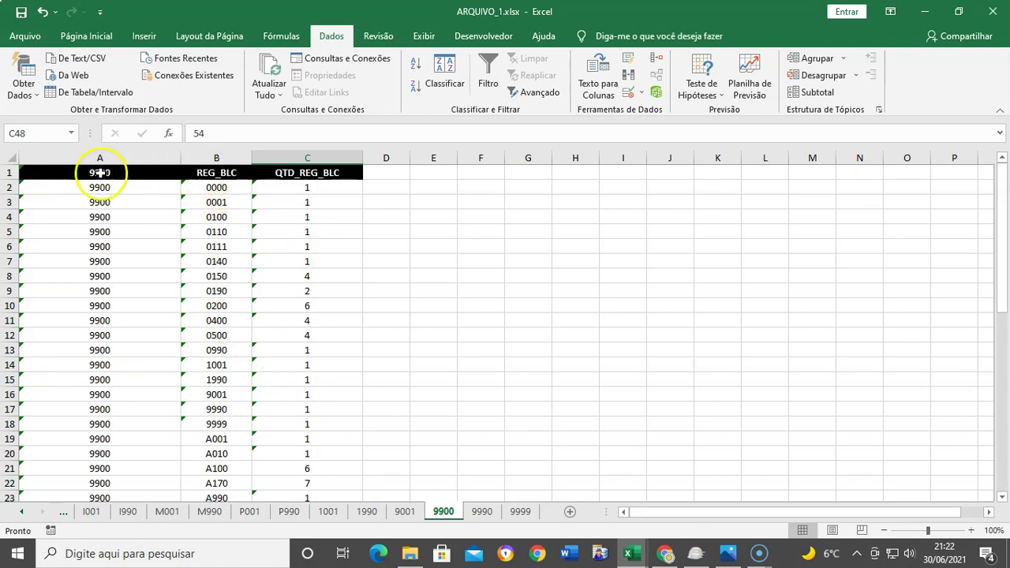
scroll(466, 449, down, 10)
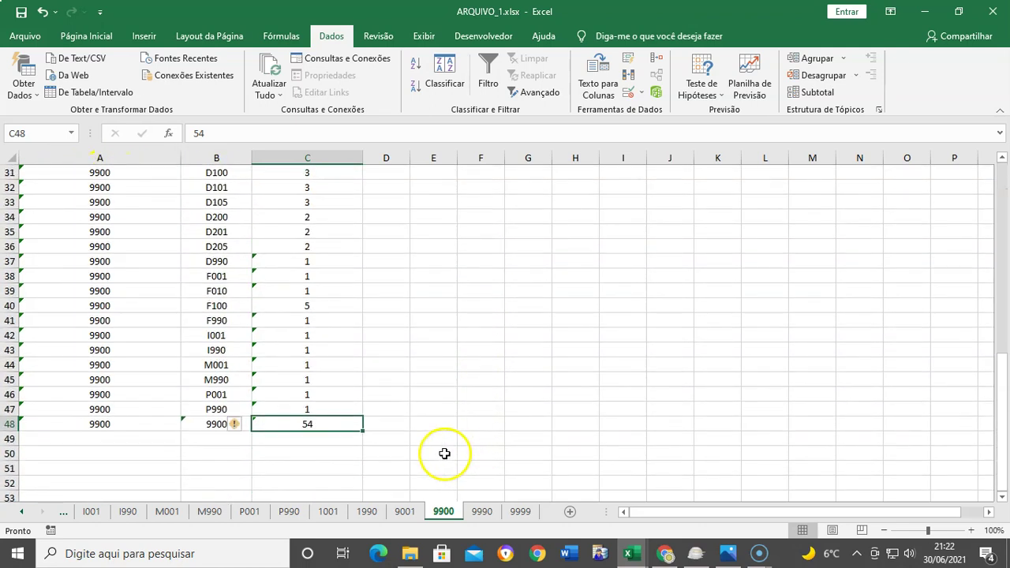
text(47)
key(Return)
click(309, 423)
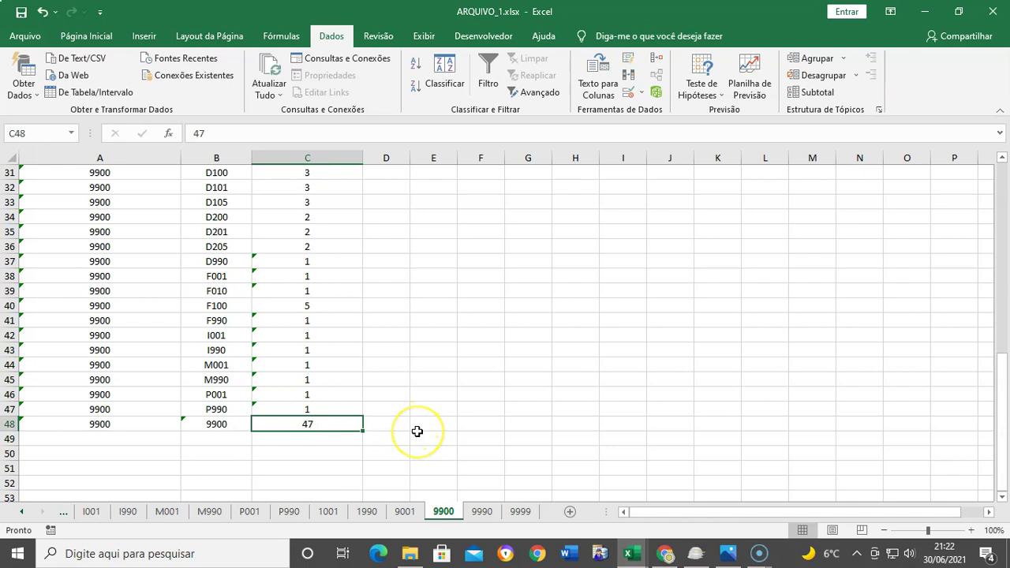
scroll(417, 431, up, 8)
scroll(418, 431, up, 2)
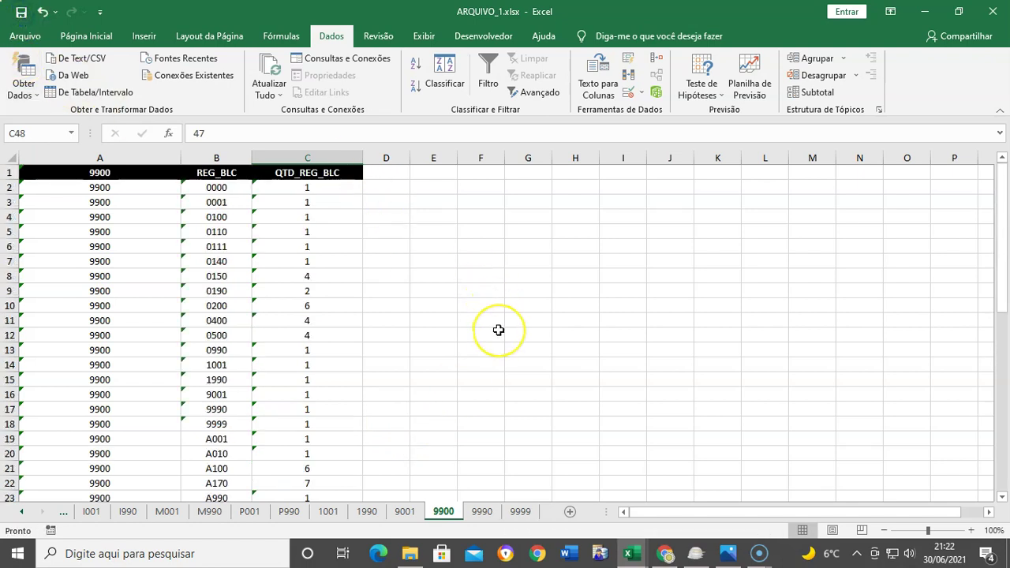
Review the register counts in sheet 9900 and compare them with sheets 9001 and 9990 to work out block 9's line total.
scroll(499, 330, down, 10)
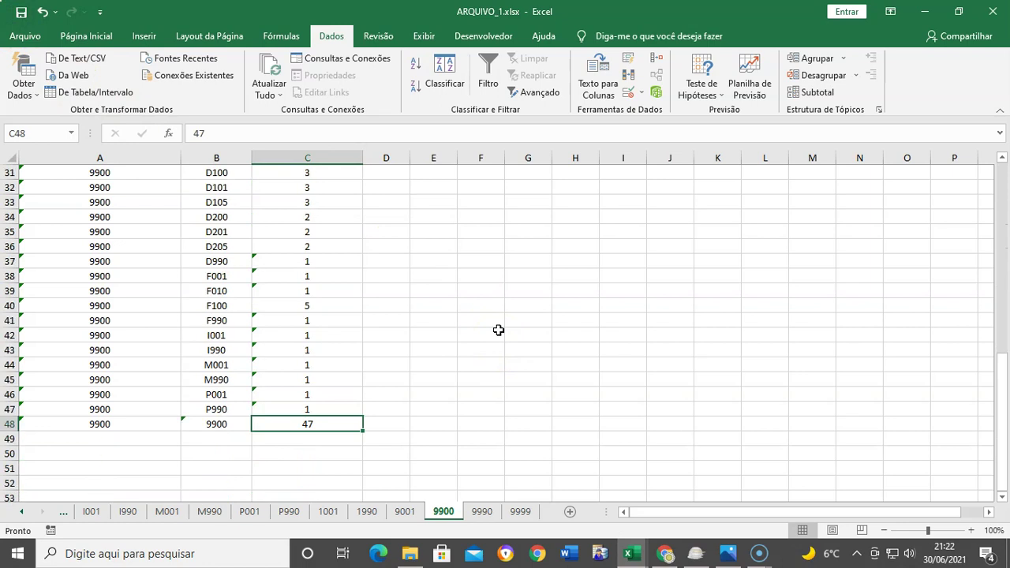
scroll(489, 330, up, 3)
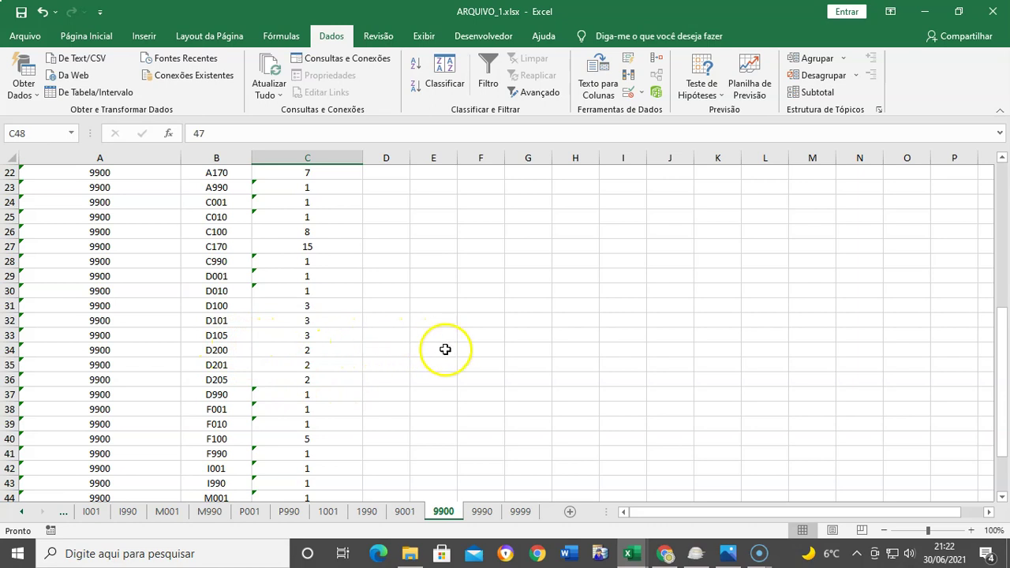
scroll(460, 356, up, 7)
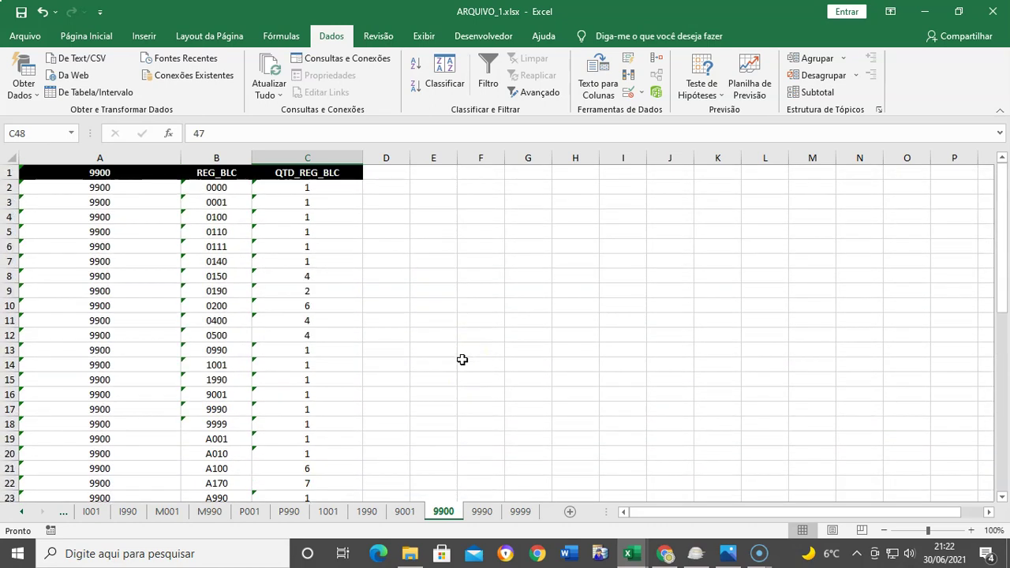
scroll(462, 360, down, 13)
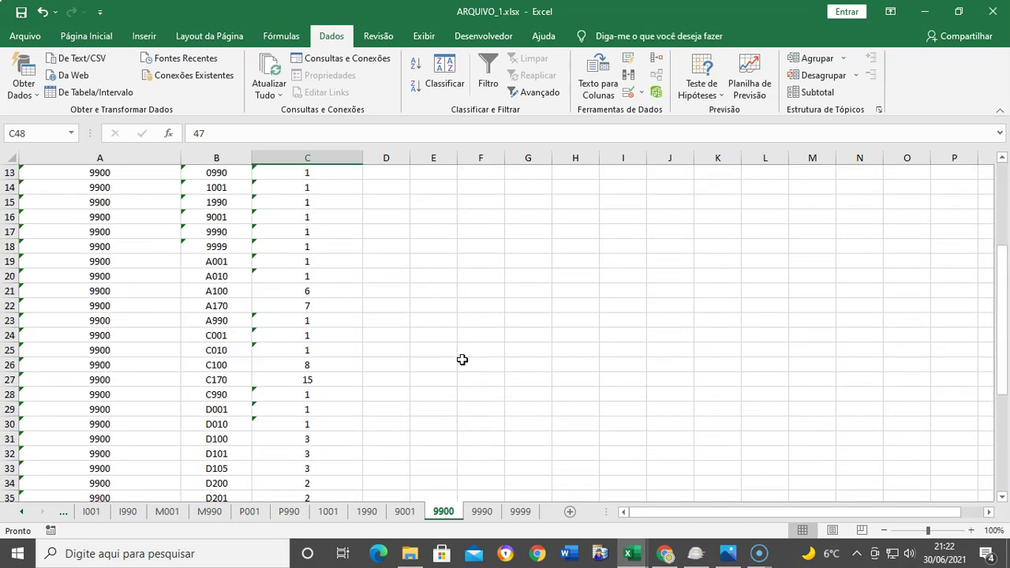
click(482, 511)
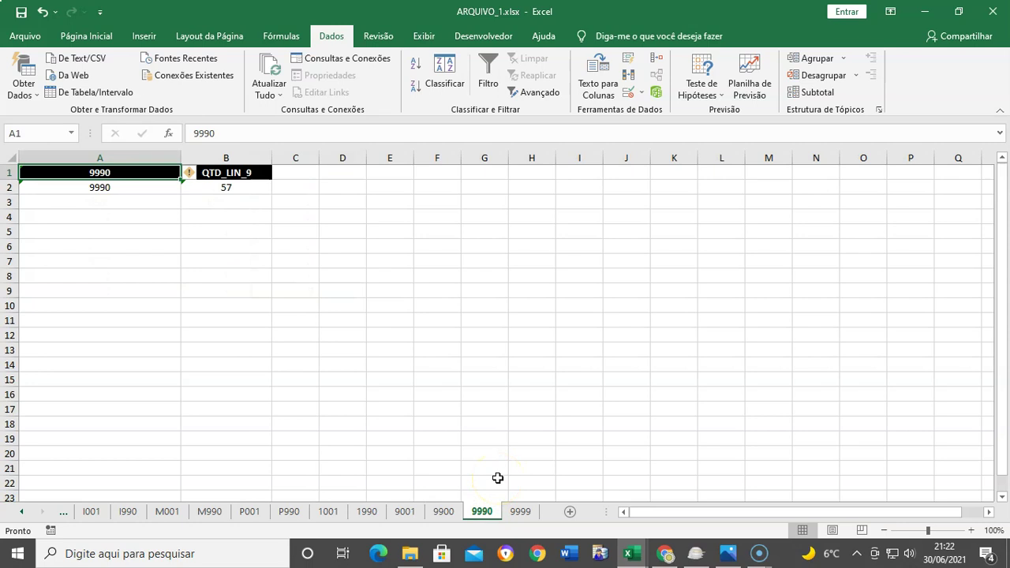
click(442, 512)
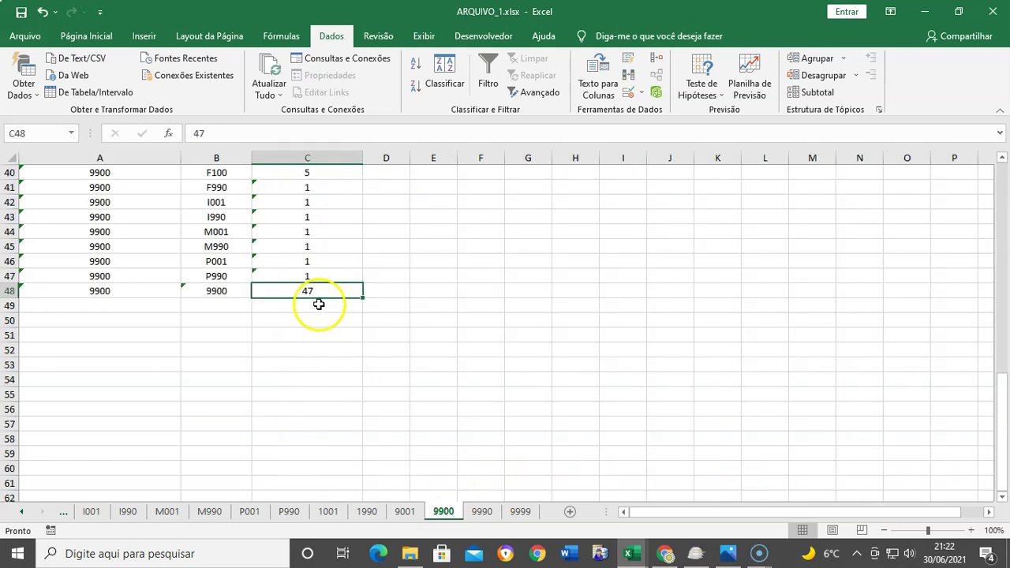
click(481, 511)
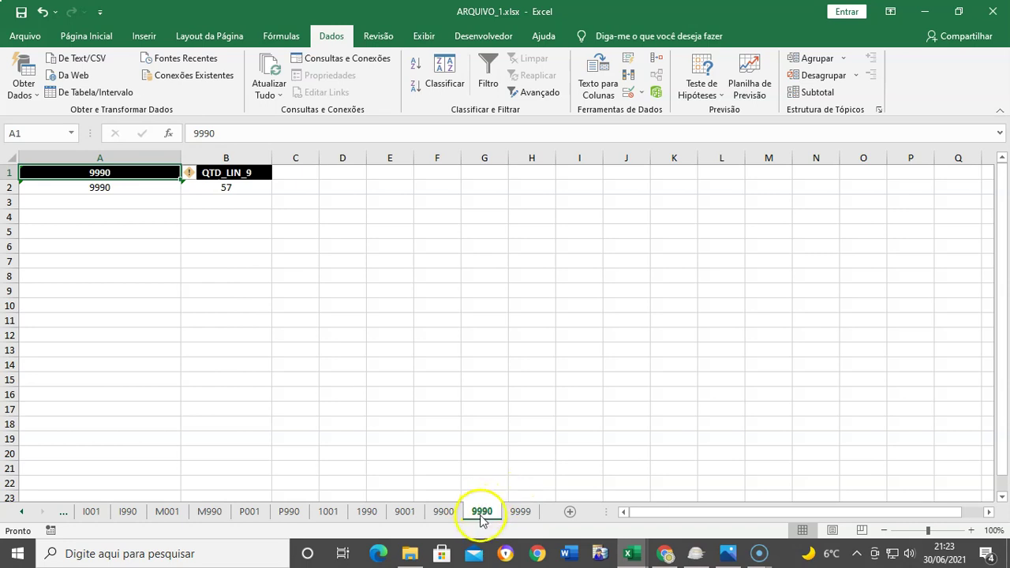
click(451, 516)
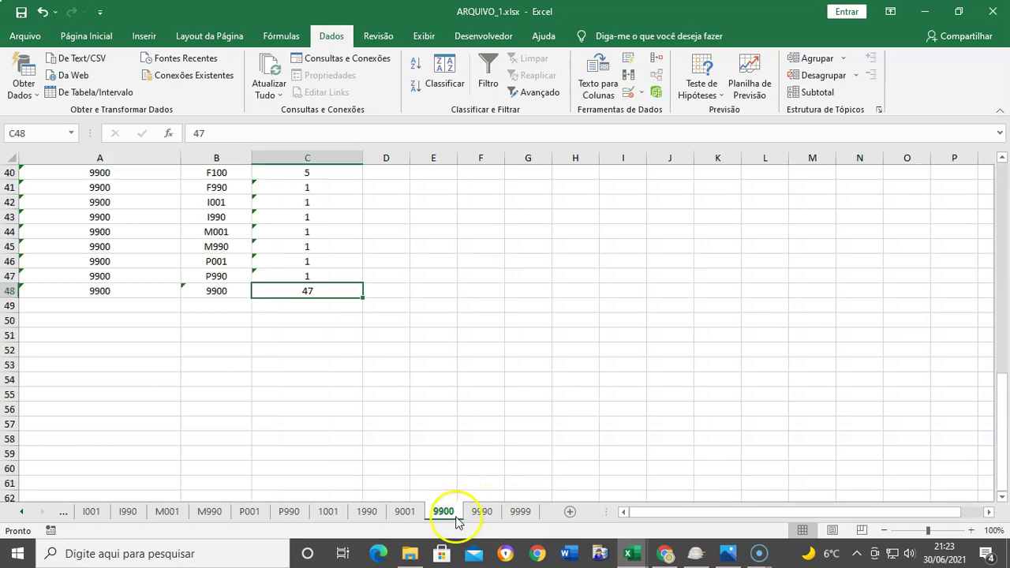
click(481, 512)
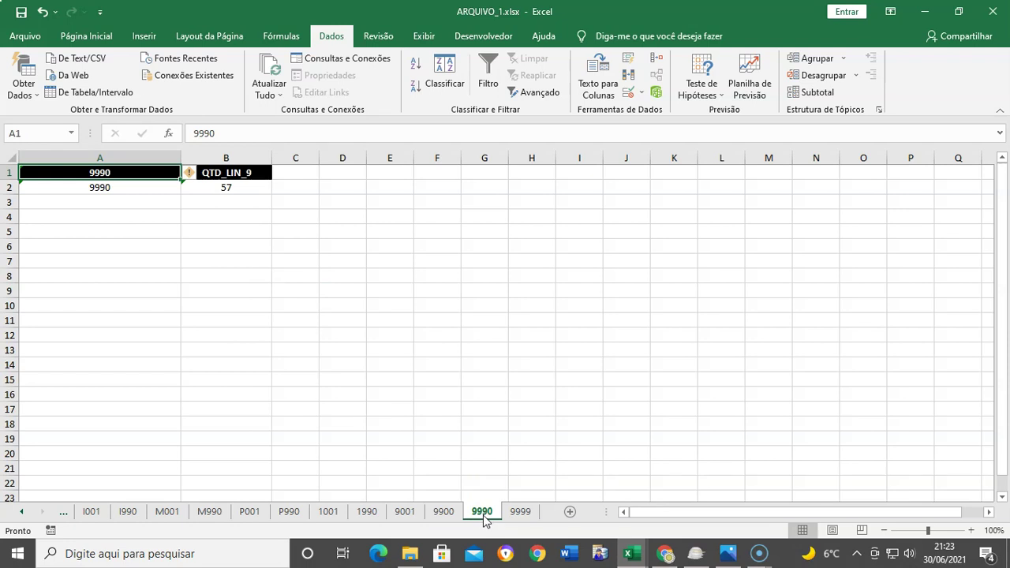
click(444, 513)
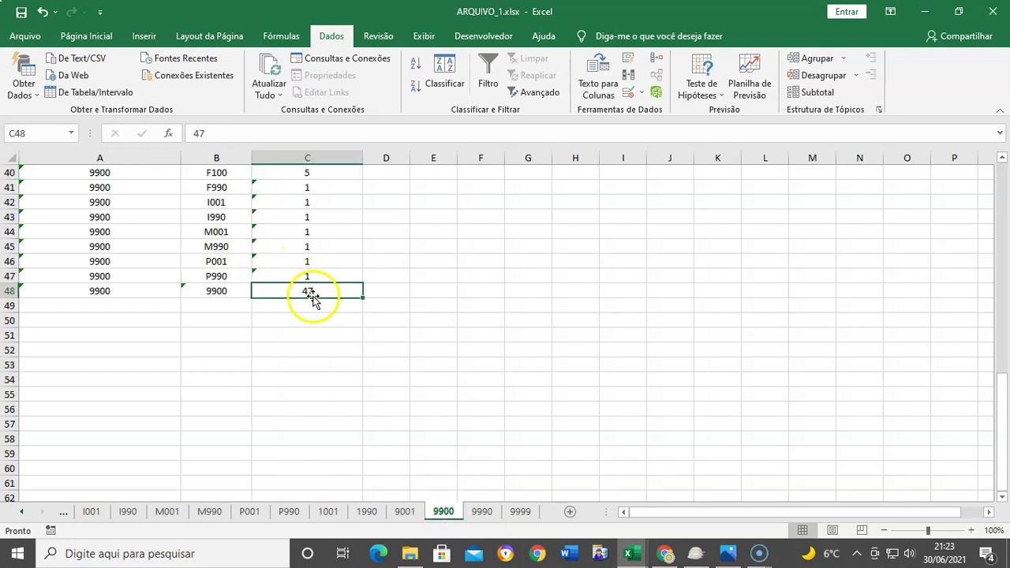
click(405, 512)
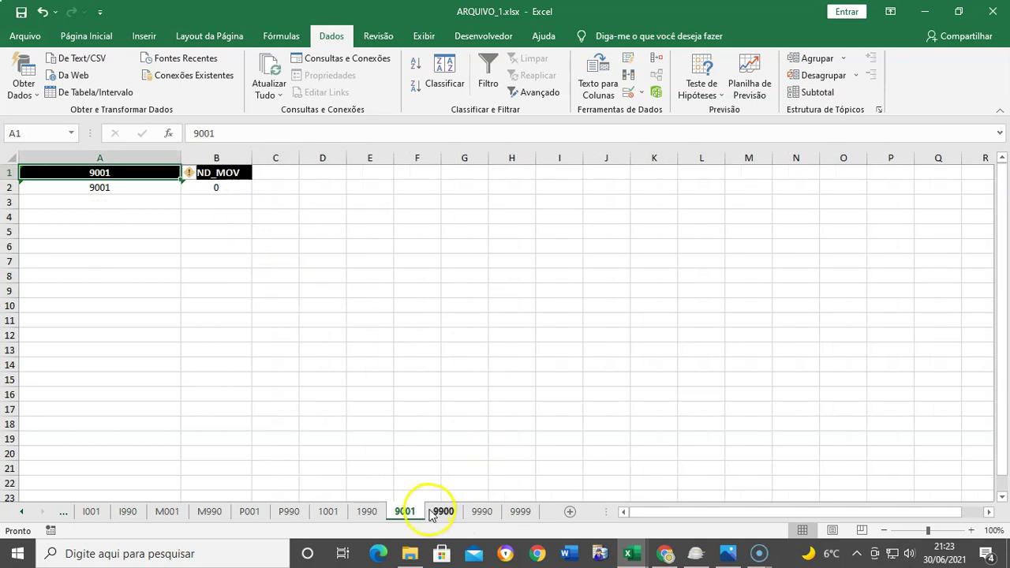
click(444, 511)
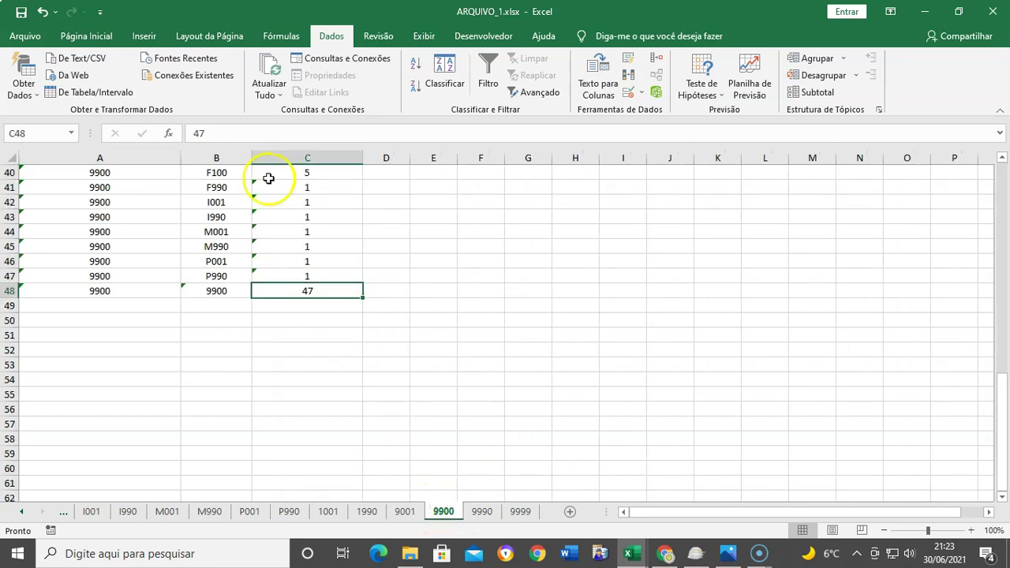
Set QTD_LIN_9 in sheet 9990 to 50 and save the workbook.
click(481, 512)
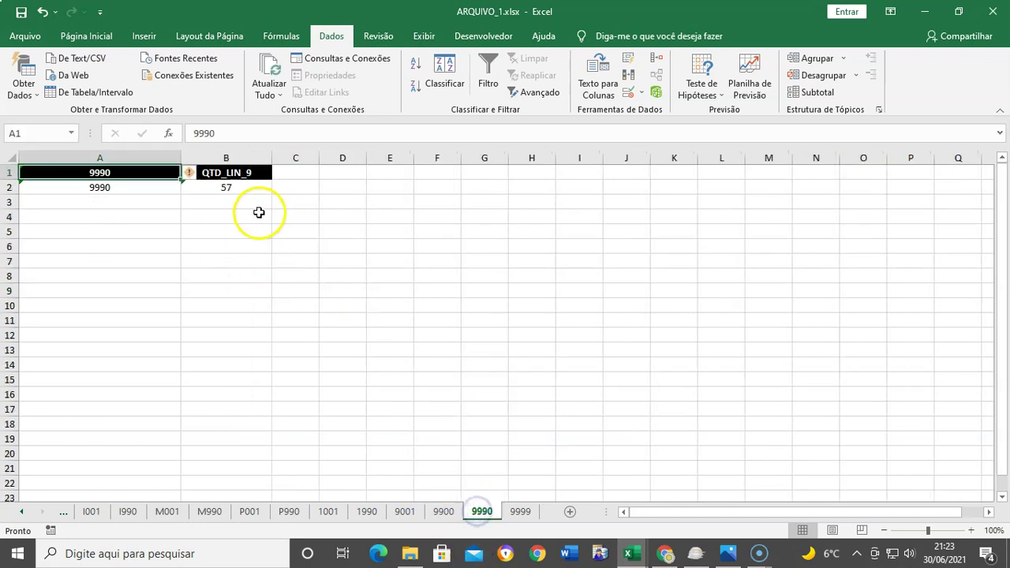
click(228, 188)
text(50)
key(Return)
click(22, 12)
Inspect the overall line total in sheet 9999, and read the block totals in sheets 9990 and P990.
click(511, 514)
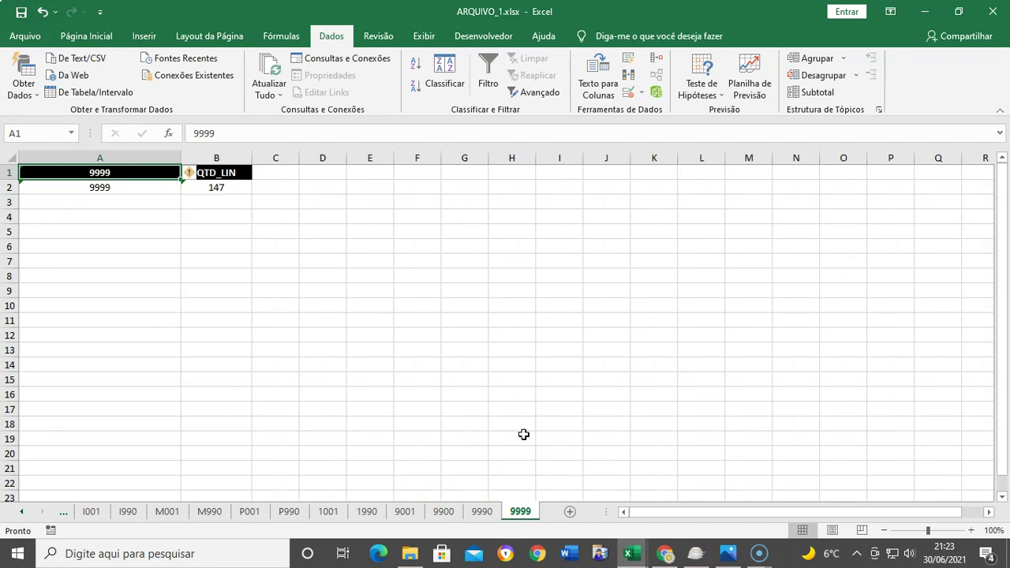
click(482, 512)
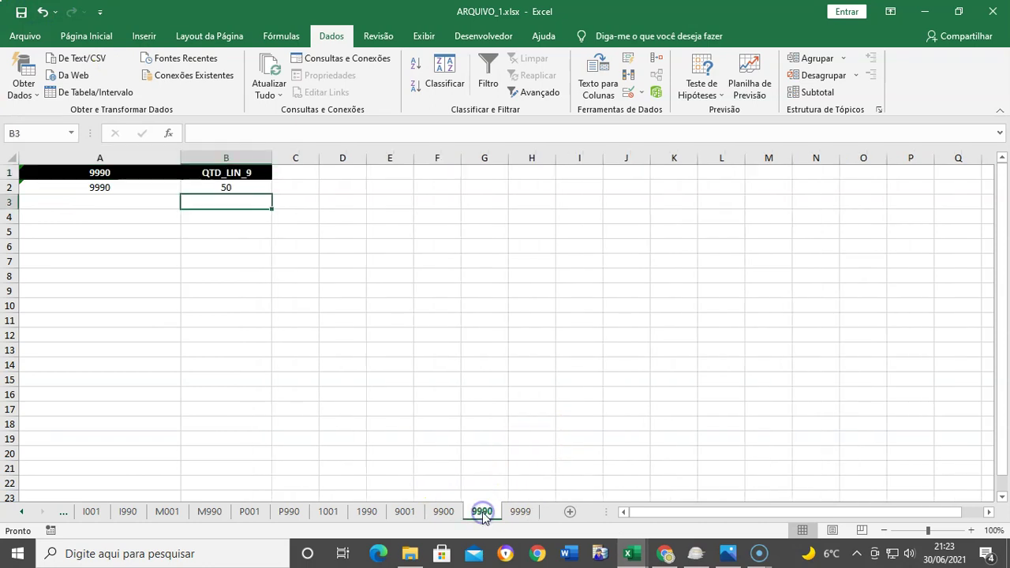
click(483, 513)
click(249, 190)
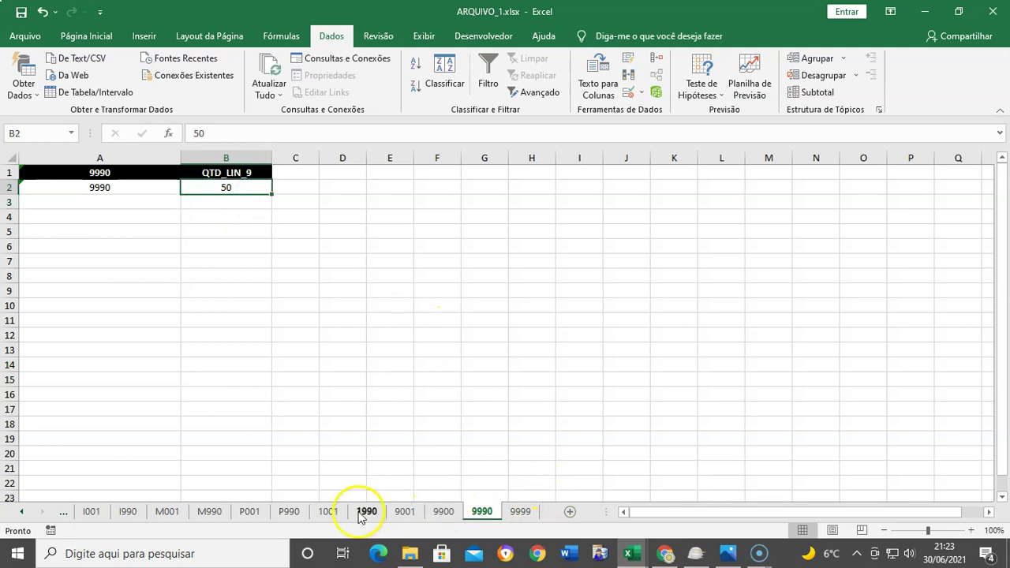
click(290, 512)
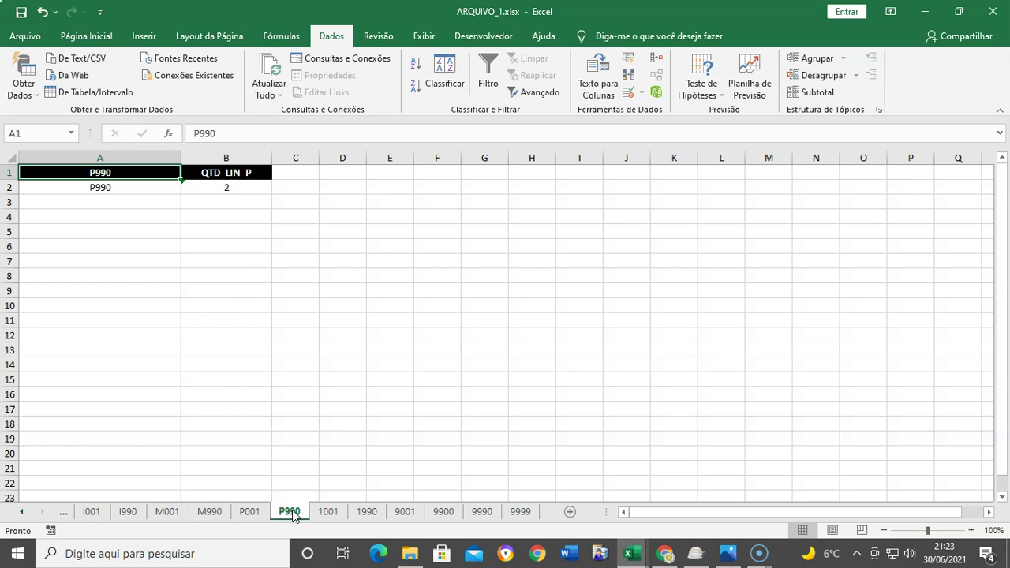
Set QTD_LIN_M in sheet M990 to 2 and check the movement indicator in sheet M001.
click(209, 512)
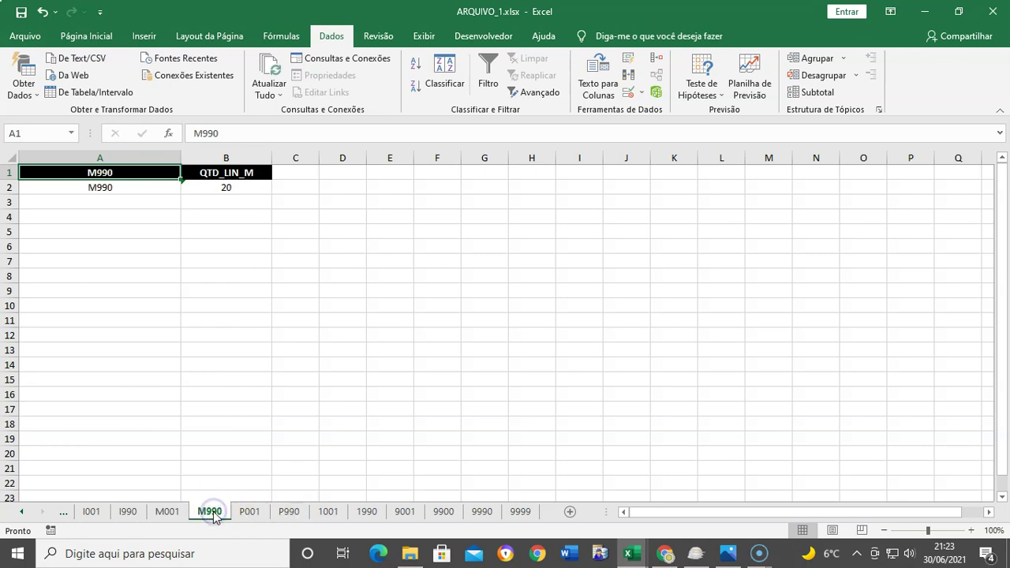
click(233, 190)
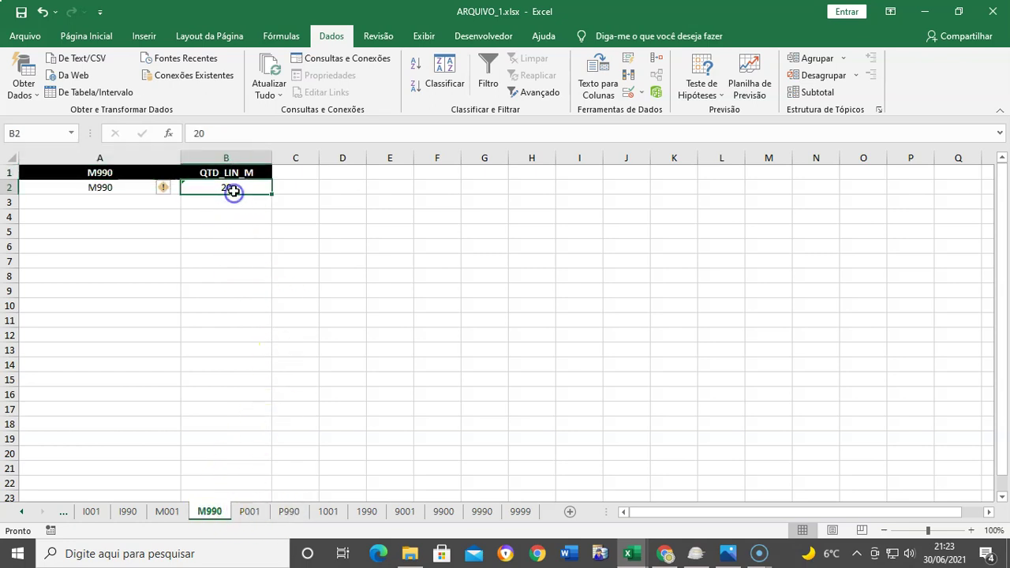
text(2)
click(242, 188)
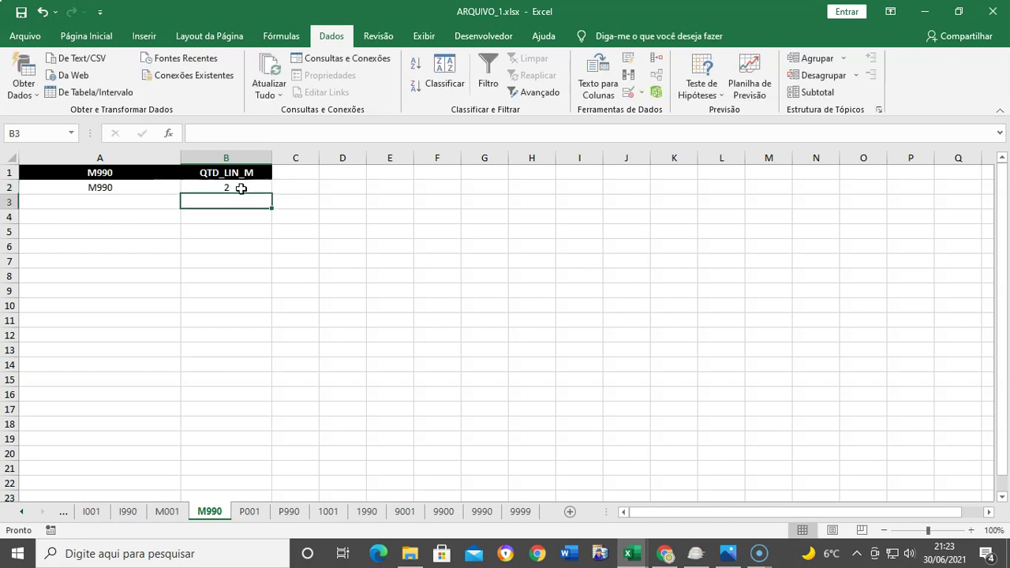
click(167, 511)
click(209, 511)
click(175, 514)
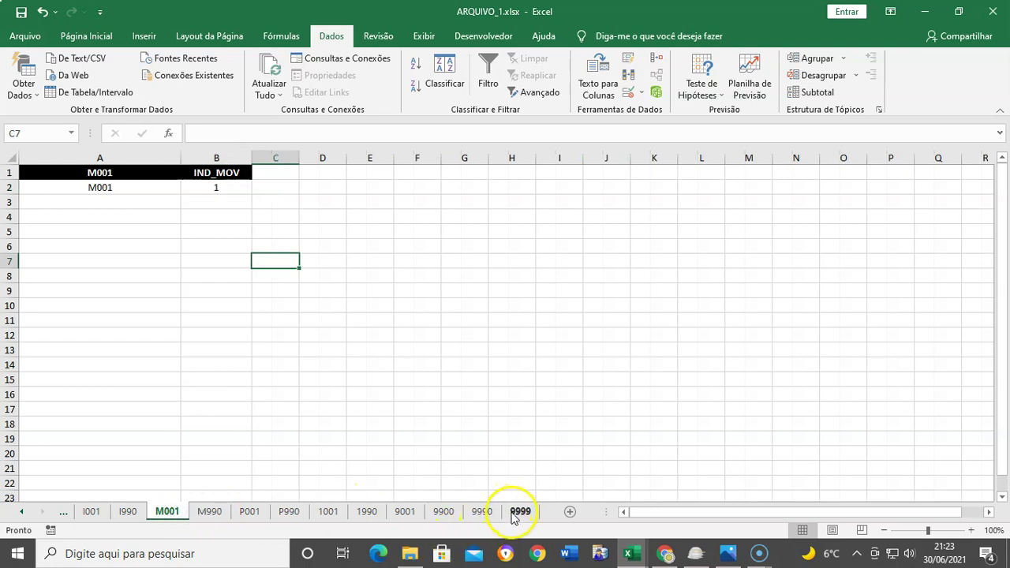
Read the block line totals in sheets 9990, 1990, P990, M990, I990 and F990 for the file's overall line count.
click(481, 511)
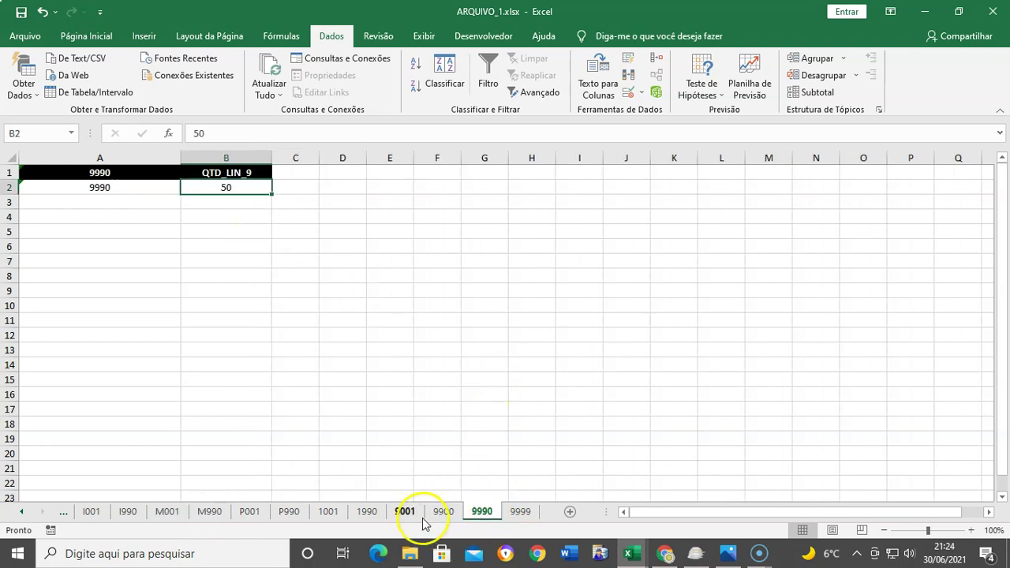
click(365, 512)
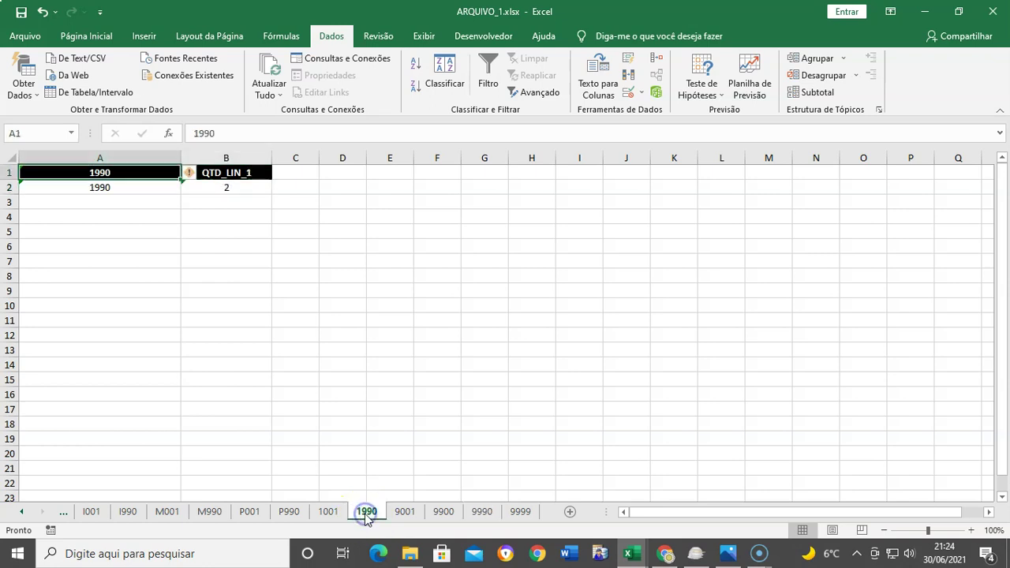
click(288, 512)
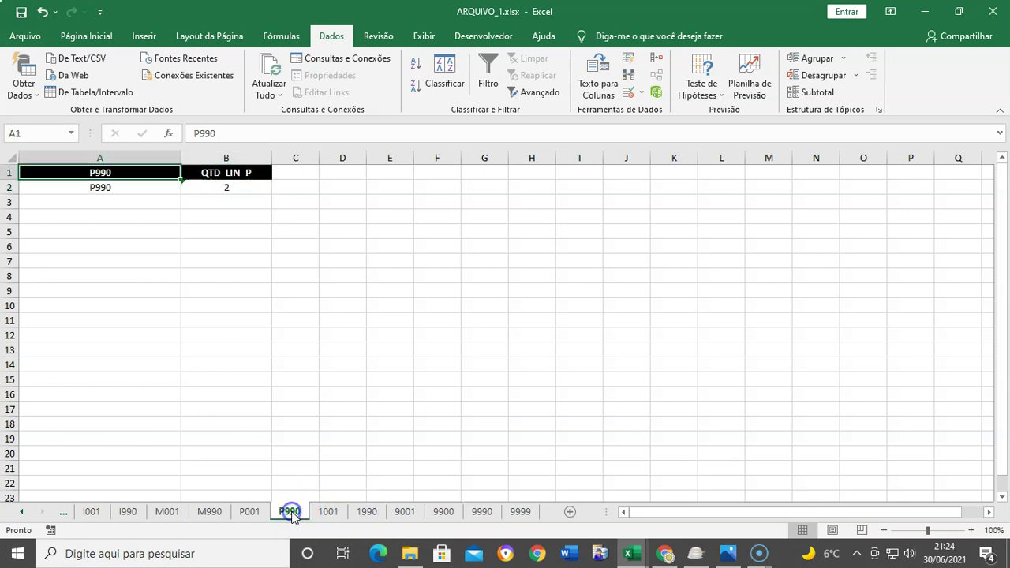
click(209, 512)
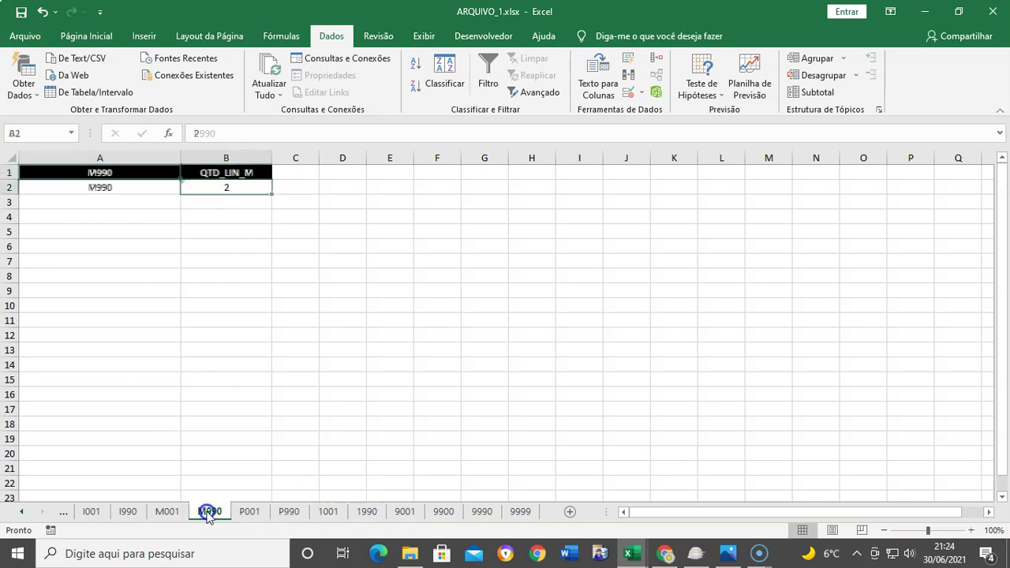
click(167, 512)
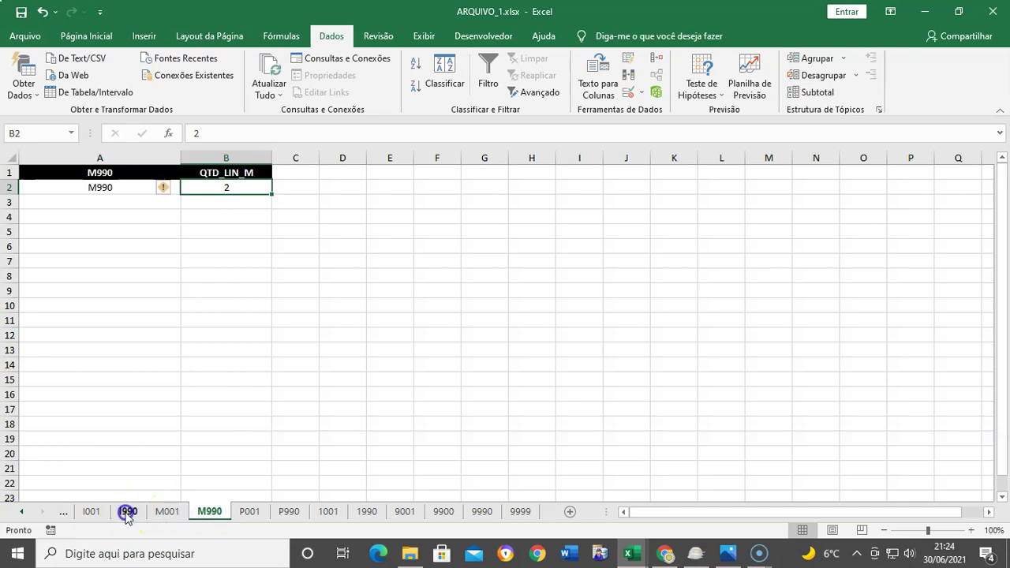
click(128, 512)
click(22, 513)
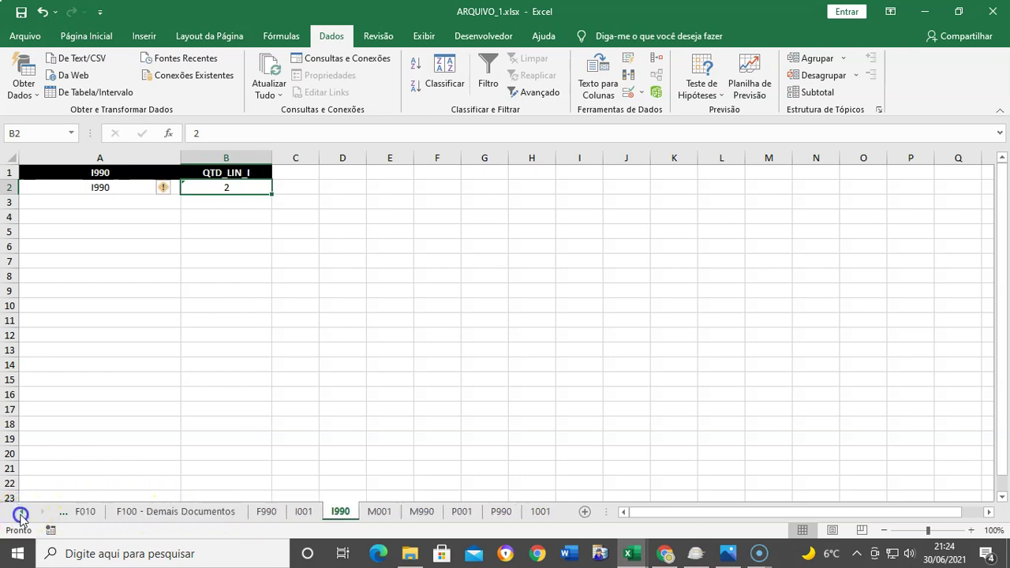
click(23, 513)
click(314, 511)
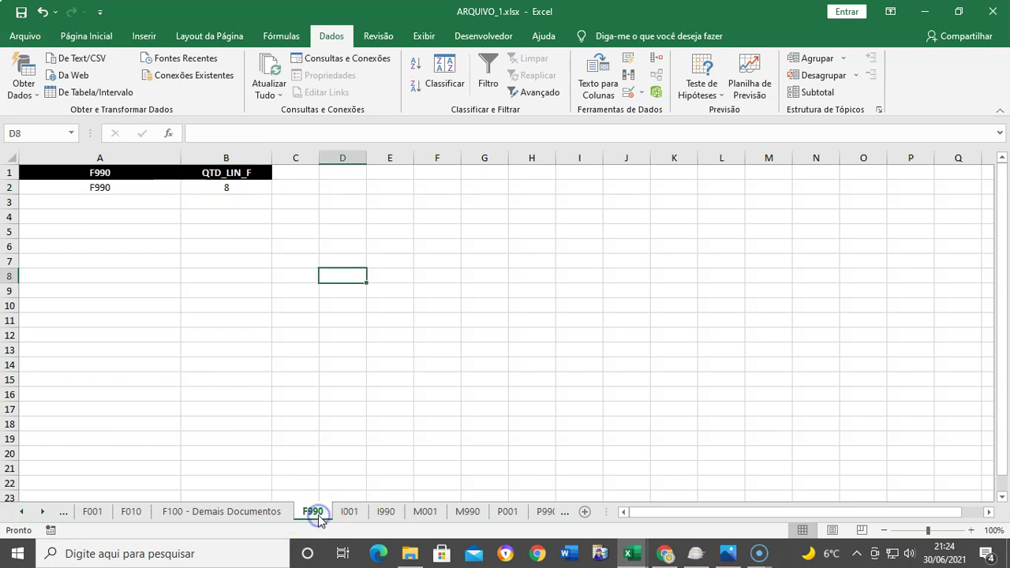
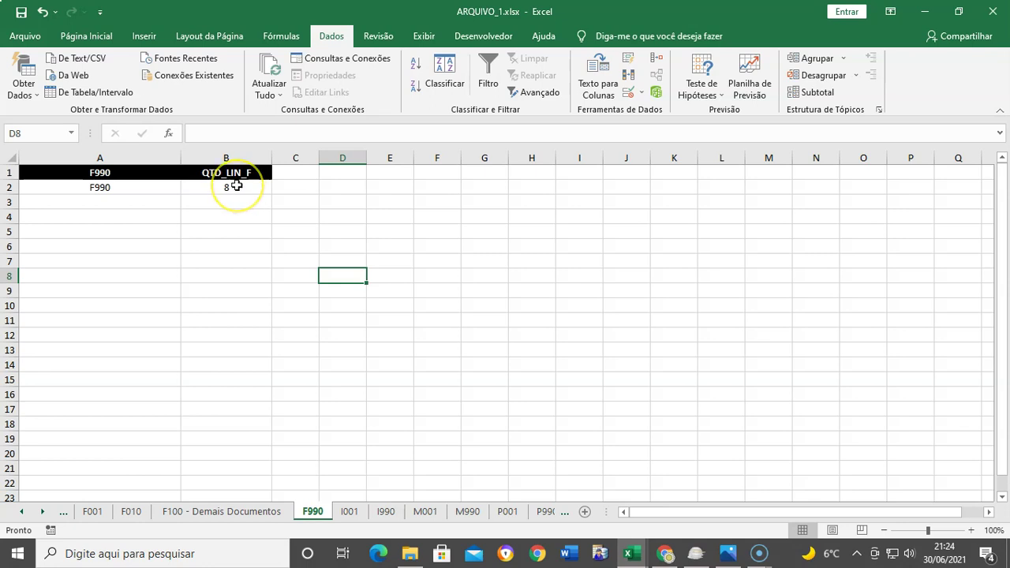
click(237, 186)
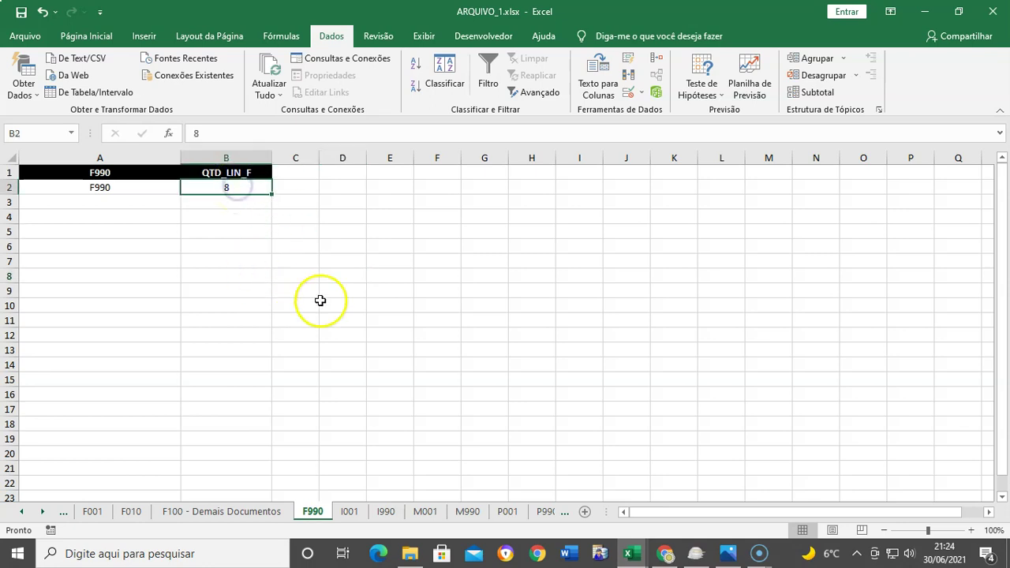
Read the block line totals in sheets D990 and C990 for the file's overall line count.
click(22, 511)
click(21, 511)
click(21, 511)
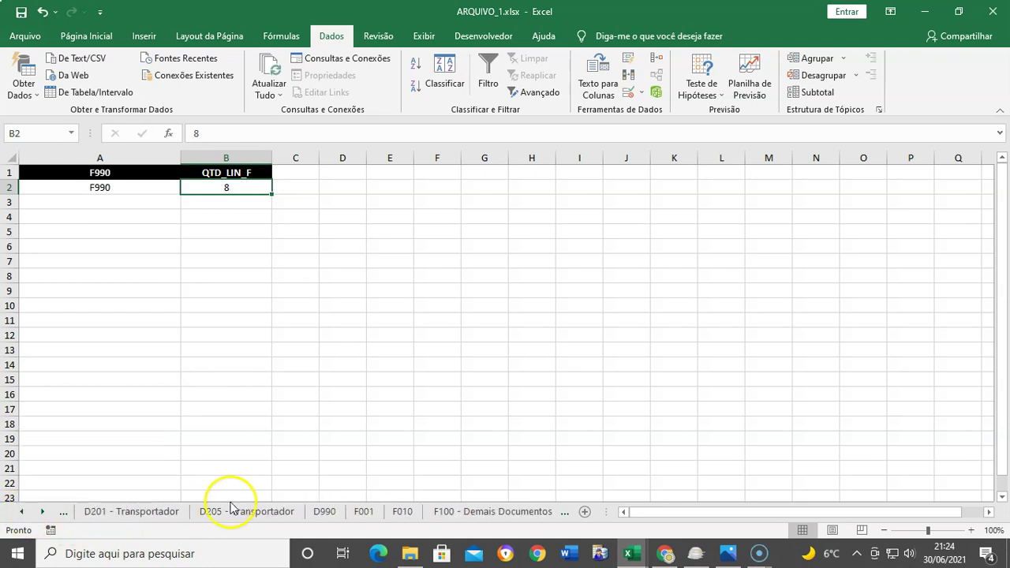
click(324, 512)
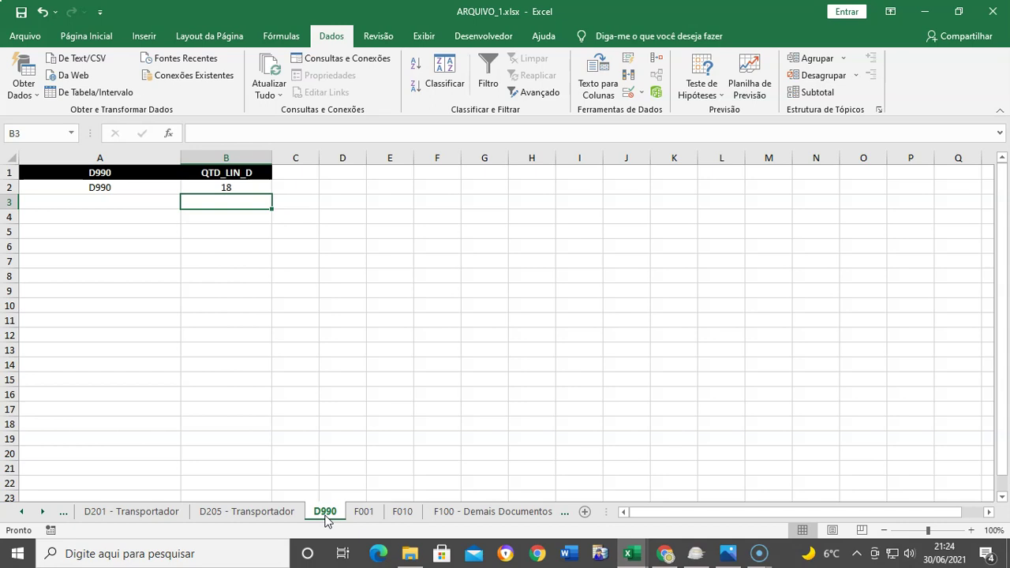
click(22, 511)
click(22, 511)
click(22, 511)
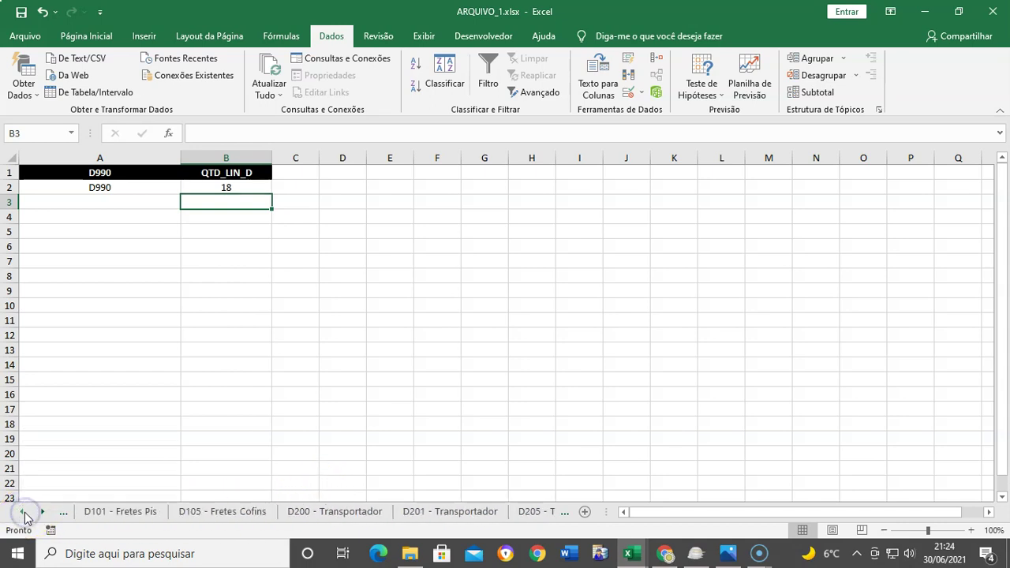
click(43, 512)
click(42, 512)
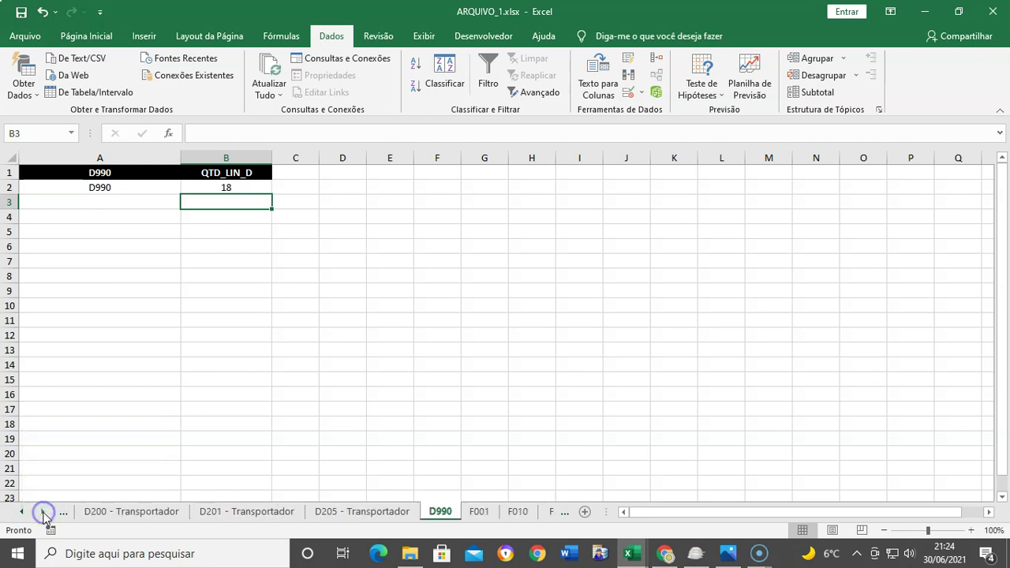
click(21, 511)
click(21, 512)
click(21, 511)
click(21, 511)
click(21, 511)
click(21, 511)
click(22, 511)
click(21, 511)
click(21, 512)
click(20, 512)
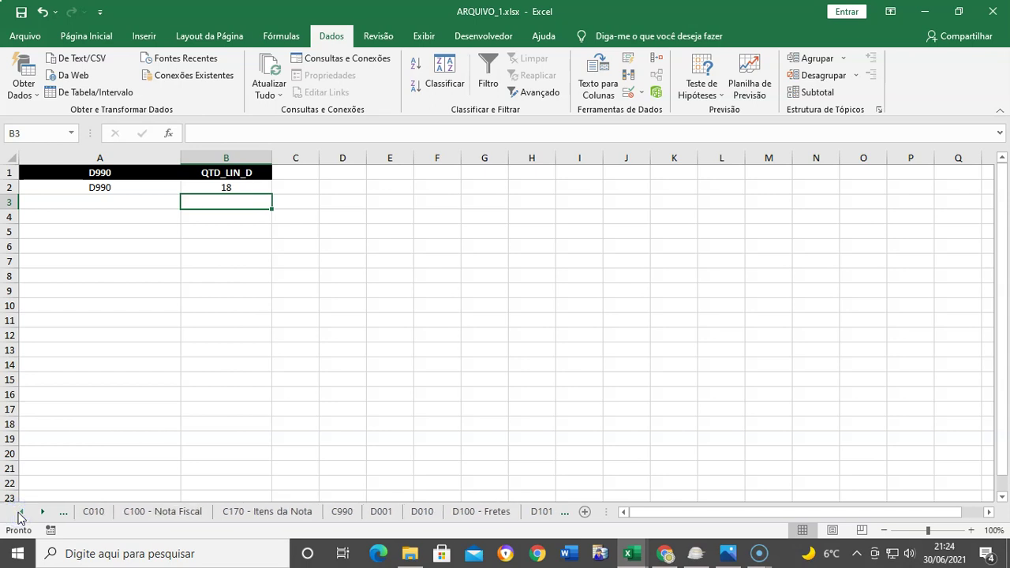
click(343, 511)
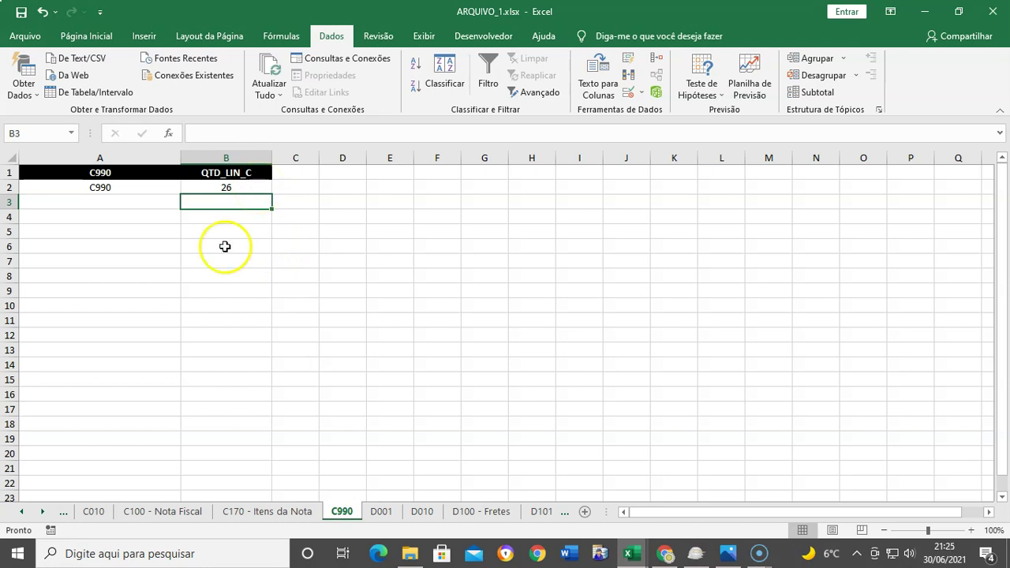
Read the block line totals in sheets A990 and 0990 for the file's overall line count.
click(20, 512)
click(20, 512)
click(20, 512)
click(215, 512)
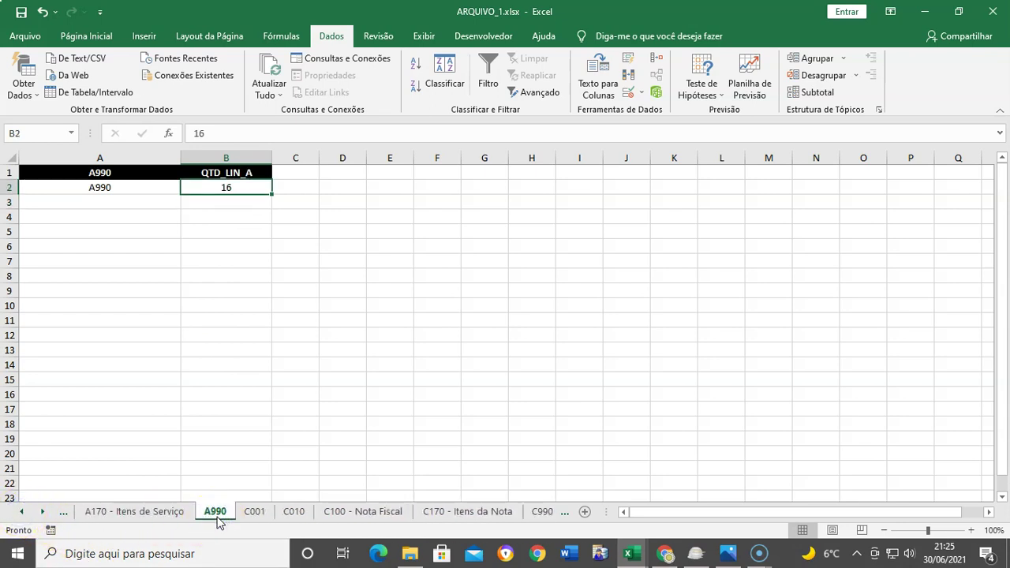
click(21, 512)
click(22, 512)
click(21, 512)
click(21, 512)
click(22, 512)
click(21, 512)
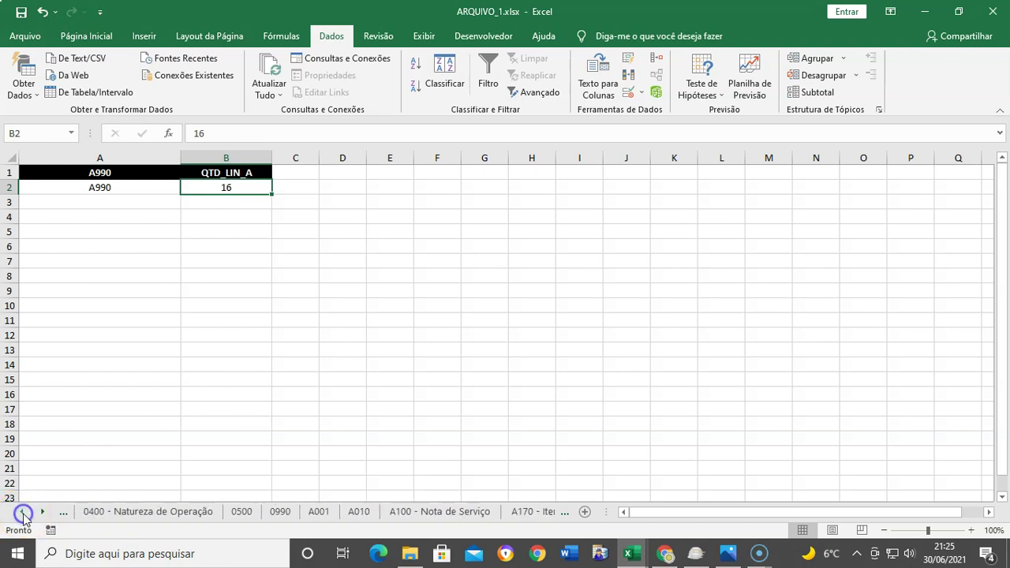
click(278, 512)
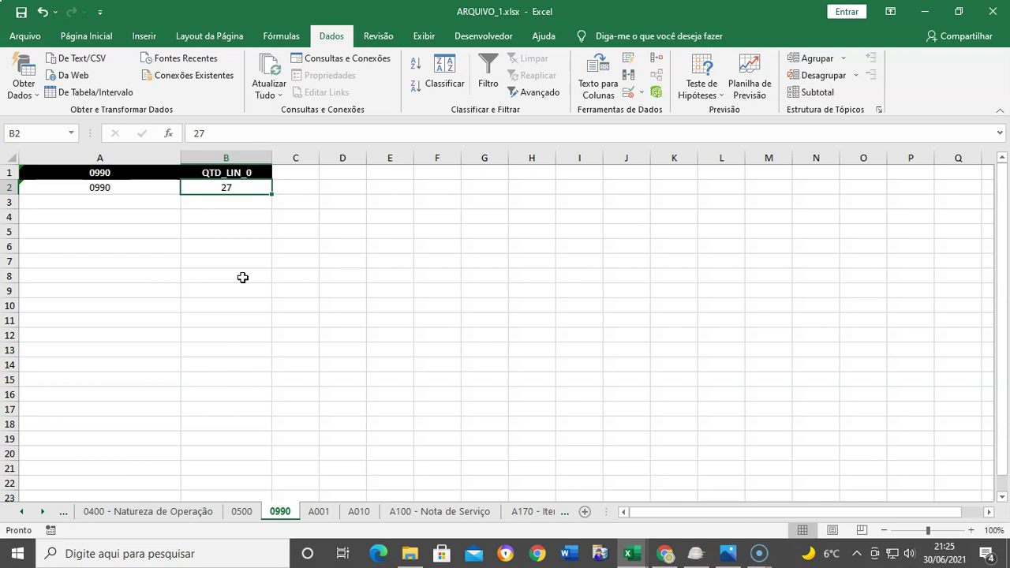
Set QTD_LIN in sheet 9999 to 153 and save the workbook.
click(42, 511)
drag(42, 511, 41, 514)
click(520, 511)
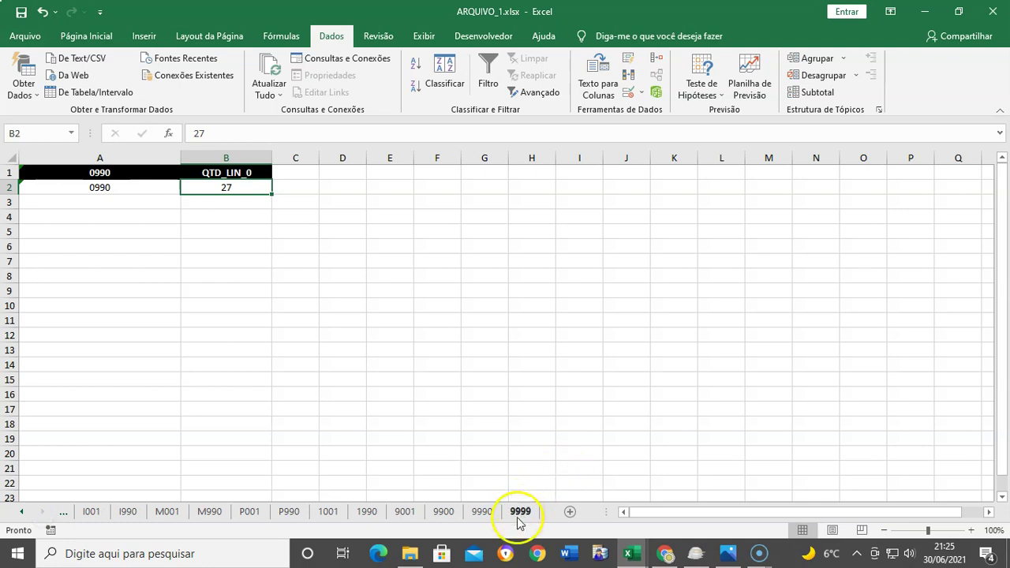
click(218, 191)
text(15)
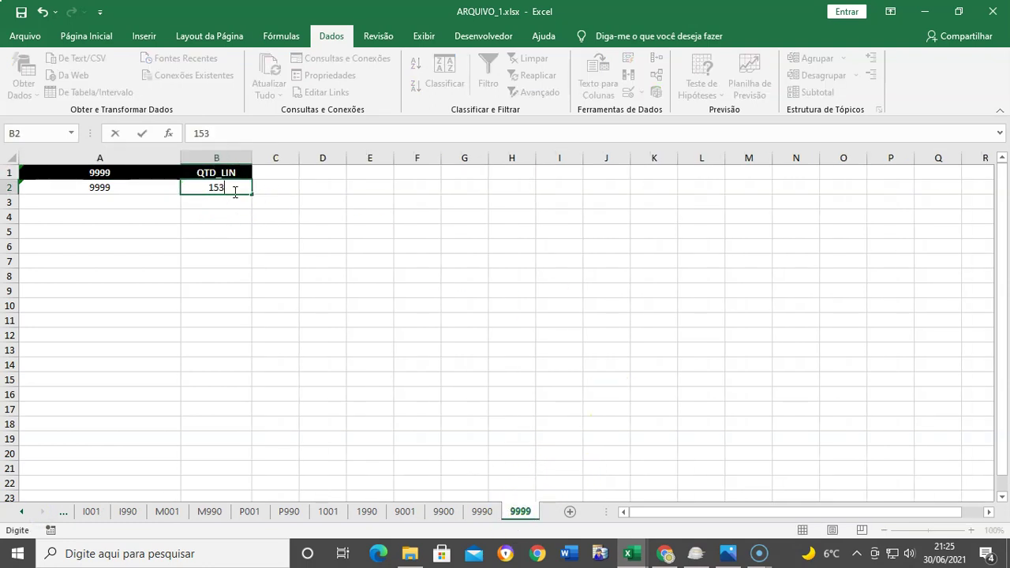
text(3)
key(Return)
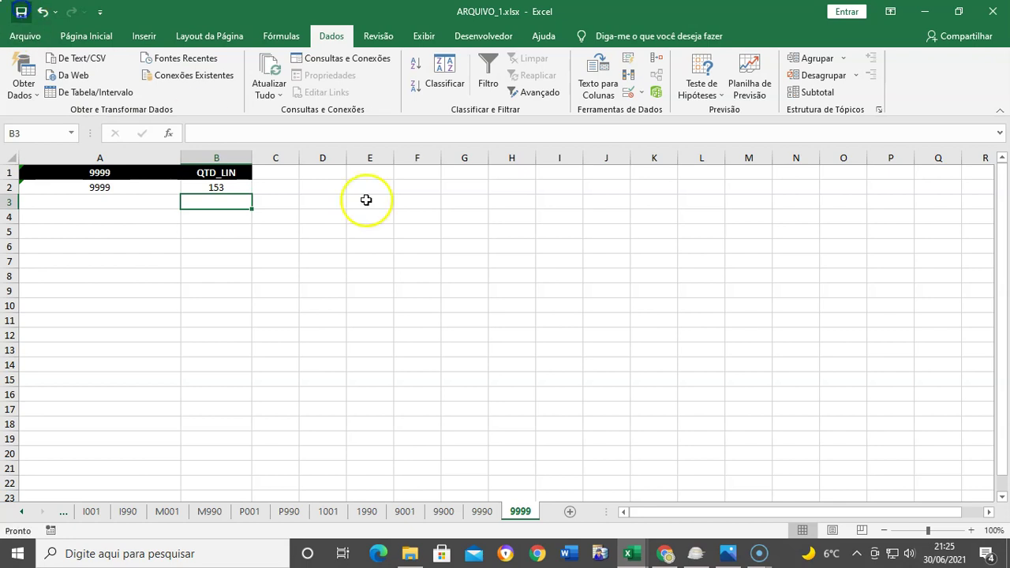
click(471, 309)
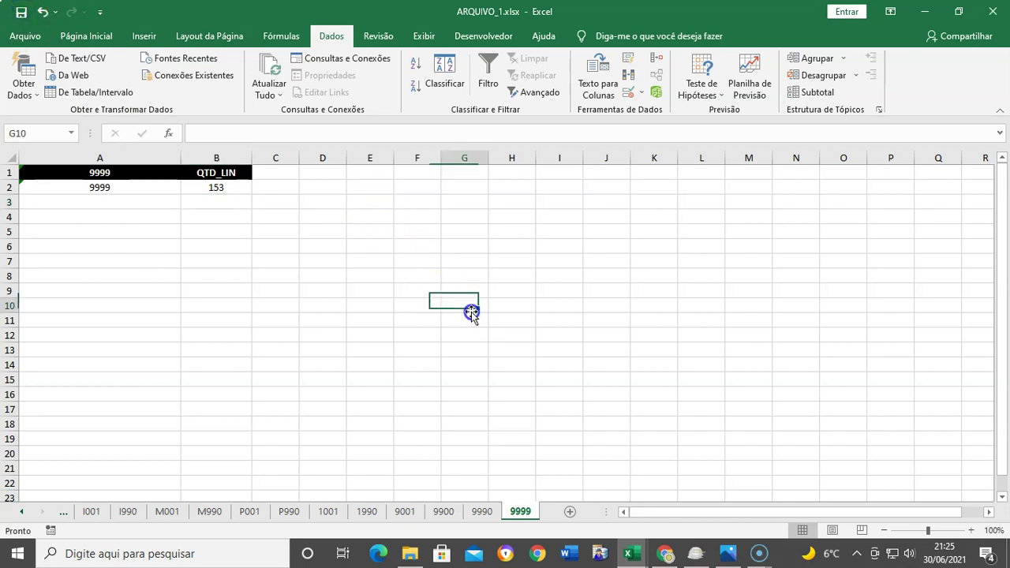
Recheck the movement indicator in sheet P001 and the line count in M990, and look back through the sheets to block 0.
click(249, 511)
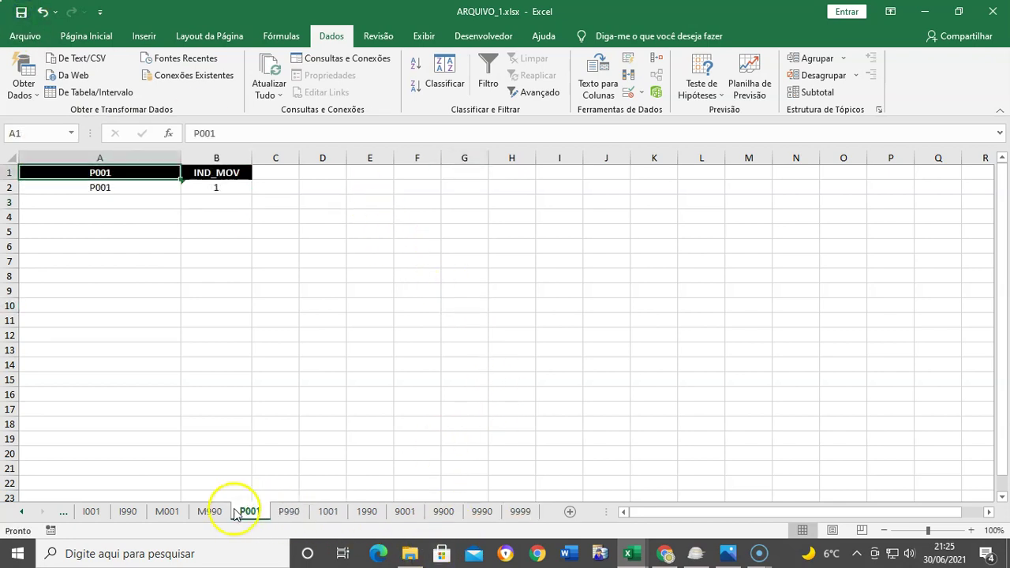
click(210, 511)
click(23, 517)
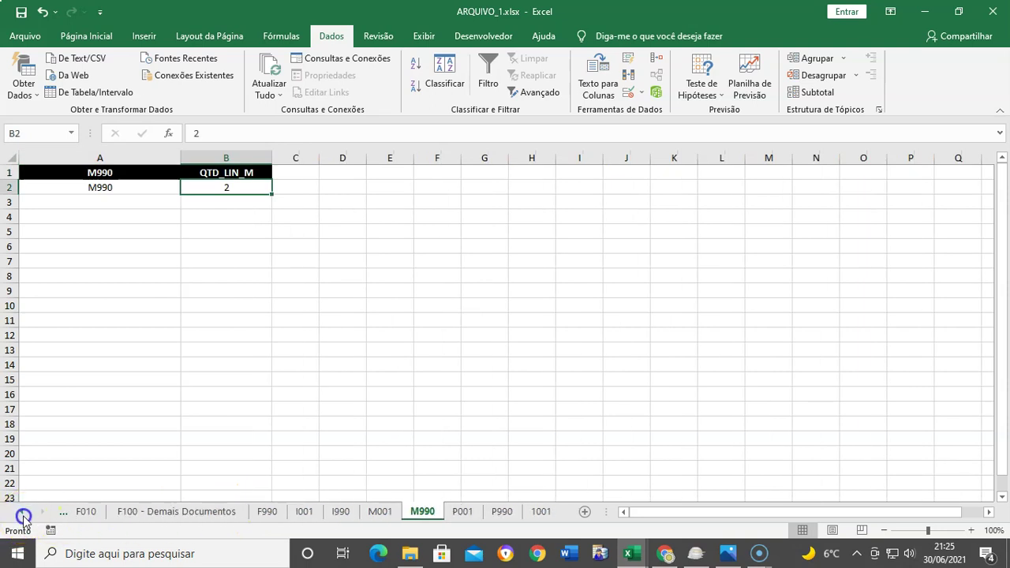
click(23, 516)
click(23, 516)
click(23, 516)
click(23, 516)
click(23, 516)
click(22, 516)
click(23, 516)
click(23, 517)
click(23, 517)
click(23, 517)
click(23, 516)
click(22, 516)
click(23, 517)
click(23, 516)
click(23, 517)
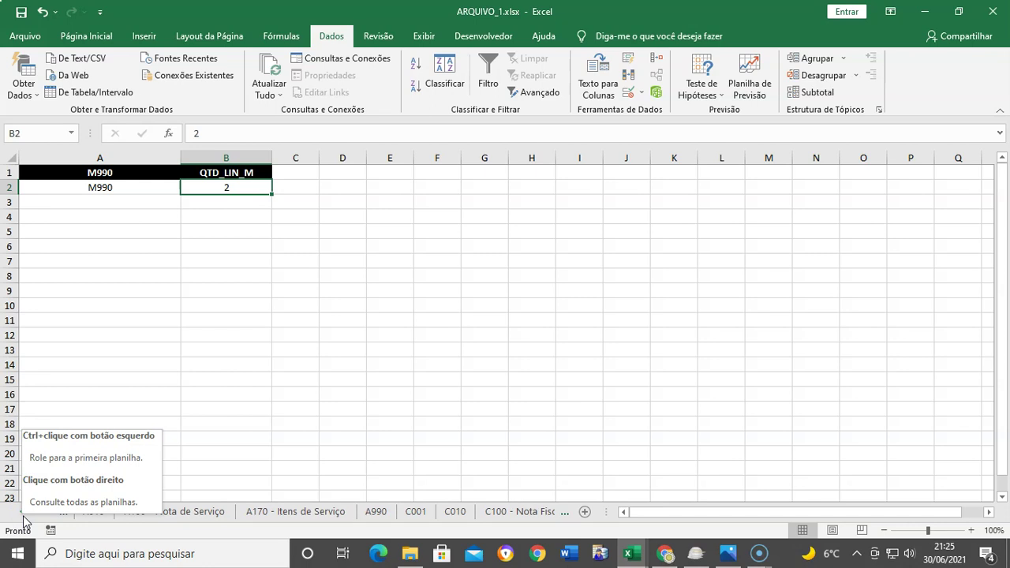
click(246, 455)
click(19, 513)
click(19, 513)
click(19, 512)
click(19, 513)
click(19, 512)
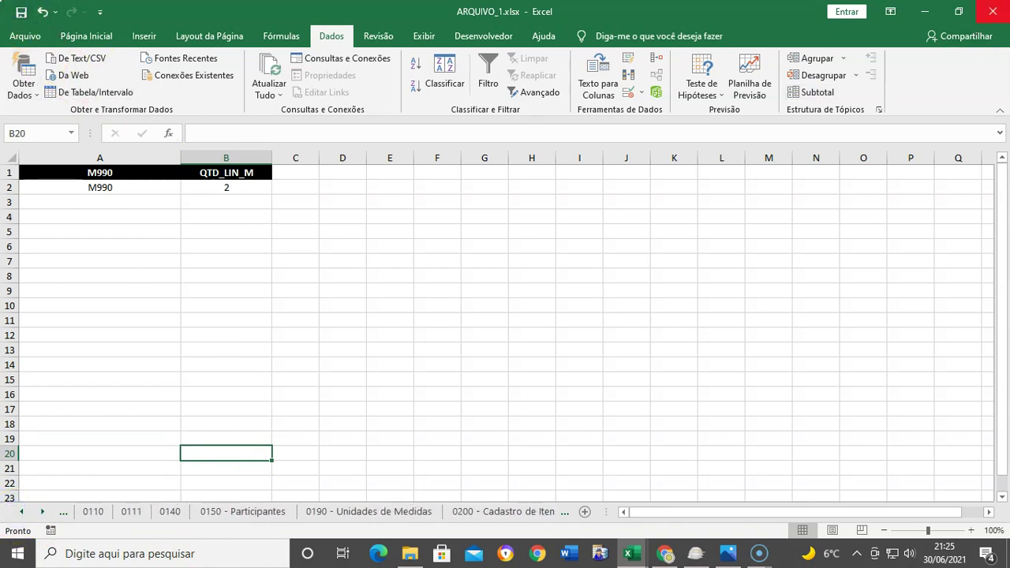
Close the ARQUIVO_1.xlsx and ARQUIVO_2.xlsx workbooks and minimize the remaining window to show the desktop.
click(992, 11)
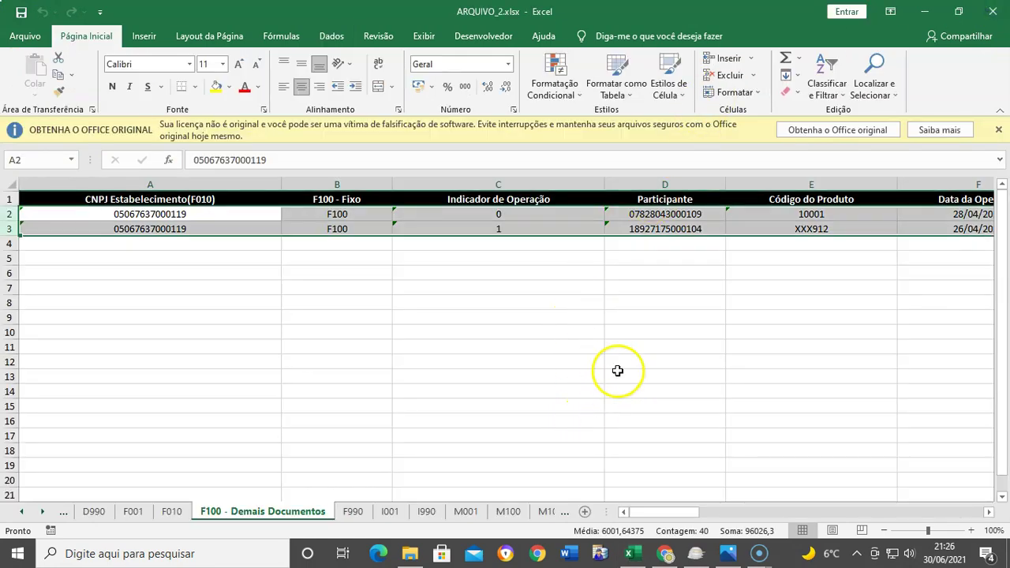
click(993, 11)
click(923, 8)
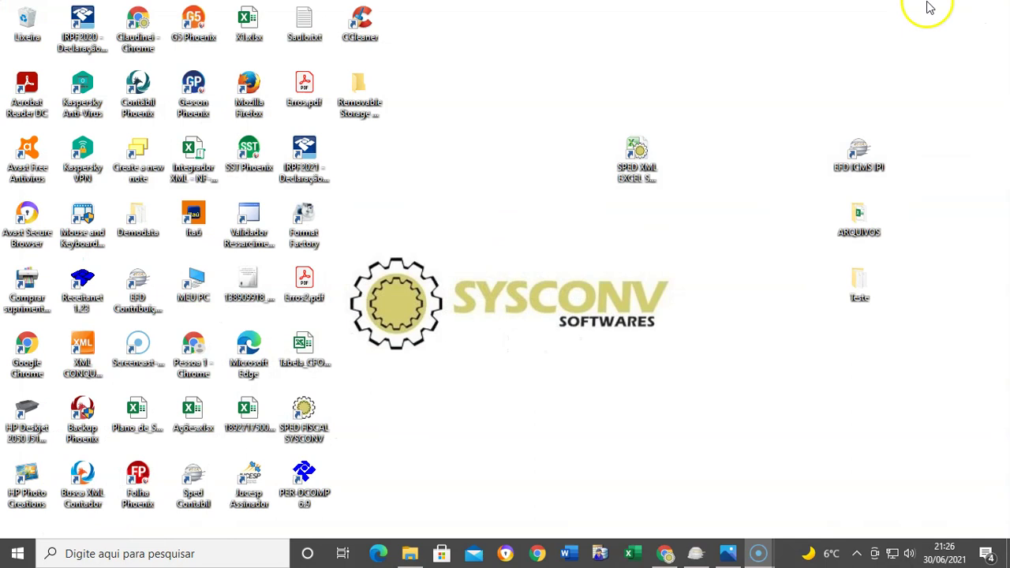
Open SPED XML EXCEL SYSCONV and bring up the SPED FISCAL export from Excel to a TXT SPED file.
double_click(646, 156)
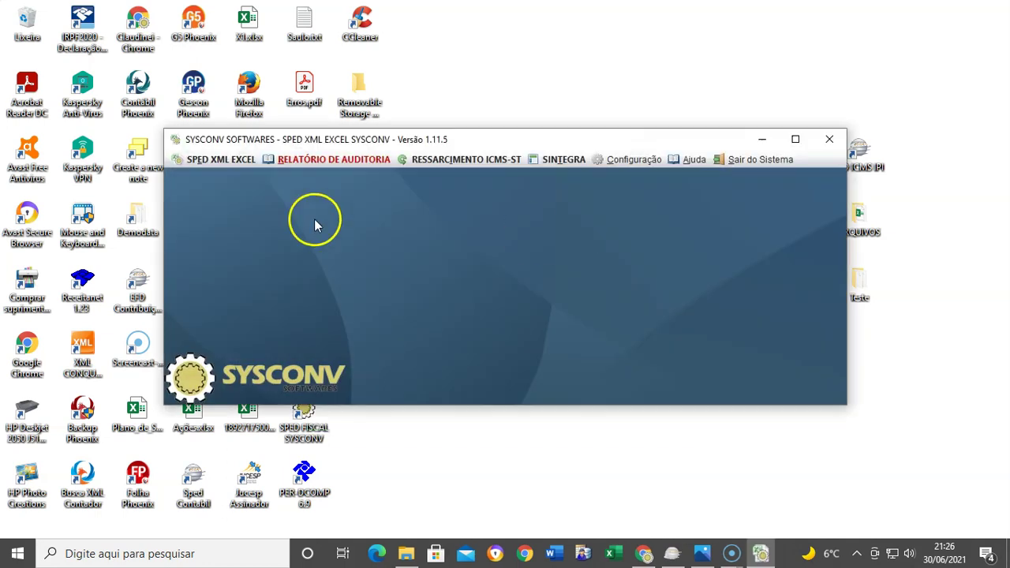
click(218, 167)
mouse_move(305, 181)
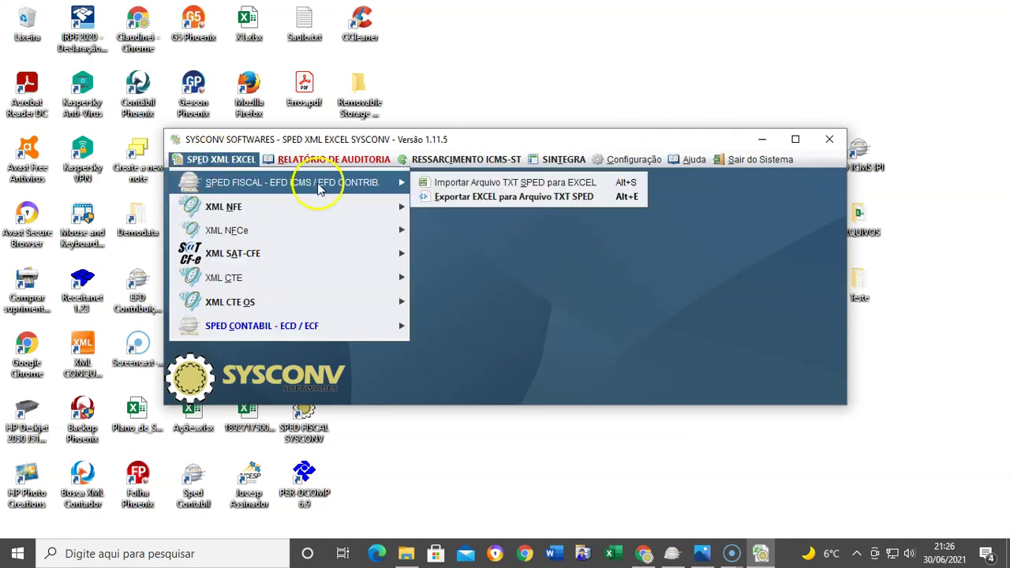
click(474, 199)
click(652, 302)
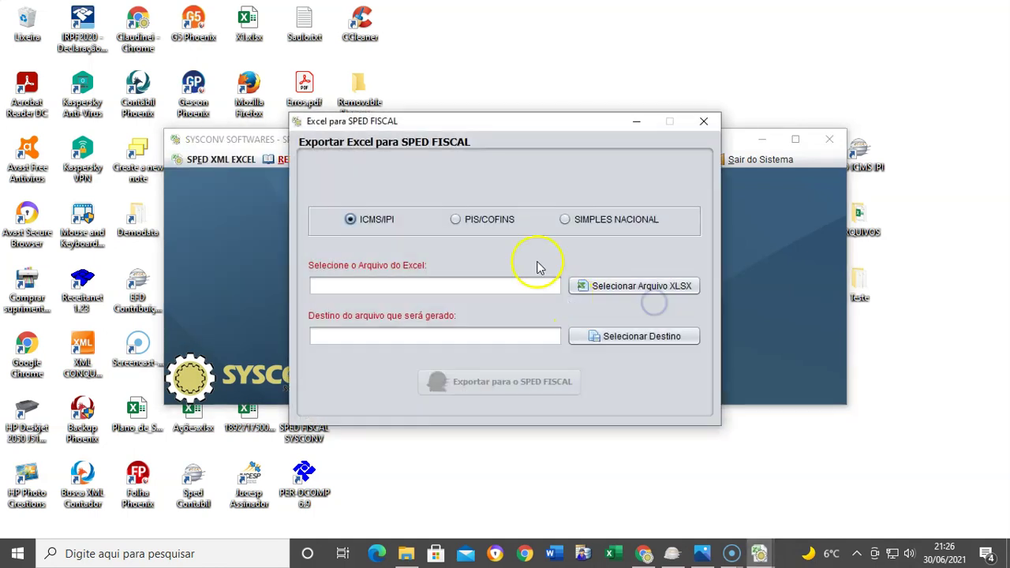
Export ARQUIVO_1.xlsx from the AMBIENTE_TESTE folder as a PIS/COFINS SPED text file, then close the export dialog.
click(658, 285)
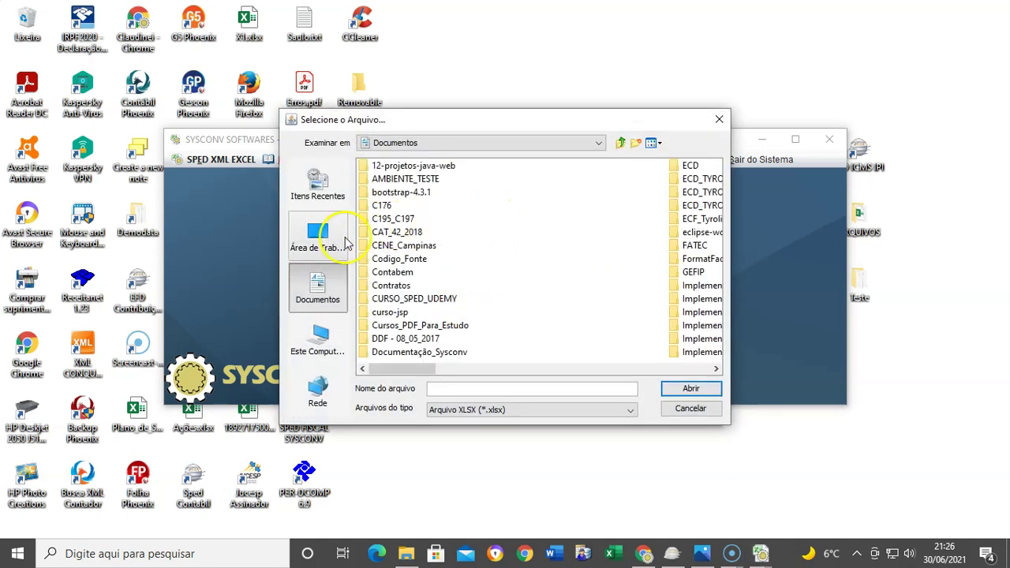
click(408, 180)
double_click(409, 180)
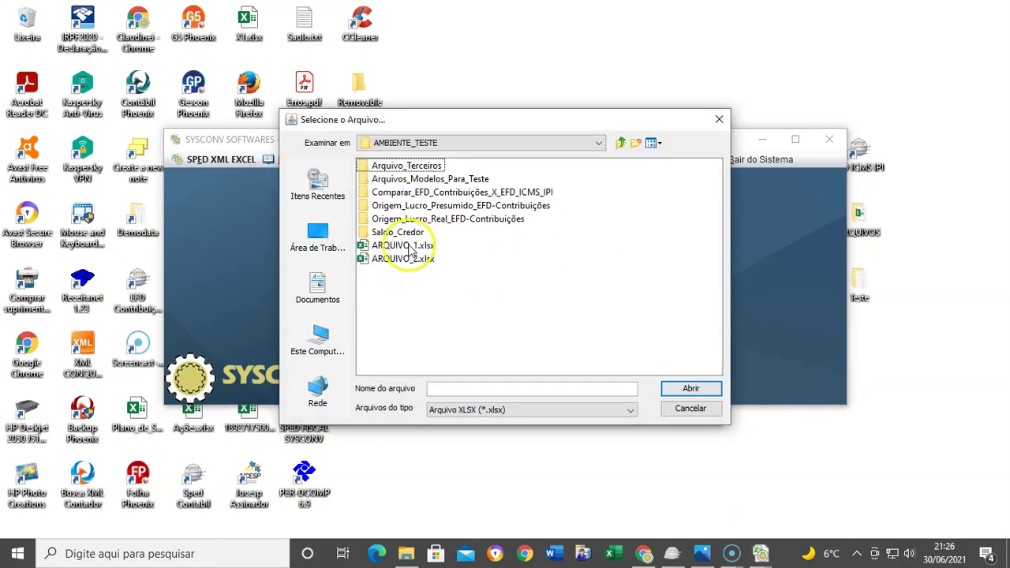
double_click(421, 257)
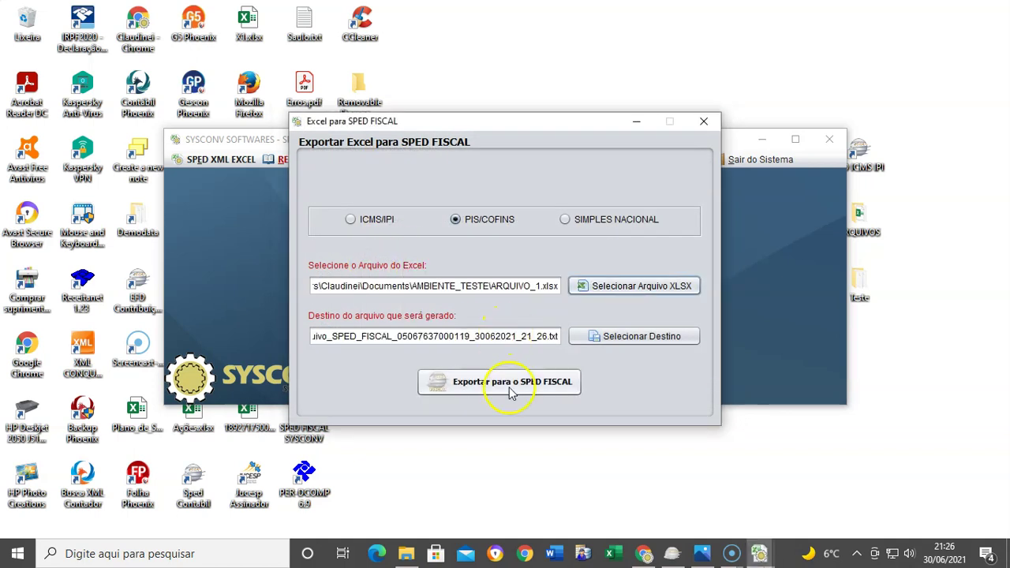
click(508, 385)
click(578, 302)
click(771, 301)
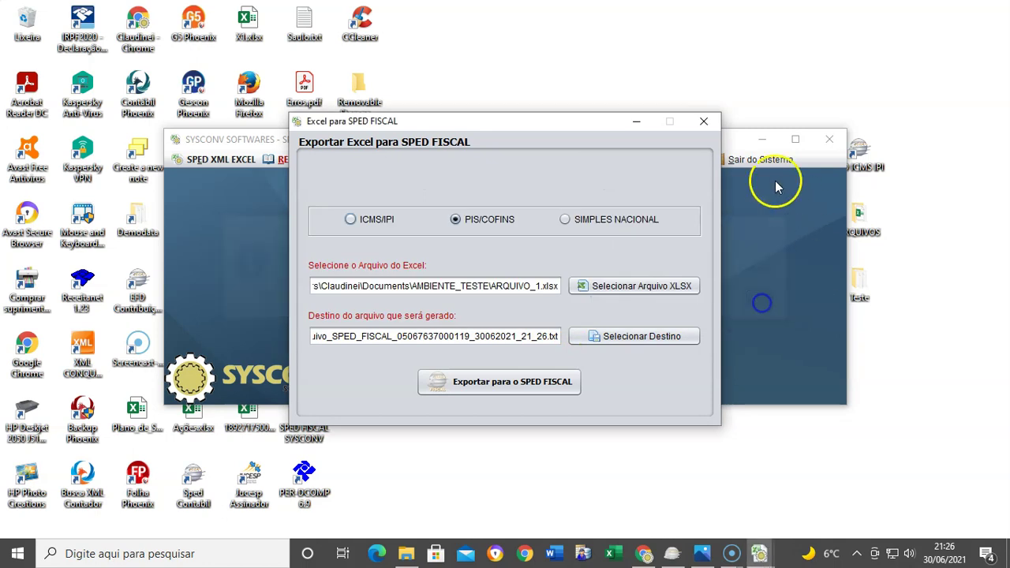
click(704, 123)
Switch to EFD Contribuições, import the newly generated Pis_Cofins.txt file from AMBIENTE_TESTE and run its validation.
click(671, 553)
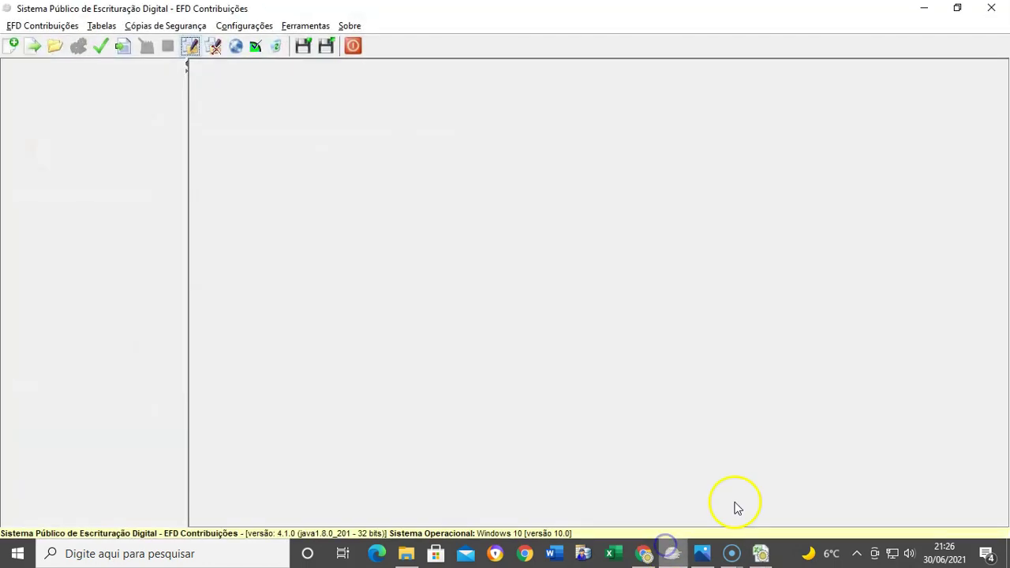
click(32, 49)
click(481, 166)
click(306, 283)
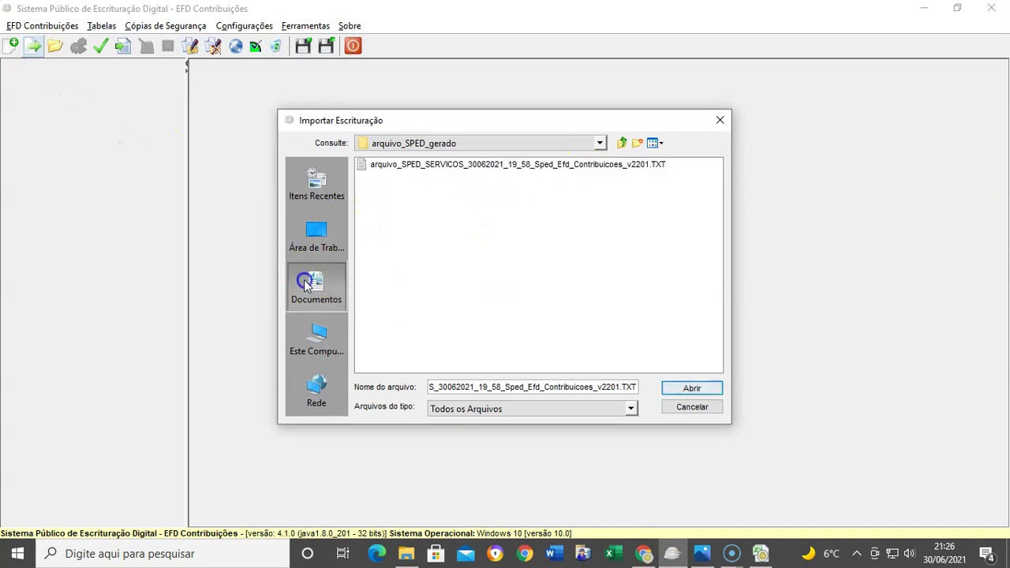
double_click(402, 178)
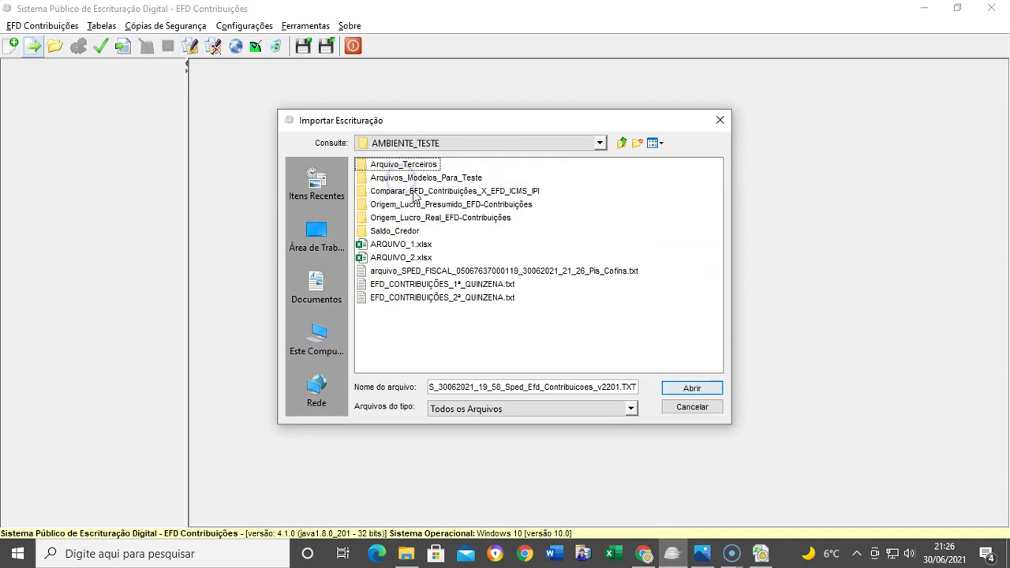
click(412, 271)
click(680, 388)
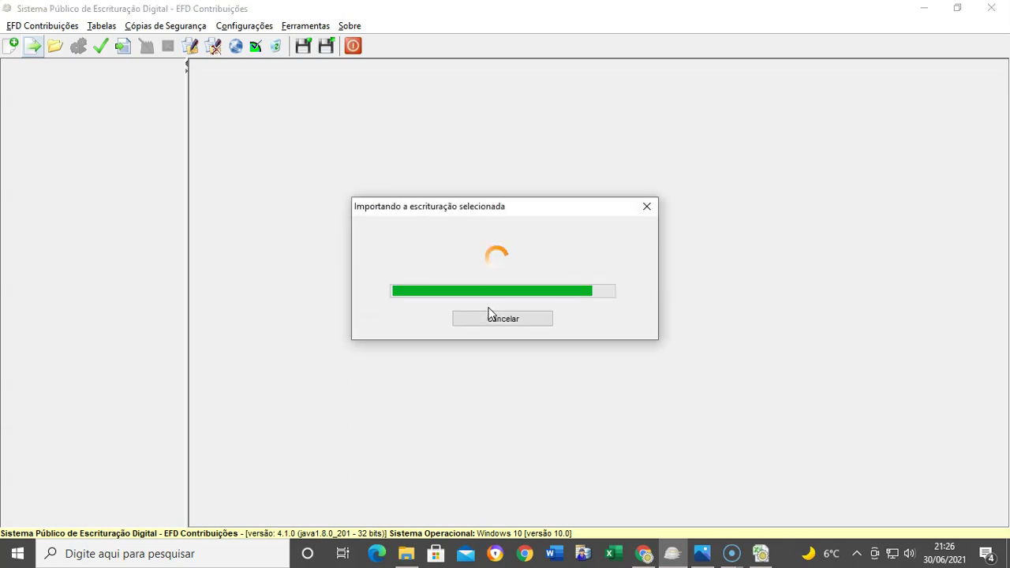
click(488, 304)
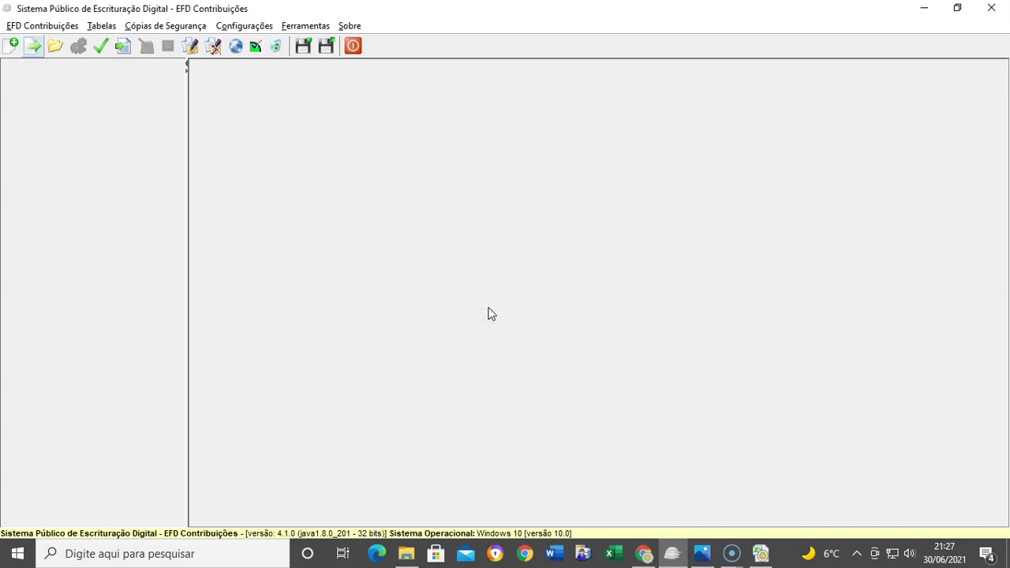
click(494, 293)
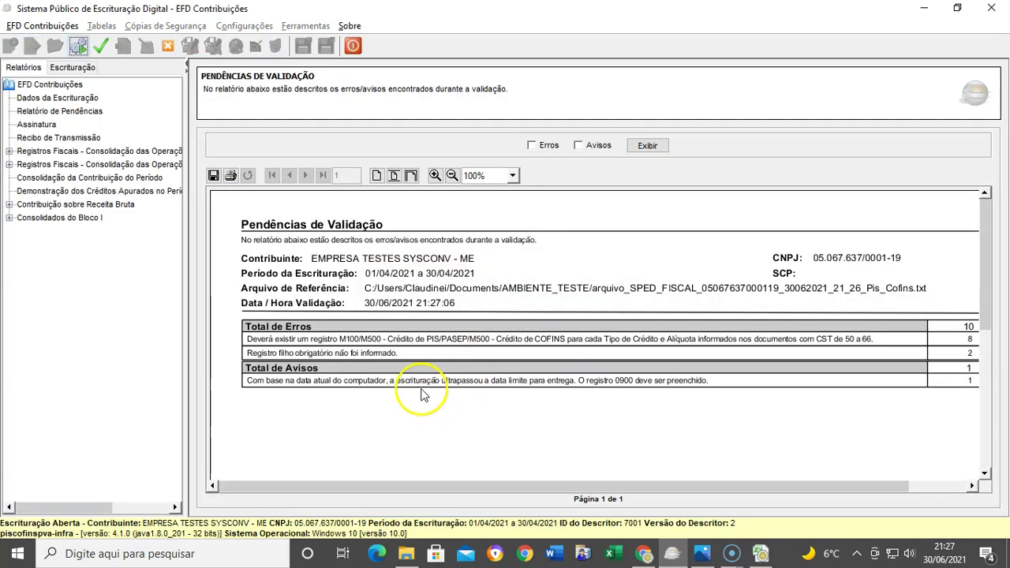
Display the detailed errors in the validation report and examine the records and messages listed.
click(534, 146)
click(643, 149)
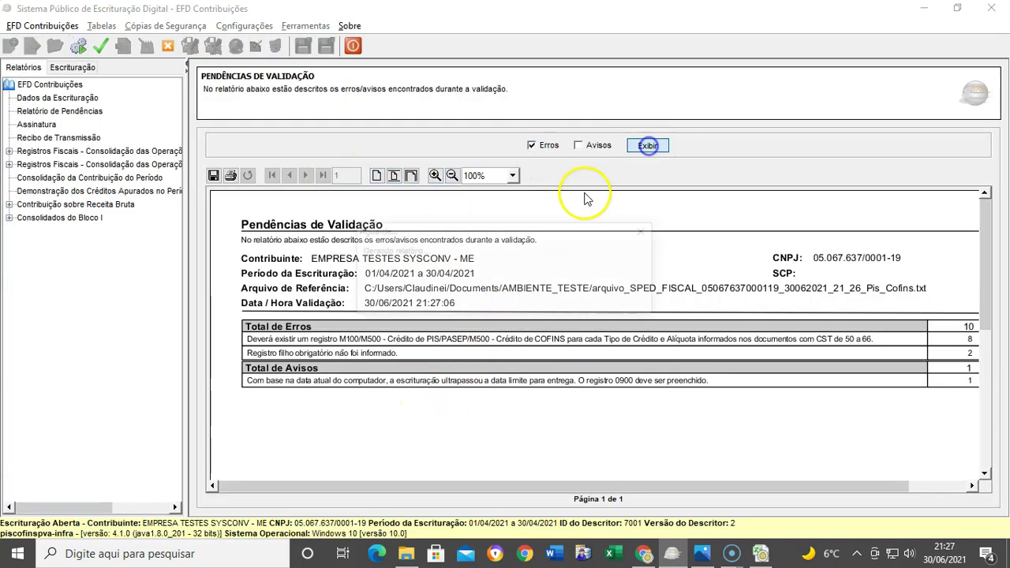
scroll(509, 378, down, 2)
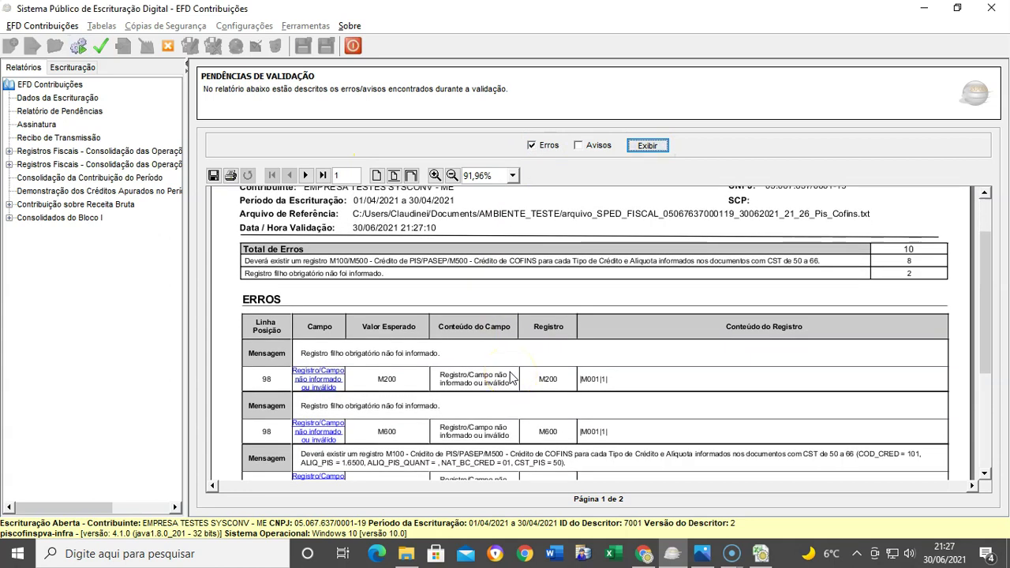
scroll(509, 377, down, 5)
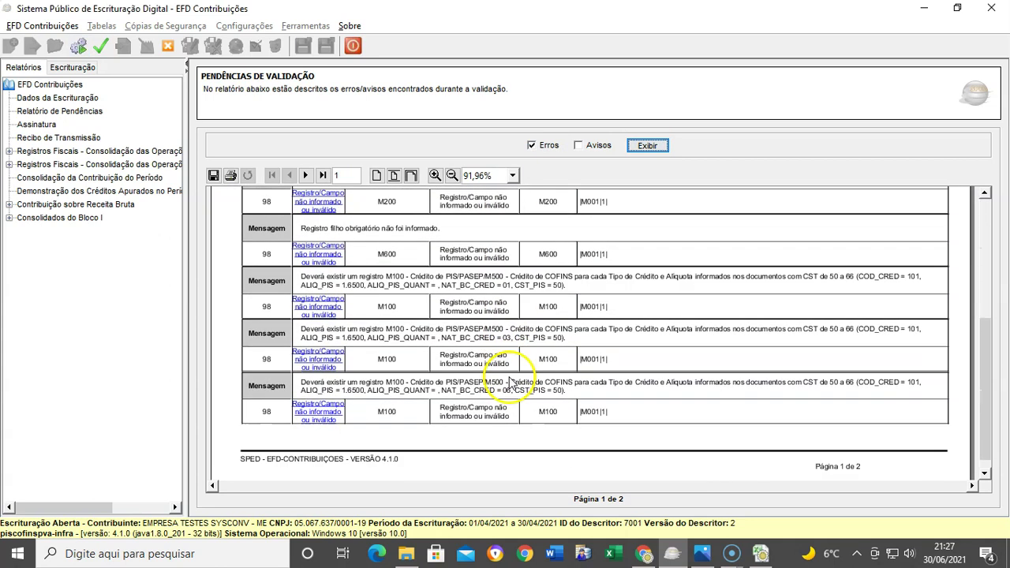
Generate the contributions assessment (Gerar Apuração) for the open bookkeeping, accepting the creation of the M100, M200, M500 and M600 records.
scroll(487, 347, up, 2)
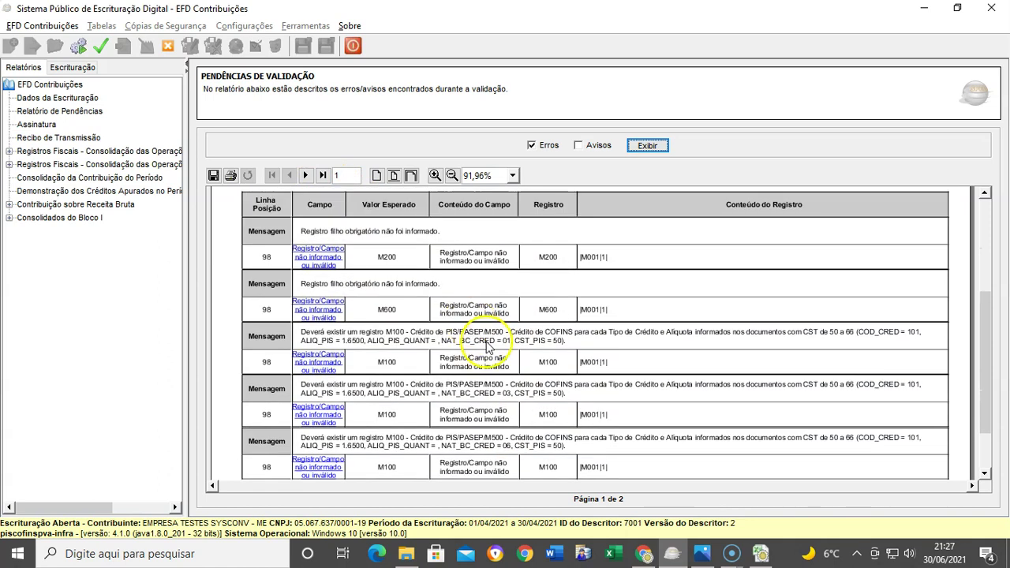
scroll(487, 347, up, 2)
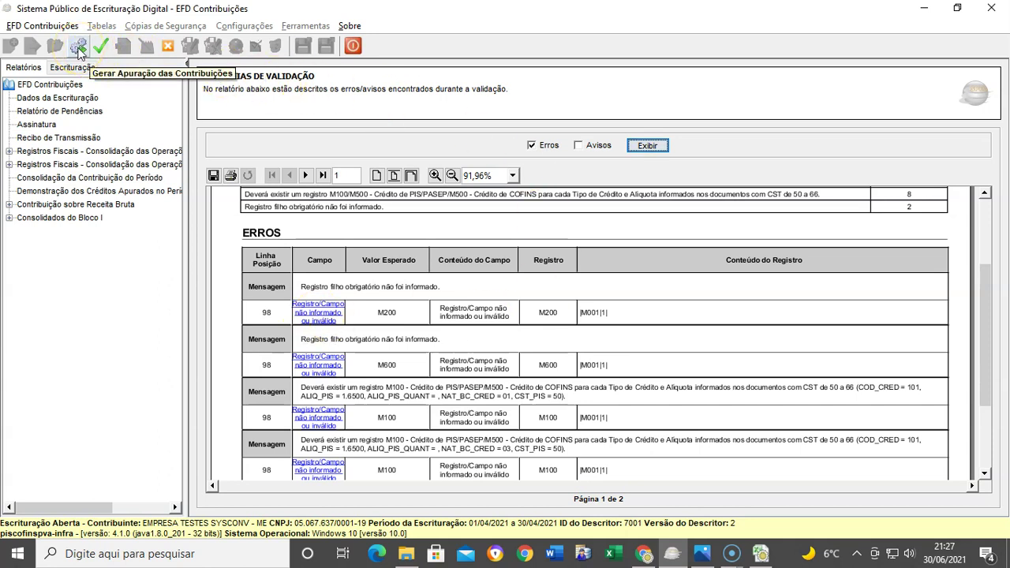
click(78, 49)
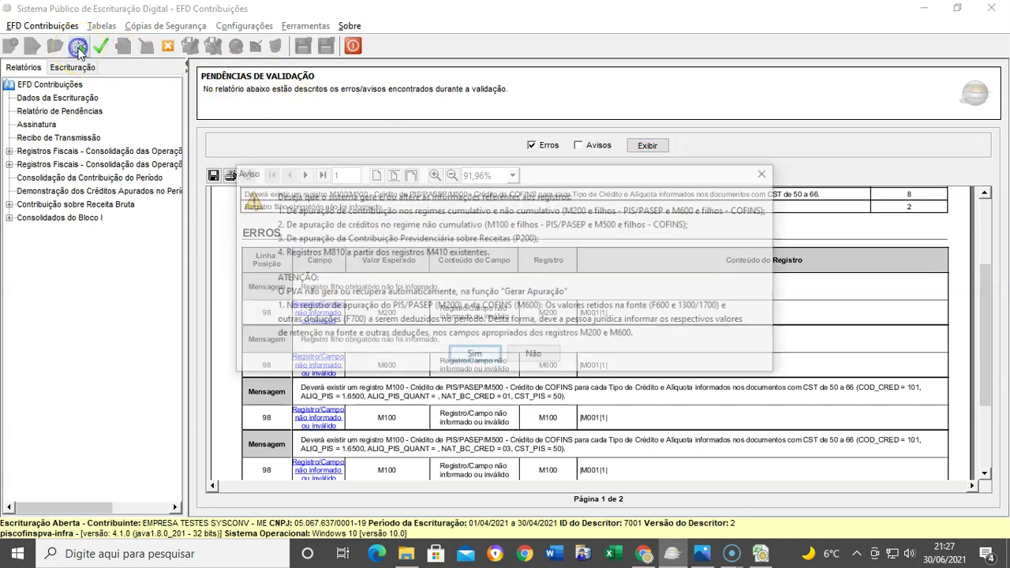
click(483, 353)
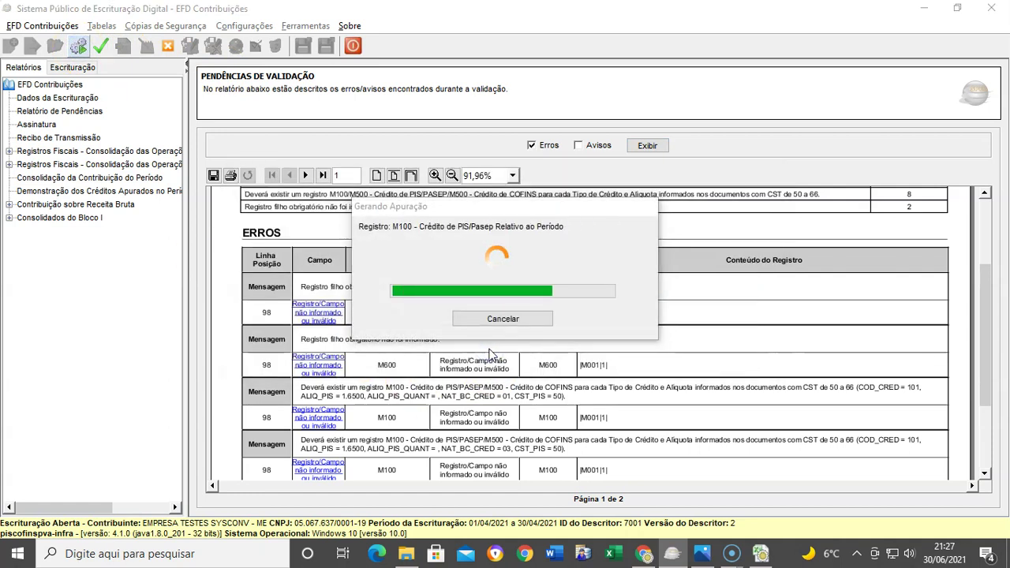
click(494, 296)
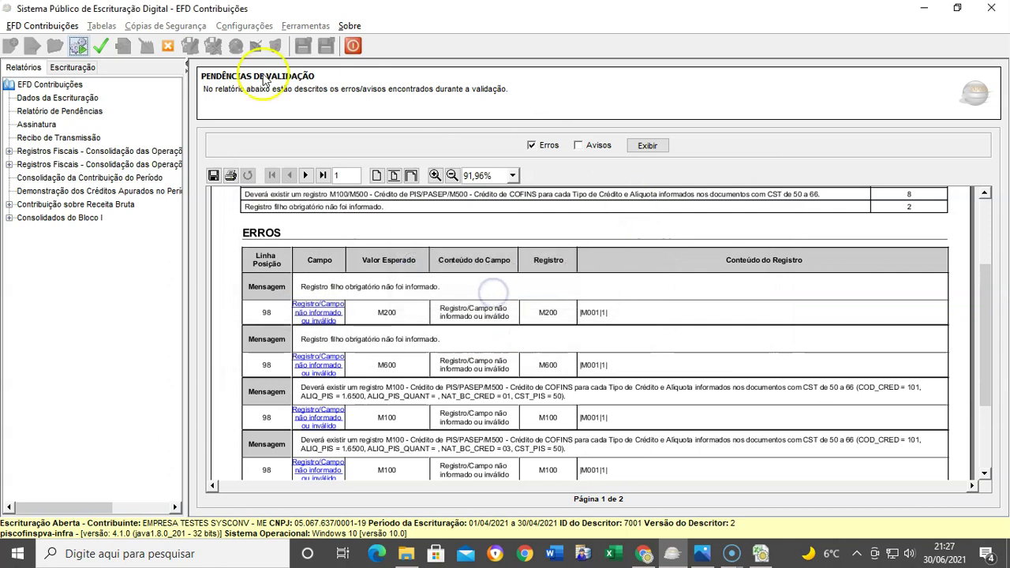
Validate the bookkeeping again and display the detailed errors in the validation report.
click(104, 49)
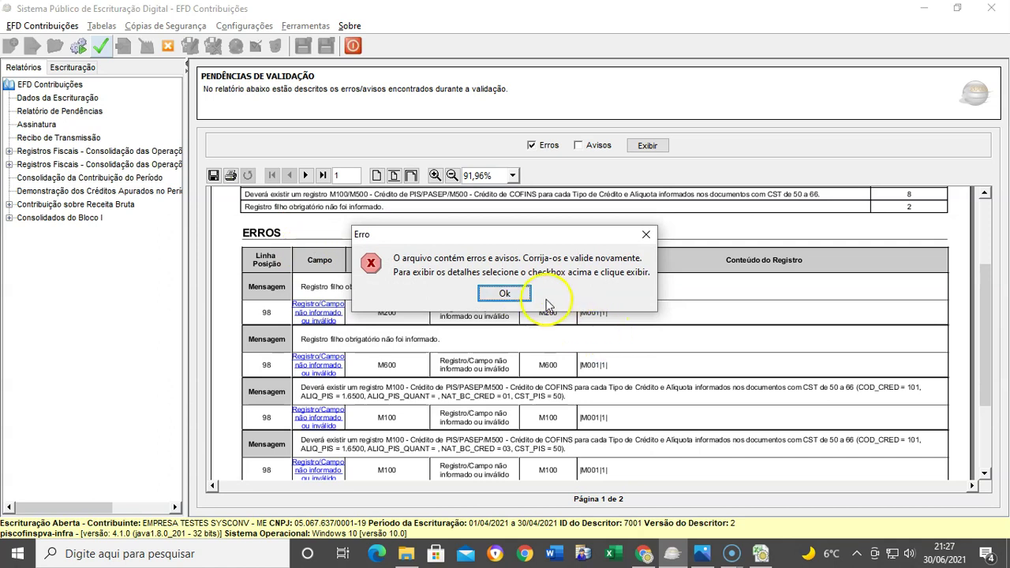
click(514, 293)
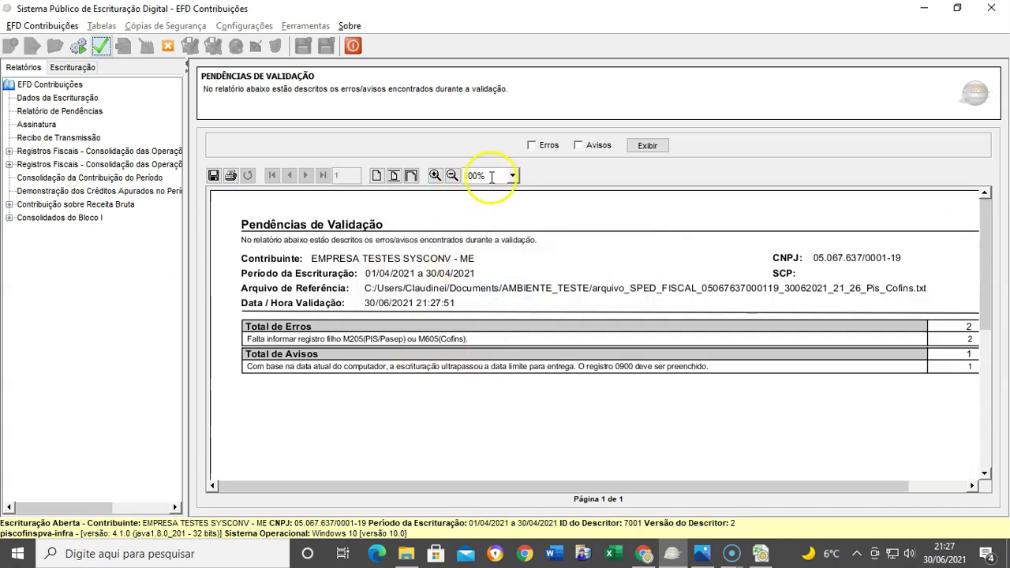
click(647, 145)
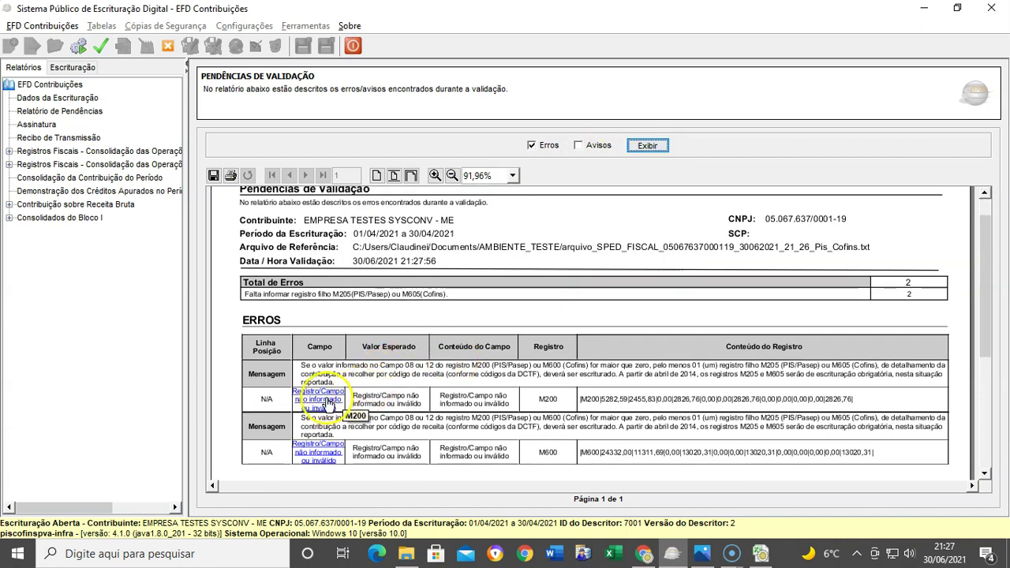
Open the M200 record from its error entry, copy the total contribution payable for the period, and save the record.
click(318, 399)
click(797, 384)
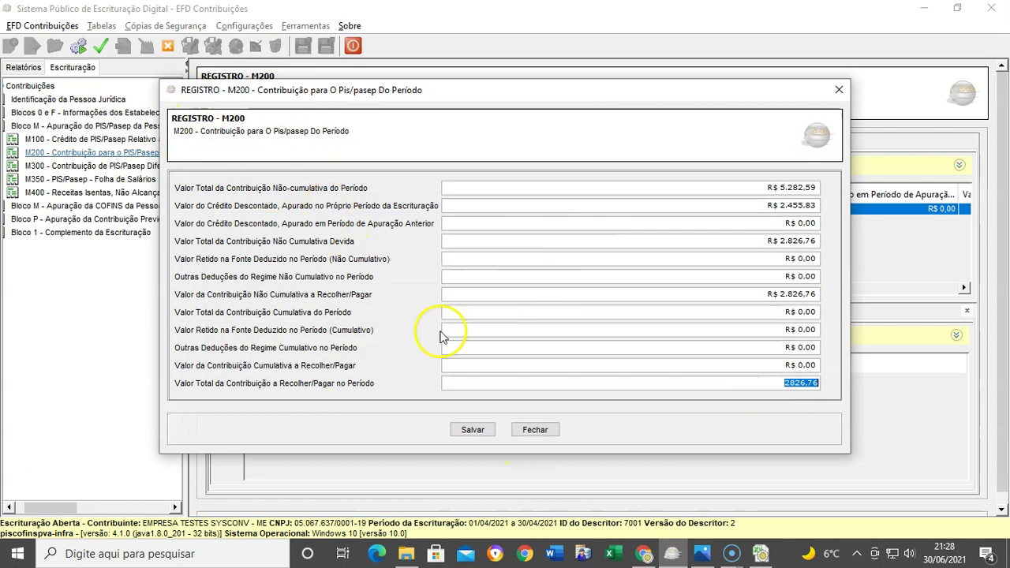
click(472, 430)
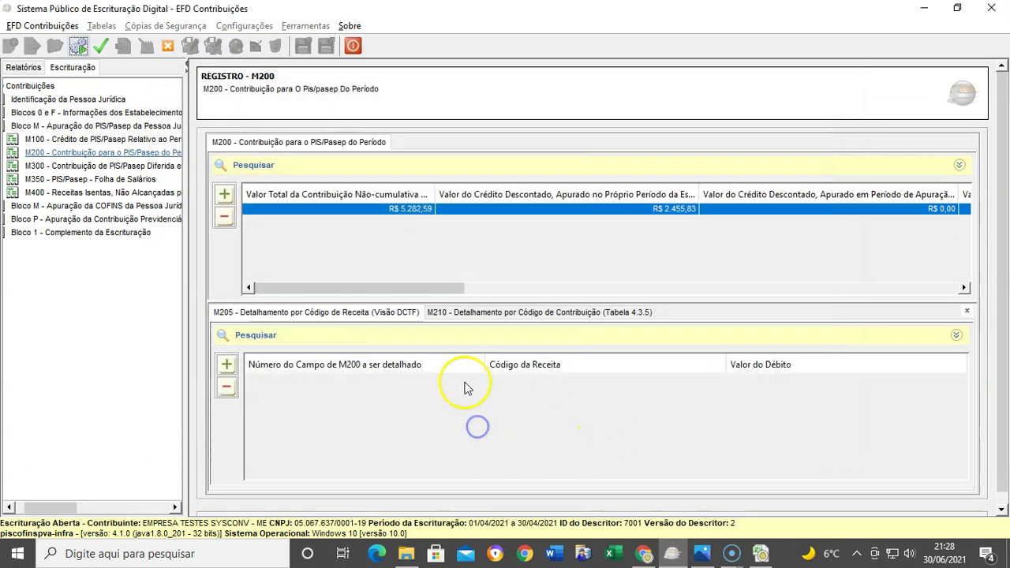
Add an M205 record under M200 with field number 08, revenue code 691201 (PIS/Pasep - Não cumulativo) and debit value 2826,76, and save it.
click(226, 369)
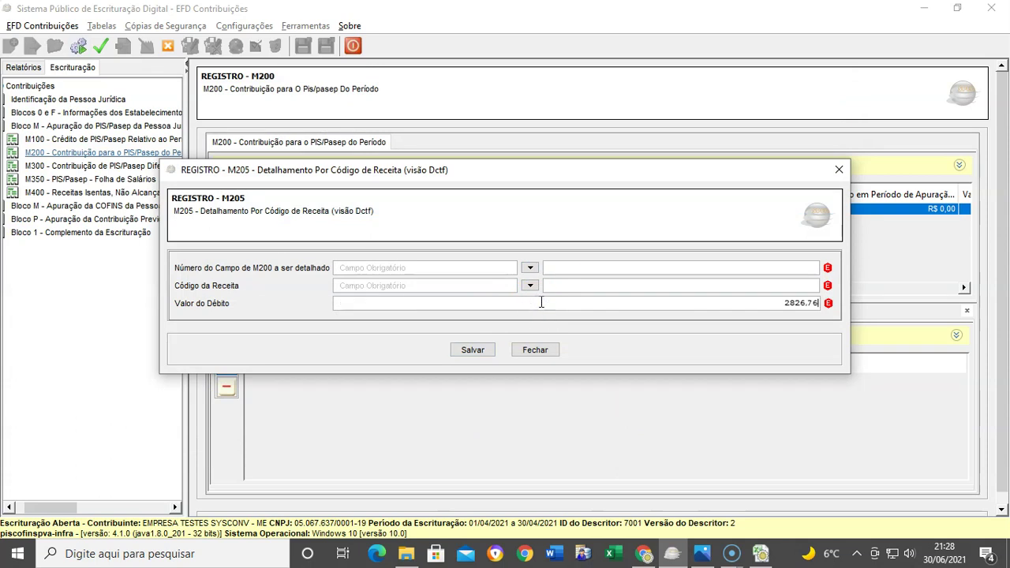
click(529, 268)
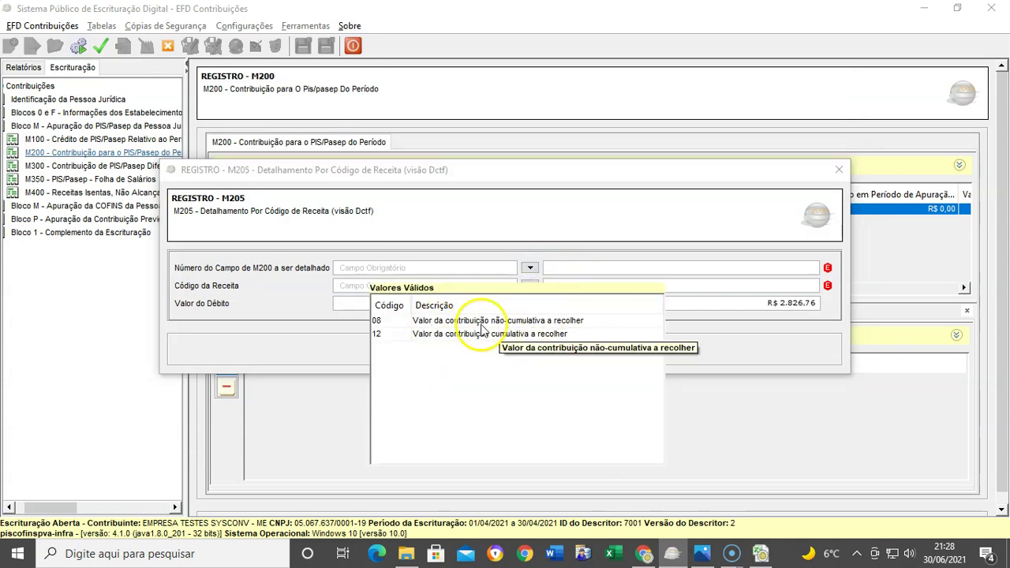
click(496, 320)
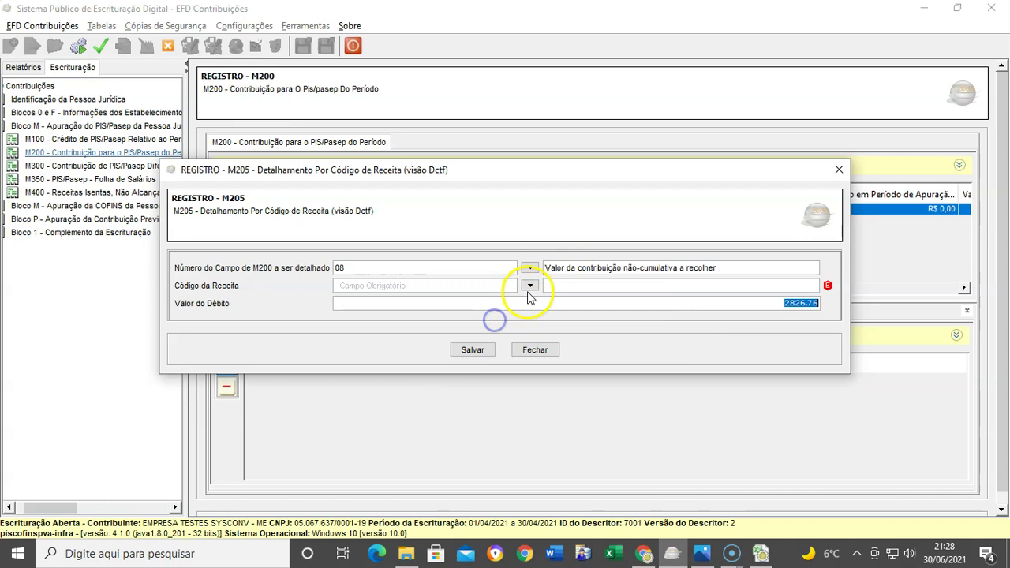
click(530, 286)
scroll(483, 426, down, 1)
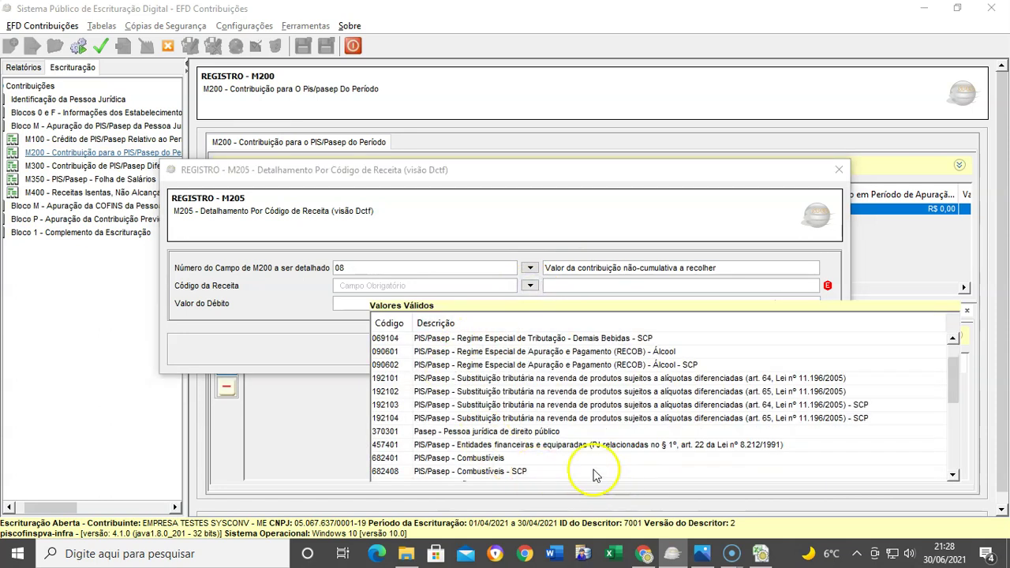
scroll(522, 462, down, 2)
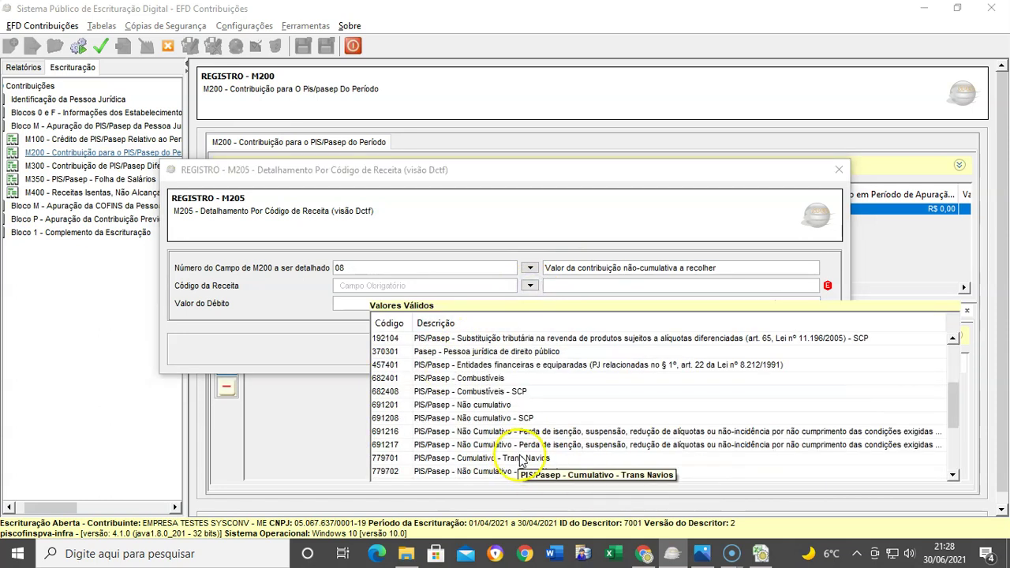
click(497, 405)
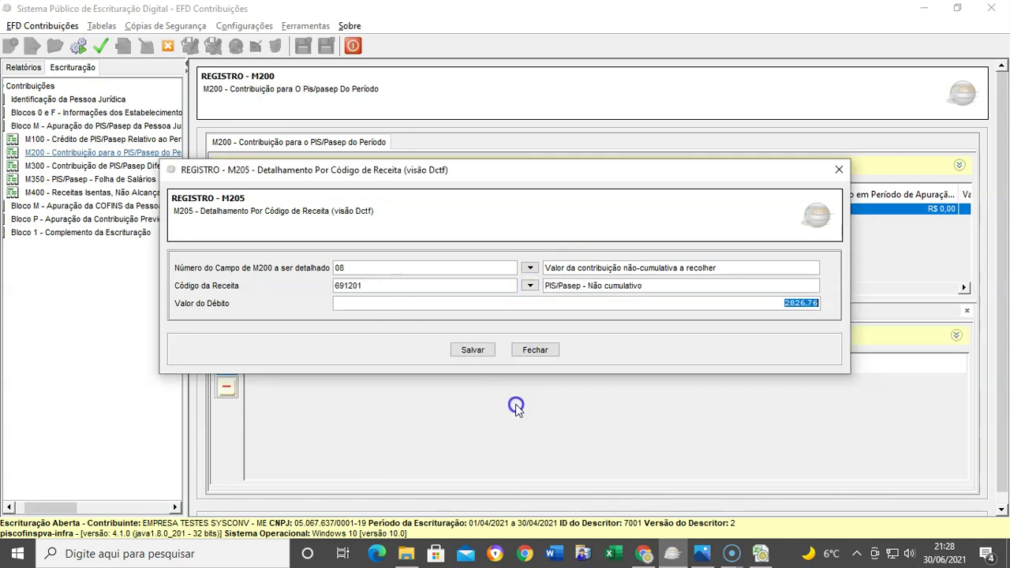
click(471, 349)
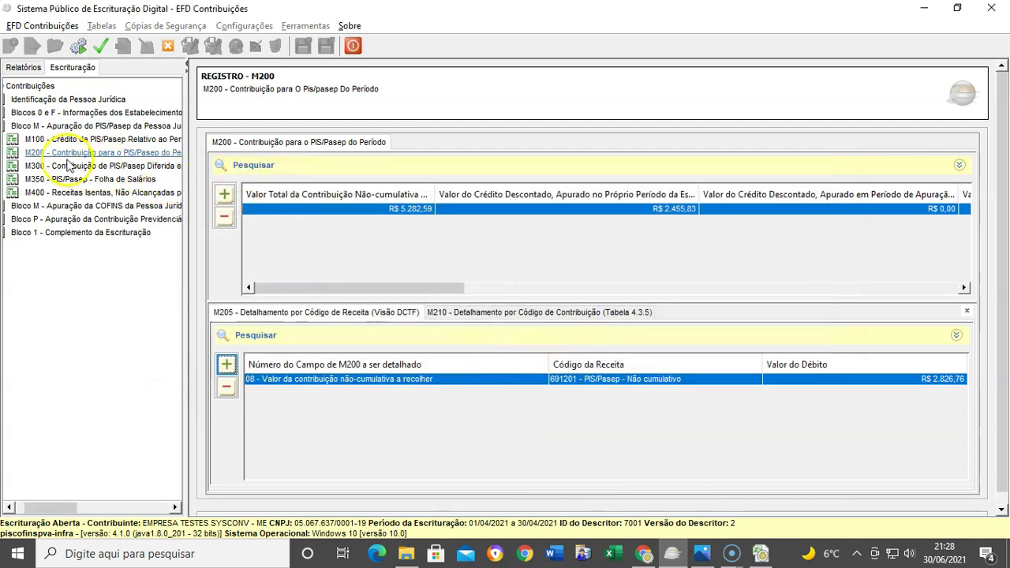
Open the M600 record in the COFINS Block M, copy its total contribution payable for the period, and save the record.
double_click(49, 205)
click(57, 232)
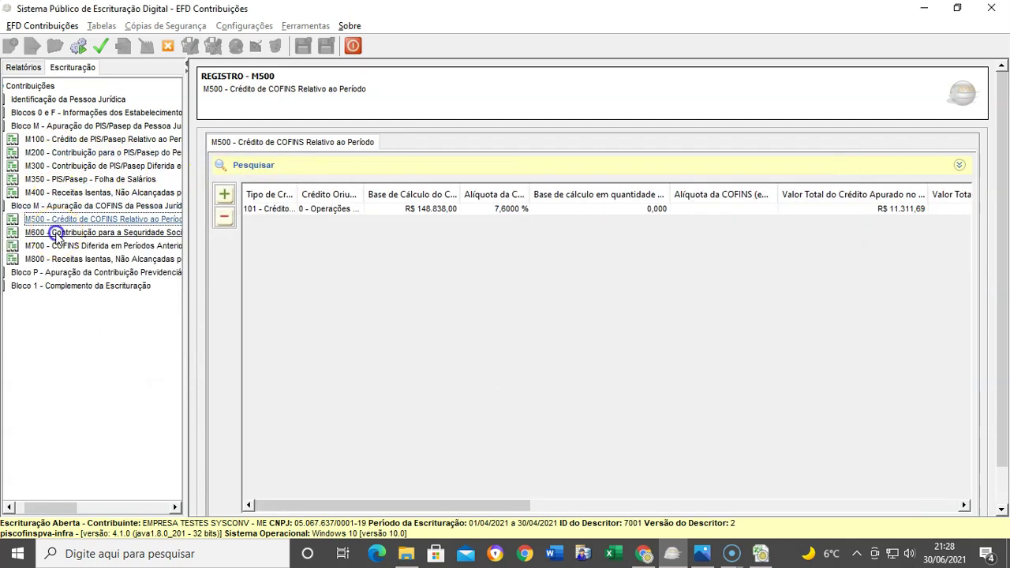
click(347, 212)
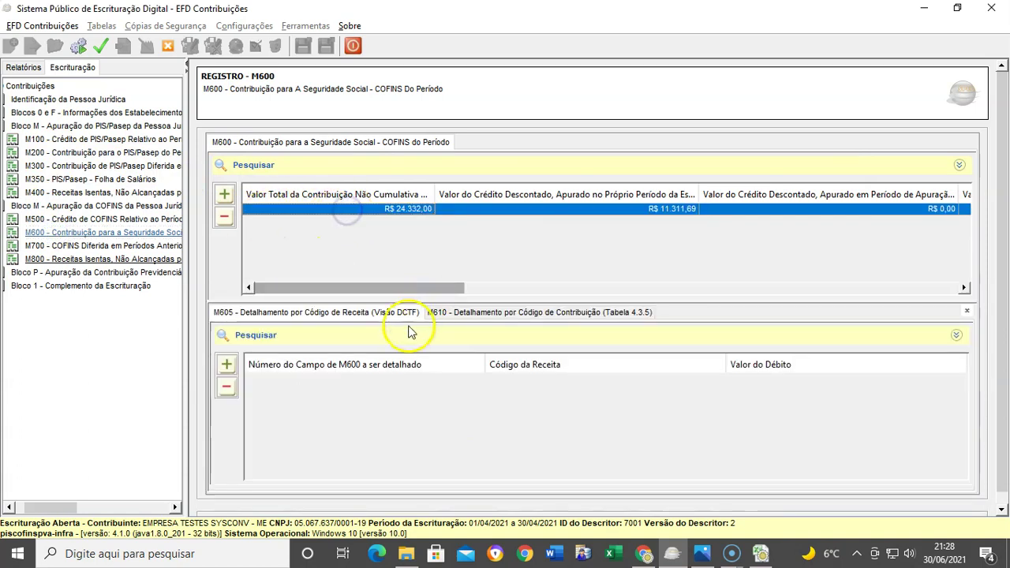
double_click(492, 209)
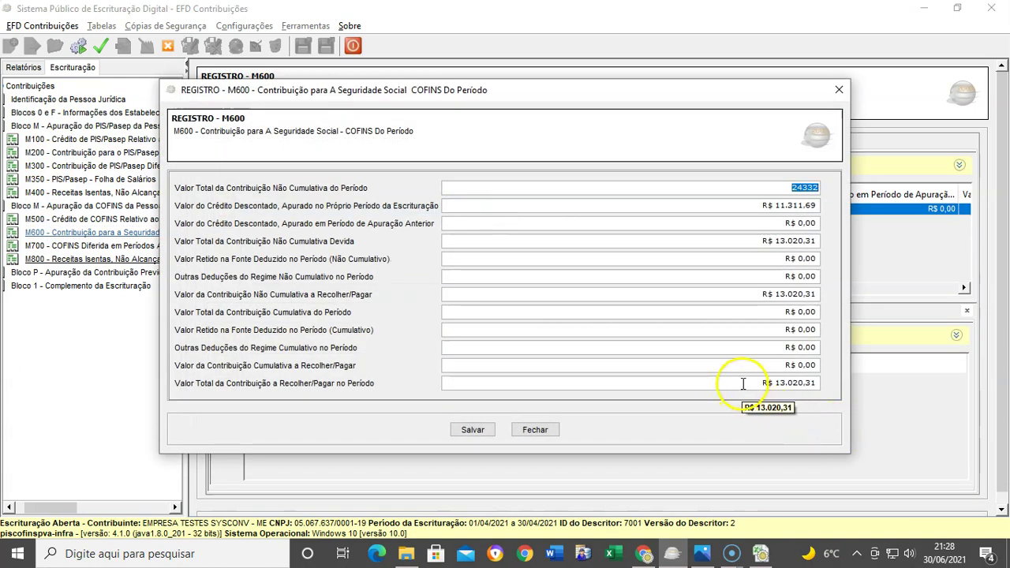
click(742, 383)
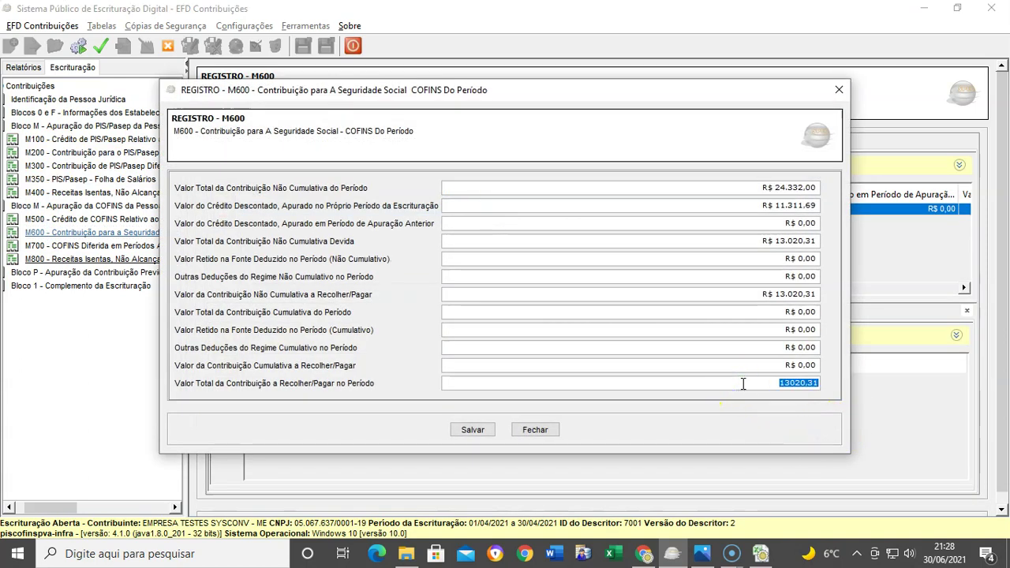
click(480, 429)
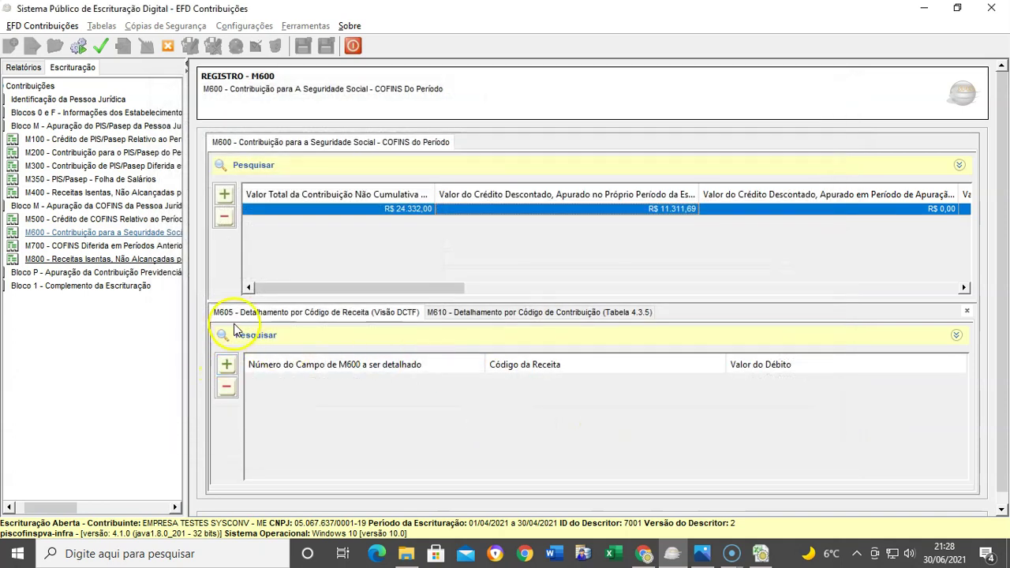
Add an M605 record under M600 with field number 08, revenue code 585601 (Cofins - Não cumulativa) and debit value 13020,31, and save it.
click(226, 368)
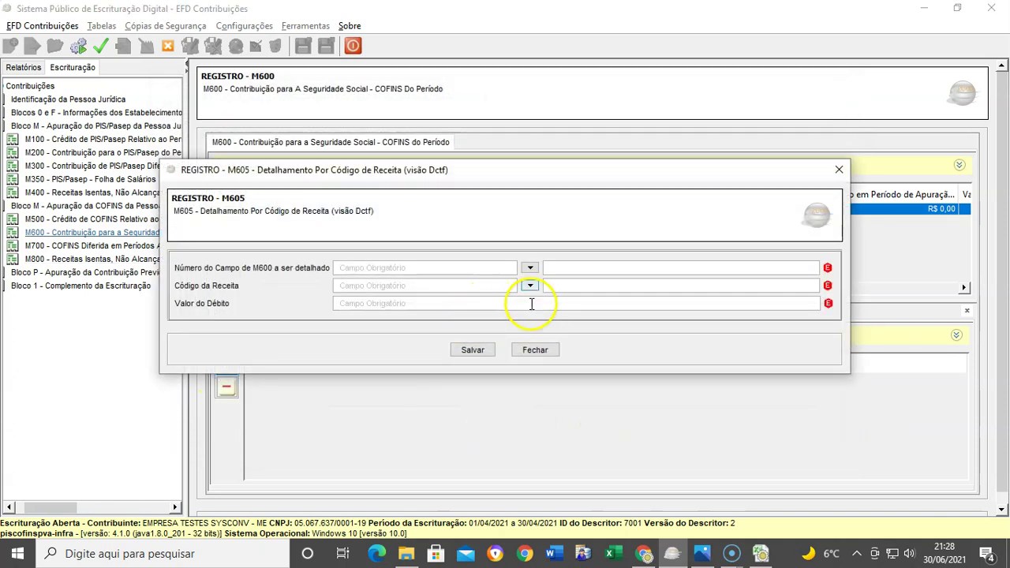
click(529, 269)
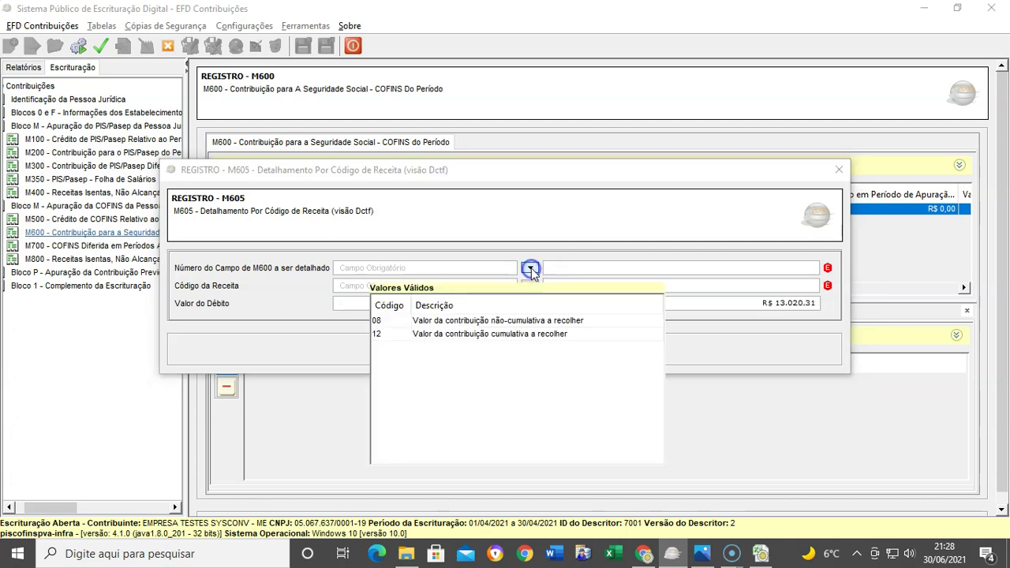
click(515, 320)
click(530, 286)
scroll(599, 426, down, 5)
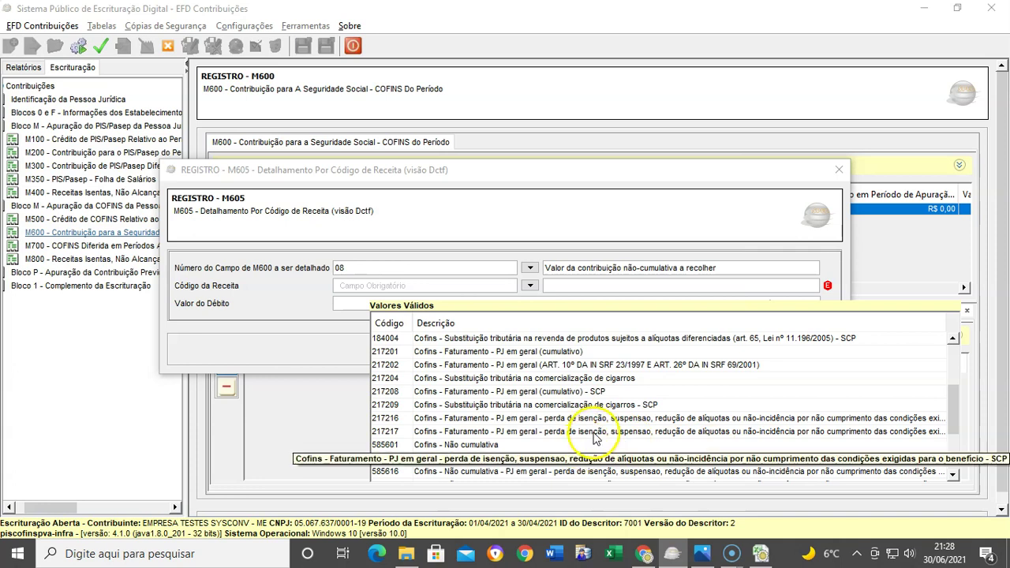
click(458, 444)
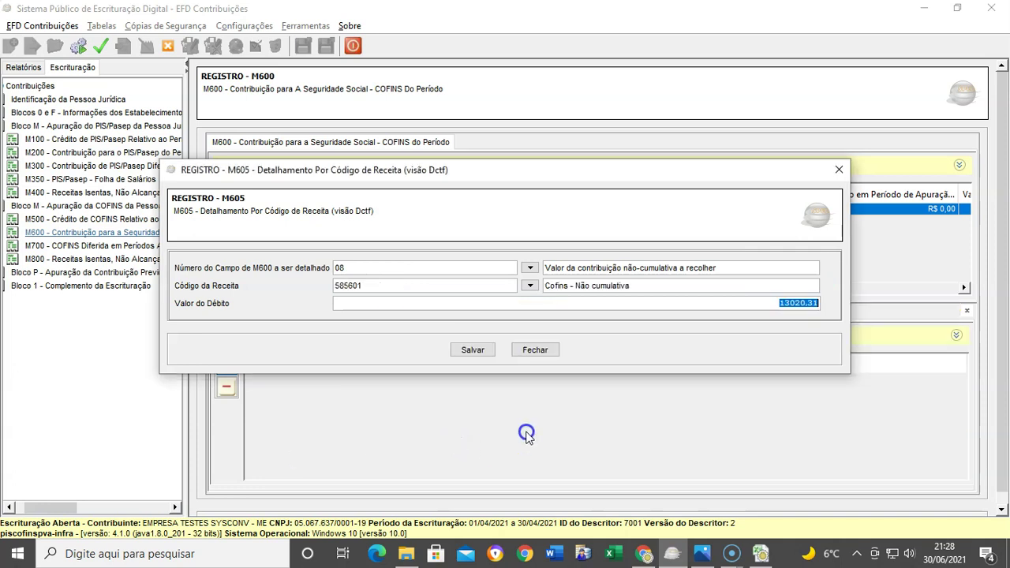
click(483, 357)
Revalidate the bookkeeping and display the details of the warnings (Avisos) in the validation report.
click(101, 54)
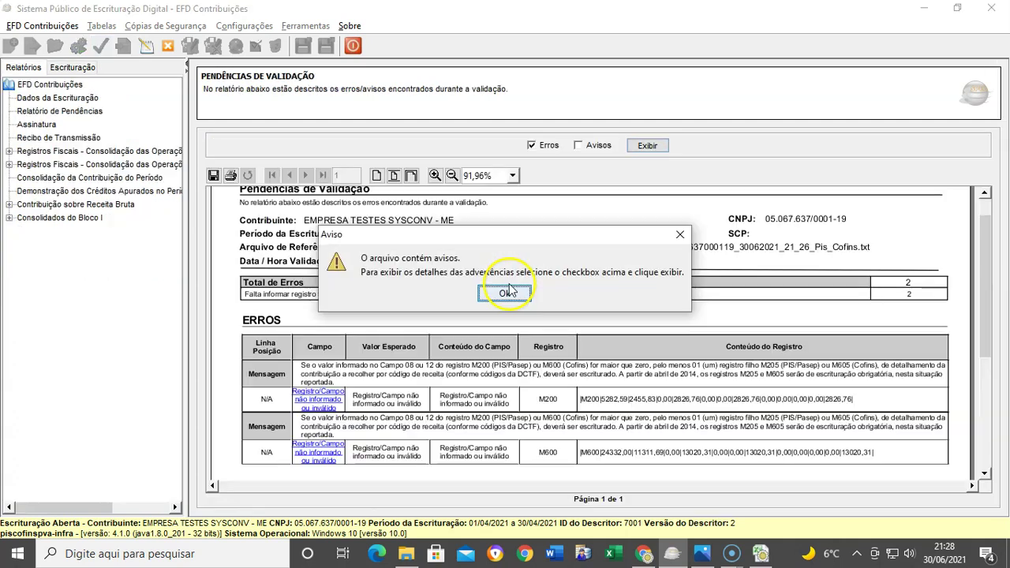
click(503, 291)
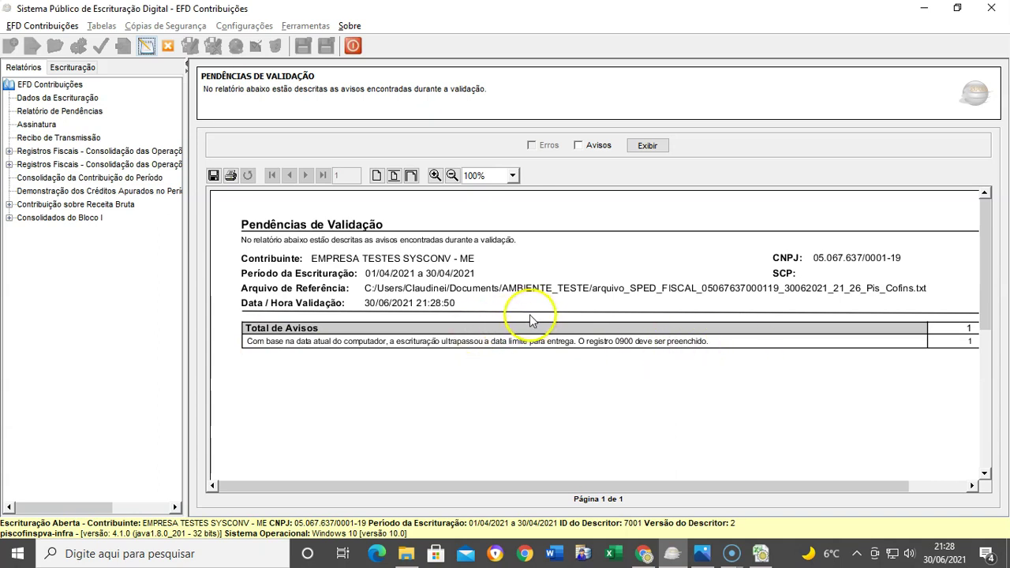
click(633, 147)
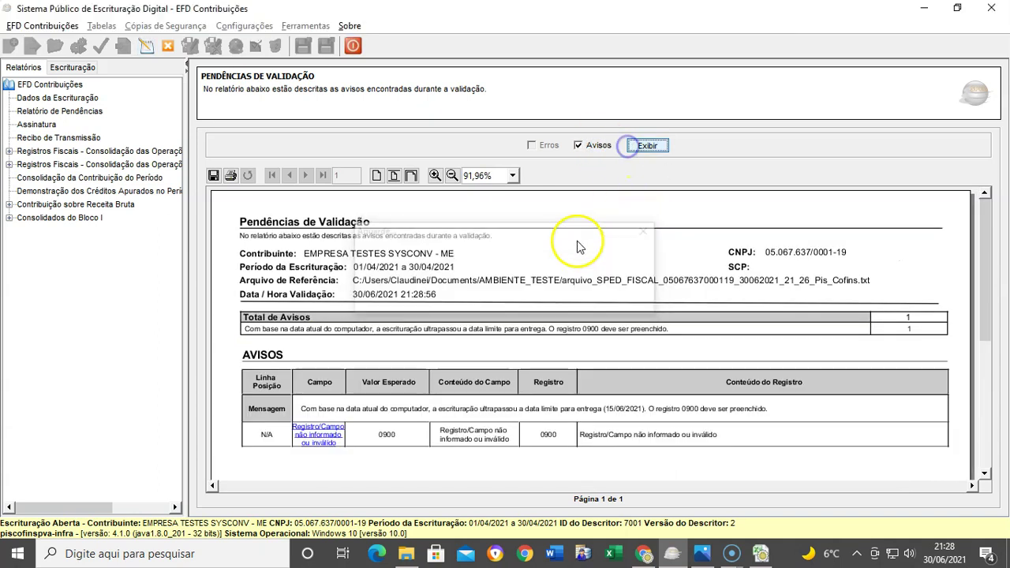
click(579, 148)
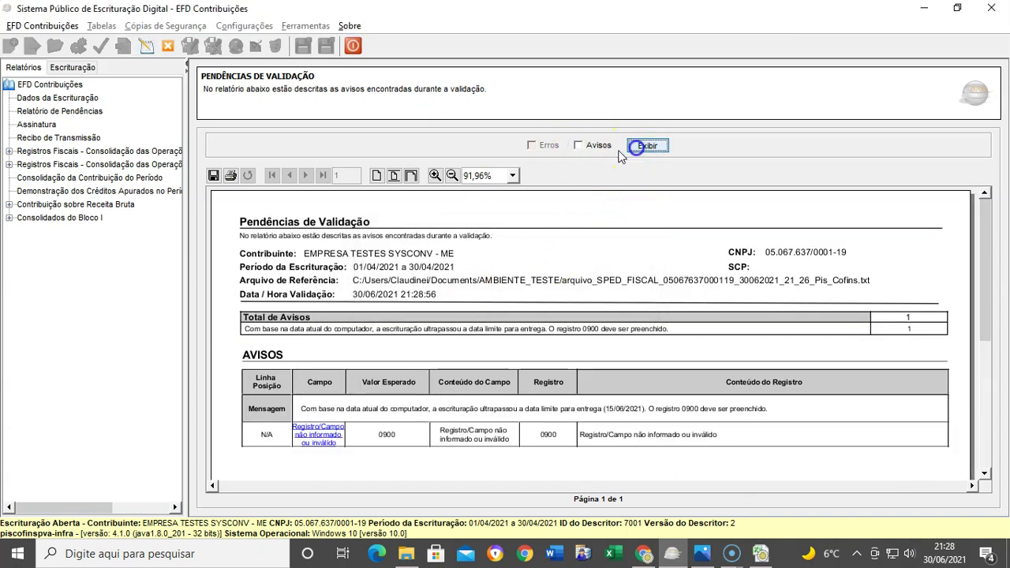
click(646, 147)
Review the establishment's C100 invoices under outgoing documents, including the first invoice's items, and under incoming documents.
click(73, 67)
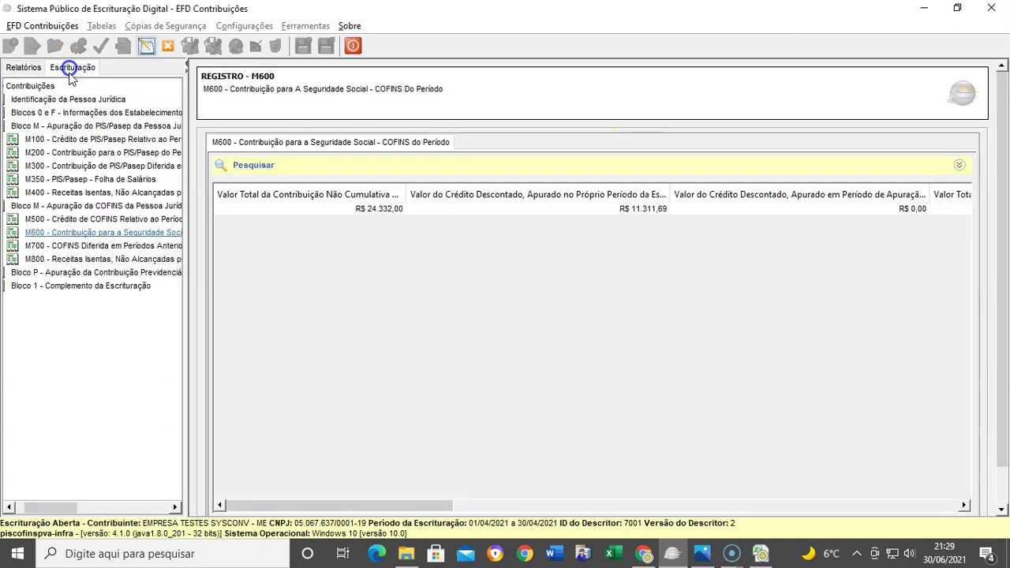
double_click(55, 114)
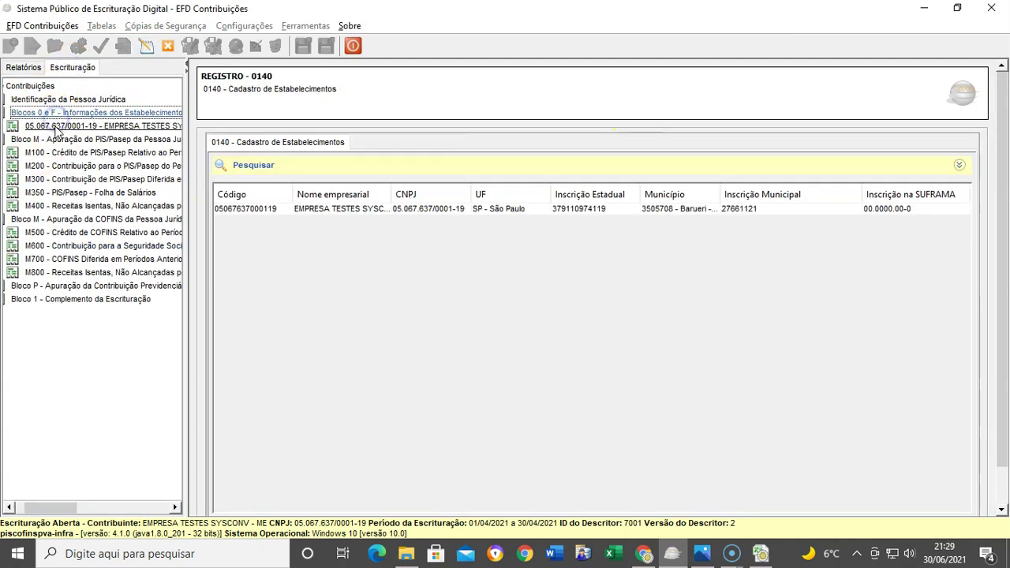
double_click(57, 127)
double_click(59, 152)
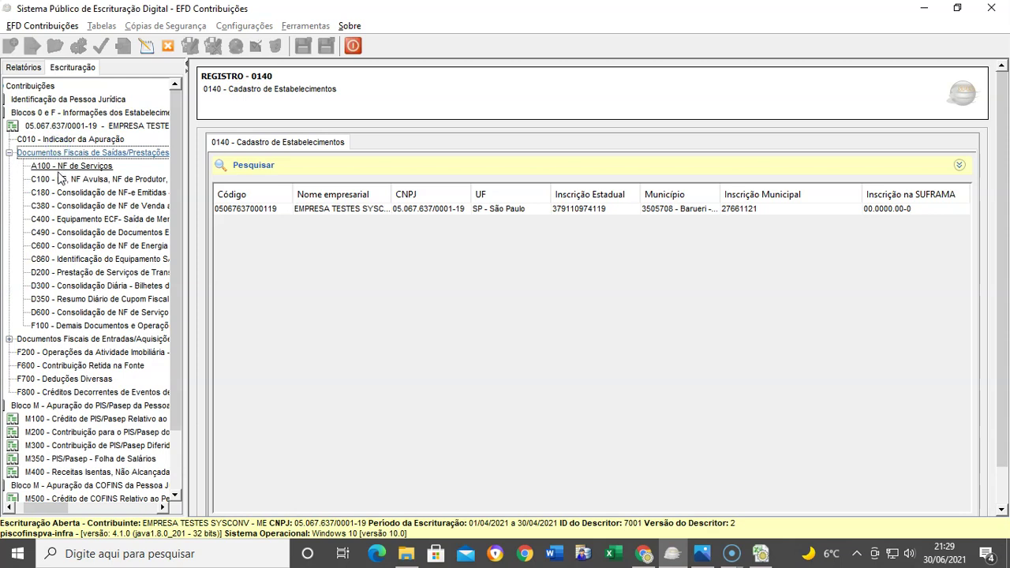
click(60, 178)
click(383, 209)
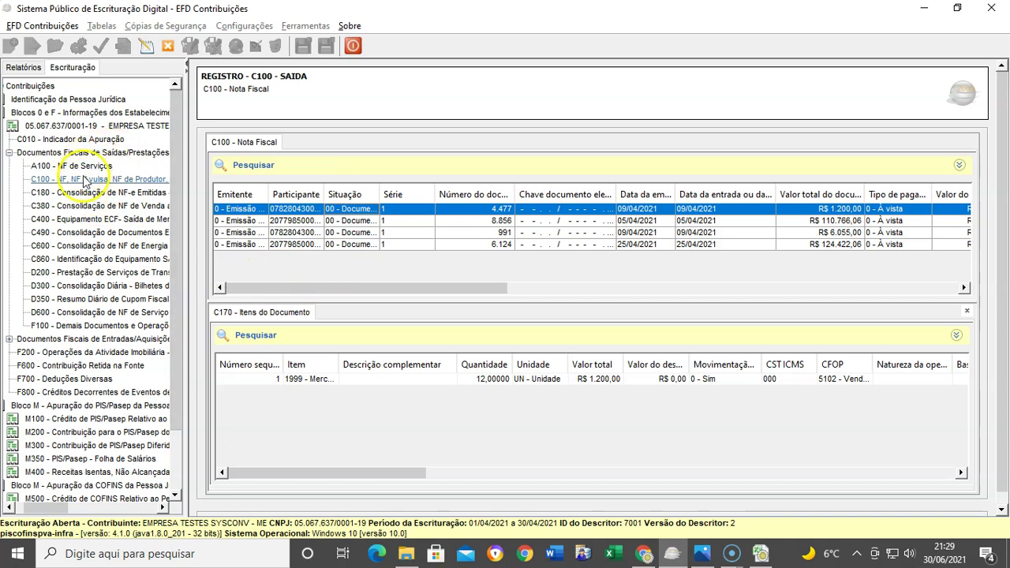
double_click(79, 340)
click(79, 366)
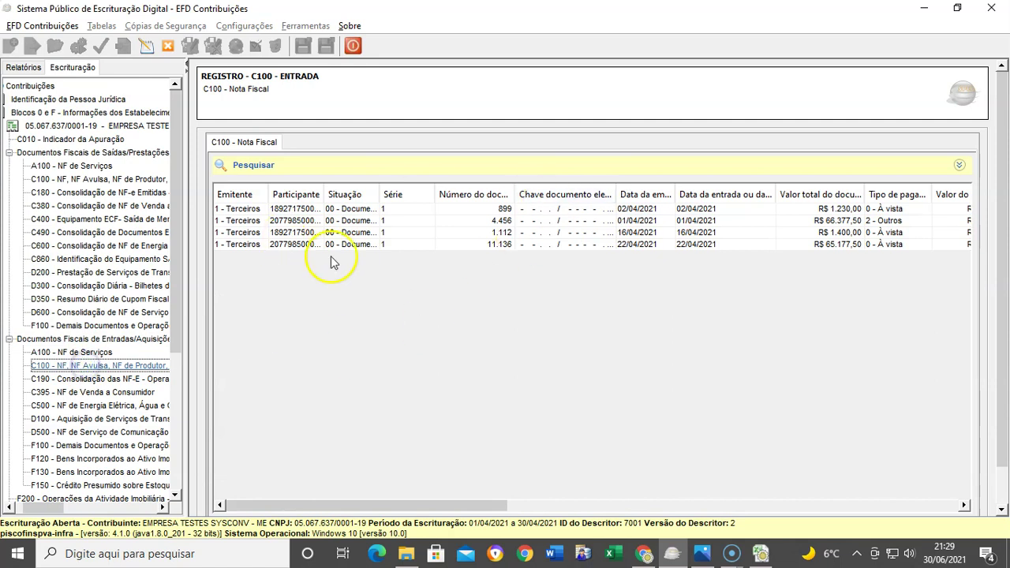
Review the A100 service invoices under outgoing and incoming documents, the incoming D100 transport records and the outgoing D200 transport records.
click(51, 165)
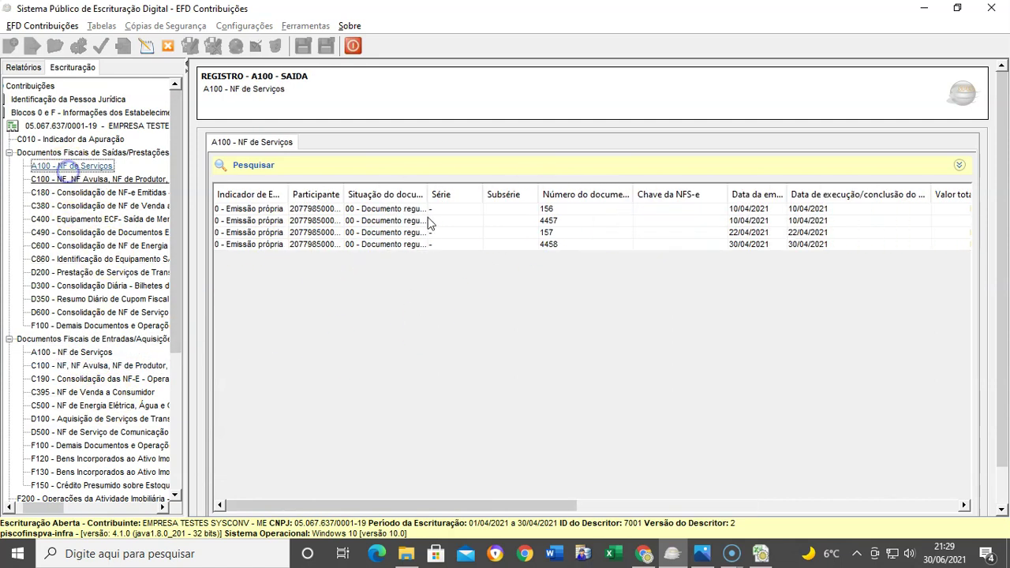
click(83, 352)
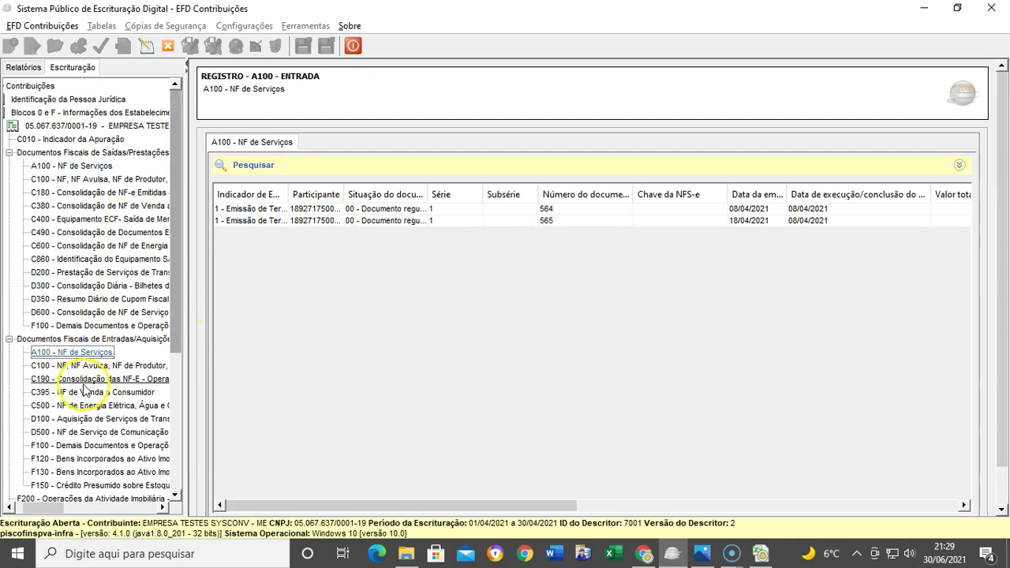
scroll(89, 379, down, 3)
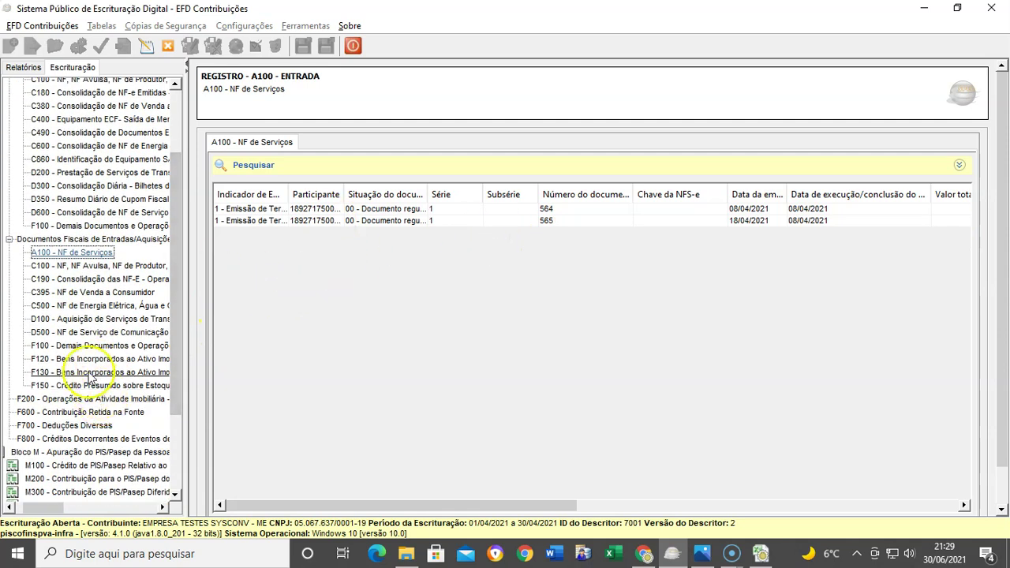
click(73, 319)
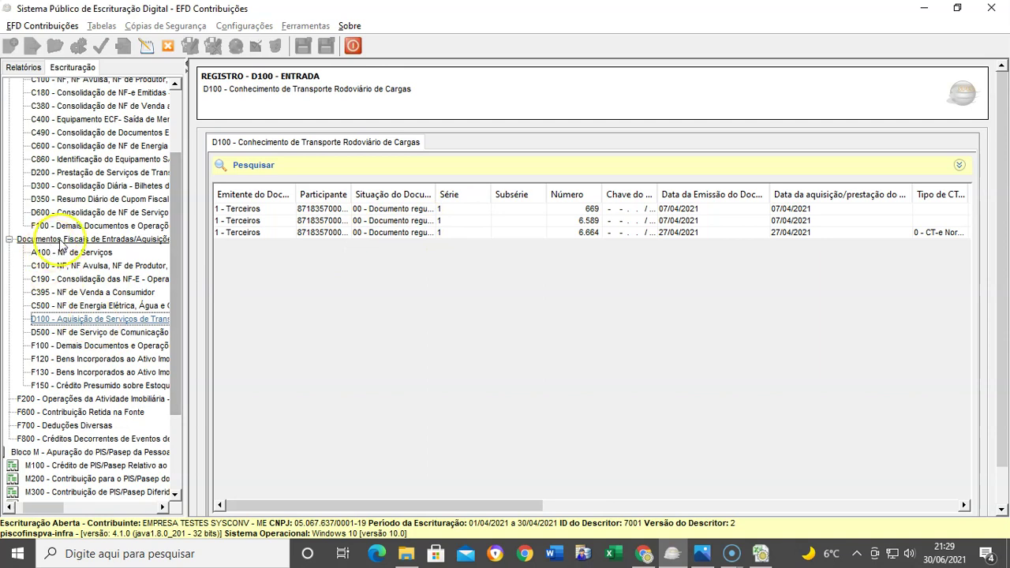
click(72, 174)
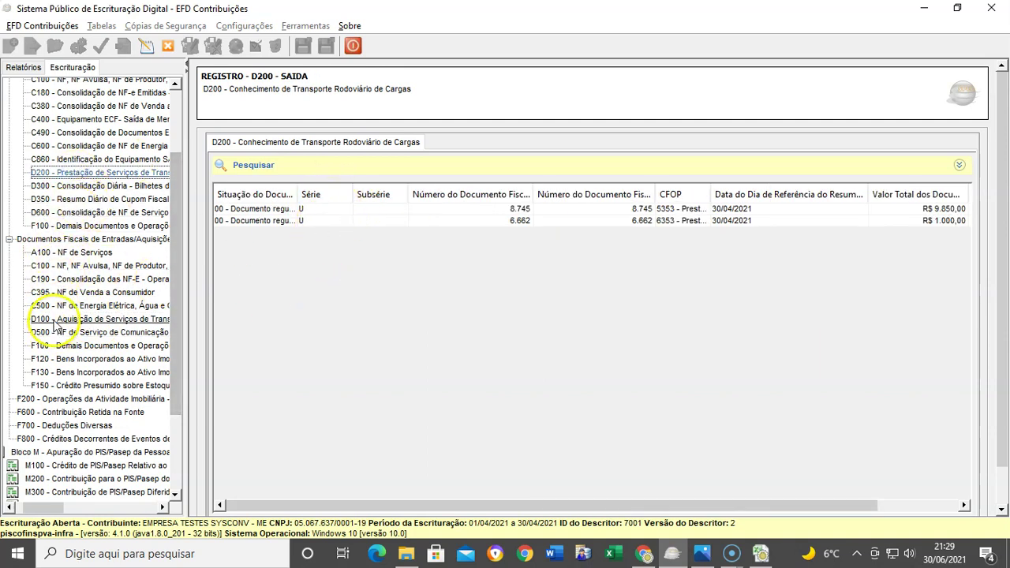
Review the M200 PIS/Pasep contribution record's full details in Block M and its M205 breakdown by revenue code.
scroll(53, 410, down, 2)
scroll(54, 410, down, 2)
click(63, 412)
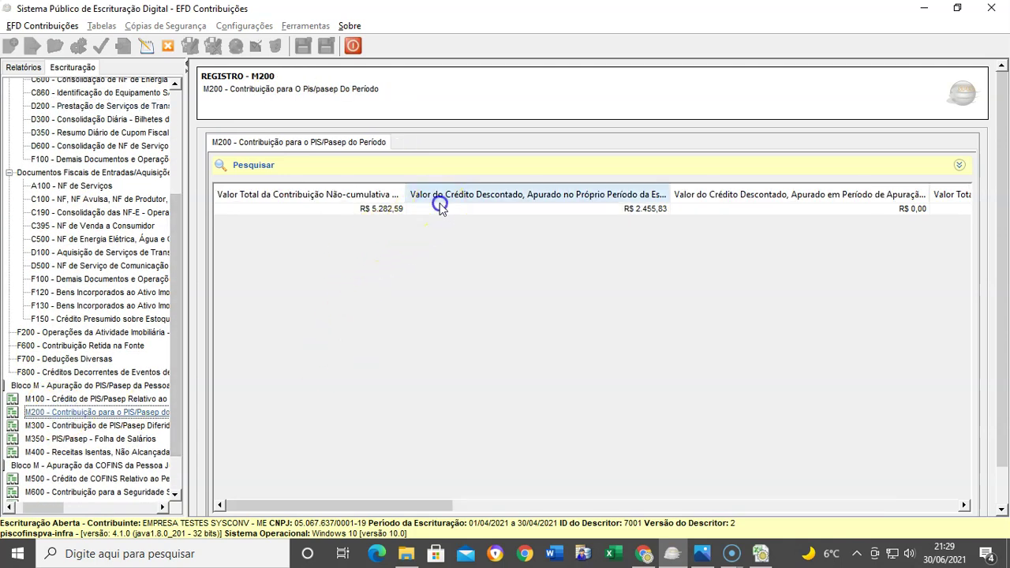
double_click(435, 210)
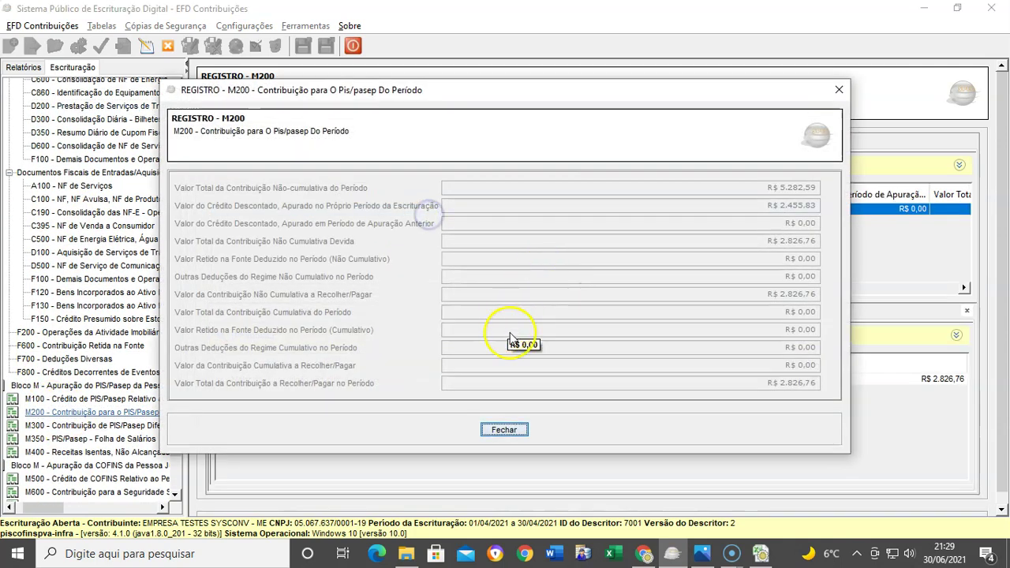
click(497, 429)
double_click(496, 382)
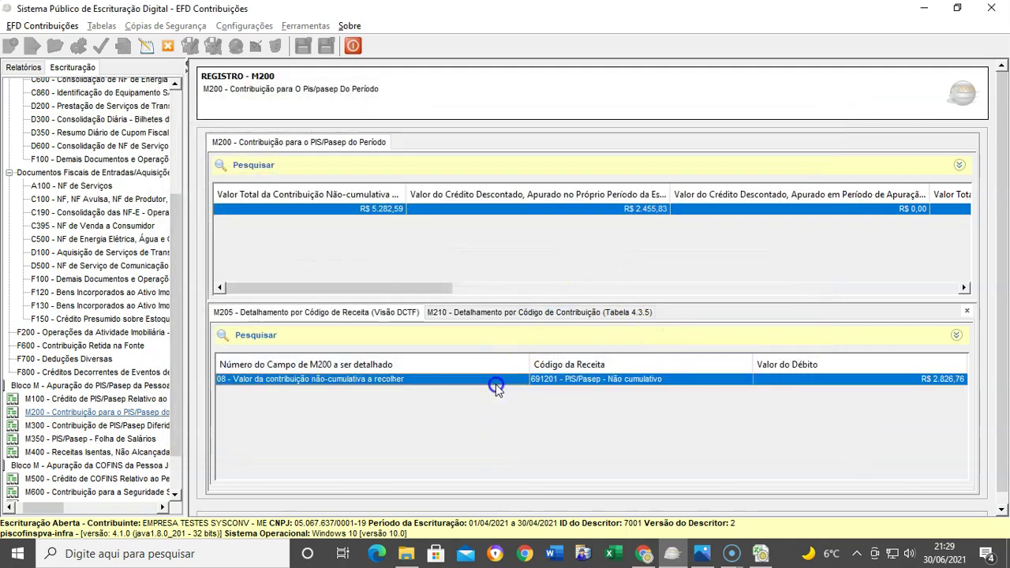
click(494, 349)
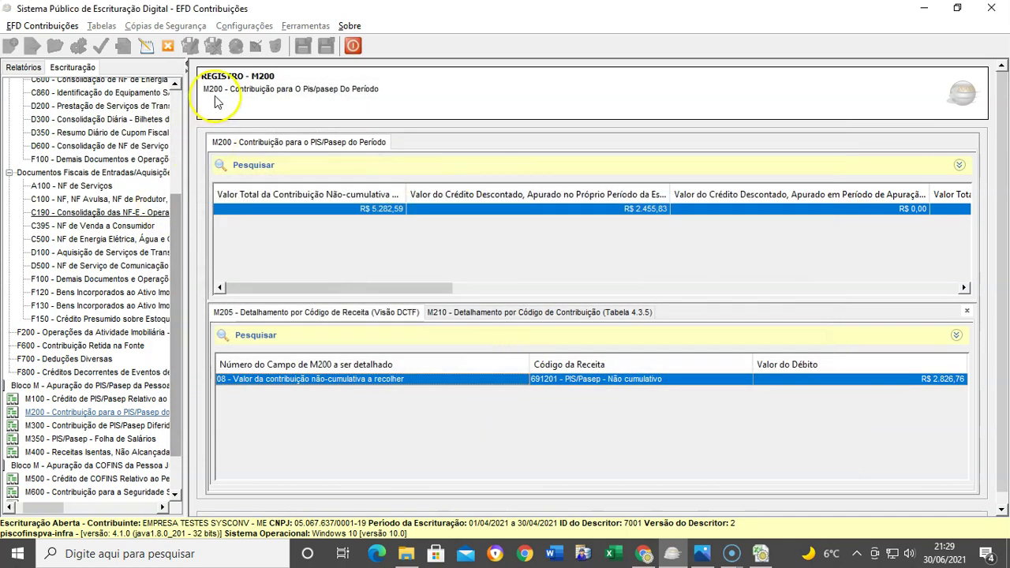
Close the open bookkeeping, minimize EFD Contribuições and switch to the Unir_Arquivos_SPED2.jpg image in Fotos.
click(169, 47)
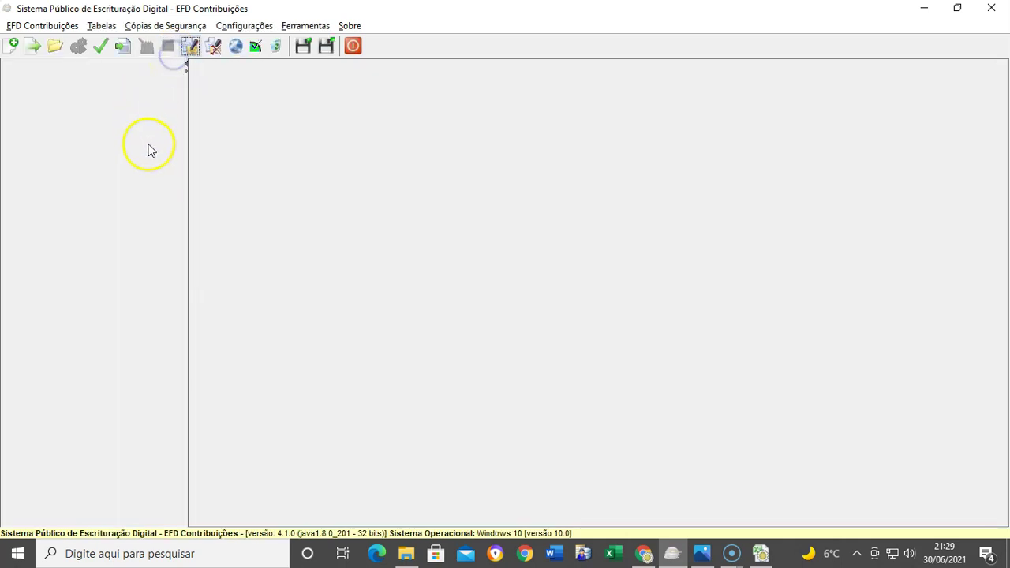
click(926, 14)
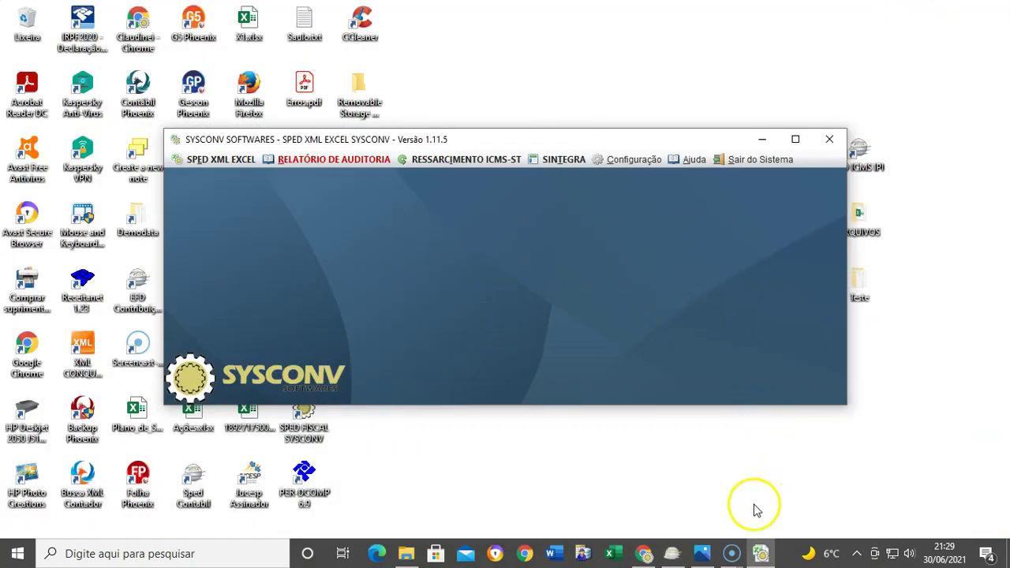
click(702, 553)
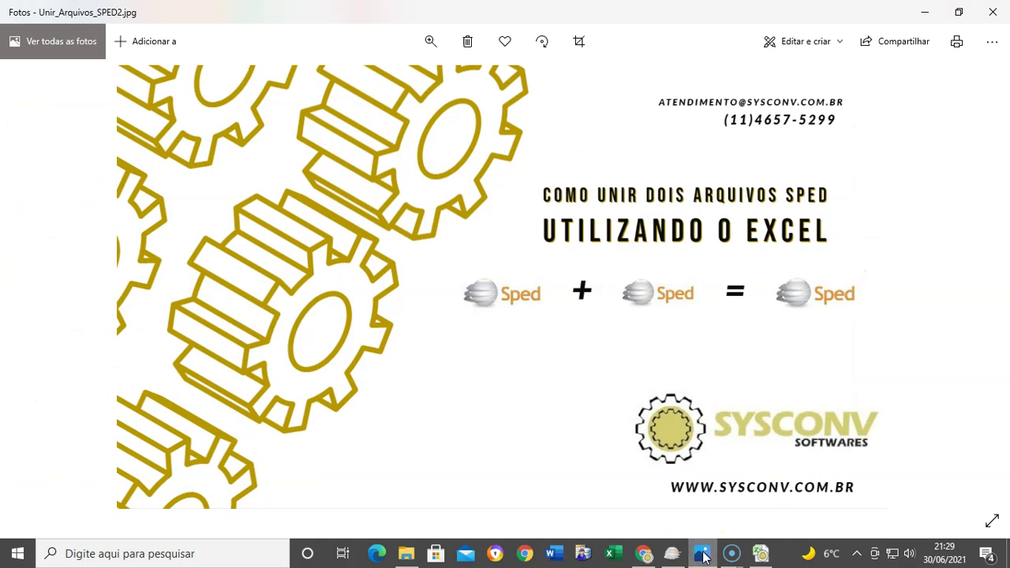